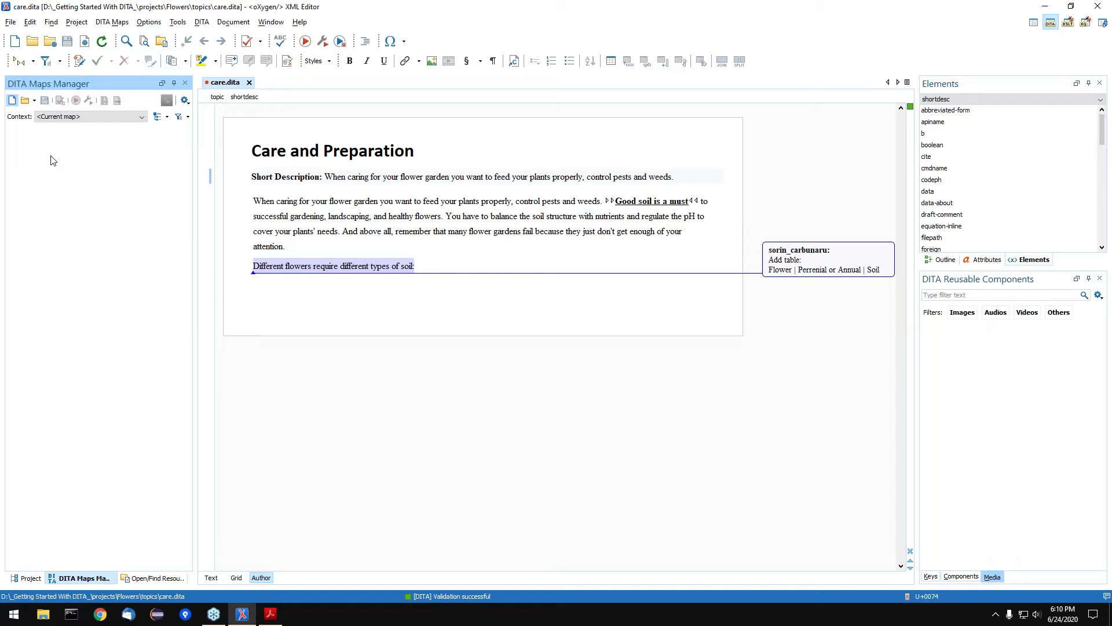
Begin a new DITA map from the Map template and give it the title "Flowers".
{"action": "left_click", "coordinate": [12, 101]}
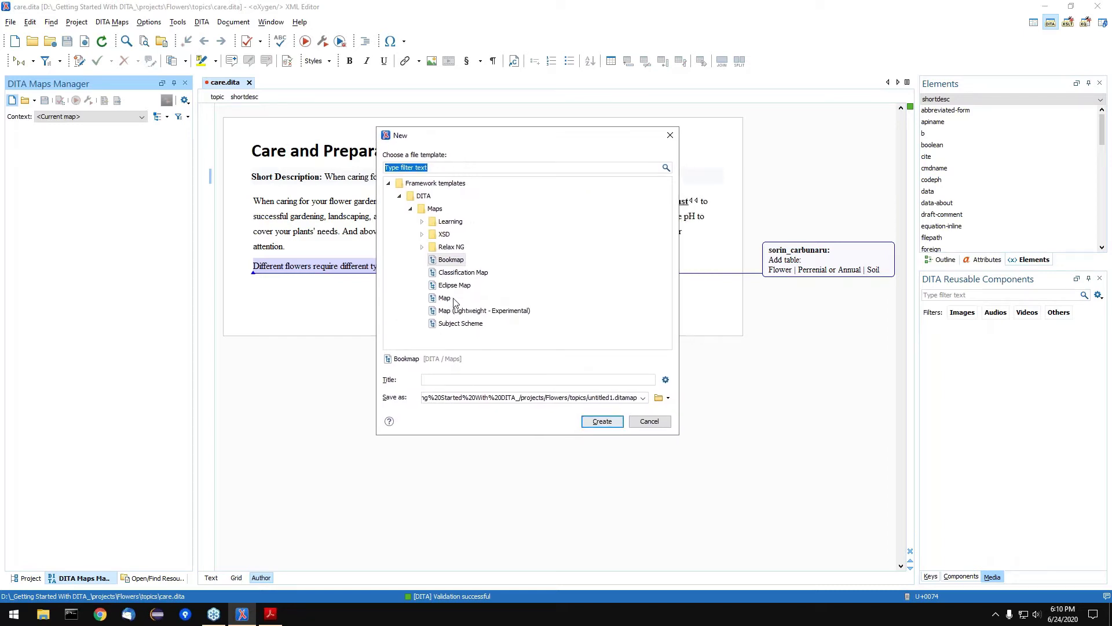
{"action": "left_click", "coordinate": [443, 299]}
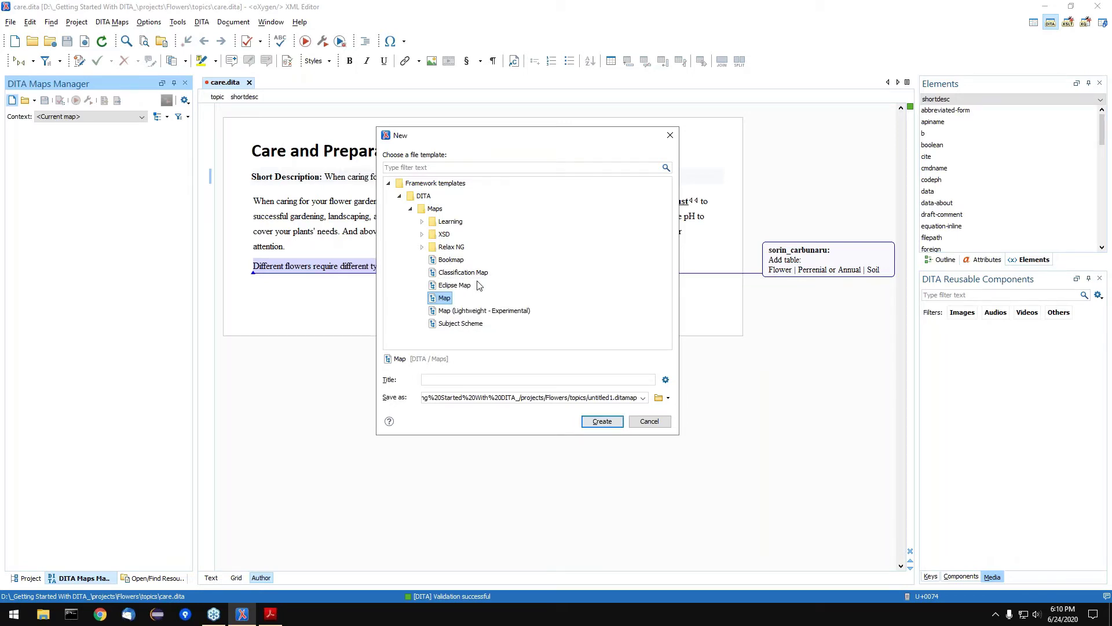
{"action": "mouse_move", "coordinate": [477, 279]}
{"action": "left_click", "coordinate": [455, 380]}
{"action": "type", "text": "Flowers"}
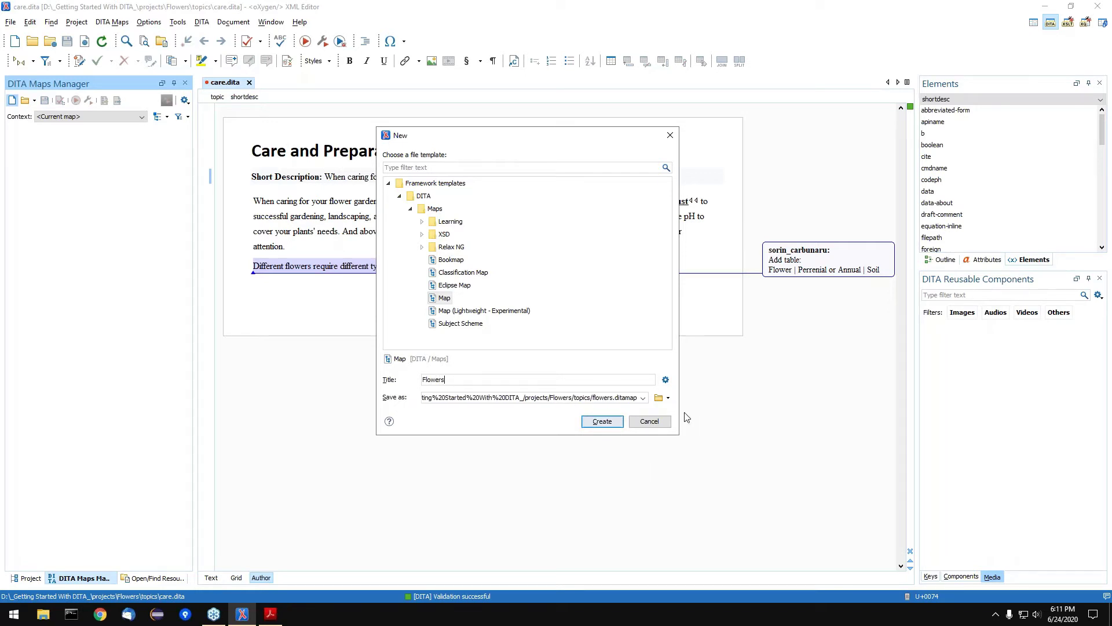
Set the save location to flowers.ditamap in the Flowers project folder and create the map.
{"action": "left_click", "coordinate": [659, 398]}
{"action": "left_click", "coordinate": [689, 174]}
{"action": "left_click", "coordinate": [824, 439]}
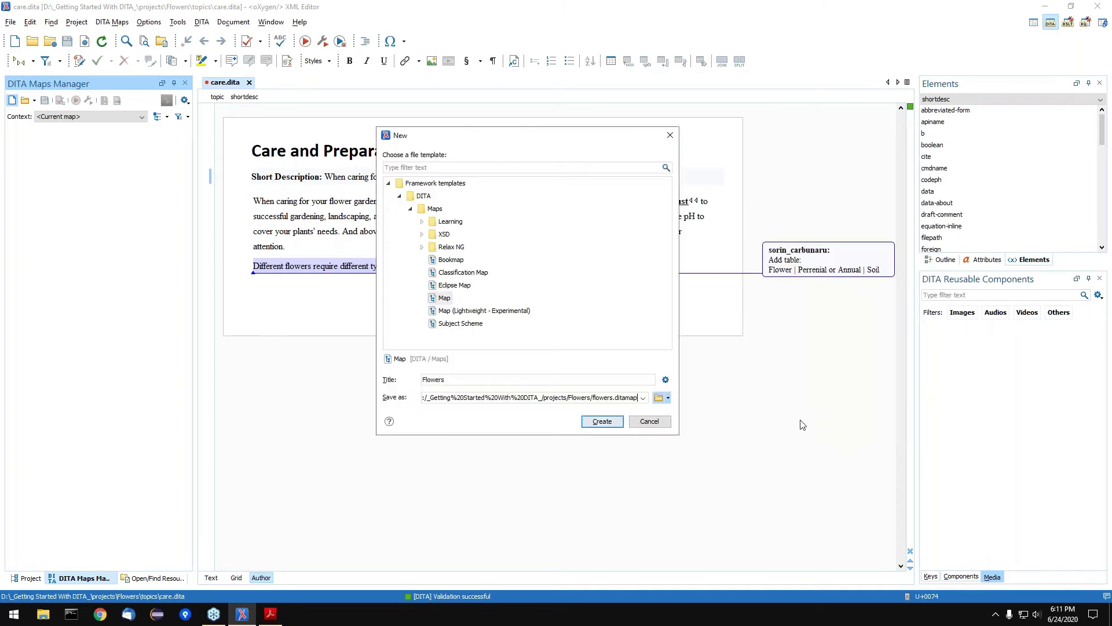
{"action": "left_click", "coordinate": [602, 422]}
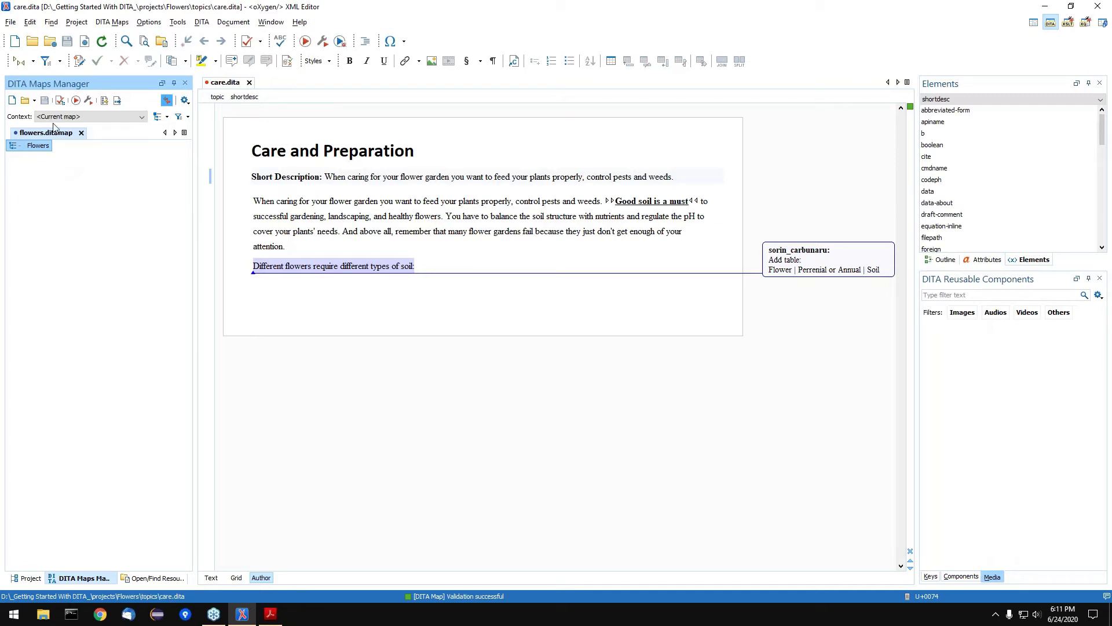
Examine the file templates offered for a new document, filter them by "map", and leave without creating a file.
{"action": "left_click", "coordinate": [11, 22]}
{"action": "mouse_move", "coordinate": [29, 22]}
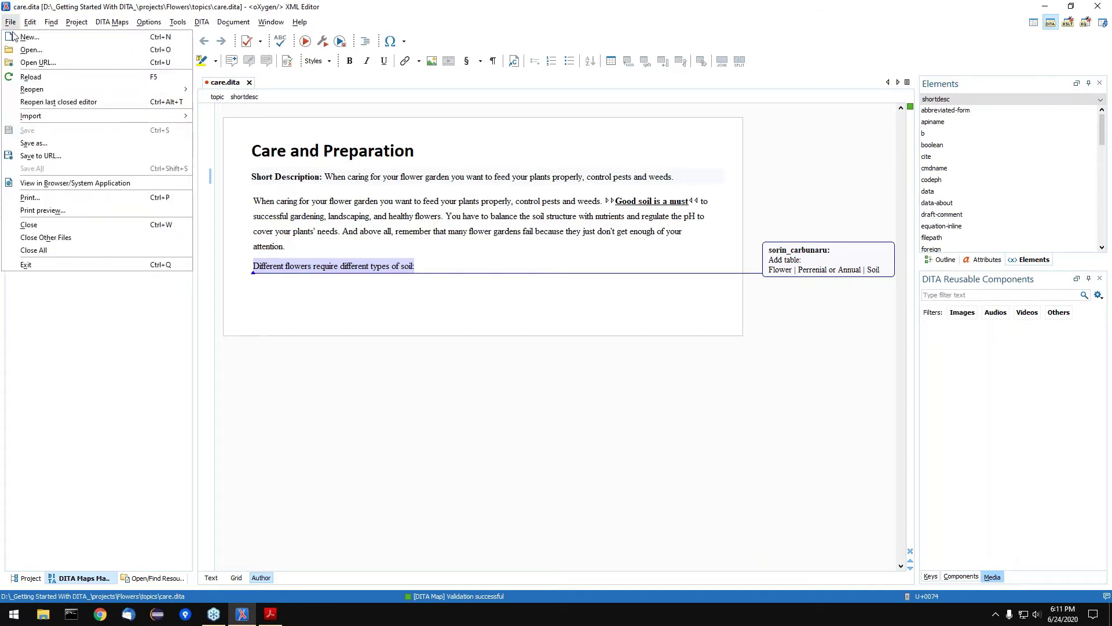
{"action": "left_click", "coordinate": [414, 21]}
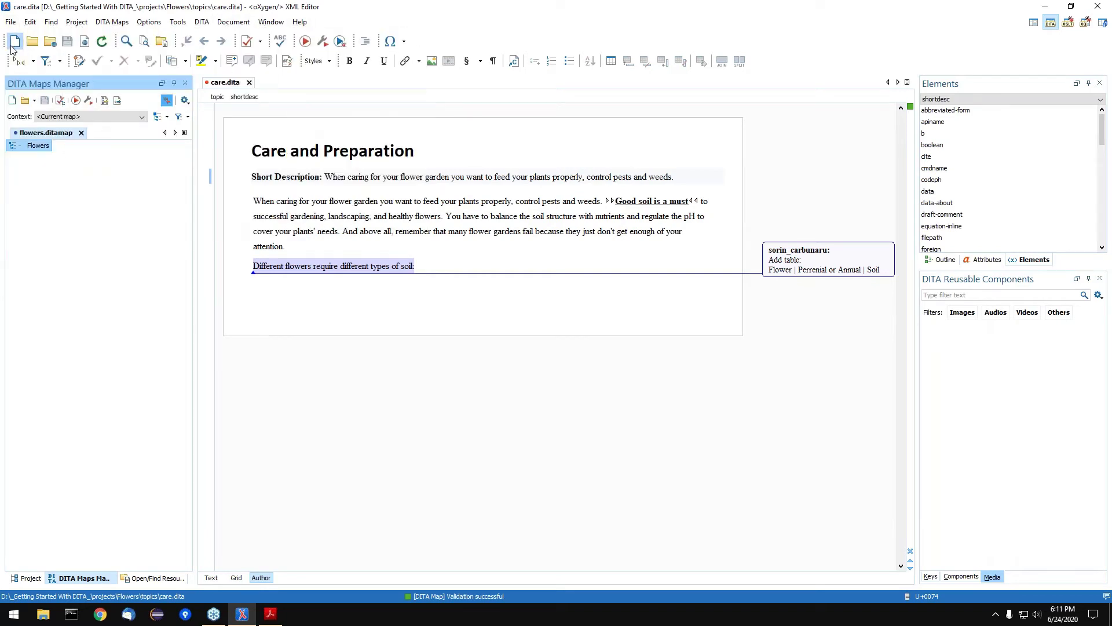
{"action": "left_click", "coordinate": [14, 41]}
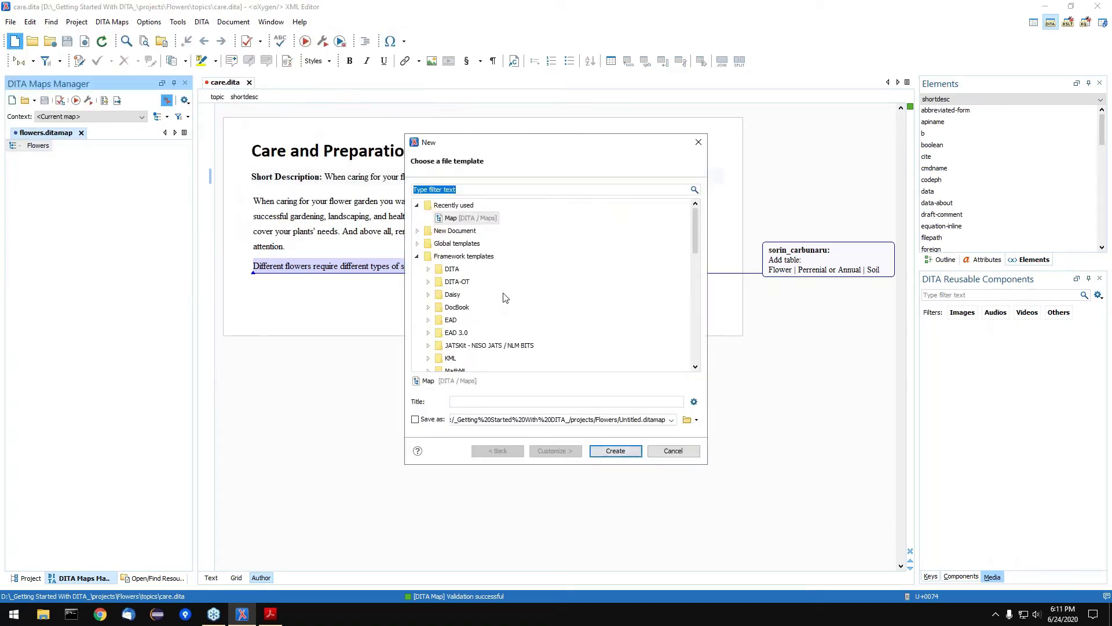
{"action": "scroll", "coordinate": [518, 290], "scroll_direction": "down", "scroll_amount": 7}
{"action": "scroll", "coordinate": [518, 290], "scroll_direction": "down", "scroll_amount": 4}
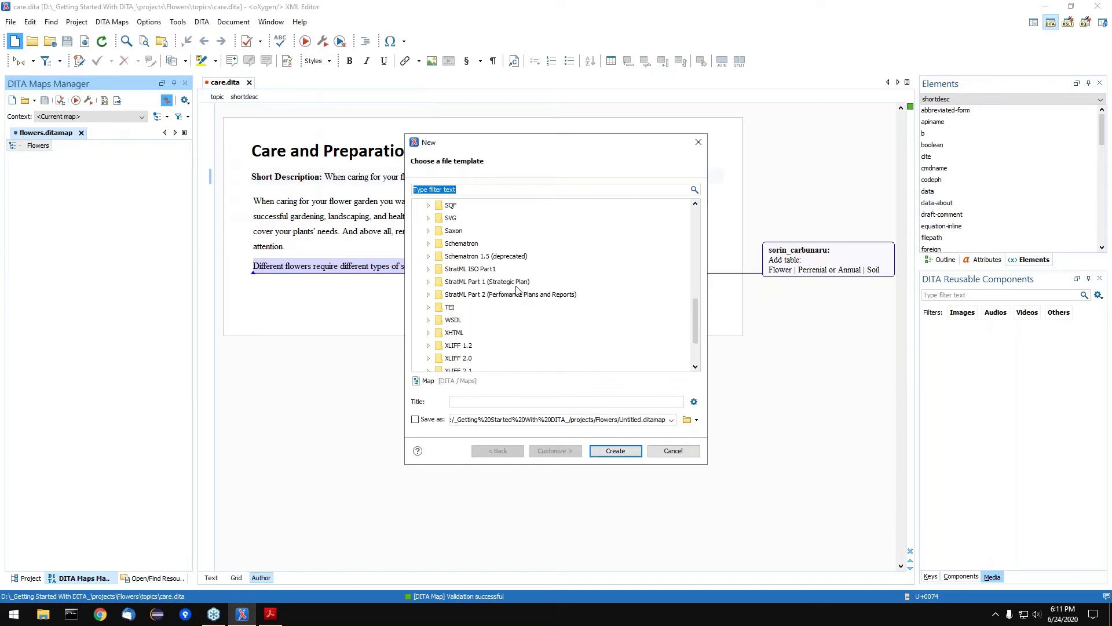
{"action": "scroll", "coordinate": [518, 291], "scroll_direction": "up", "scroll_amount": 6}
{"action": "scroll", "coordinate": [518, 290], "scroll_direction": "up", "scroll_amount": 4}
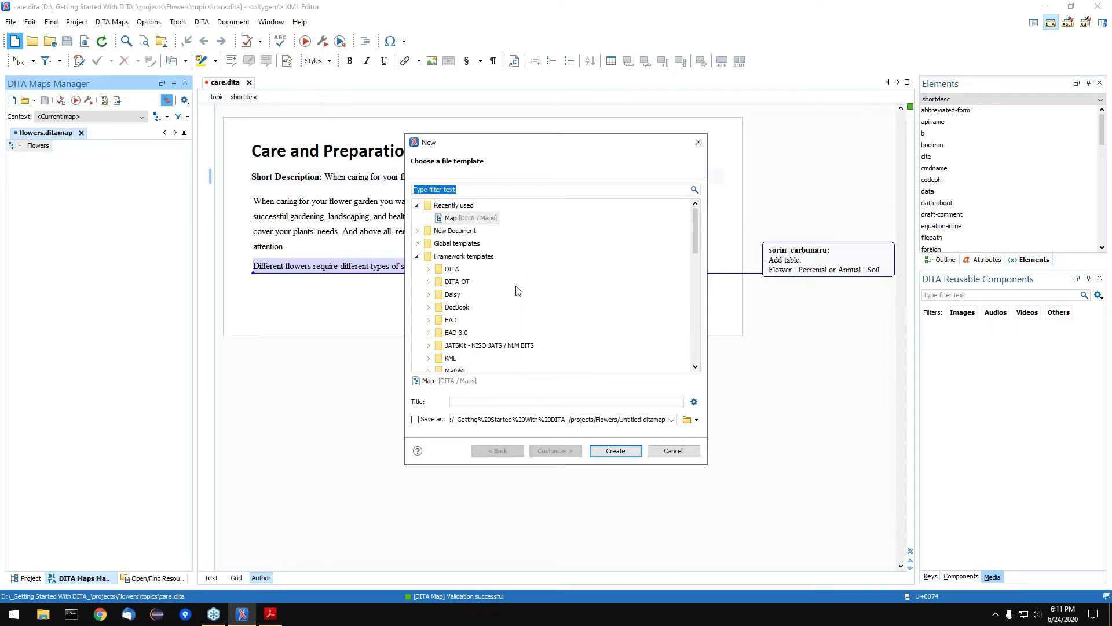
{"action": "left_click", "coordinate": [465, 186]}
{"action": "type", "text": "map"}
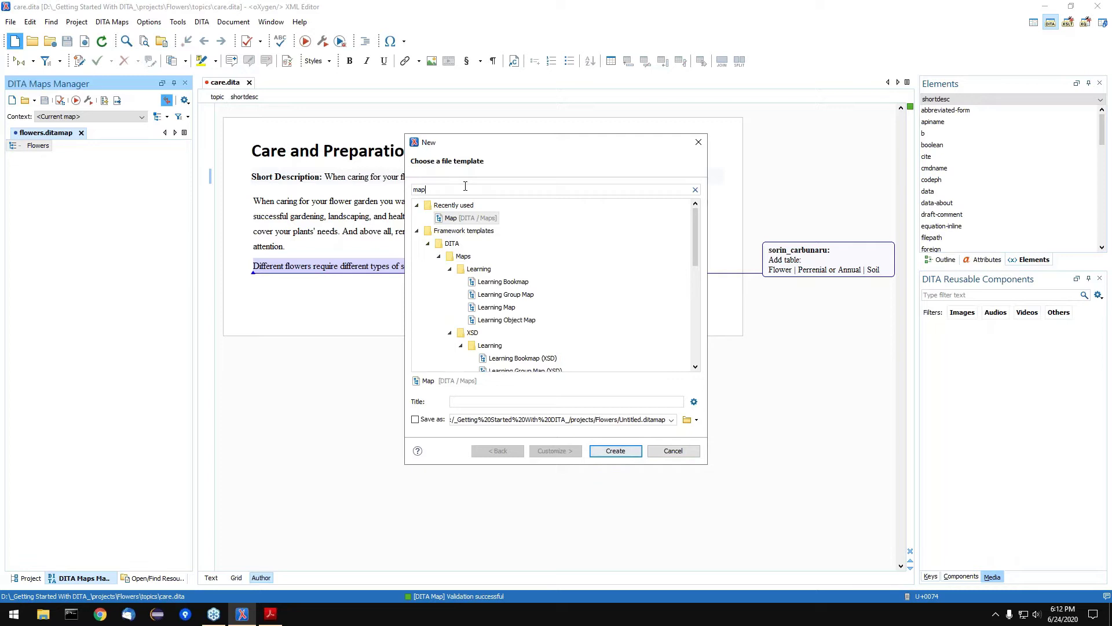
{"action": "scroll", "coordinate": [556, 343], "scroll_direction": "down", "scroll_amount": 3}
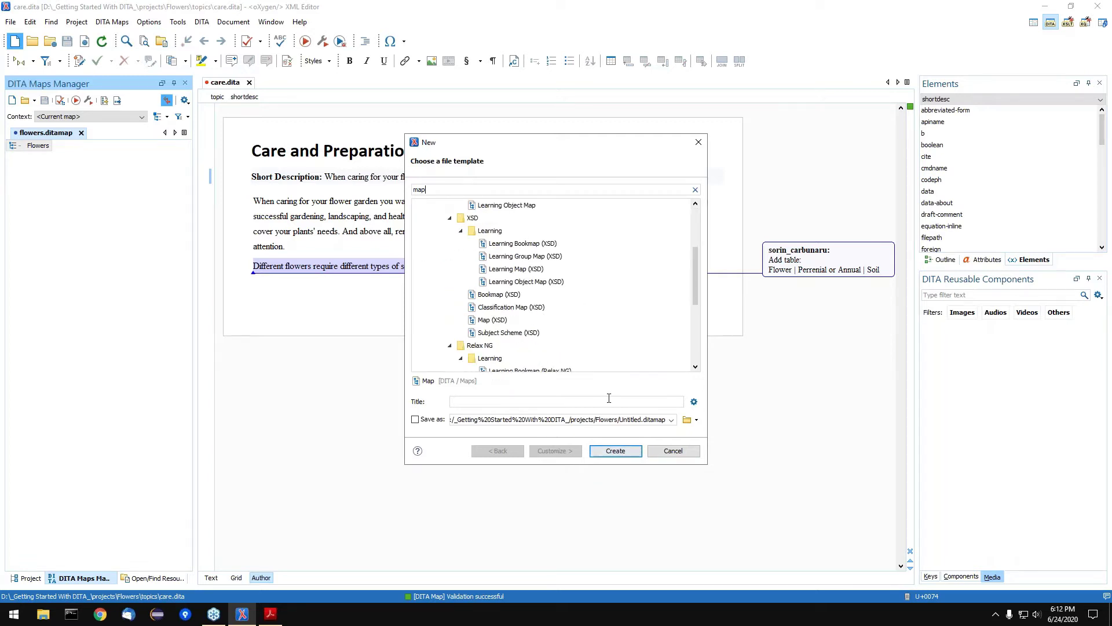
{"action": "left_click", "coordinate": [671, 456]}
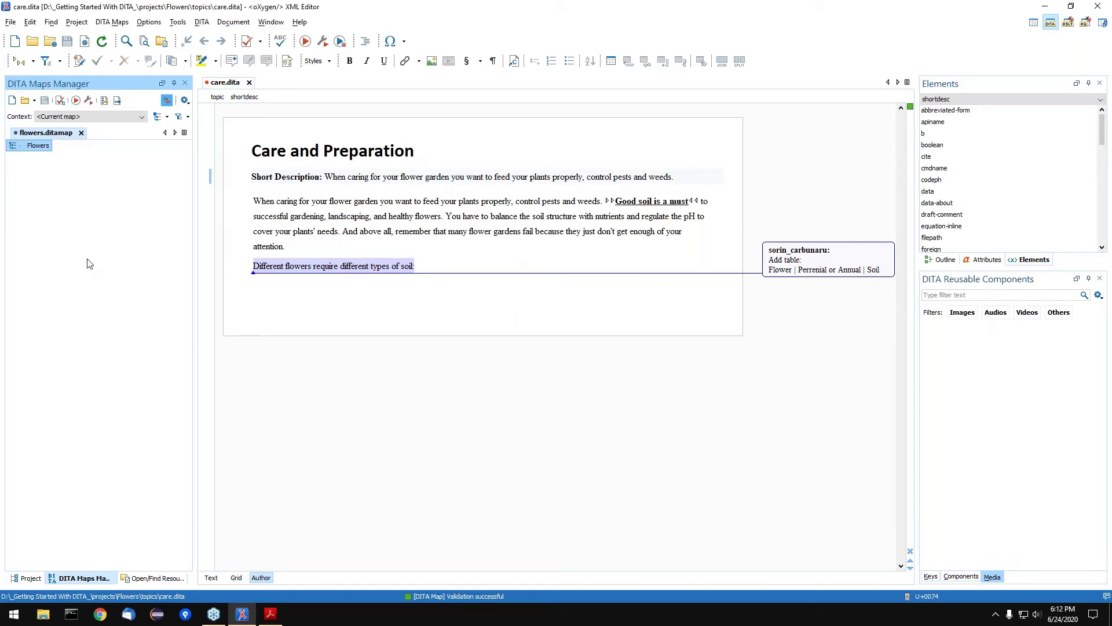
{"action": "key", "text": "alt+Tab"}
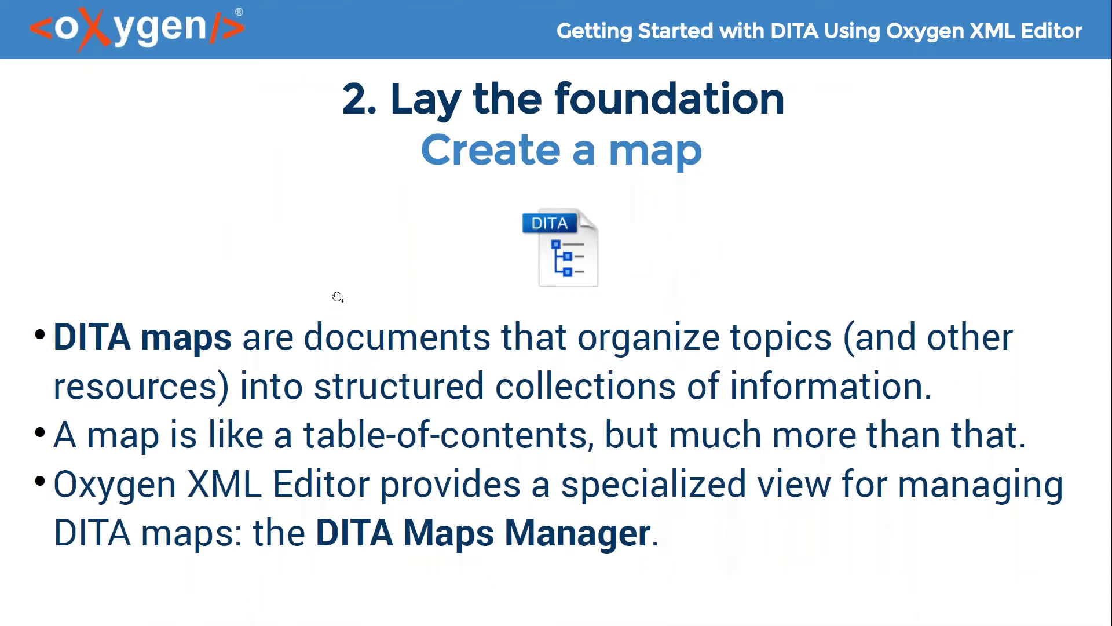
{"action": "key", "text": "Right"}
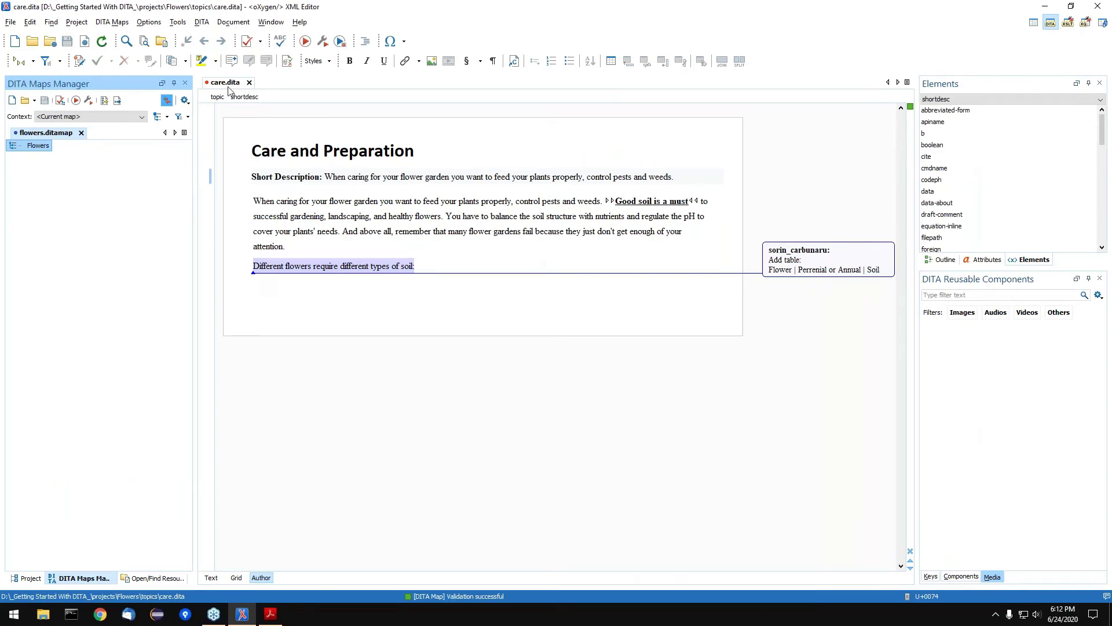
Close care.dita and begin a new child document of the Flowers map using the DITA Topic template.
{"action": "middle_click", "coordinate": [220, 86]}
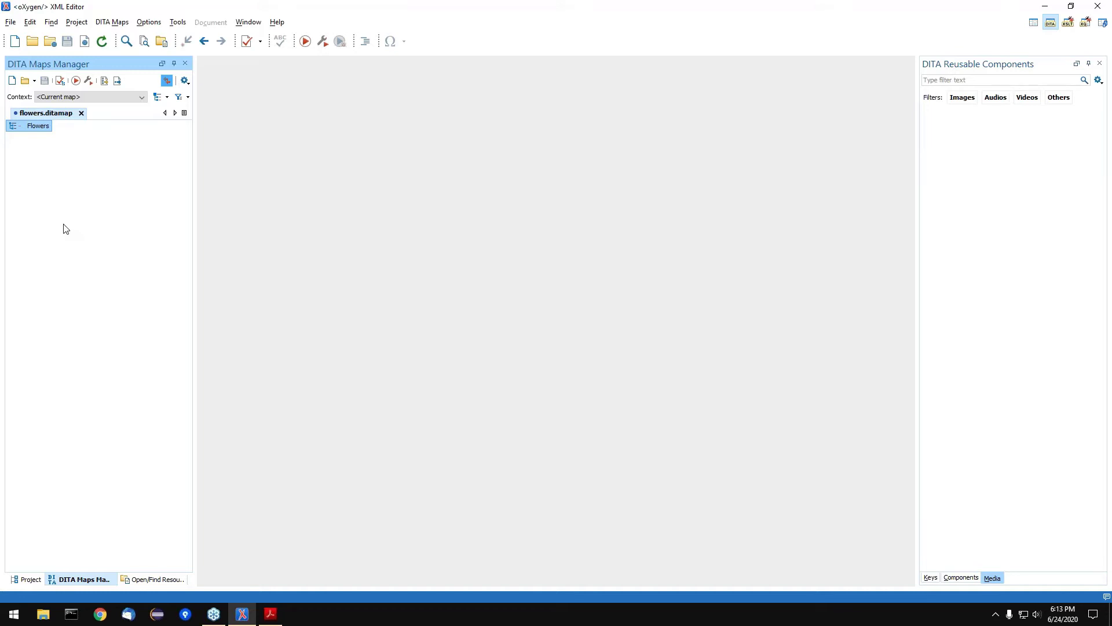
{"action": "right_click", "coordinate": [42, 129]}
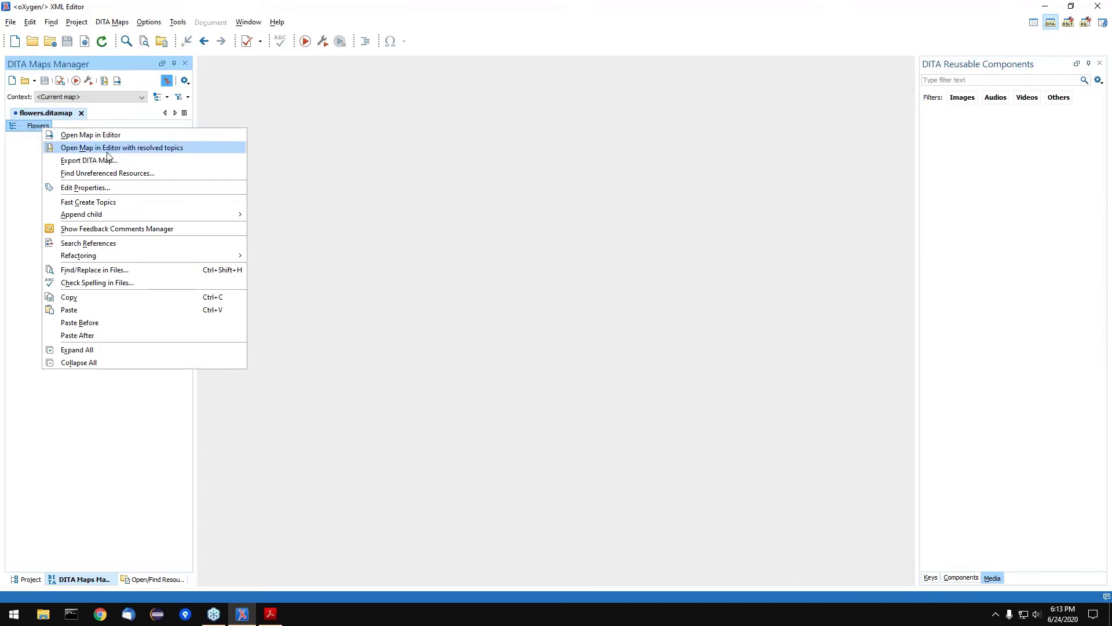
{"action": "mouse_move", "coordinate": [176, 214]}
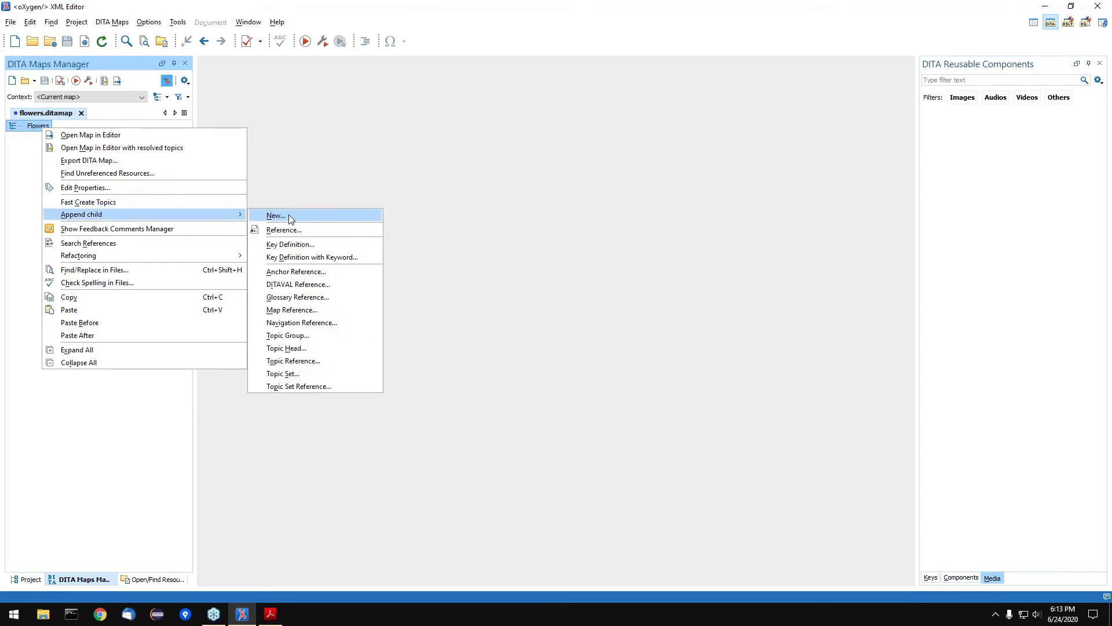
{"action": "left_click", "coordinate": [303, 217]}
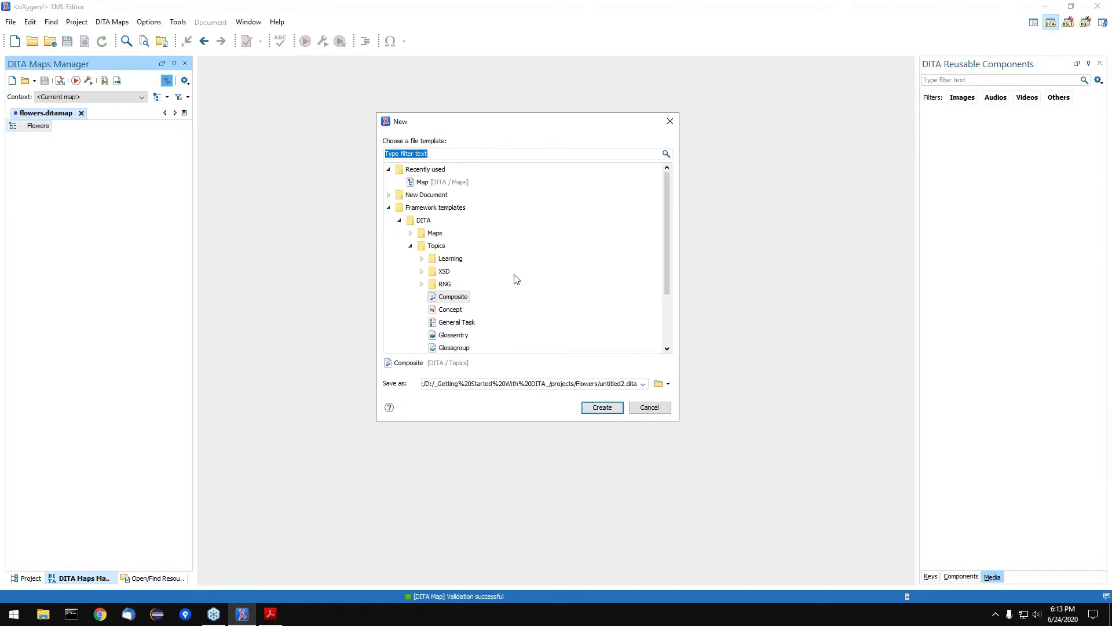
{"action": "scroll", "coordinate": [517, 280], "scroll_direction": "down", "scroll_amount": 2}
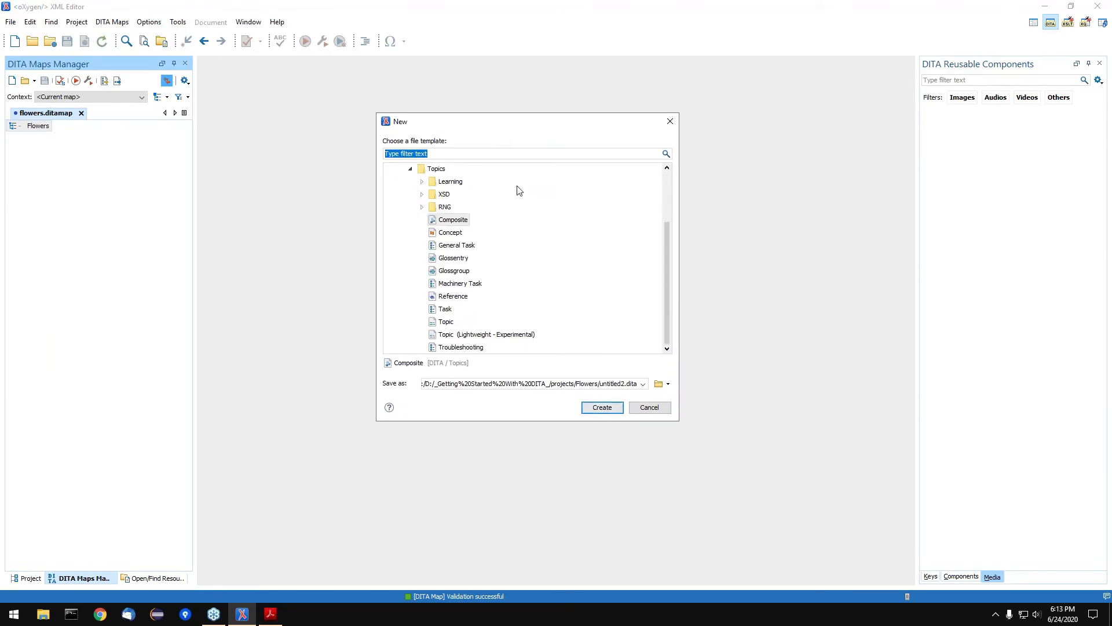
{"action": "left_click", "coordinate": [444, 323]}
{"action": "scroll", "coordinate": [493, 288], "scroll_direction": "down", "scroll_amount": 1}
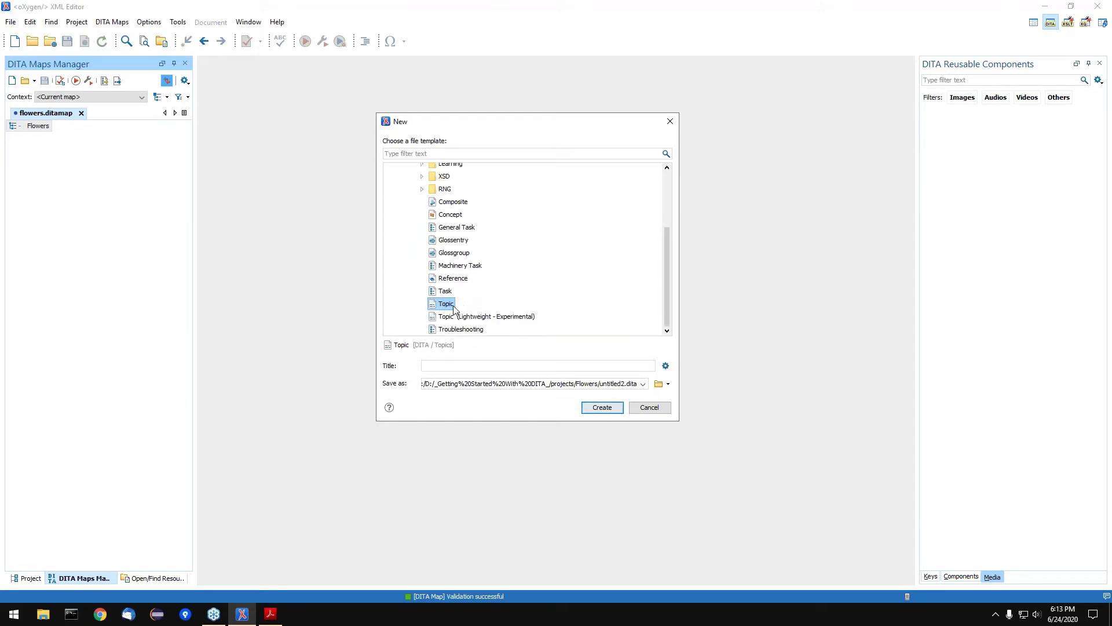
Title the new topic "Introduction", set it to save as introduction.dita in the topics folder, and create it.
{"action": "left_click", "coordinate": [450, 369]}
{"action": "type", "text": "Introduc"}
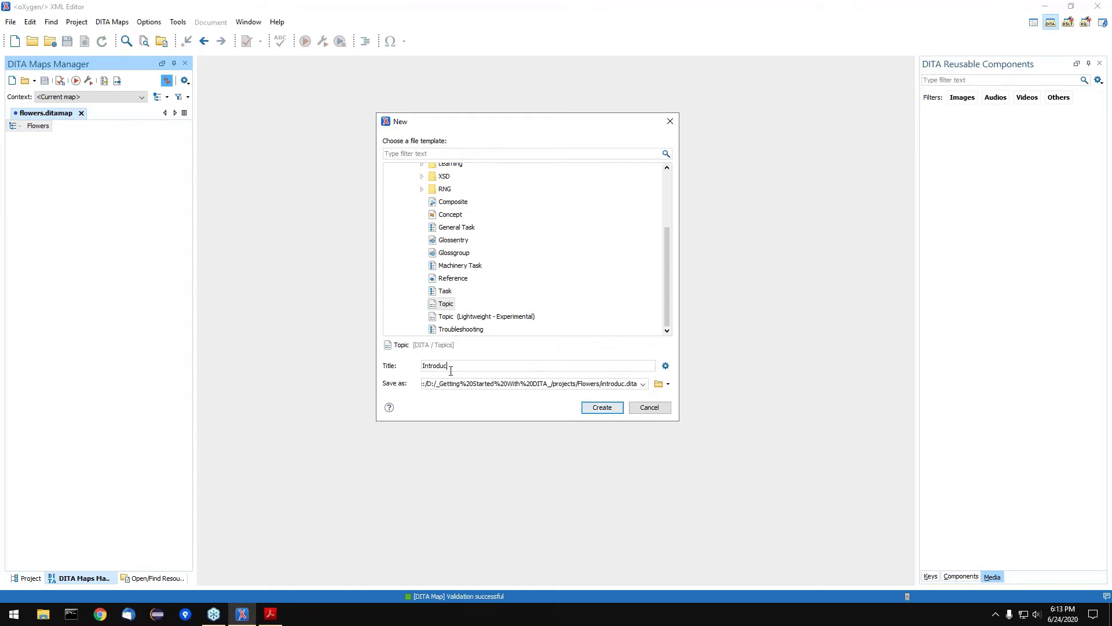
{"action": "type", "text": "tion"}
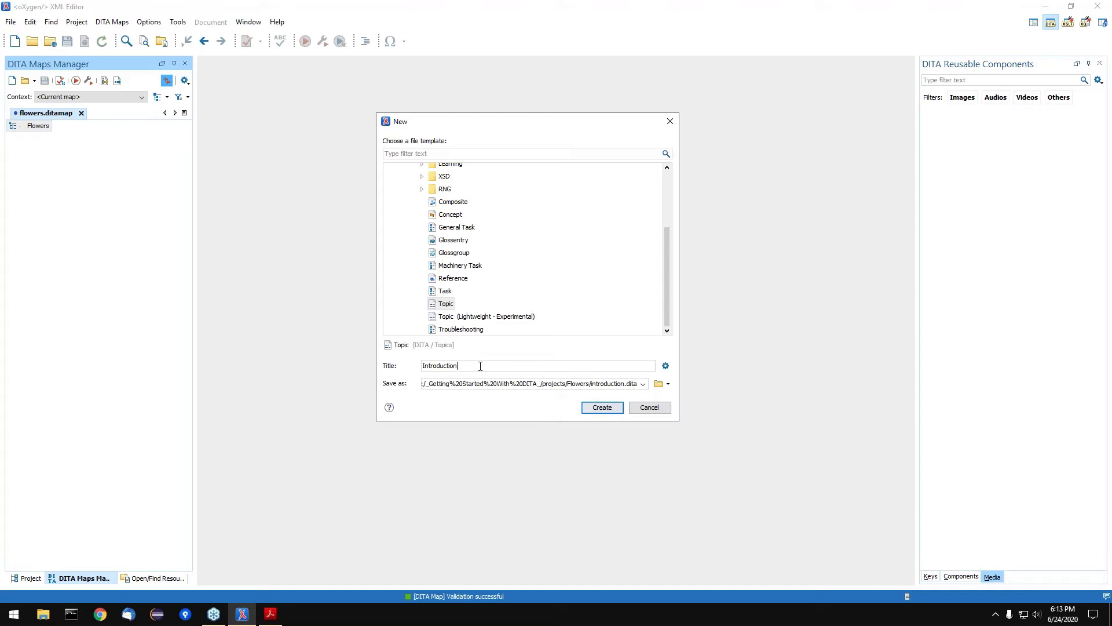
{"action": "left_click", "coordinate": [659, 383]}
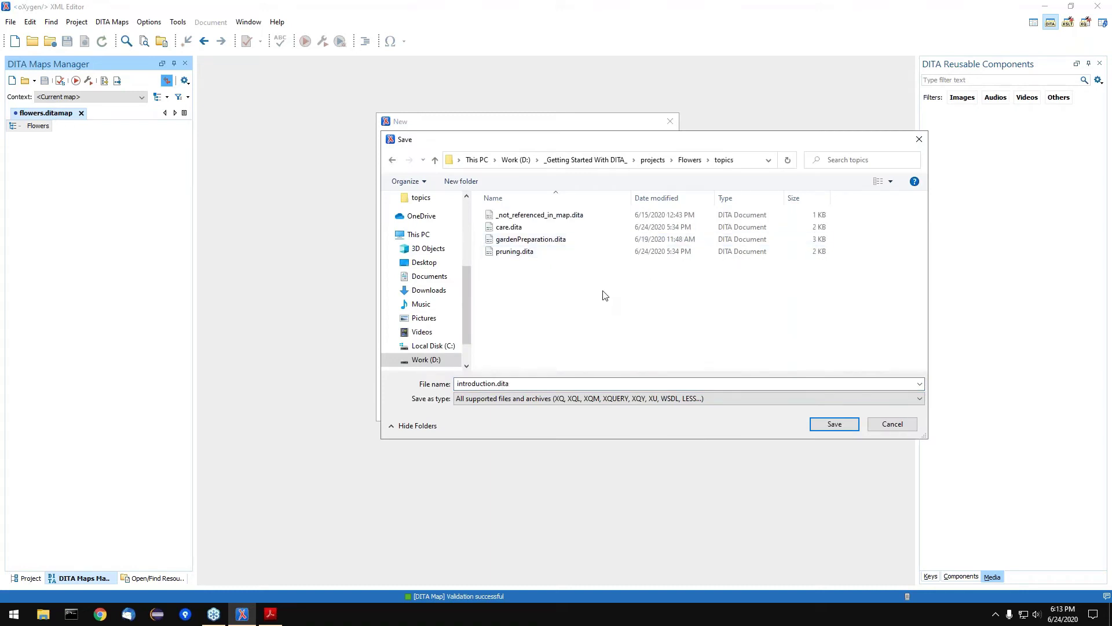
{"action": "left_click", "coordinate": [834, 424]}
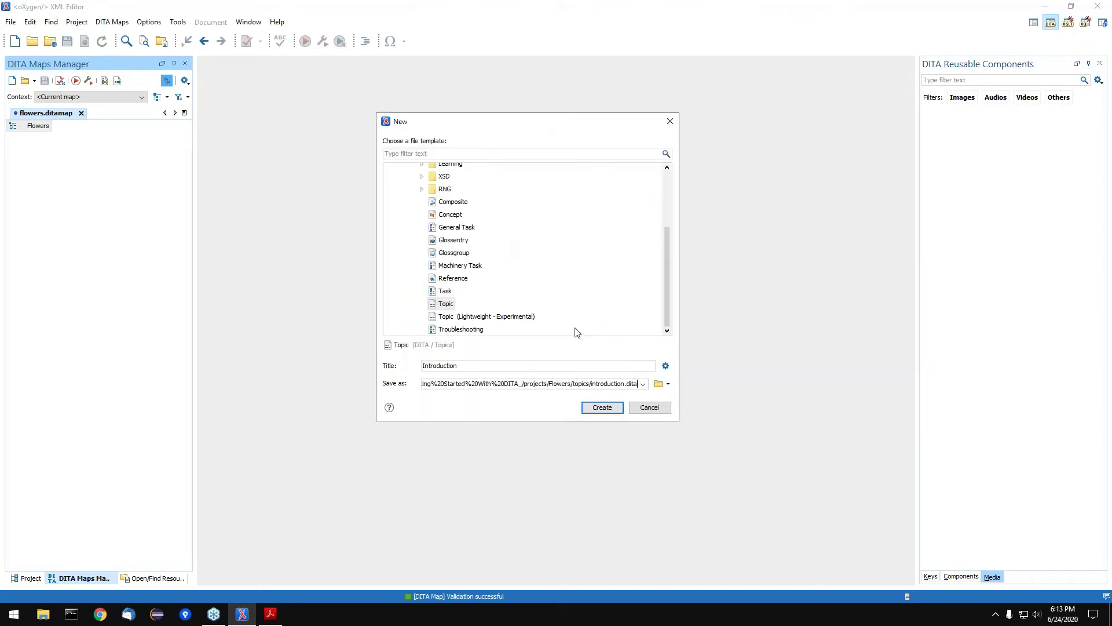
{"action": "left_click", "coordinate": [598, 408]}
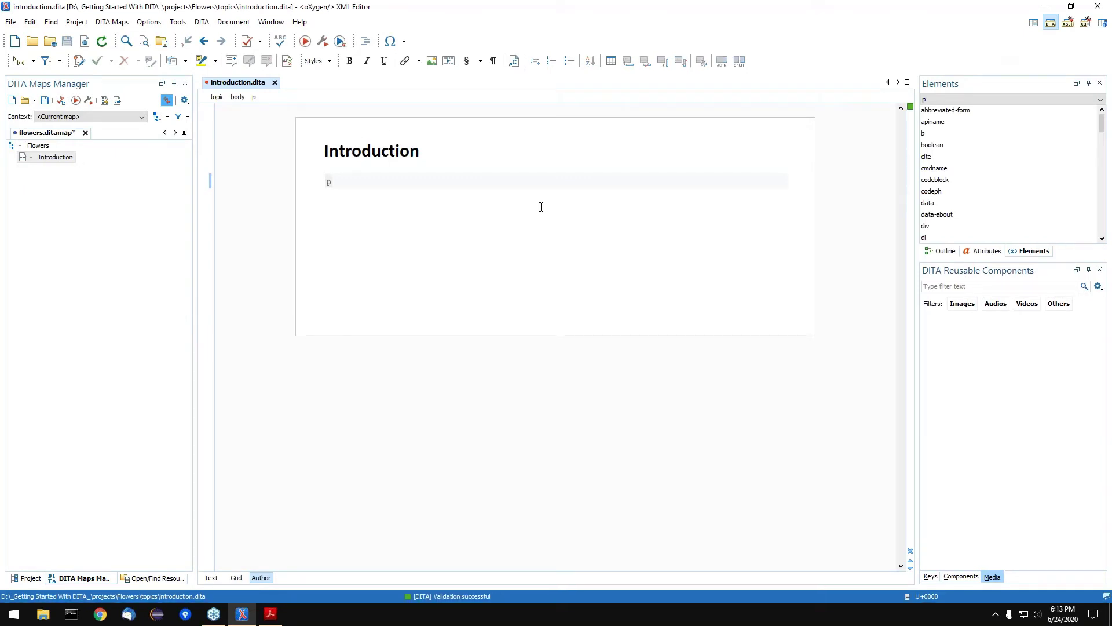
Enter "Intro." as the Introduction topic's paragraph, and save both the topic and the Flowers map.
{"action": "type", "text": "Intro."}
{"action": "key", "text": "ctrl+s"}
{"action": "left_click", "coordinate": [68, 184]}
{"action": "key", "text": "ctrl+s"}
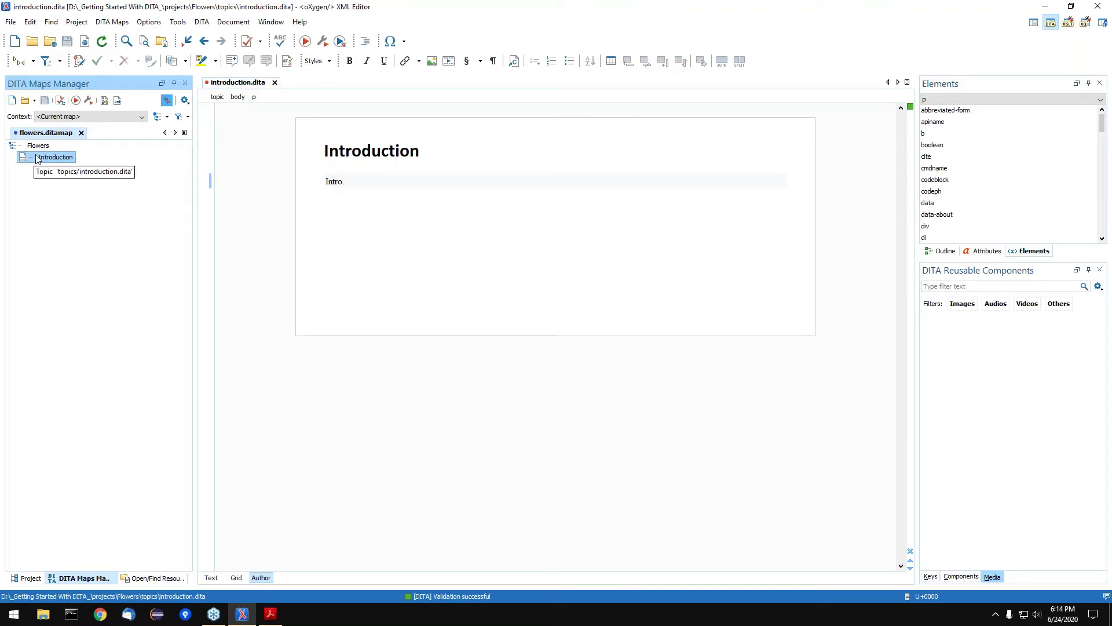
Close the Introduction topic and open care.dita from the project files.
{"action": "middle_click", "coordinate": [215, 86]}
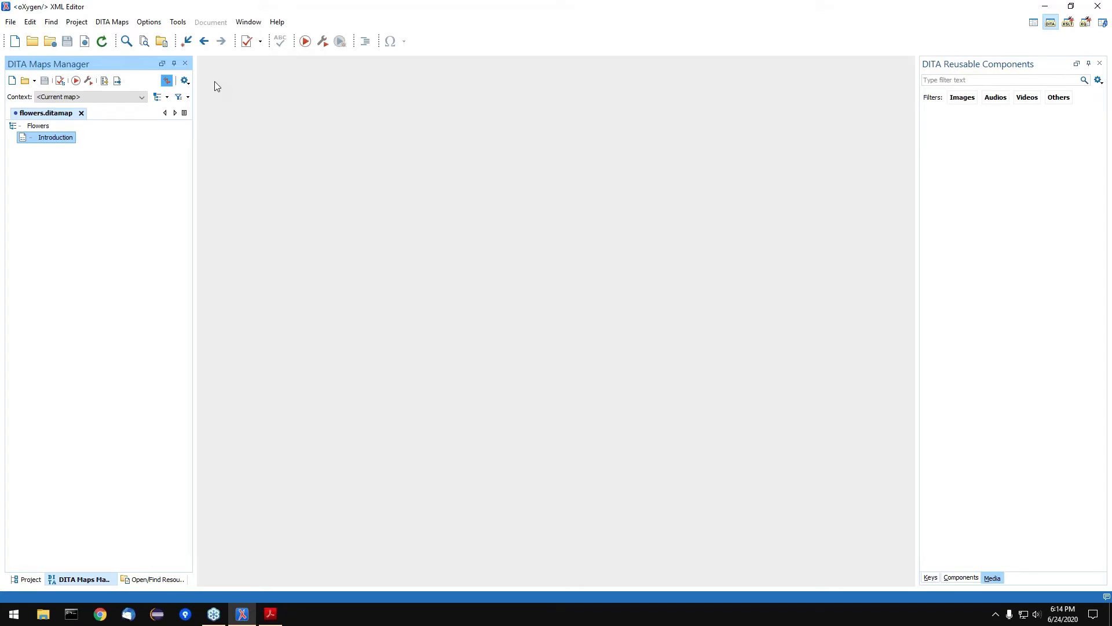
{"action": "left_click", "coordinate": [26, 579]}
{"action": "left_click", "coordinate": [73, 233]}
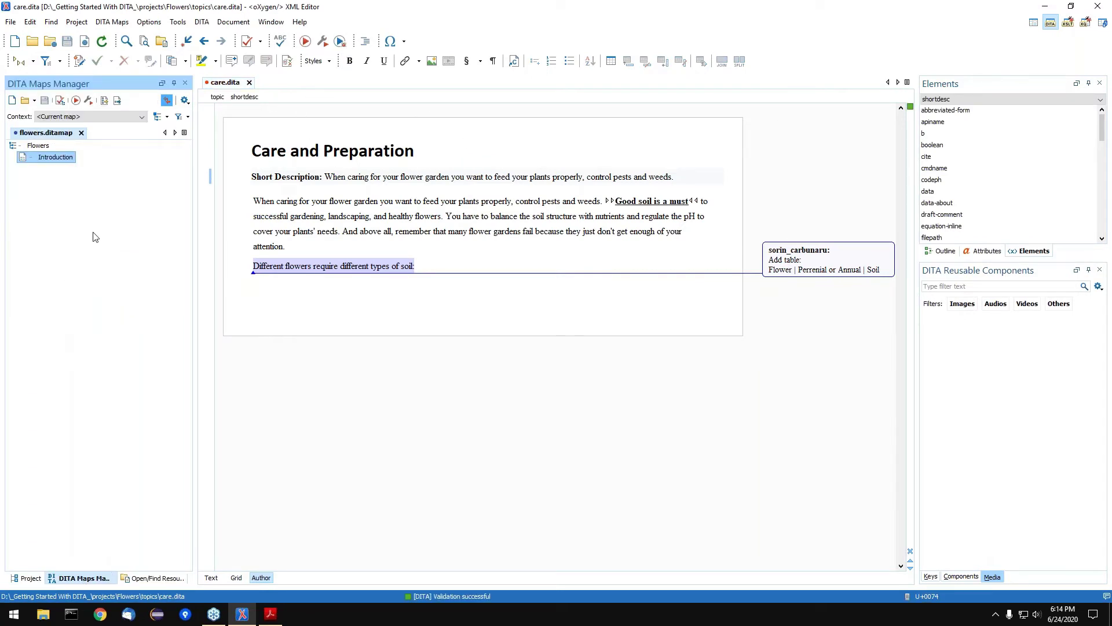
Append a reference to the currently edited care.dita as a child of the Flowers map and save the map.
{"action": "right_click", "coordinate": [36, 149]}
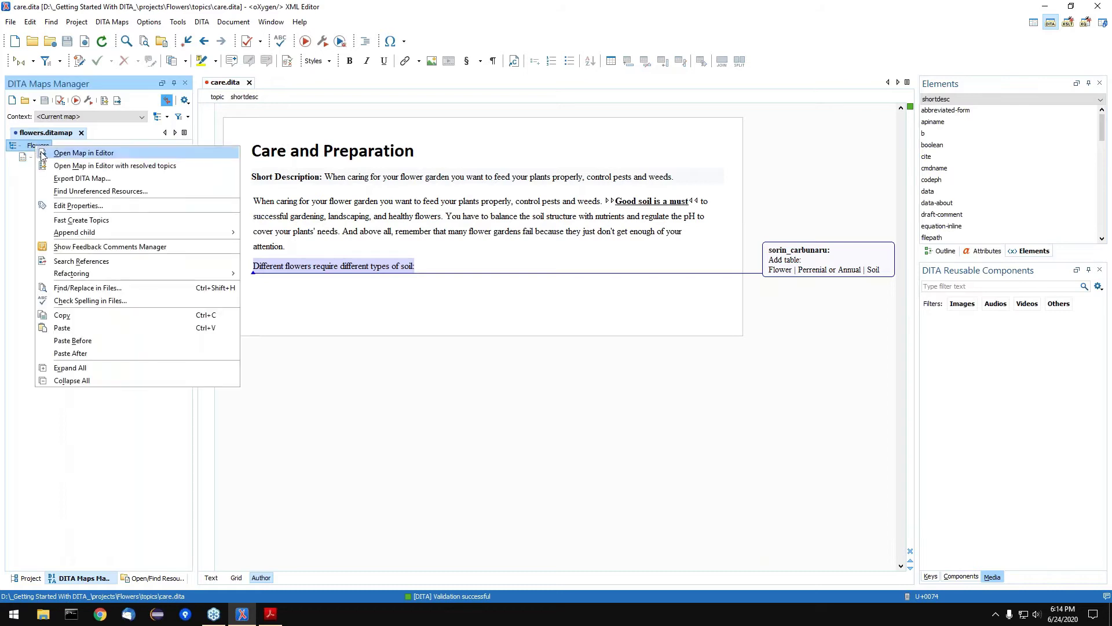
{"action": "mouse_move", "coordinate": [198, 233]}
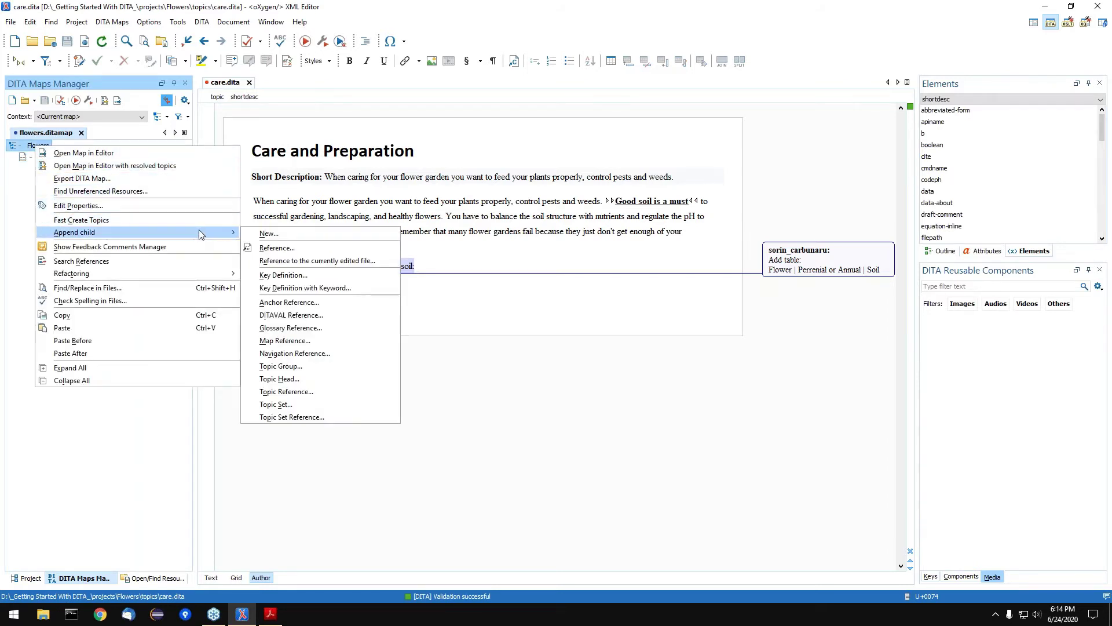
{"action": "left_click", "coordinate": [386, 260]}
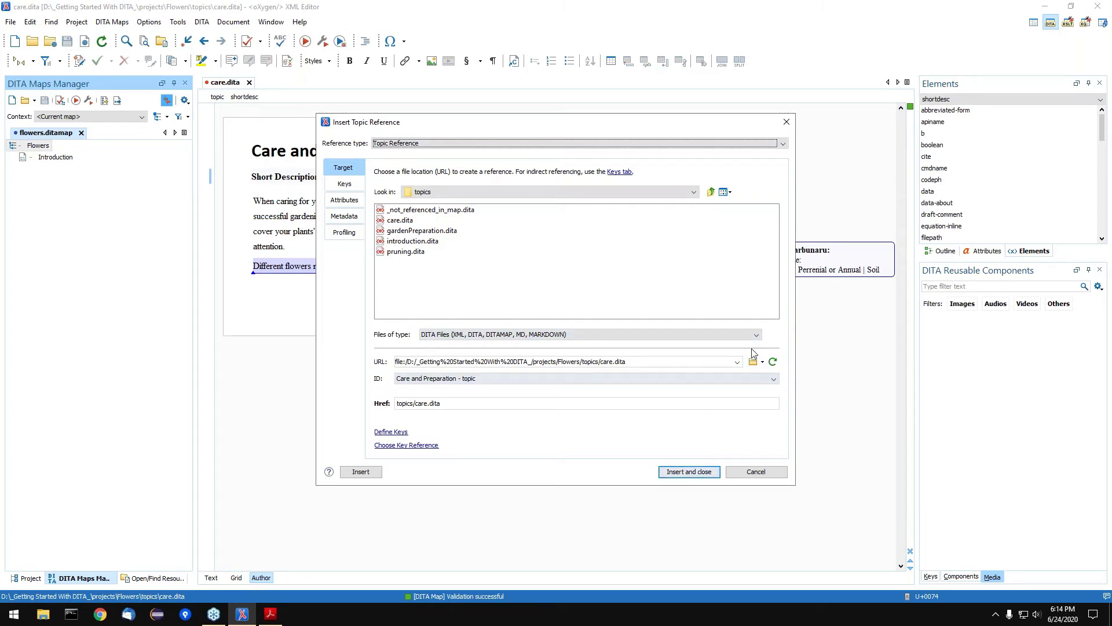
{"action": "left_click", "coordinate": [676, 474]}
{"action": "key", "text": "ctrl+s"}
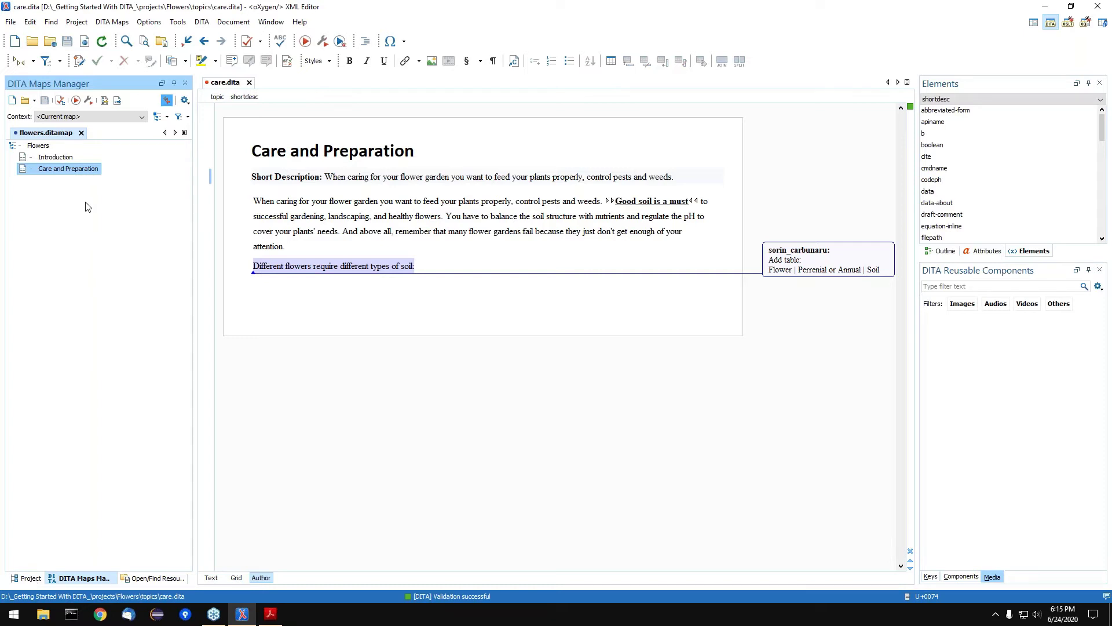
Append topic references to gardenPreparation.dita and pruning.dita as children of the Flowers map.
{"action": "right_click", "coordinate": [36, 149]}
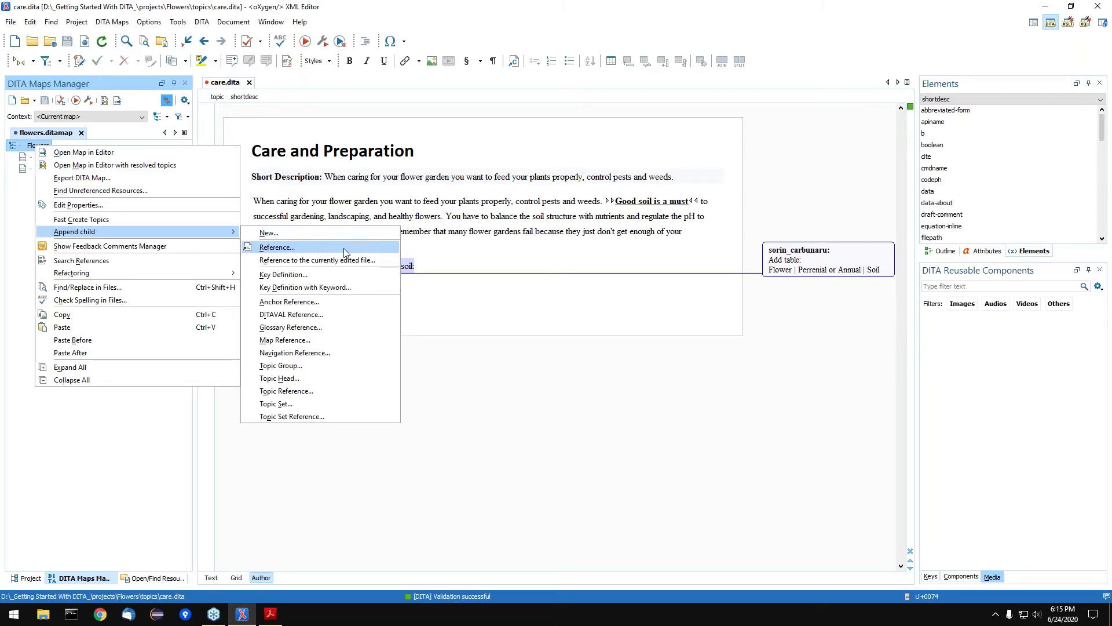
{"action": "left_click", "coordinate": [325, 248]}
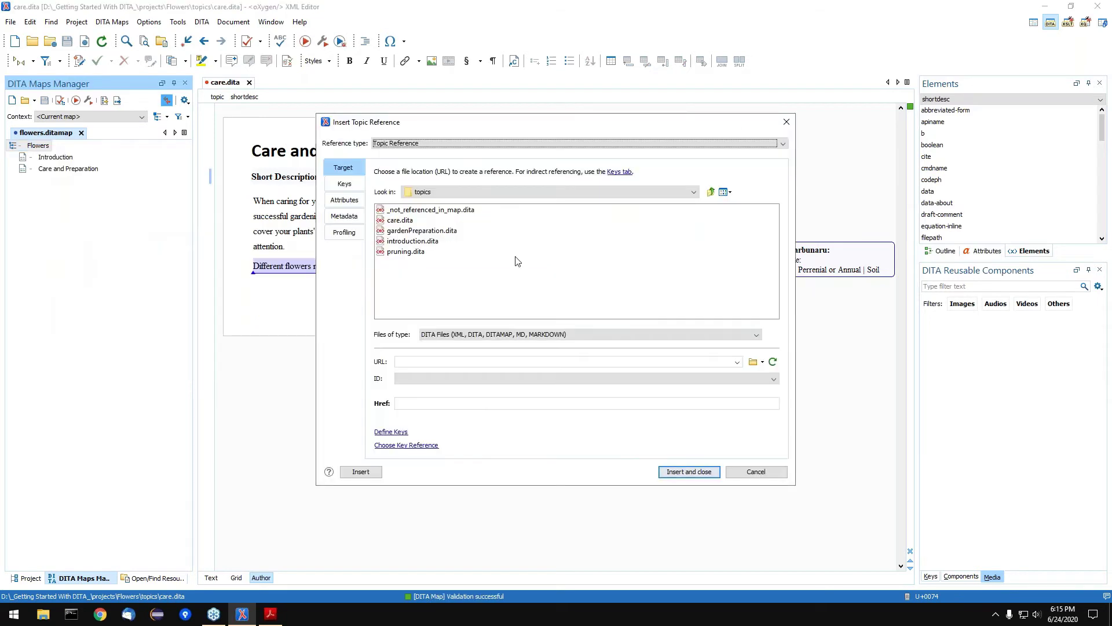
{"action": "left_click_drag", "start_coordinate": [446, 131], "coordinate": [437, 117]}
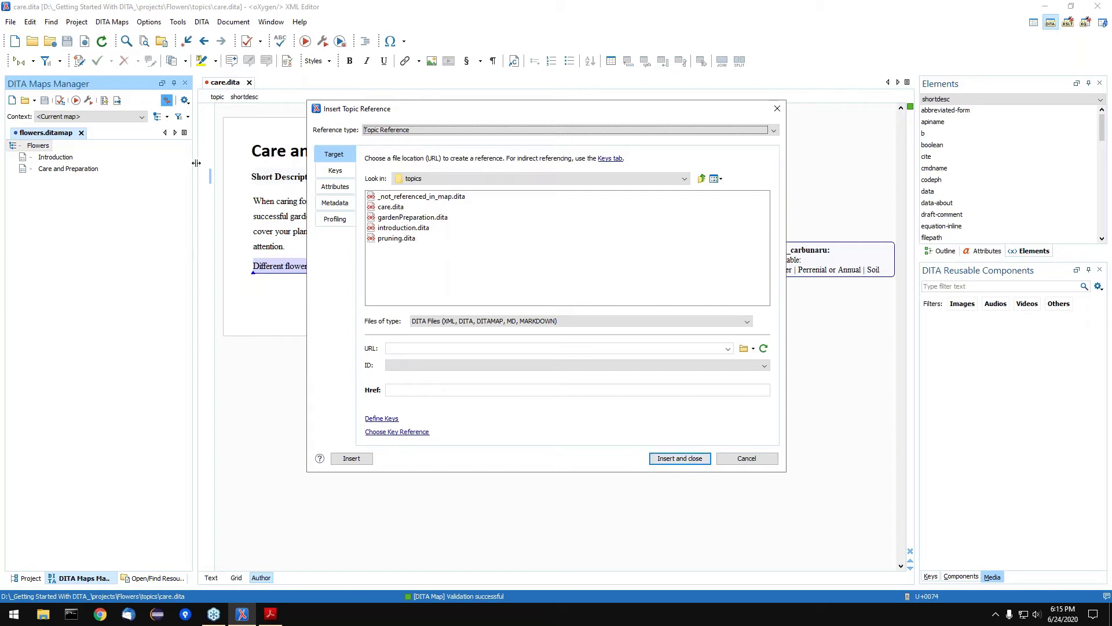
{"action": "left_click", "coordinate": [397, 239]}
{"action": "left_click", "coordinate": [403, 219], "text": "ctrl"}
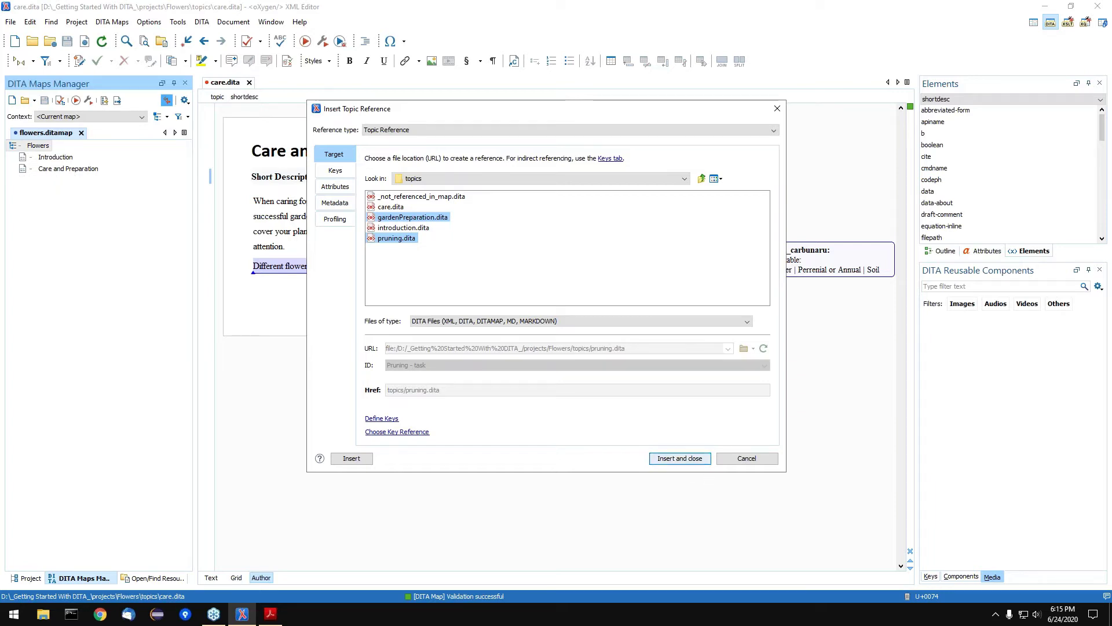
{"action": "left_click", "coordinate": [680, 458]}
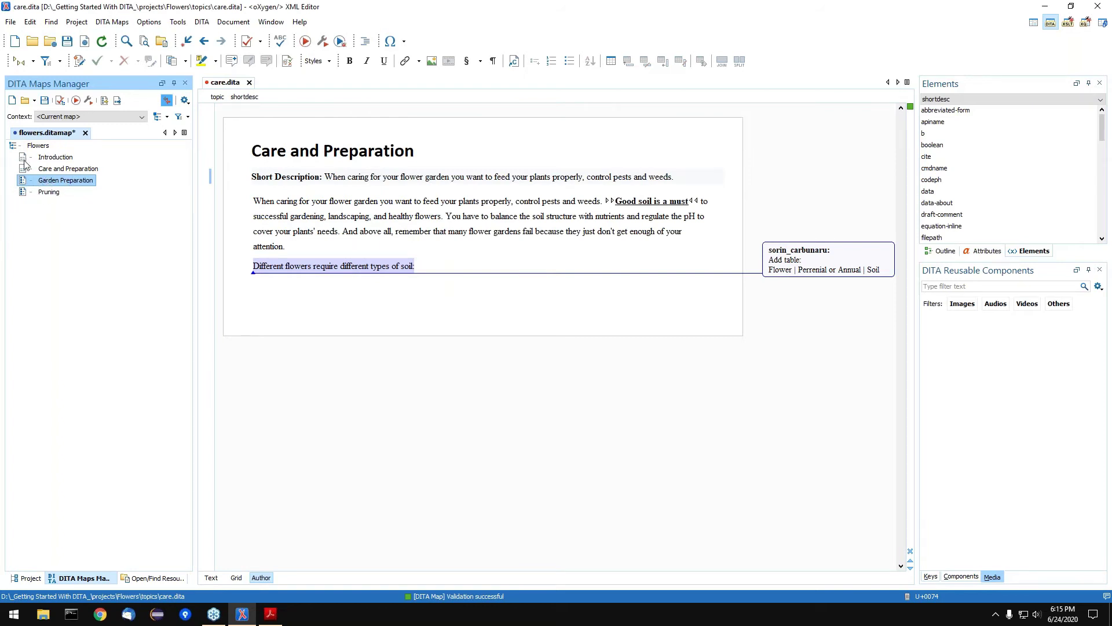
Nest the Garden Preparation and Pruning topics under Care and Preparation and save the map.
{"action": "left_click", "coordinate": [49, 192], "text": "shift"}
{"action": "left_click_drag", "start_coordinate": [40, 193], "coordinate": [60, 173]}
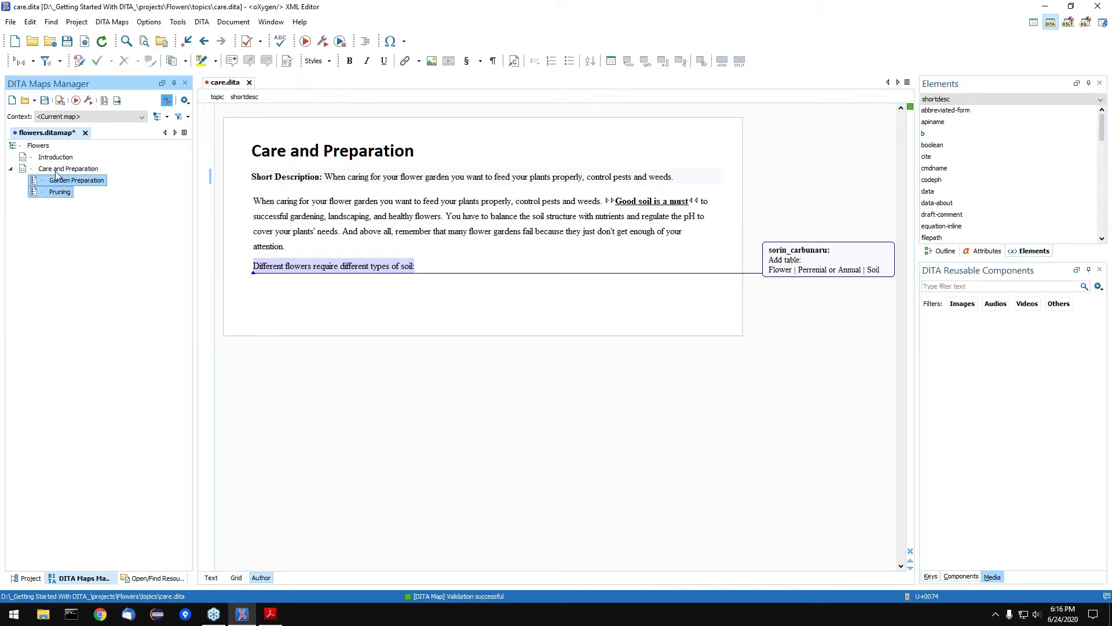
{"action": "key", "text": "ctrl+s"}
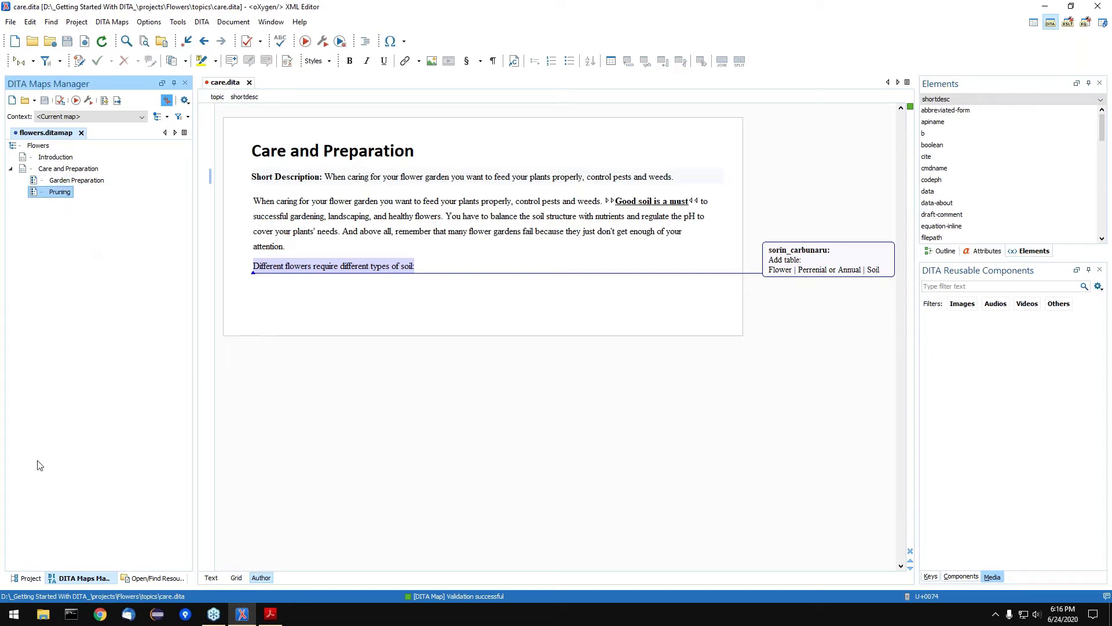
Create a DITA map file titled "Copyright" in the project's topics folder, without opening it in any editor.
{"action": "left_click", "coordinate": [30, 578]}
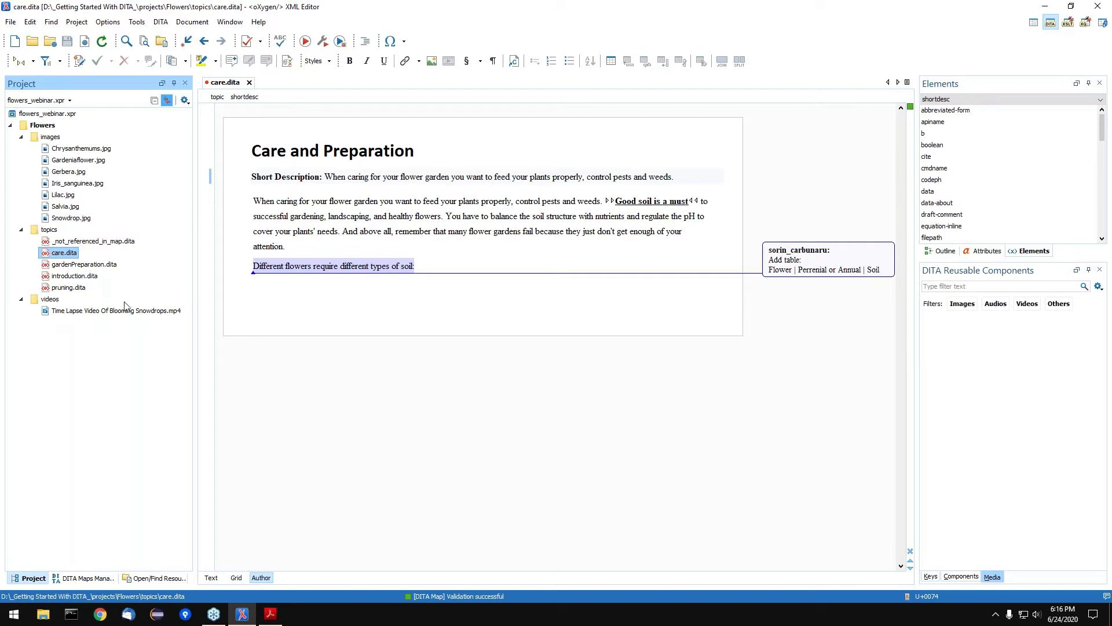
{"action": "right_click", "coordinate": [43, 229]}
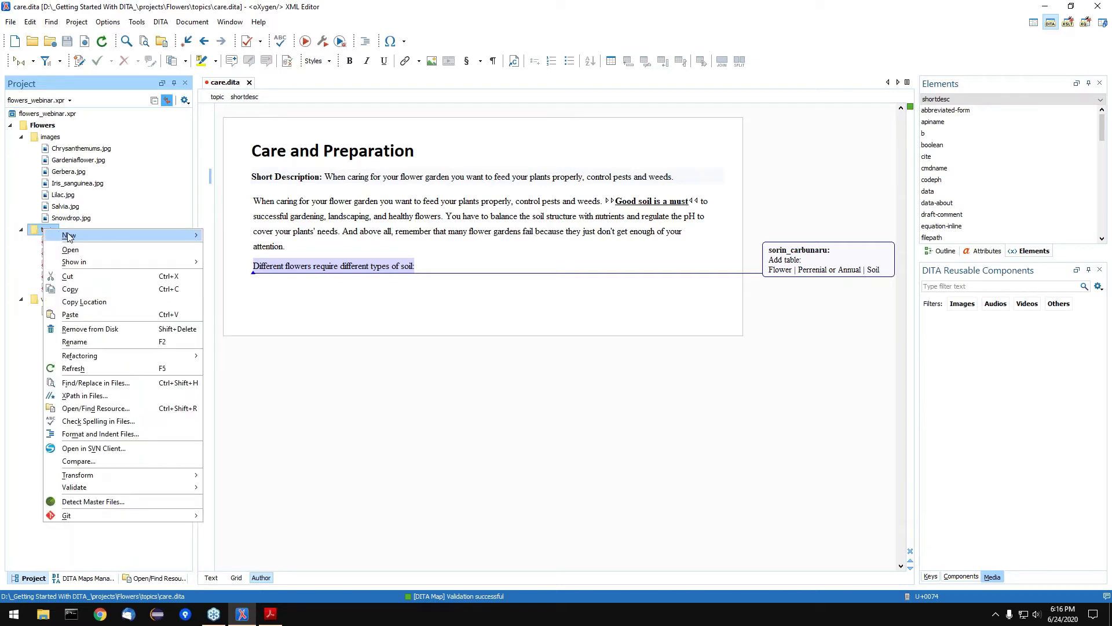
{"action": "mouse_move", "coordinate": [102, 234]}
{"action": "left_click", "coordinate": [243, 237]}
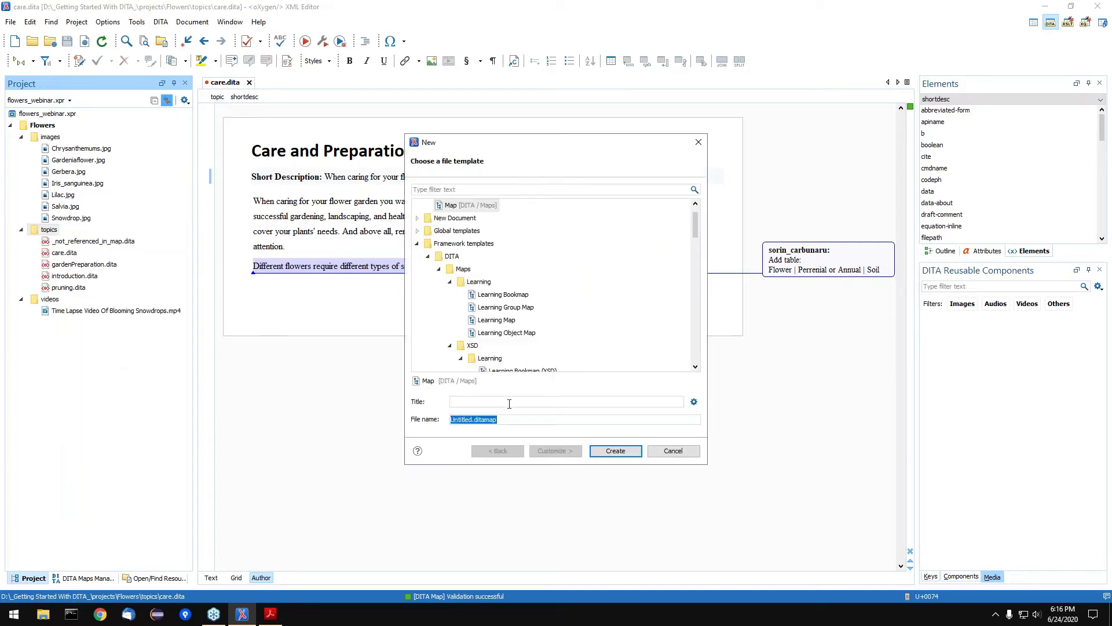
{"action": "left_click", "coordinate": [499, 402]}
{"action": "type", "text": "Copyright"}
{"action": "left_click", "coordinate": [616, 453]}
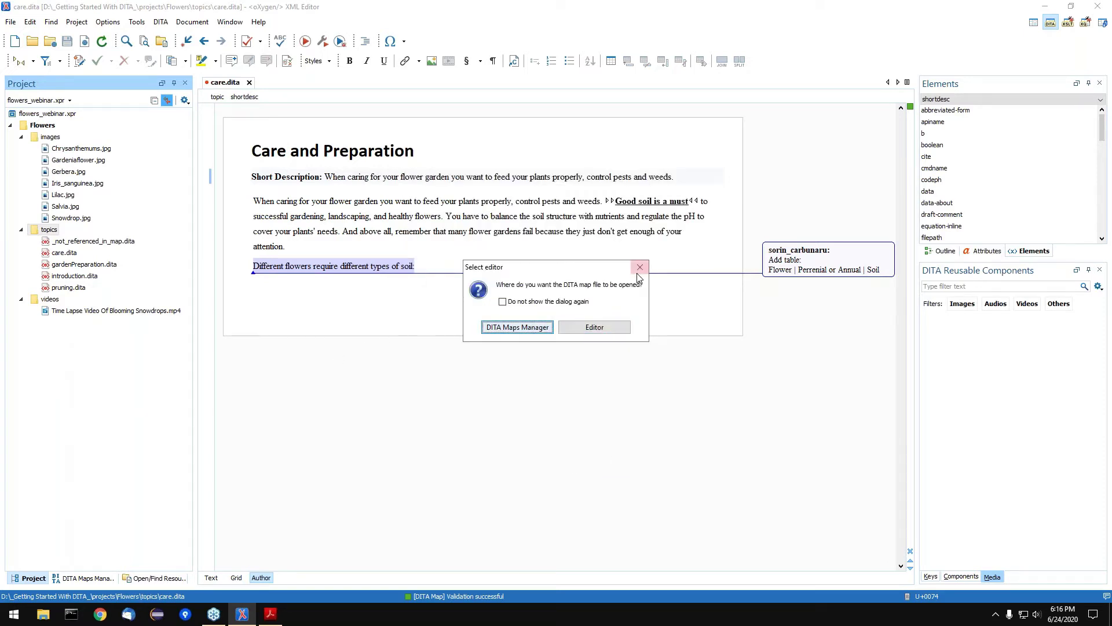
{"action": "left_click", "coordinate": [640, 267]}
Create a DITA topic titled "Copyright" in the project's topics folder.
{"action": "right_click", "coordinate": [50, 229]}
{"action": "mouse_move", "coordinate": [99, 239]}
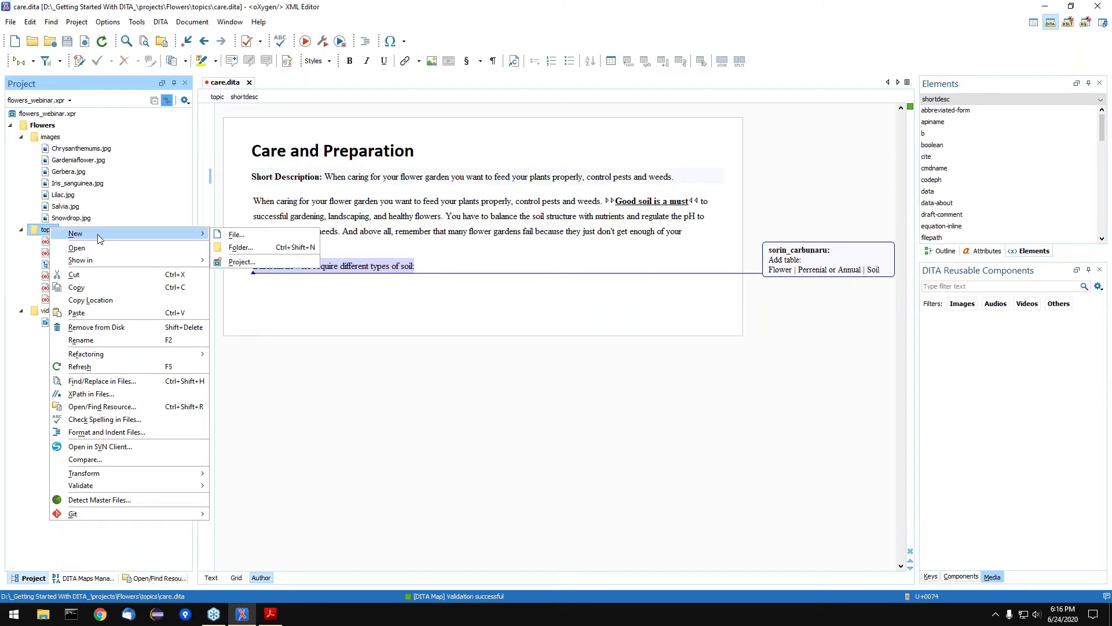
{"action": "left_click", "coordinate": [221, 235]}
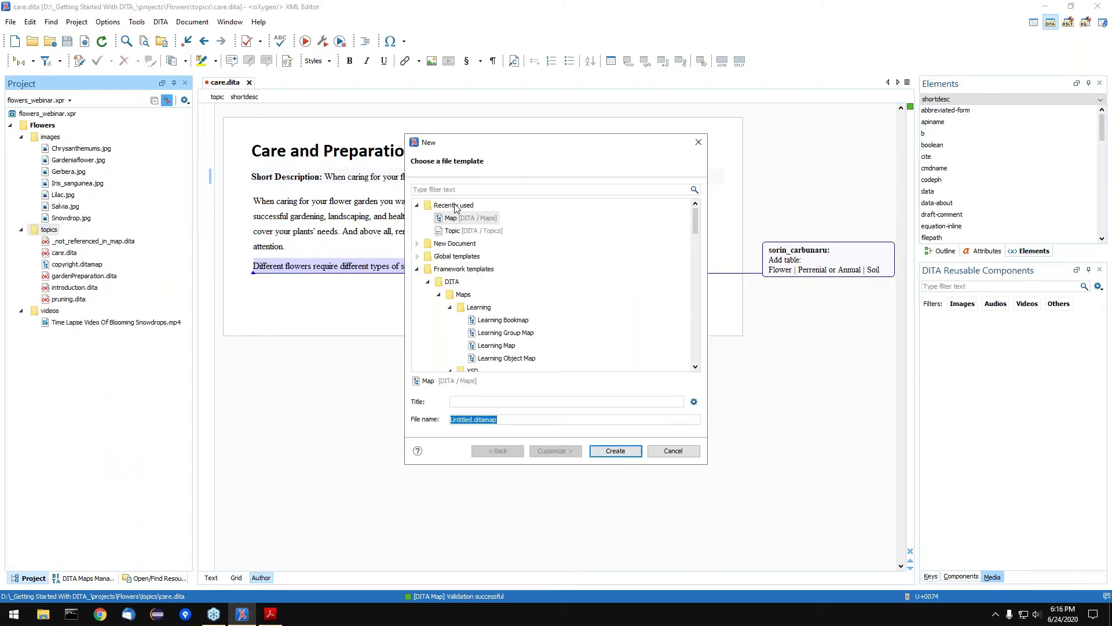
{"action": "left_click", "coordinate": [468, 231]}
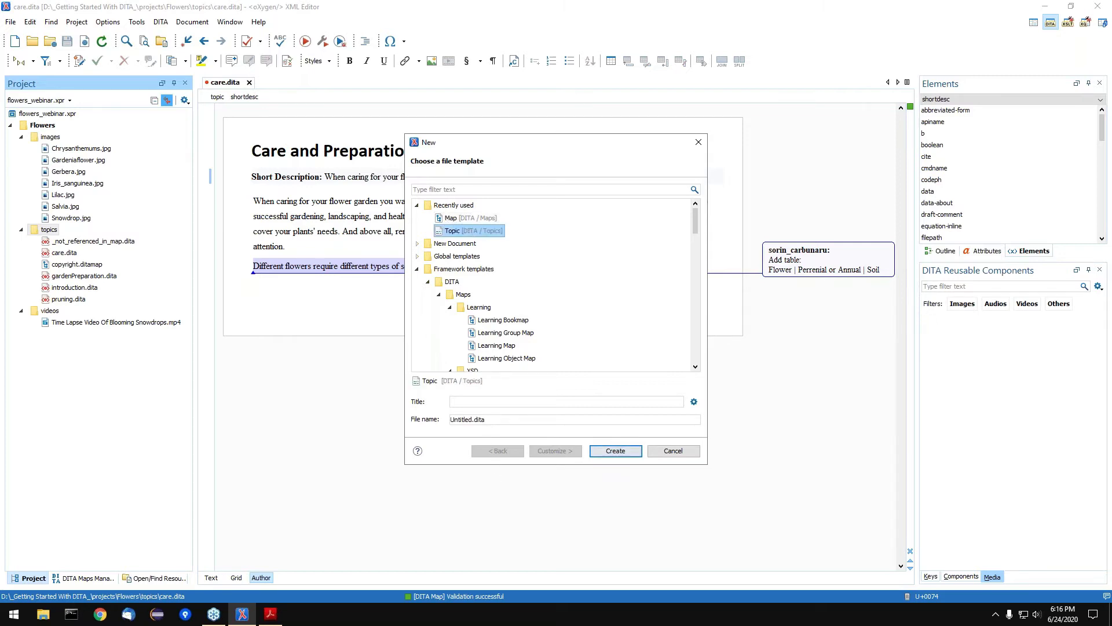
{"action": "left_click", "coordinate": [470, 401]}
{"action": "type", "text": "C"}
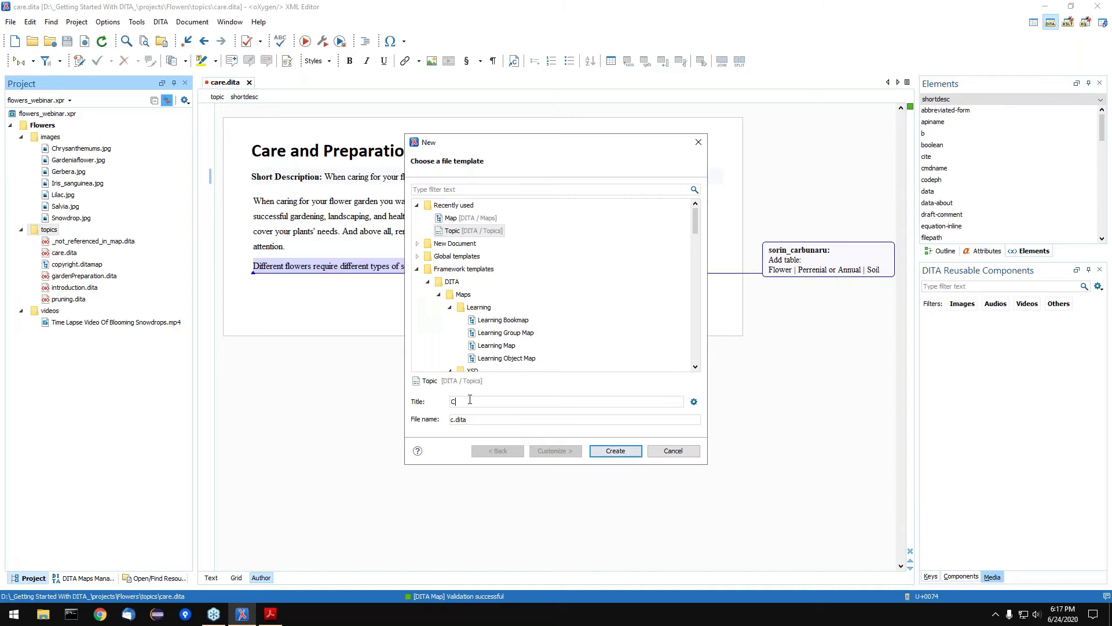
{"action": "type", "text": "opyright"}
{"action": "key", "text": "Return"}
Add copyright.dita from the project files as the last child of the Flowers map and save the map.
{"action": "left_click", "coordinate": [406, 180]}
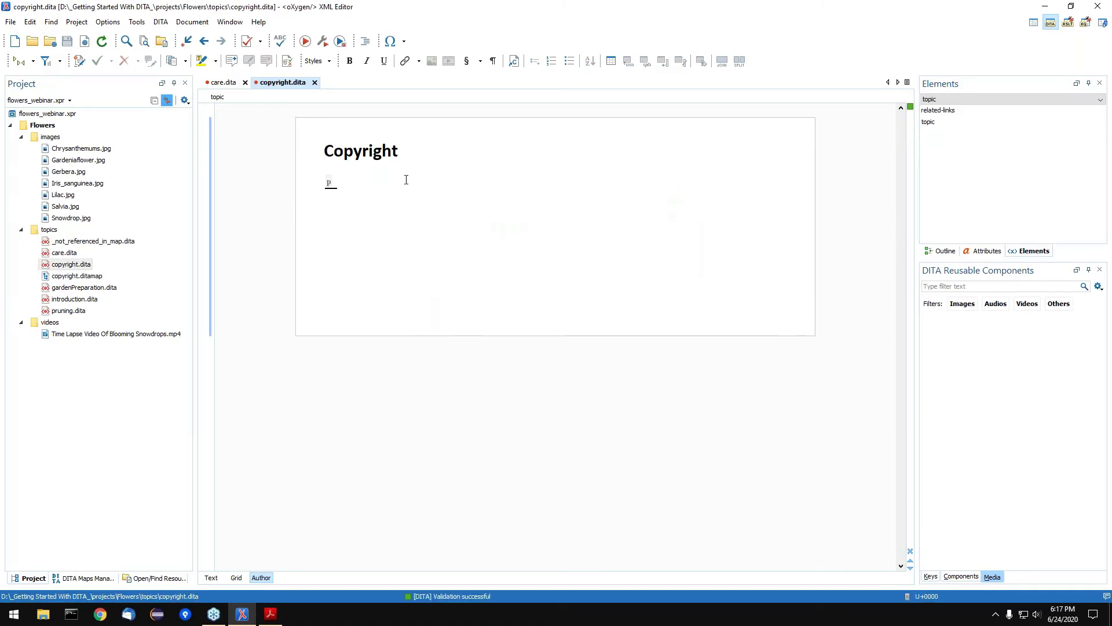
{"action": "left_click_drag", "start_coordinate": [61, 264], "coordinate": [34, 149]}
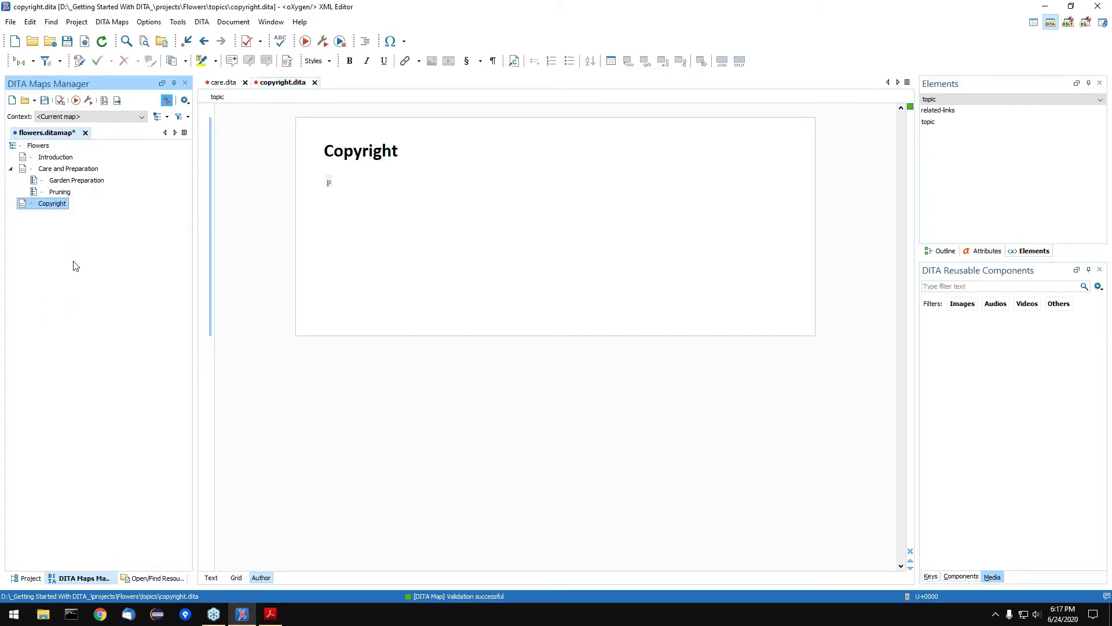
{"action": "key", "text": "ctrl+s"}
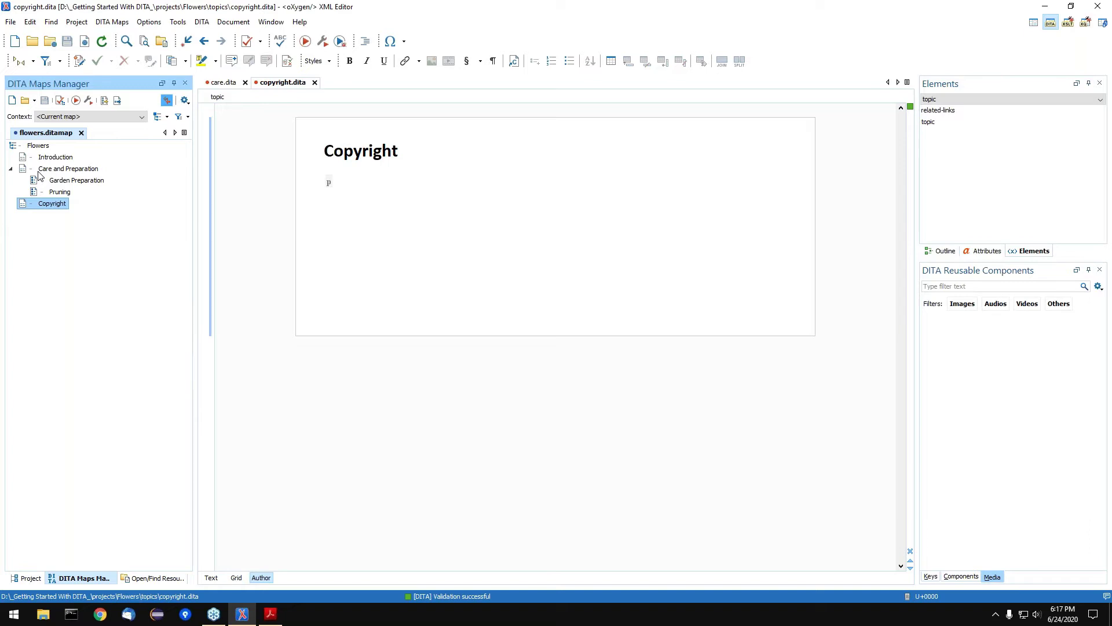
Start Fast Create Topics on the Copyright topic and copy the whole outline from the desktop file "fast create topics.txt".
{"action": "right_click", "coordinate": [51, 204]}
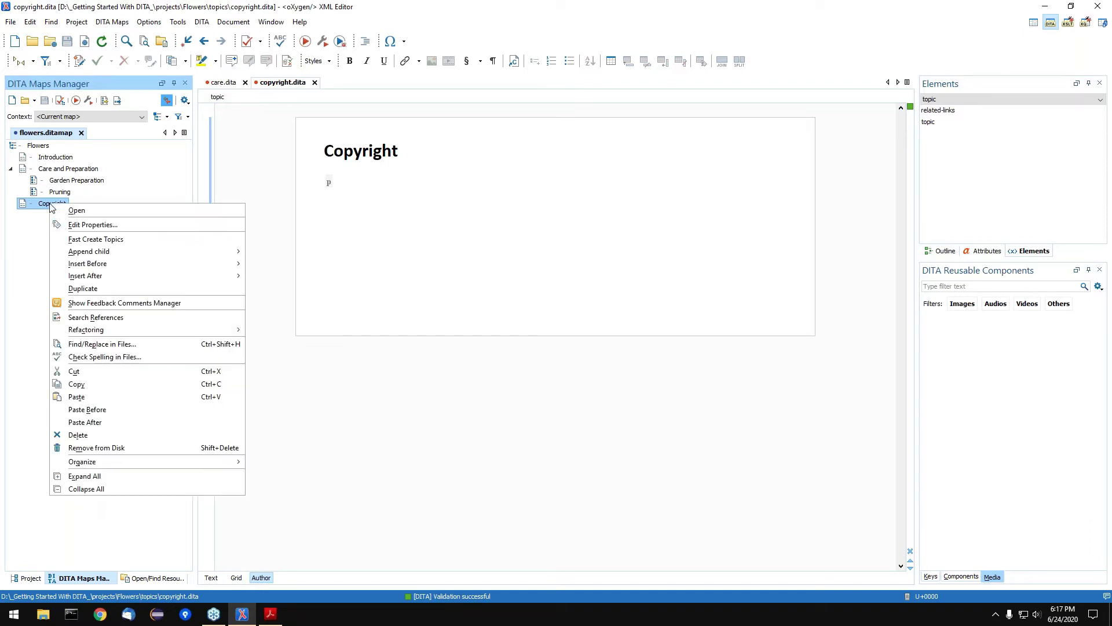
{"action": "left_click", "coordinate": [95, 240]}
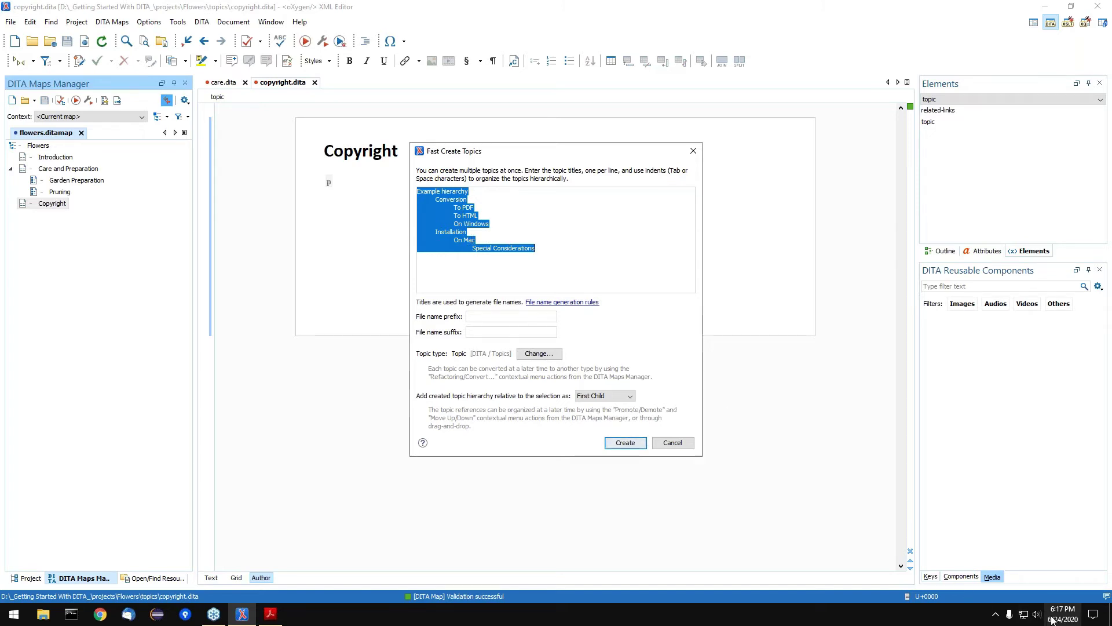
{"action": "left_click", "coordinate": [1110, 614]}
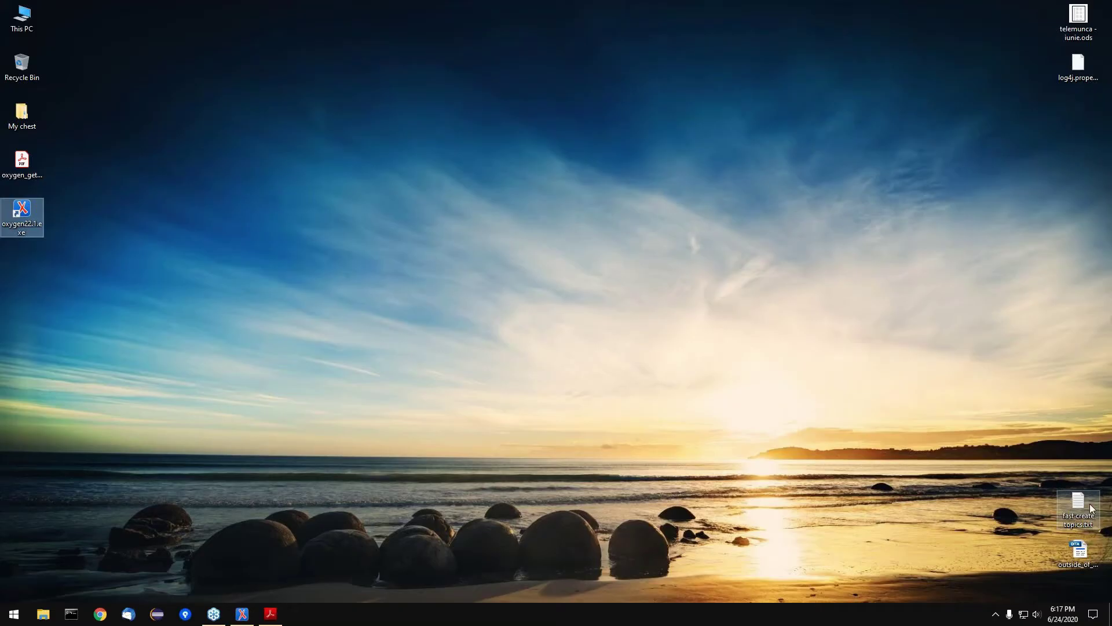
{"action": "double_click", "coordinate": [1091, 515]}
{"action": "key", "text": "ctrl+a"}
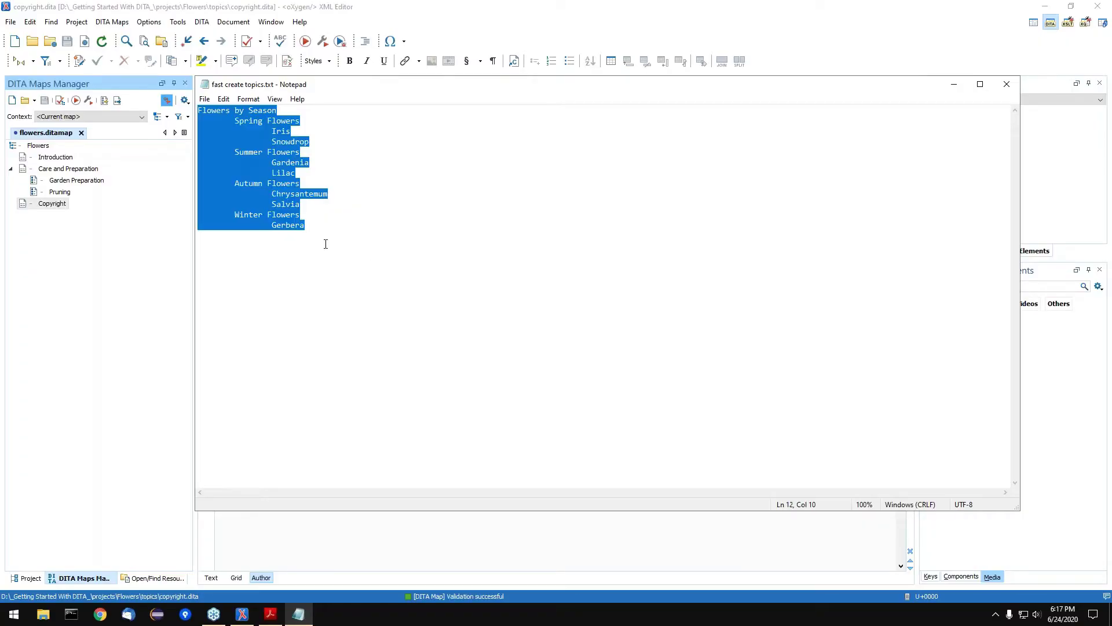
{"action": "right_click", "coordinate": [267, 183]}
{"action": "left_click", "coordinate": [309, 217]}
{"action": "left_click", "coordinate": [1009, 85]}
Replace the example hierarchy in Fast Create Topics with the copied Flowers by Season outline.
{"action": "left_click", "coordinate": [567, 266]}
{"action": "key", "text": "ctrl+a"}
{"action": "right_click", "coordinate": [469, 232]}
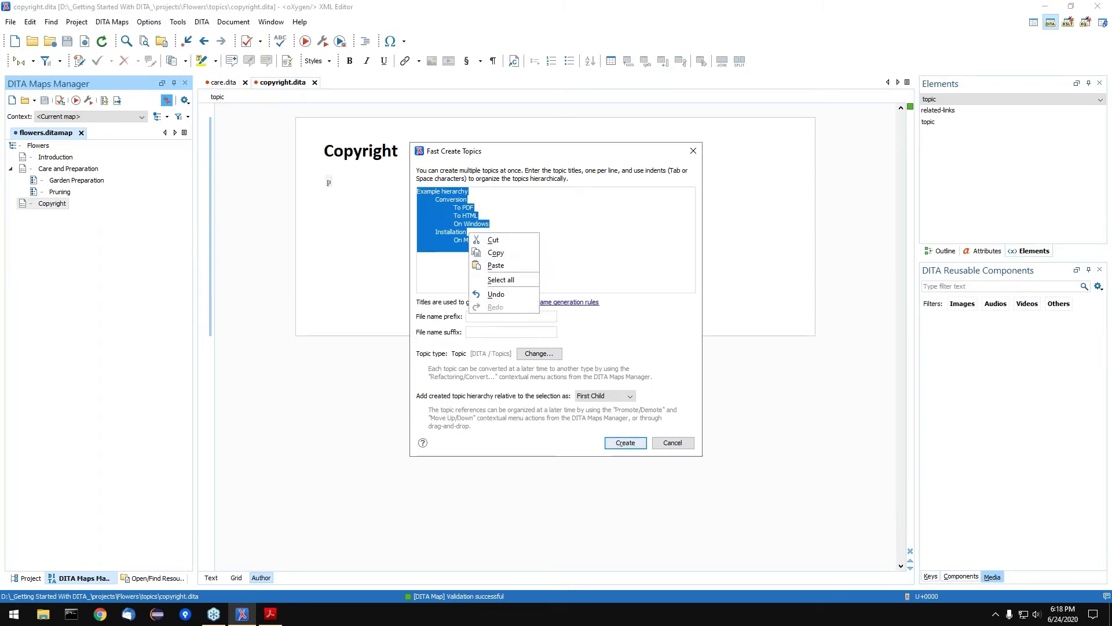
{"action": "left_click", "coordinate": [509, 263]}
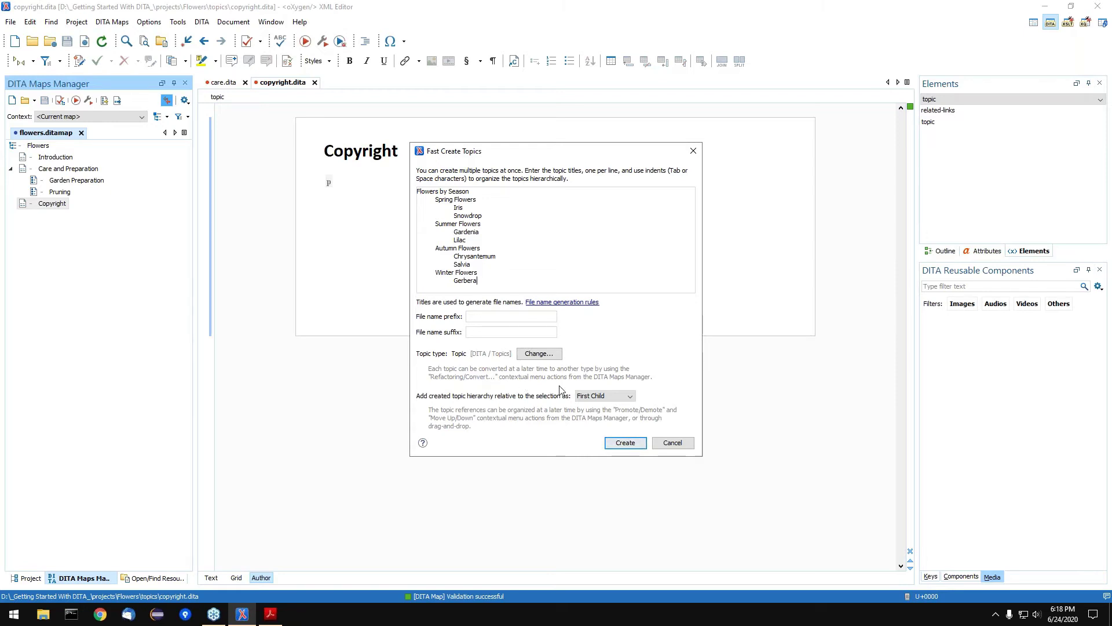
Create the Flowers by Season topic hierarchy as the Preceding Sibling of Copyright and save the map.
{"action": "left_click", "coordinate": [615, 397]}
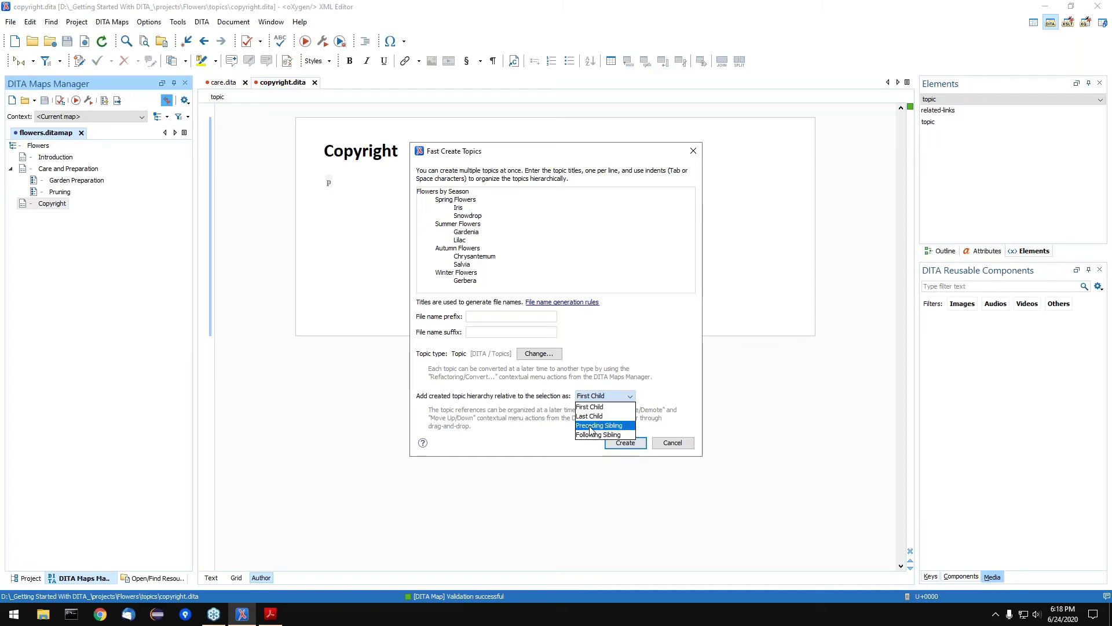
{"action": "left_click", "coordinate": [626, 426]}
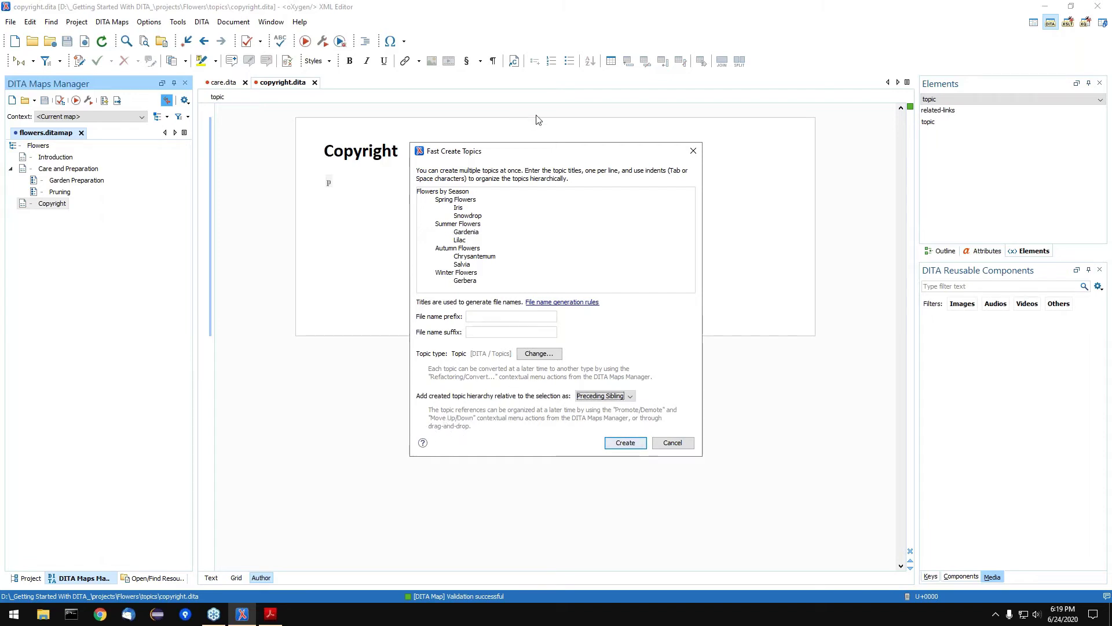
{"action": "left_click_drag", "start_coordinate": [551, 151], "coordinate": [548, 123]}
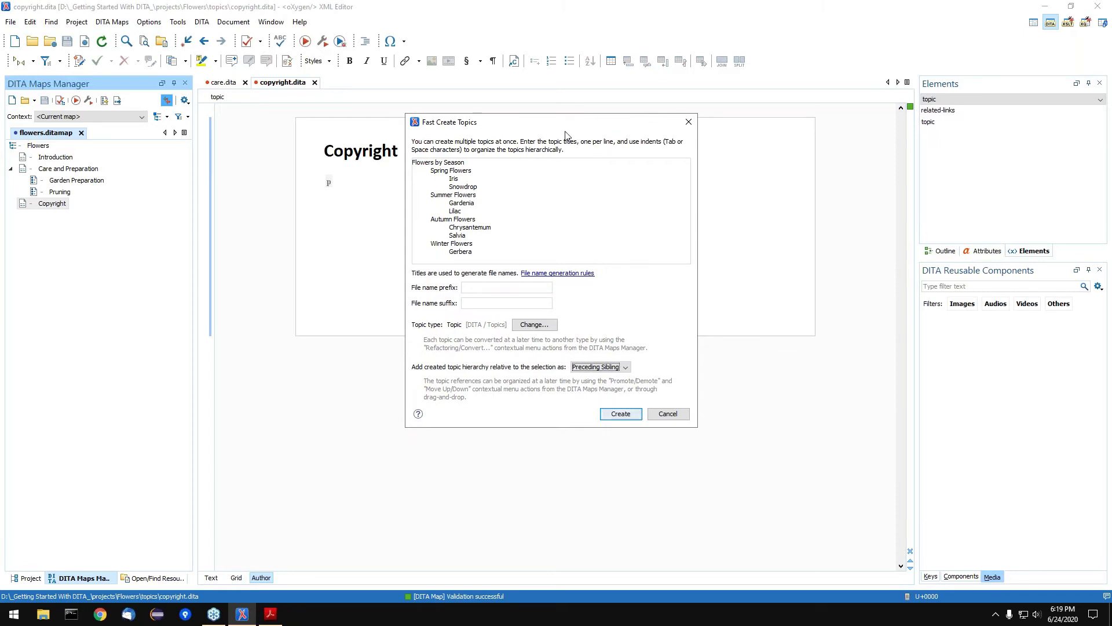
{"action": "left_click", "coordinate": [619, 415]}
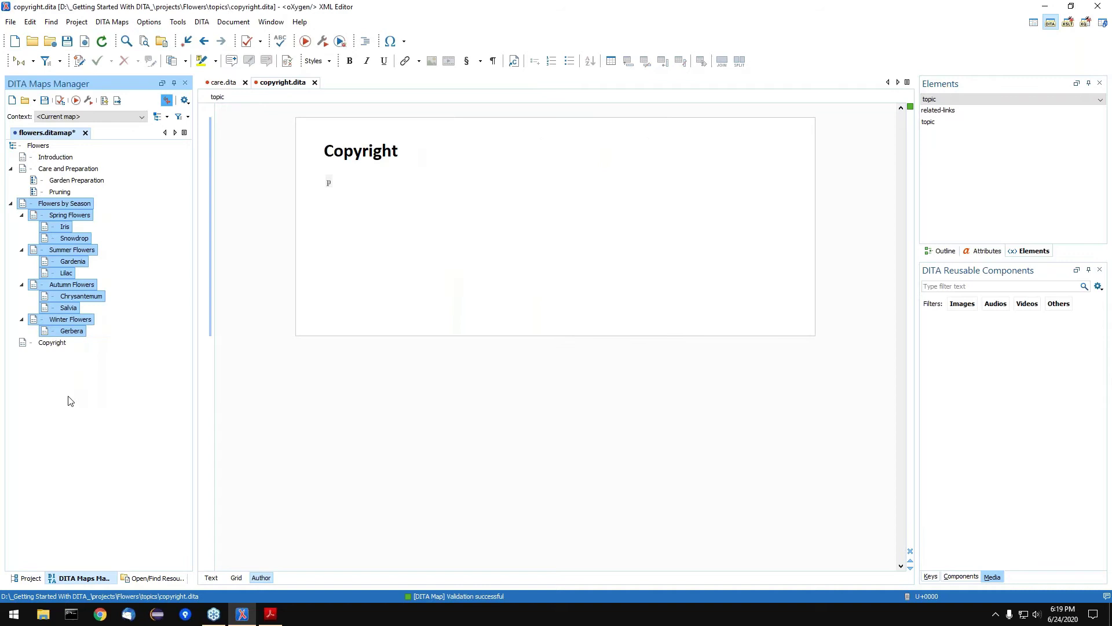
{"action": "left_click", "coordinate": [87, 413]}
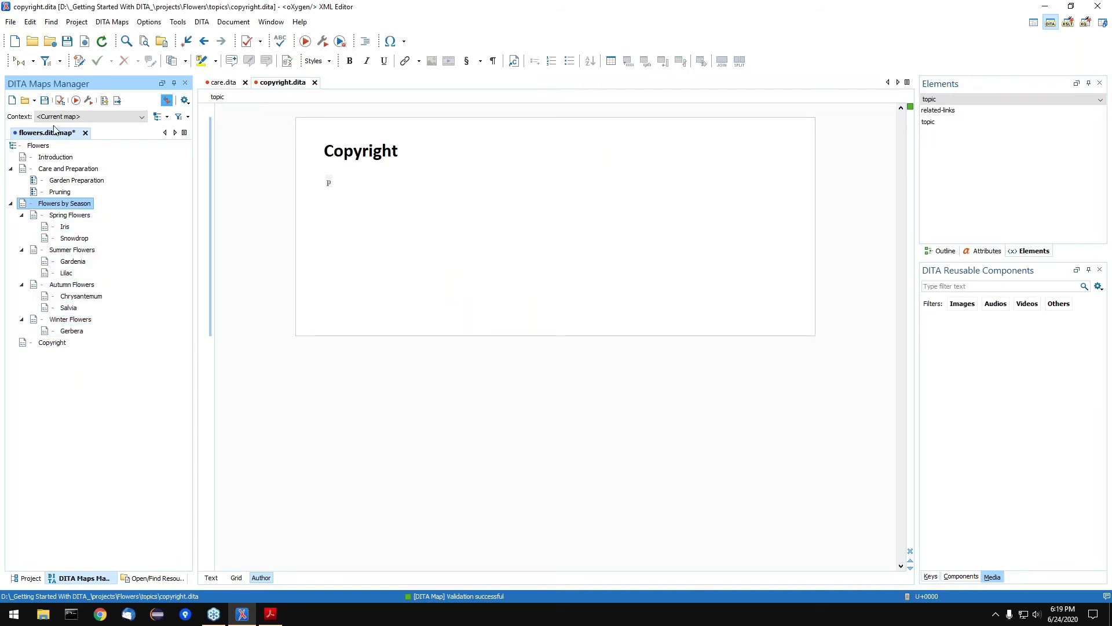
{"action": "key", "text": "ctrl+s"}
Start converting the Spring, Summer, Autumn and Winter Flowers topics together to concepts and generate the change preview.
{"action": "left_click", "coordinate": [76, 216]}
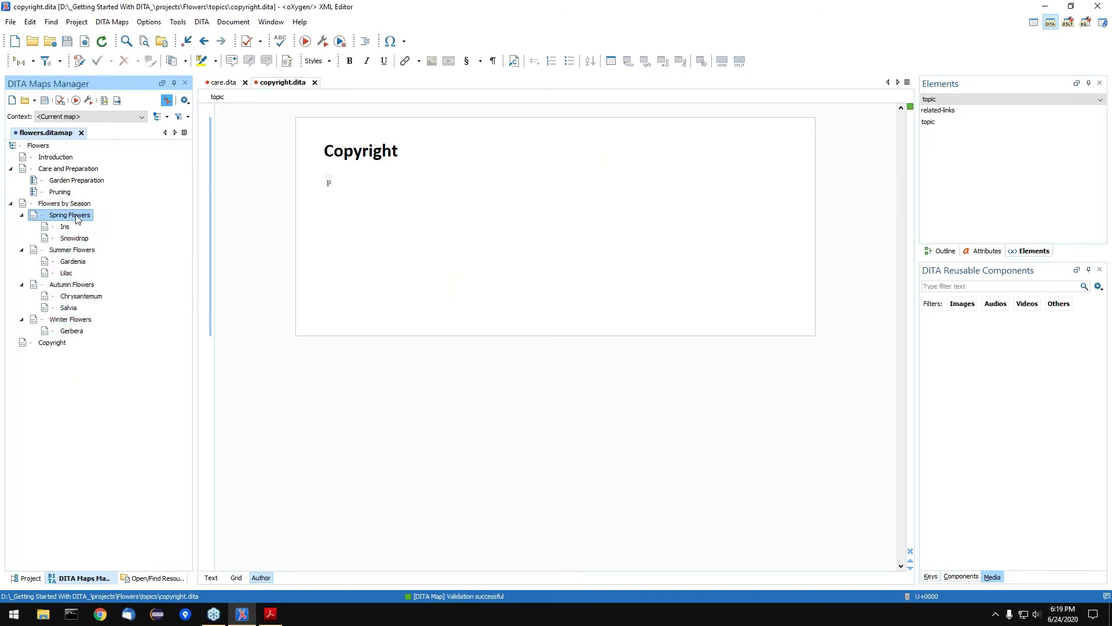
{"action": "left_click", "coordinate": [86, 251], "text": "ctrl"}
{"action": "left_click", "coordinate": [80, 285], "text": "ctrl"}
{"action": "left_click", "coordinate": [72, 320], "text": "ctrl"}
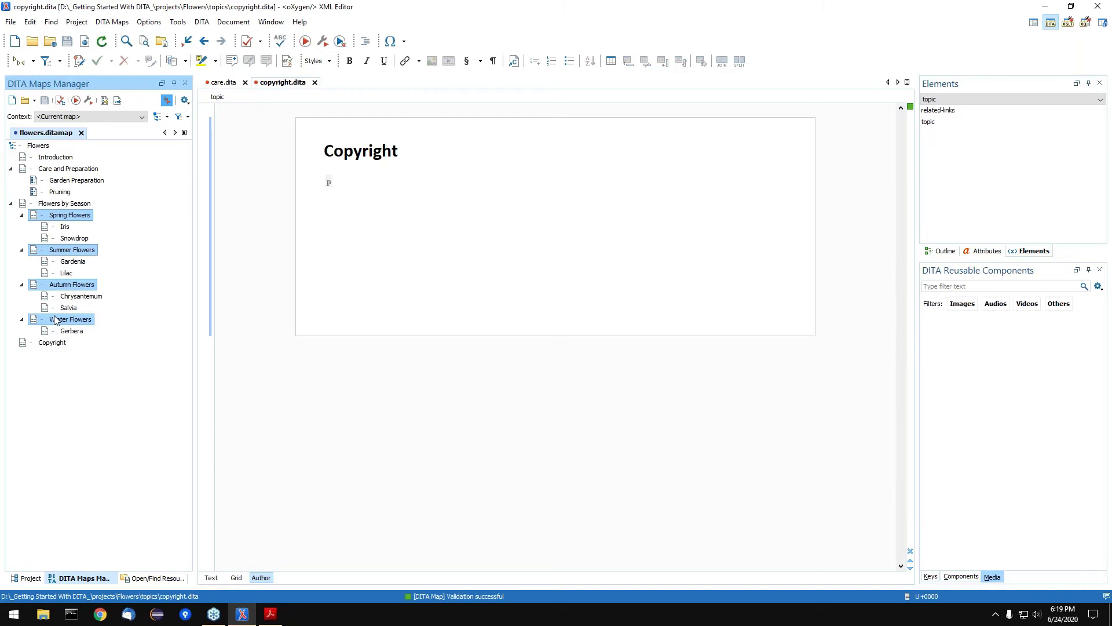
{"action": "right_click", "coordinate": [83, 288]}
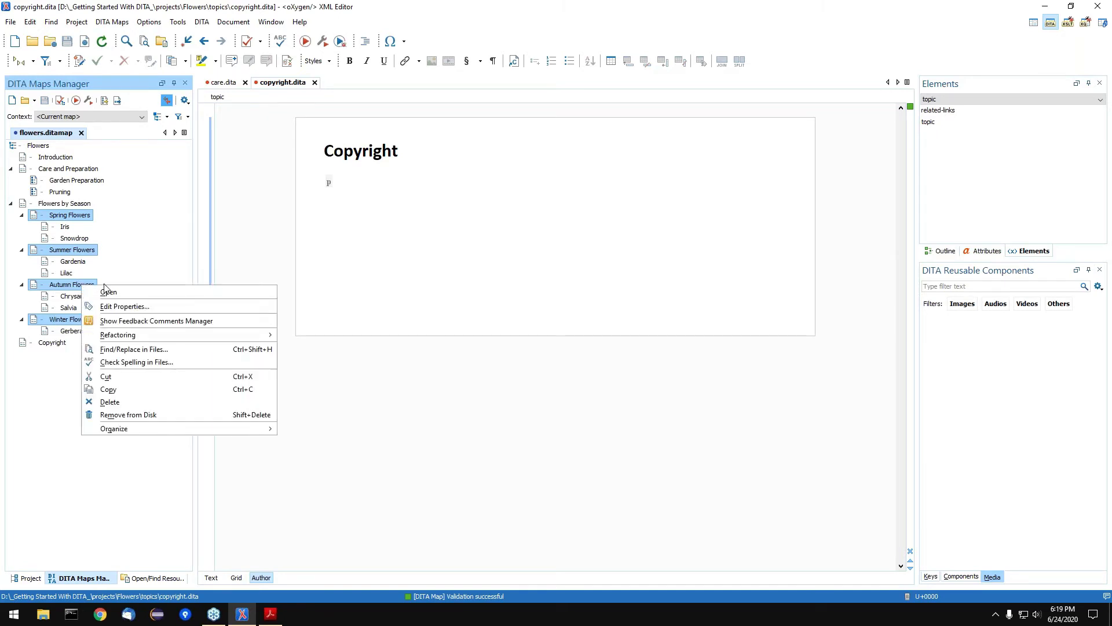
{"action": "mouse_move", "coordinate": [194, 335]}
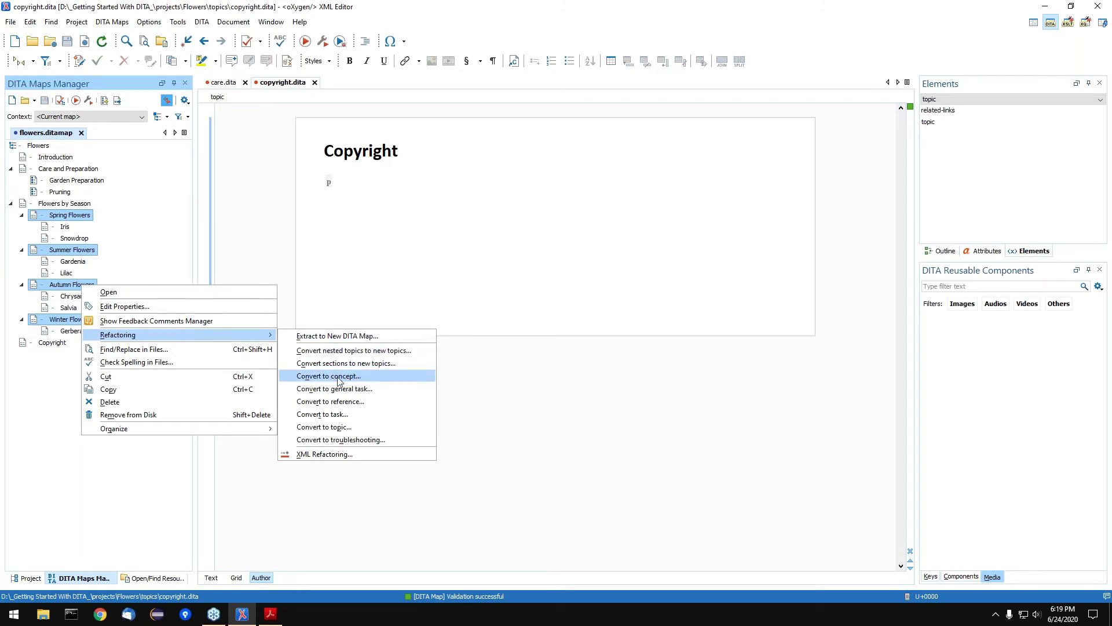
{"action": "left_click", "coordinate": [388, 376]}
{"action": "left_click", "coordinate": [621, 463]}
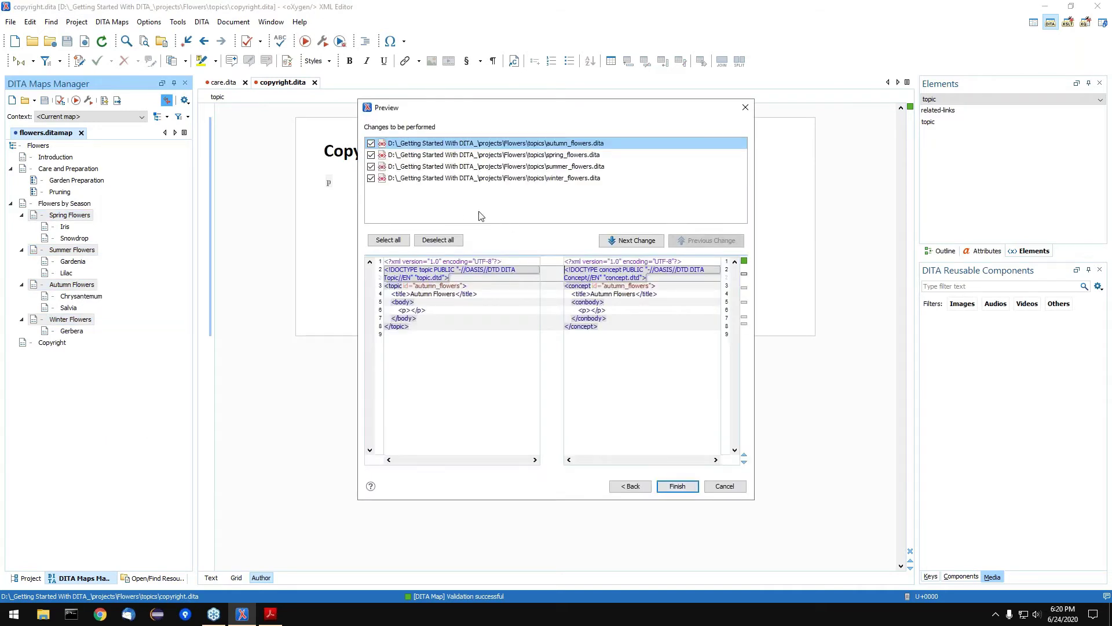
Review the previewed changes for the spring, summer and winter files, and apply the concept conversion to all four files.
{"action": "left_click", "coordinate": [474, 155]}
{"action": "left_click", "coordinate": [482, 167]}
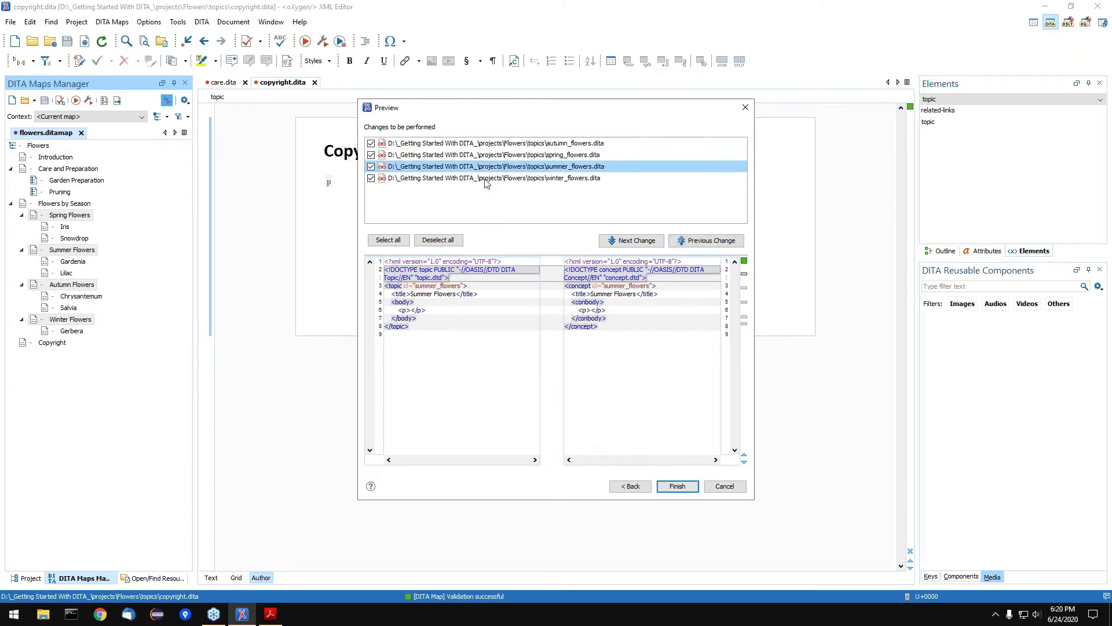
{"action": "left_click", "coordinate": [485, 178]}
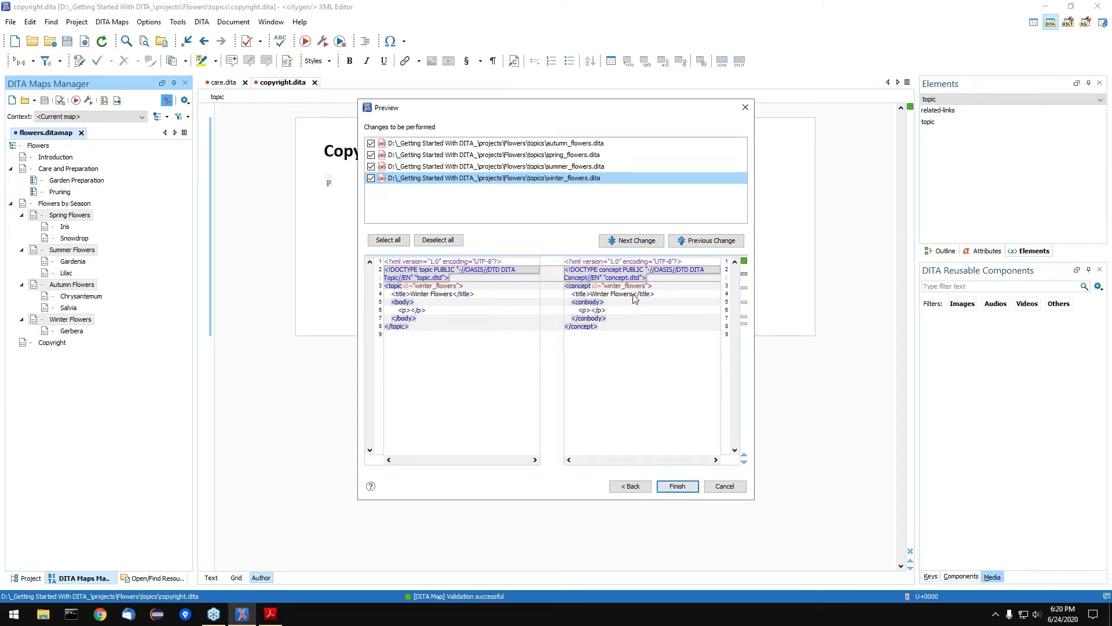
{"action": "left_click", "coordinate": [678, 487]}
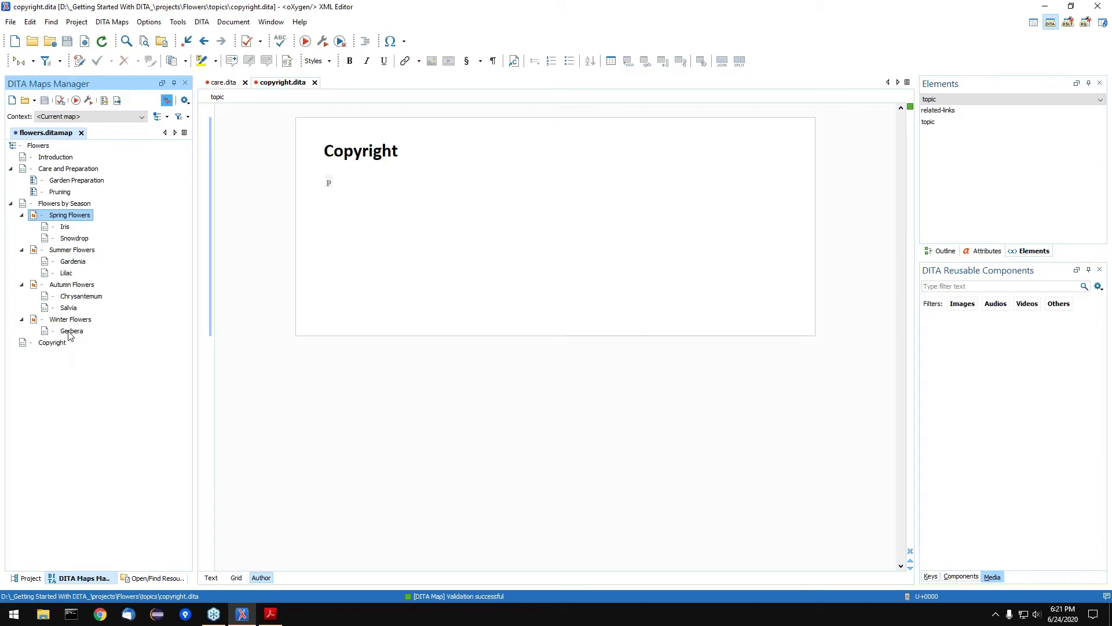
Duplicate the Gerbera topic under Winter Flowers as cameliia.dita.
{"action": "right_click", "coordinate": [68, 335]}
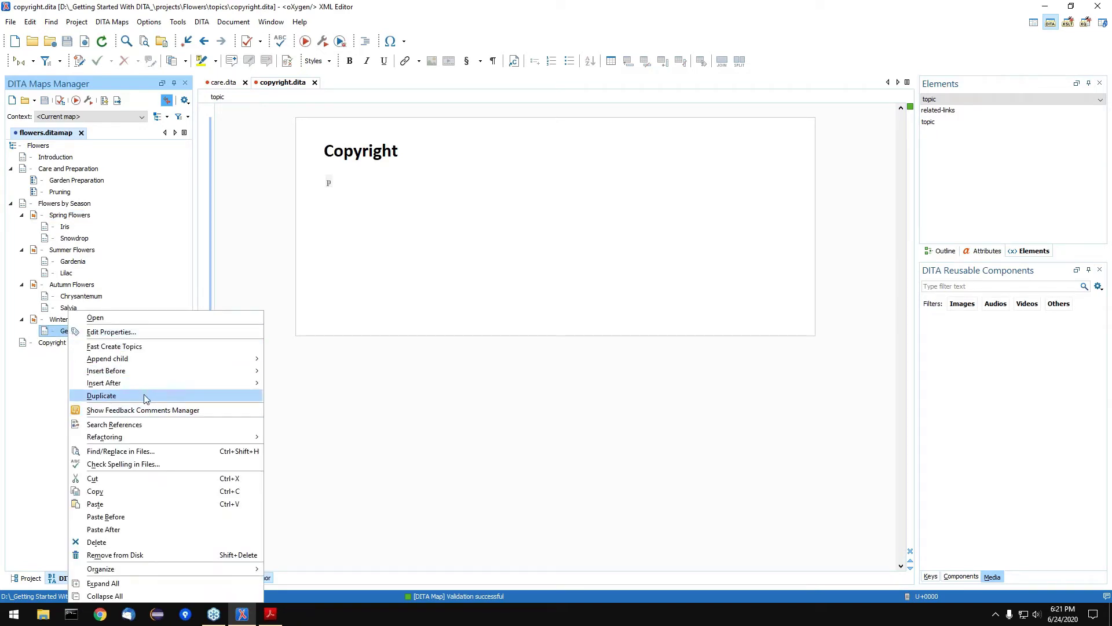
{"action": "left_click", "coordinate": [162, 398]}
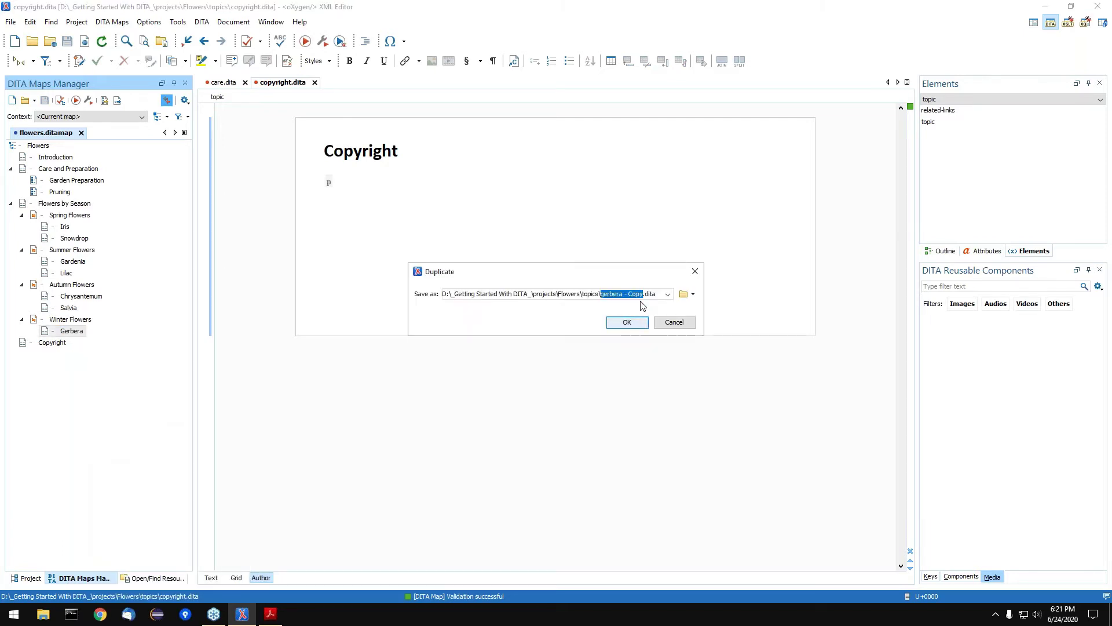
{"action": "type", "text": "camellia"}
{"action": "key", "text": "Return"}
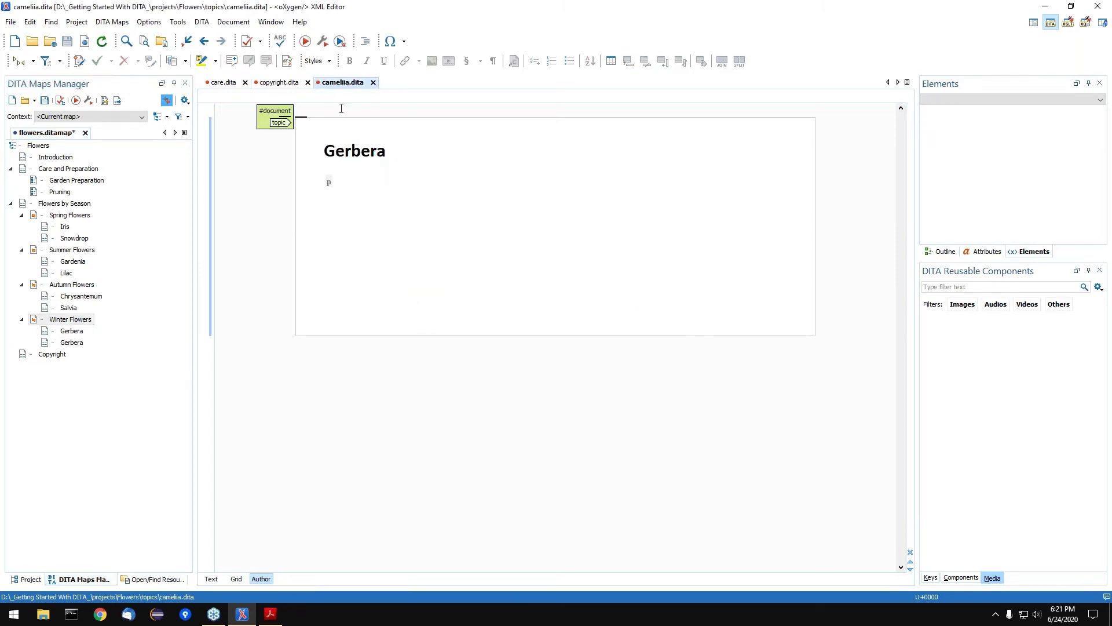
Change the duplicated topic's title to Camellia, and save both the topic and the Flowers map.
{"action": "double_click", "coordinate": [357, 150]}
{"action": "type", "text": "Camellia"}
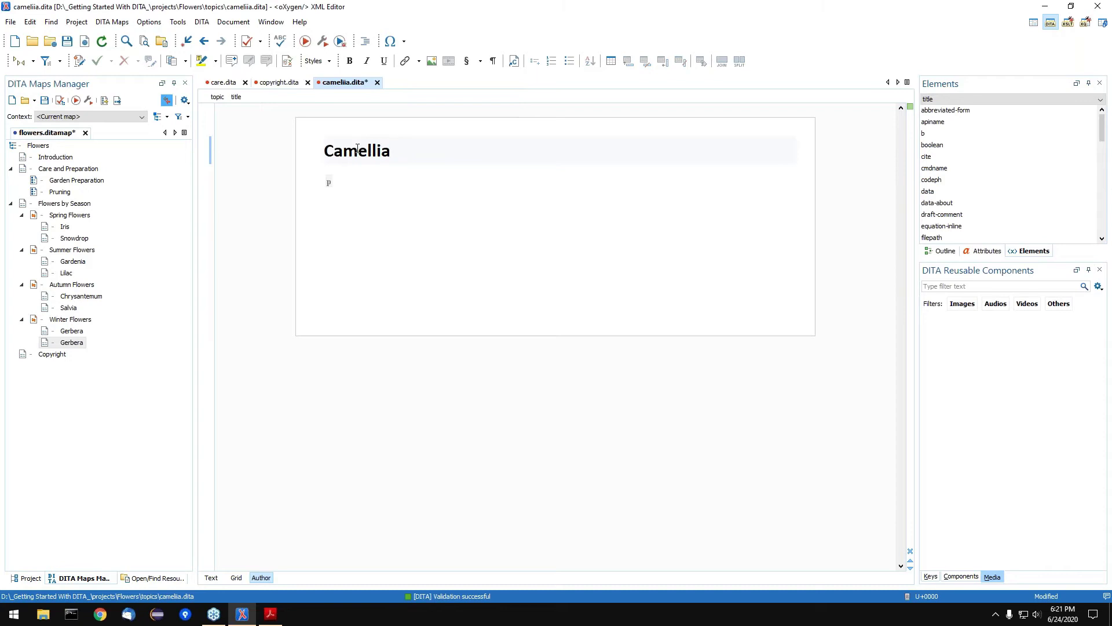
{"action": "key", "text": "ctrl+s"}
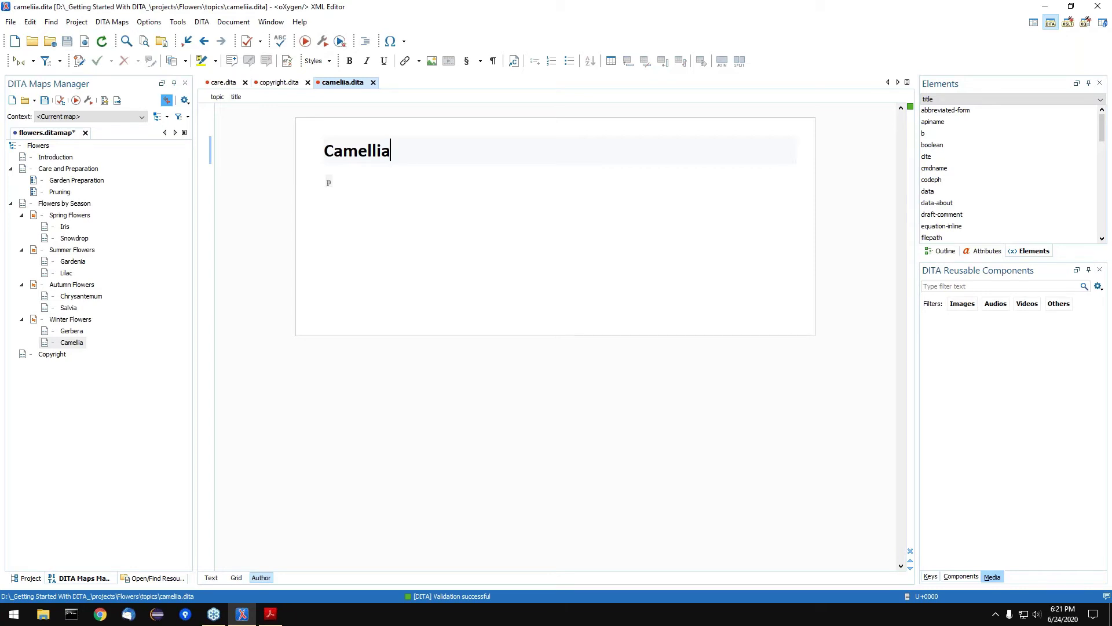
{"action": "left_click", "coordinate": [136, 316]}
{"action": "key", "text": "ctrl+s"}
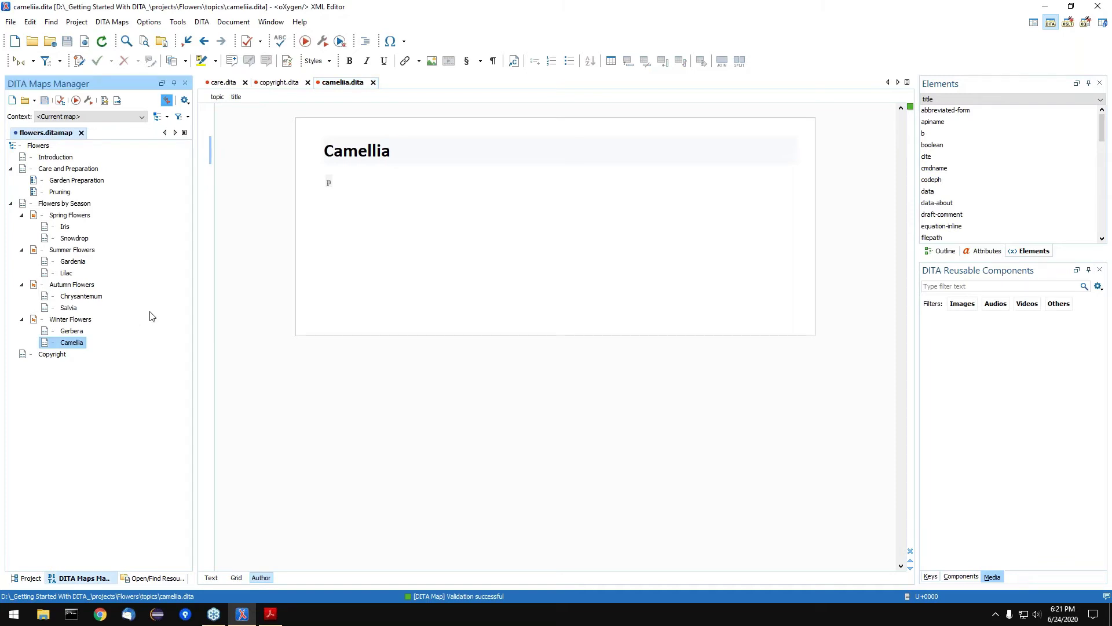
Close the cameliia.dita, copyright.dita and care.dita topics.
{"action": "middle_click", "coordinate": [345, 85]}
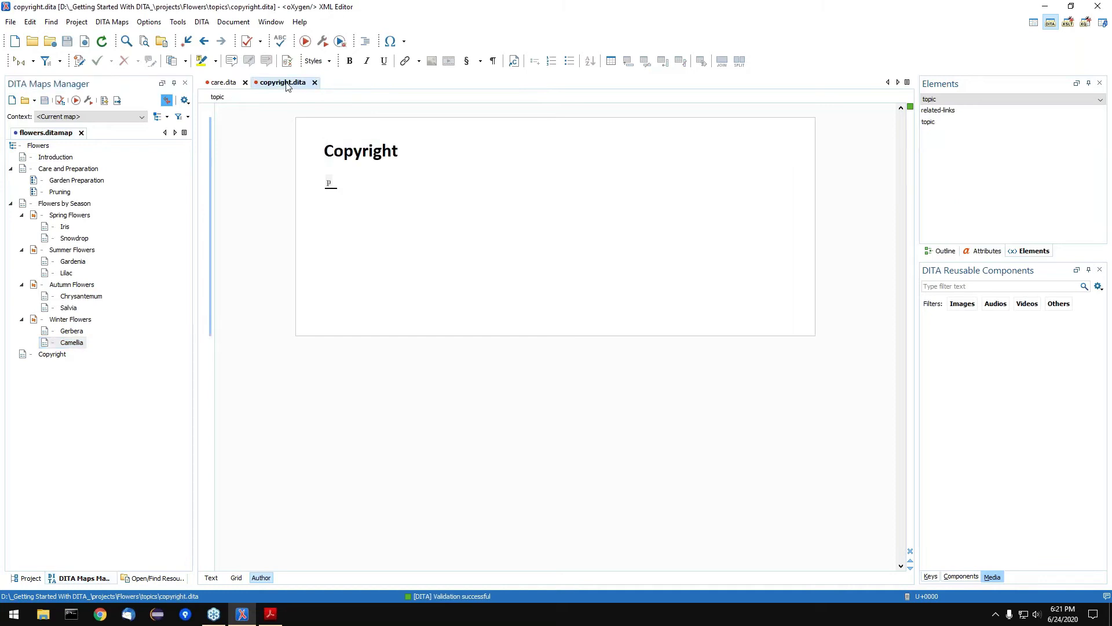
{"action": "middle_click", "coordinate": [286, 85]}
{"action": "middle_click", "coordinate": [220, 82]}
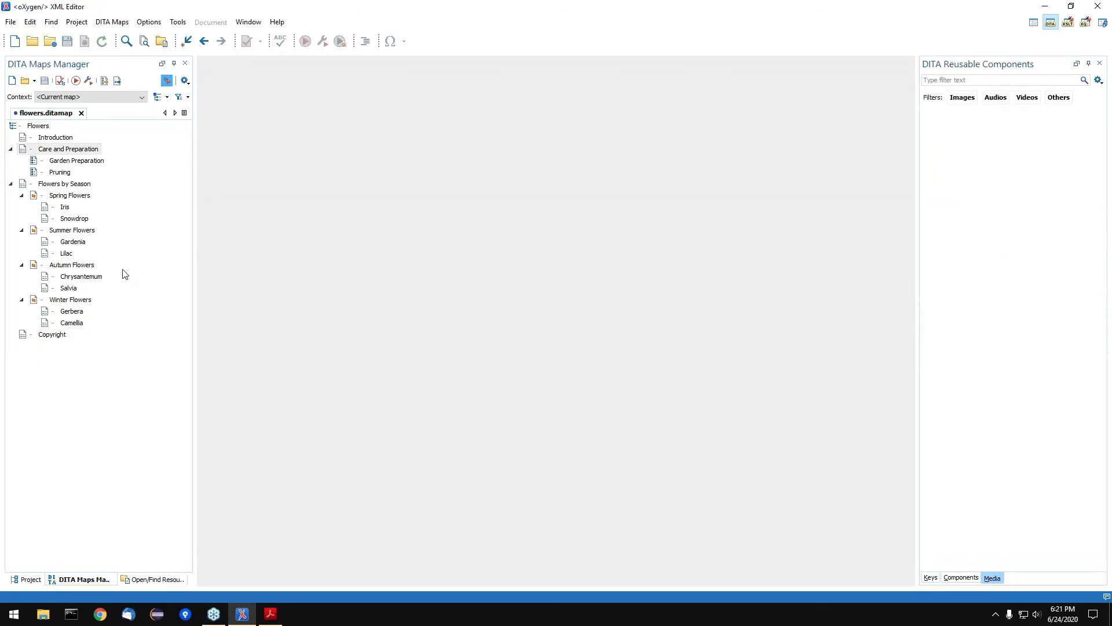
Open the Flowers map in the editor to view its topic reference structure, and close it.
{"action": "left_click", "coordinate": [36, 127]}
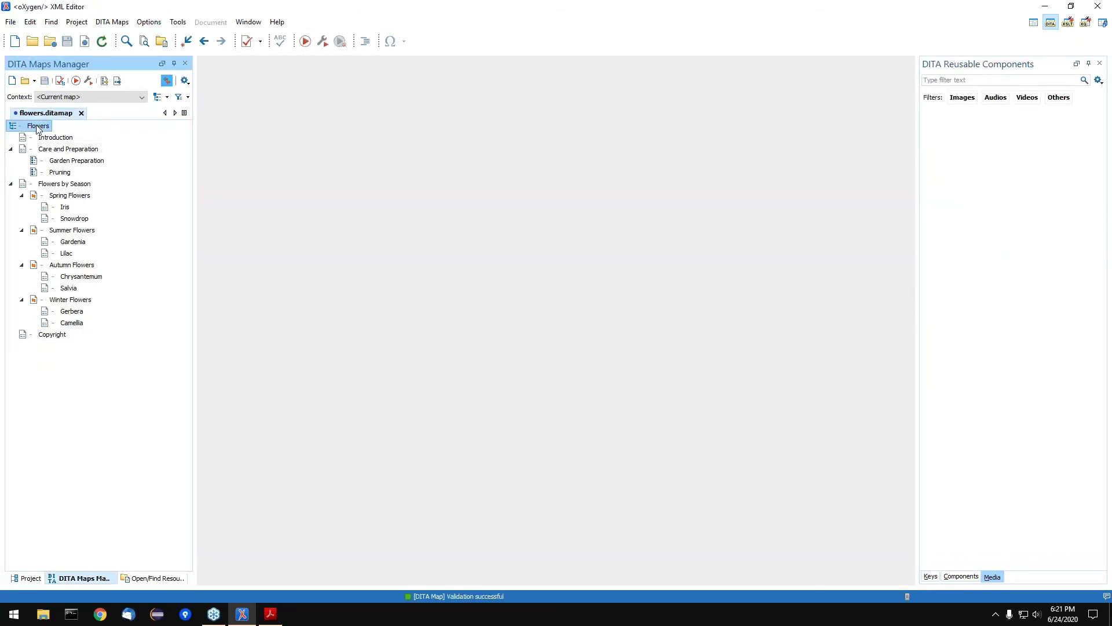
{"action": "left_click", "coordinate": [117, 82]}
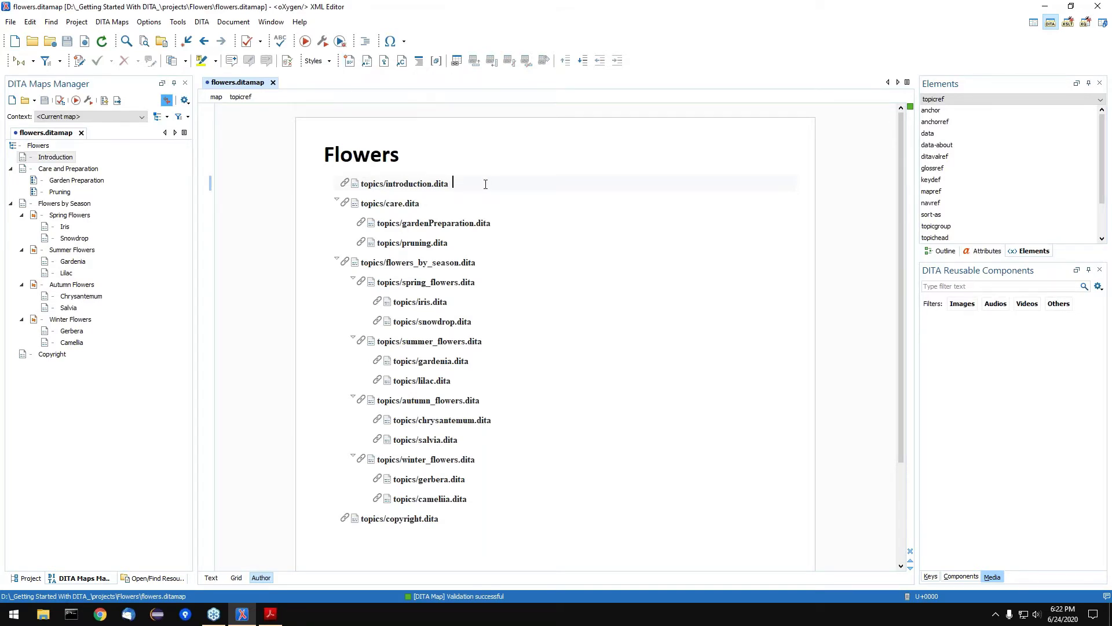
{"action": "middle_click", "coordinate": [228, 83]}
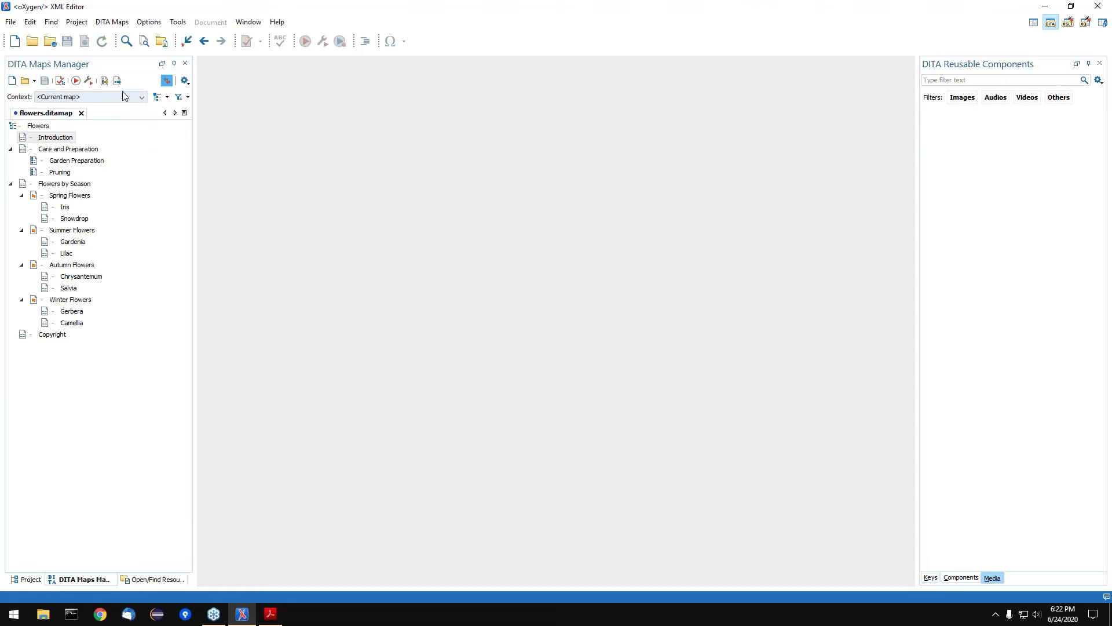
Open the Flowers map with its referenced topics expanded, read the merged content down to Pruning, and close it.
{"action": "left_click", "coordinate": [38, 126]}
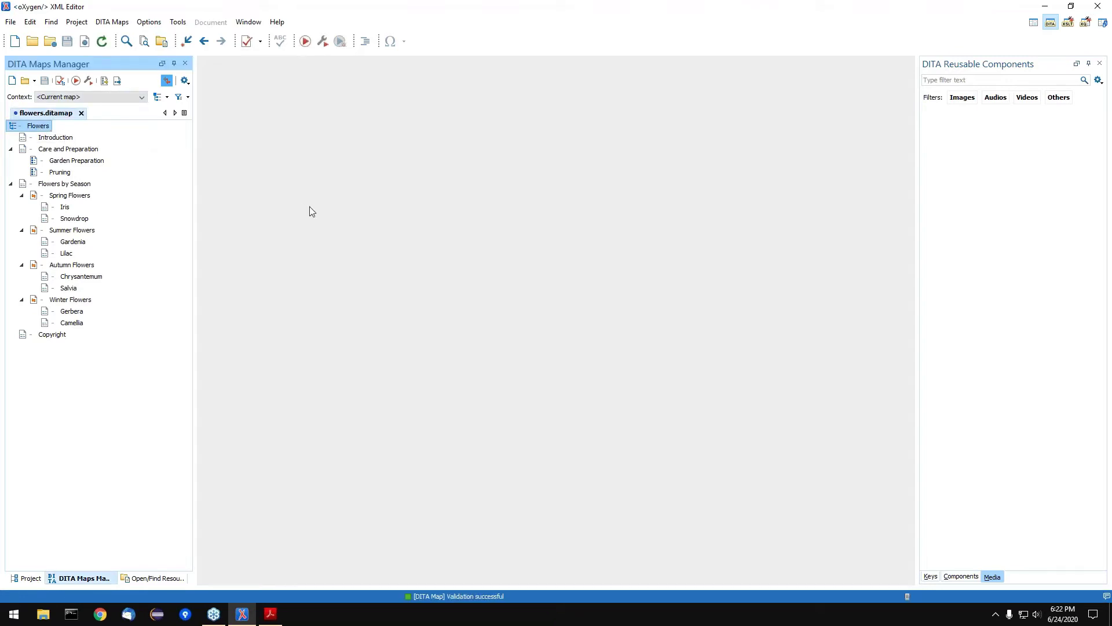
{"action": "left_click", "coordinate": [105, 82]}
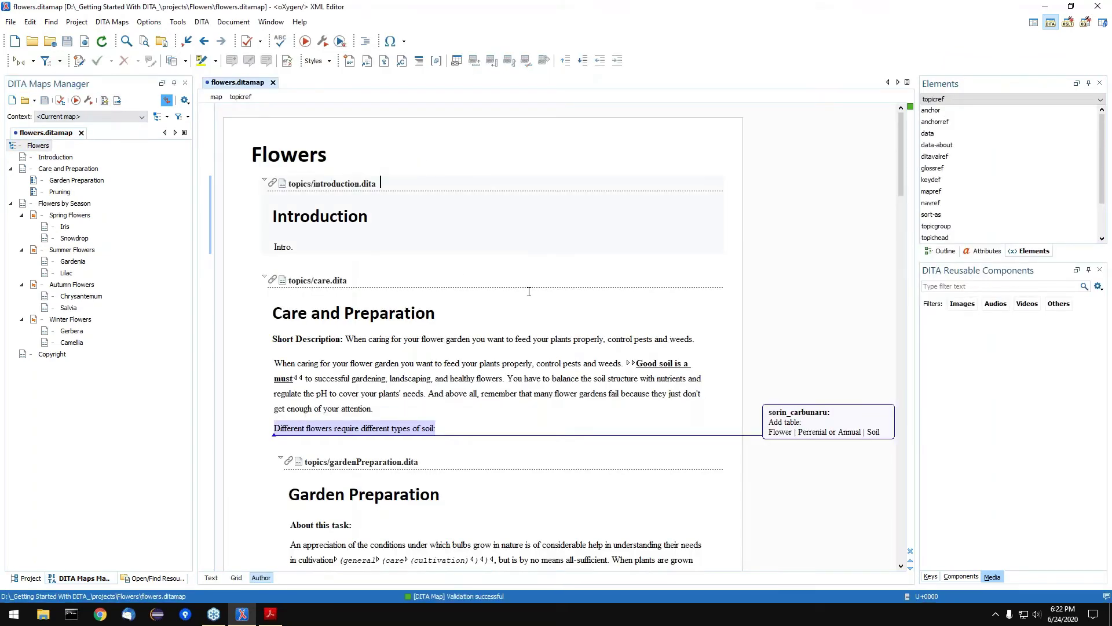
{"action": "scroll", "coordinate": [492, 323], "scroll_direction": "down", "scroll_amount": 1}
{"action": "scroll", "coordinate": [492, 322], "scroll_direction": "down", "scroll_amount": 2}
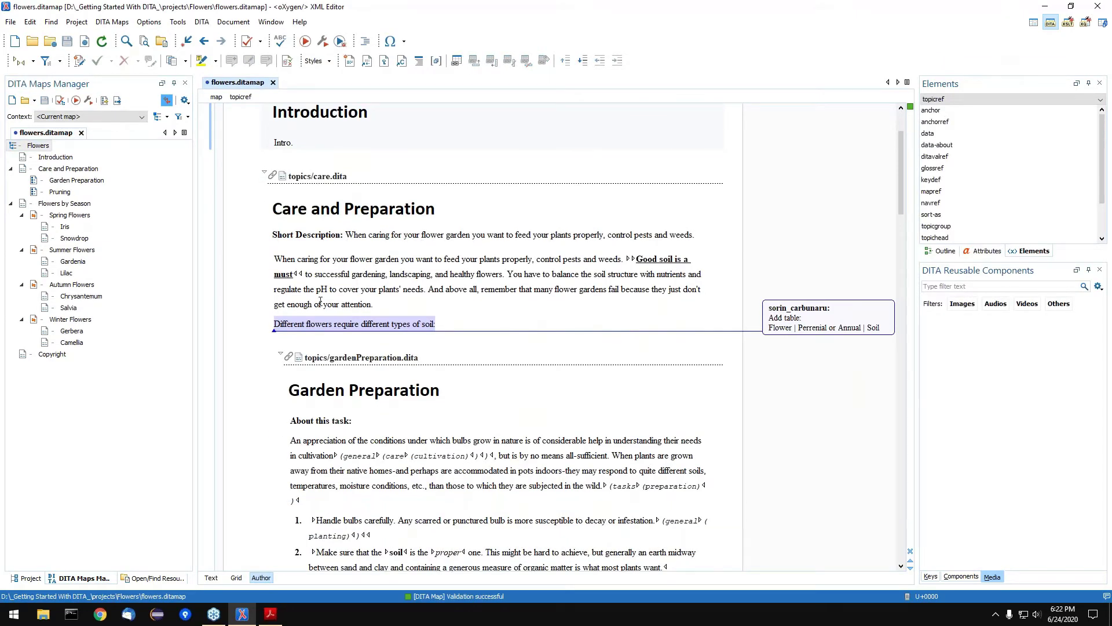
{"action": "scroll", "coordinate": [362, 455], "scroll_direction": "down", "scroll_amount": 4}
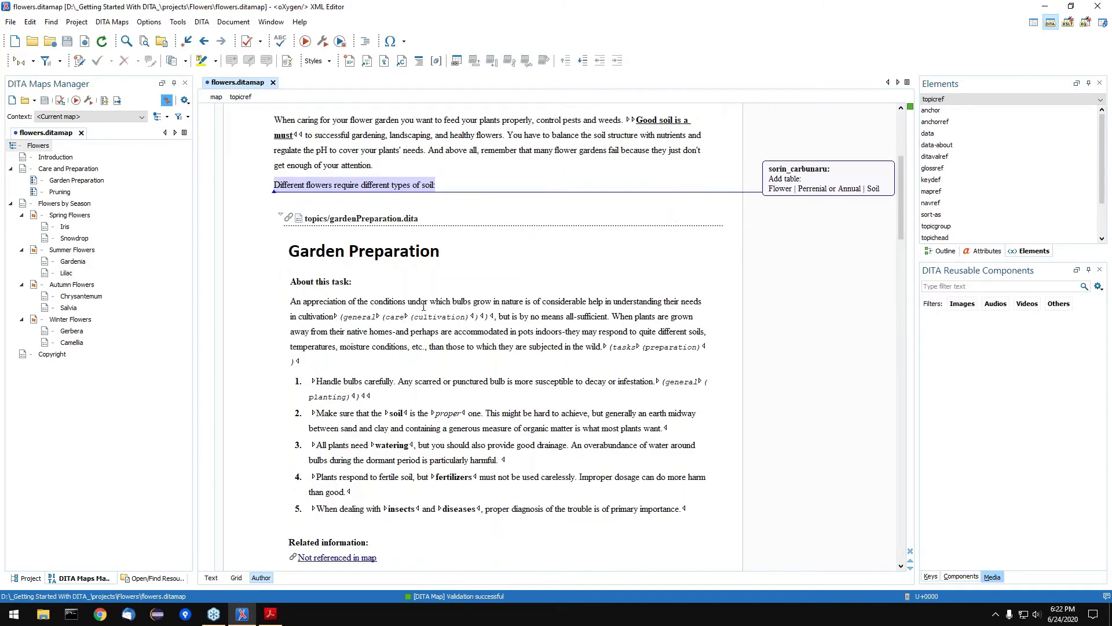
{"action": "scroll", "coordinate": [567, 368], "scroll_direction": "down", "scroll_amount": 10}
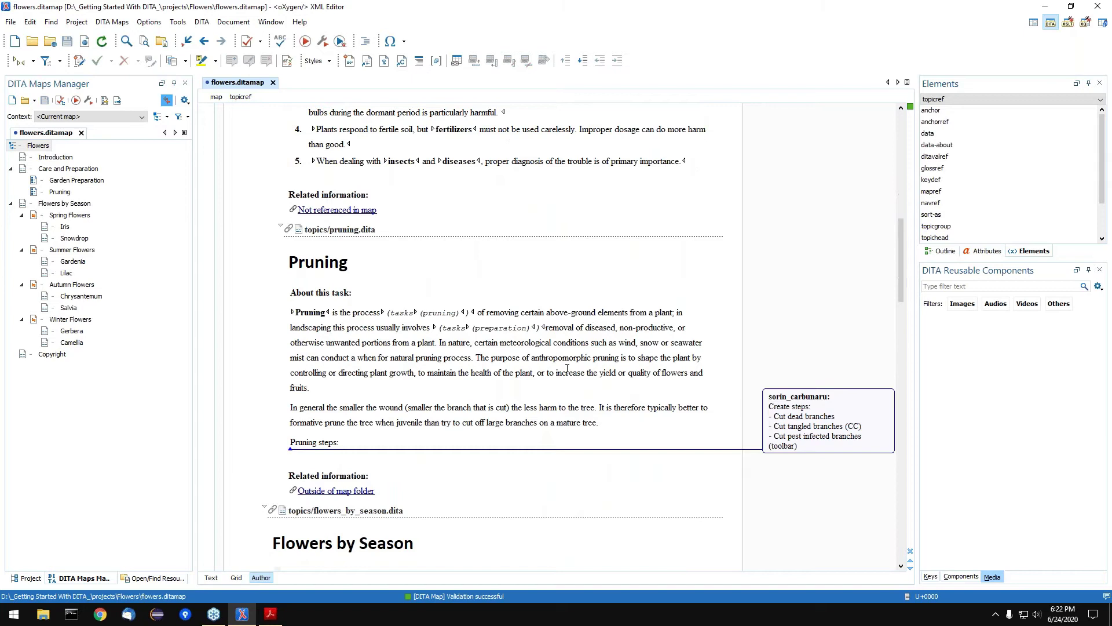
{"action": "middle_click", "coordinate": [244, 84]}
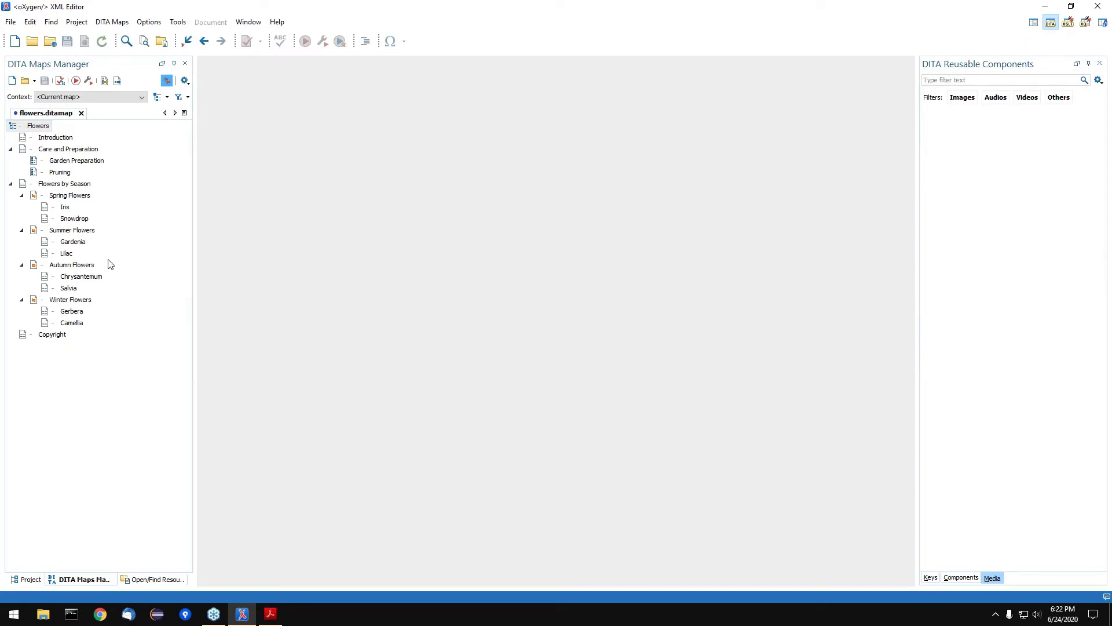
In Care and Preparation, insert a CALS table titled "Soil types" with a header, 2 rows and 2 columns after the soil sentence, and save.
{"action": "double_click", "coordinate": [57, 150]}
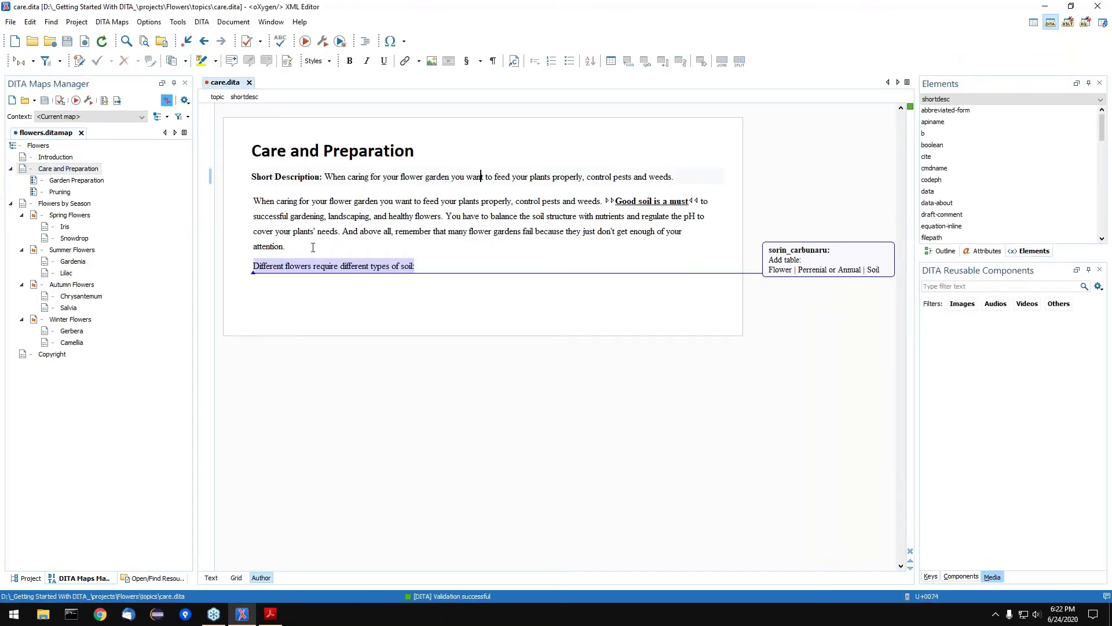
{"action": "left_click", "coordinate": [420, 264]}
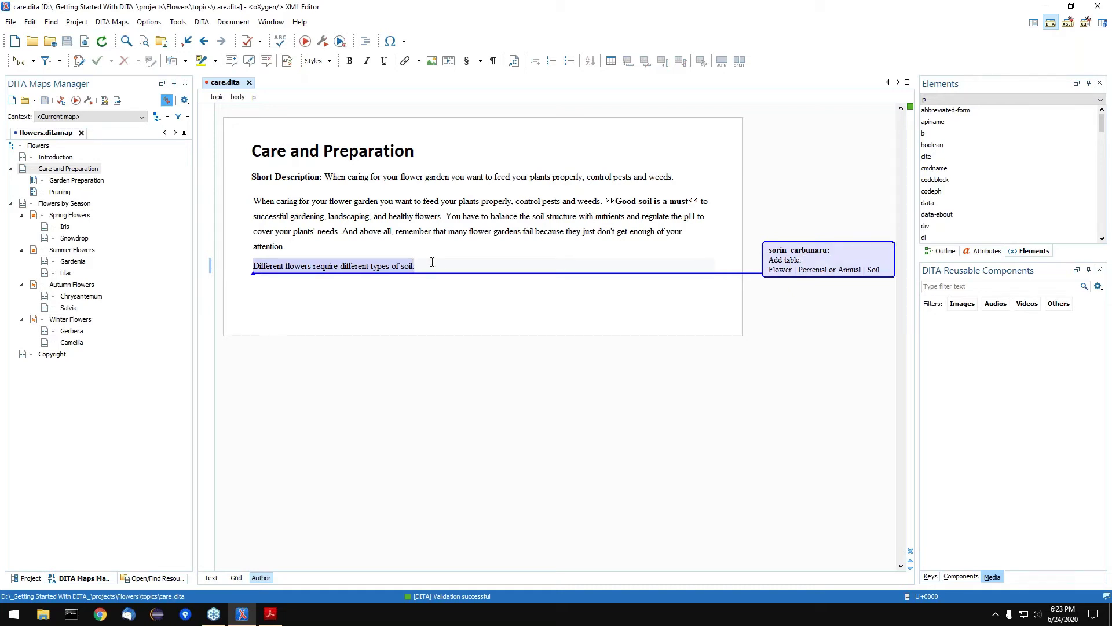
{"action": "mouse_move", "coordinate": [432, 263]}
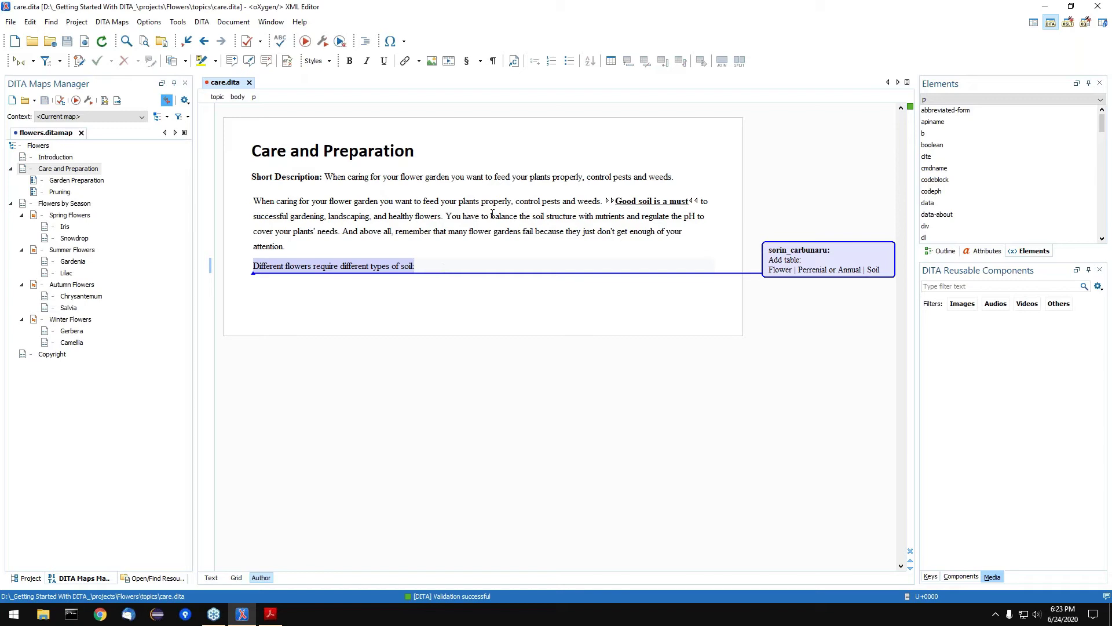
{"action": "left_click", "coordinate": [610, 63]}
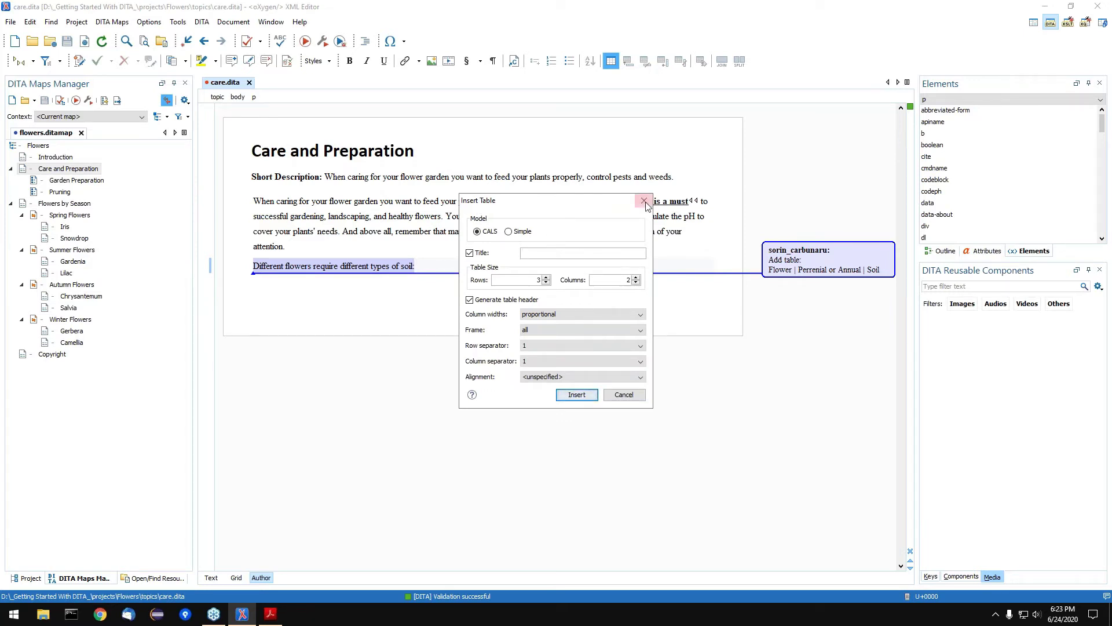
{"action": "type", "text": "Soil types"}
{"action": "left_click", "coordinate": [539, 280]}
{"action": "left_click", "coordinate": [545, 282]}
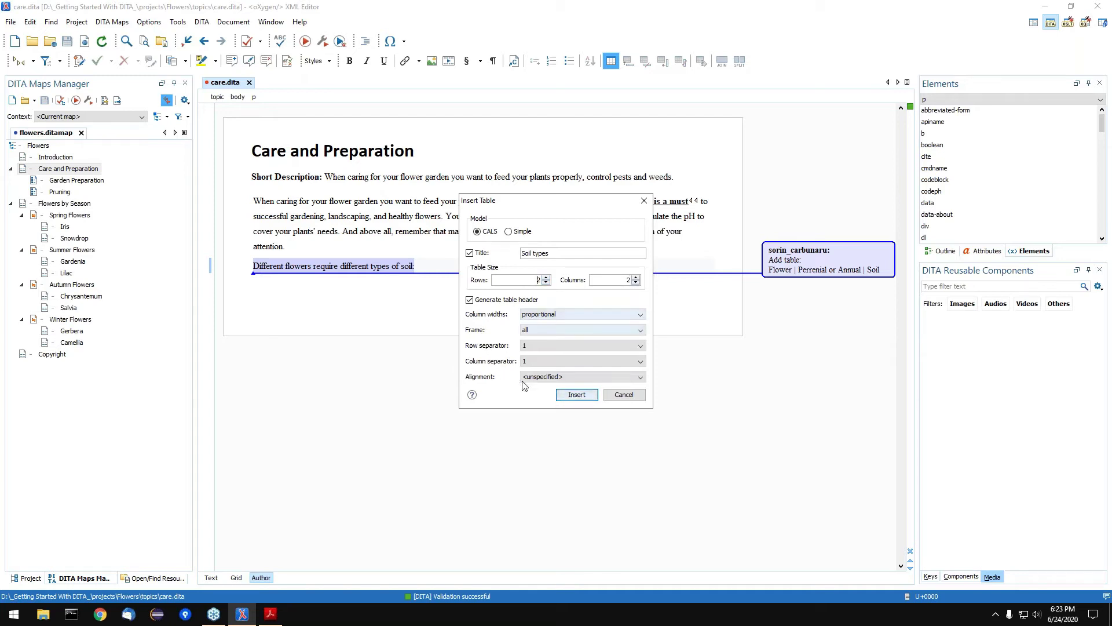
{"action": "left_click", "coordinate": [576, 395]}
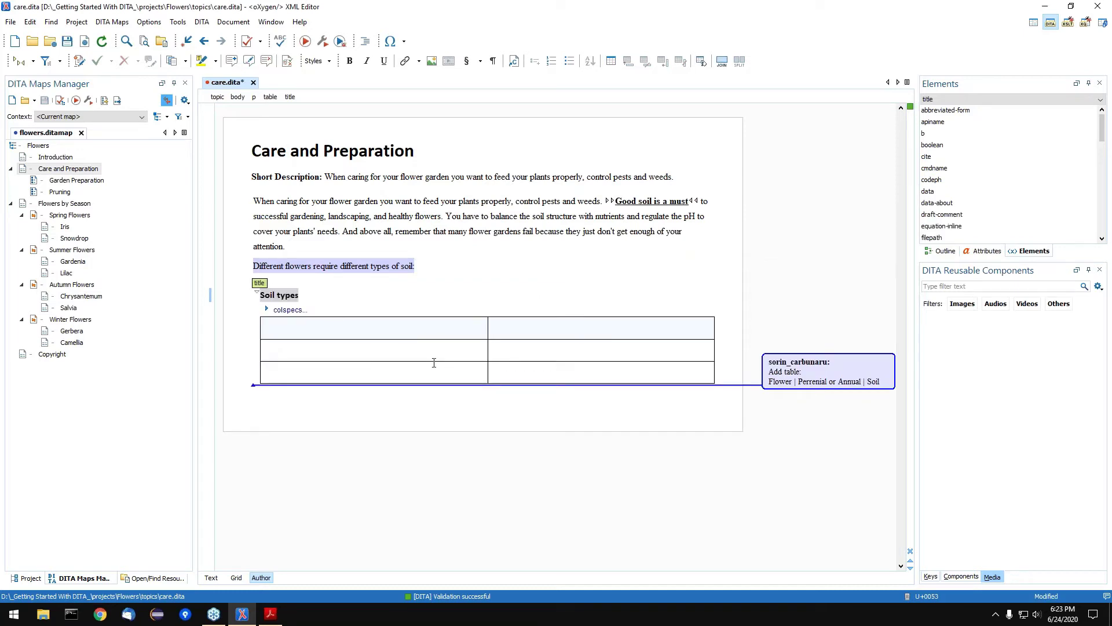
{"action": "key", "text": "ctrl+s"}
{"action": "left_click", "coordinate": [438, 266]}
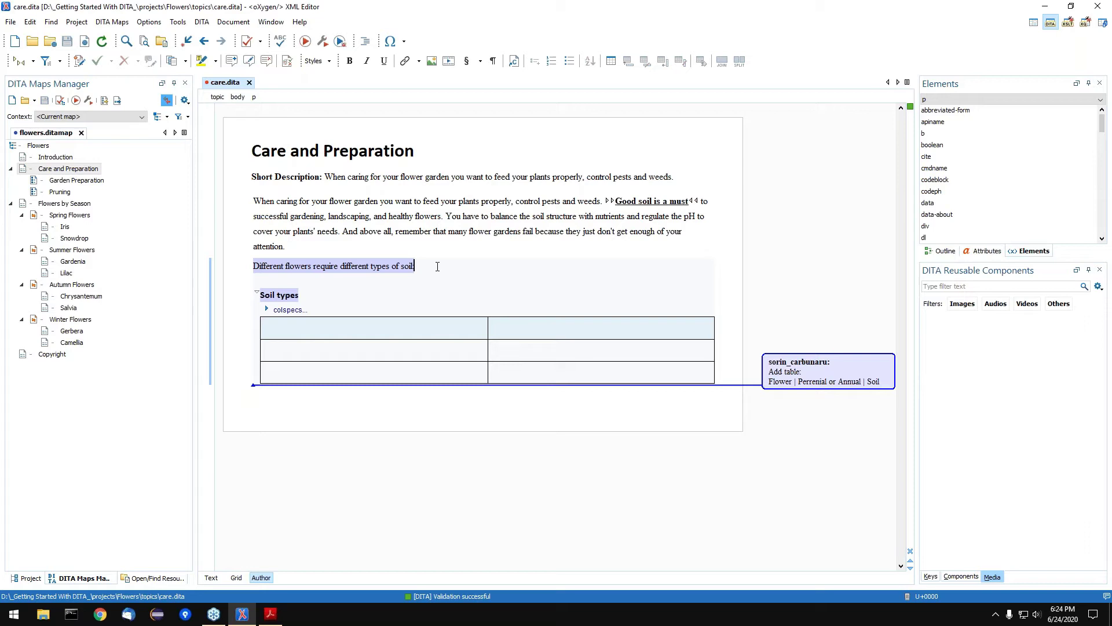
{"action": "key", "text": "Return"}
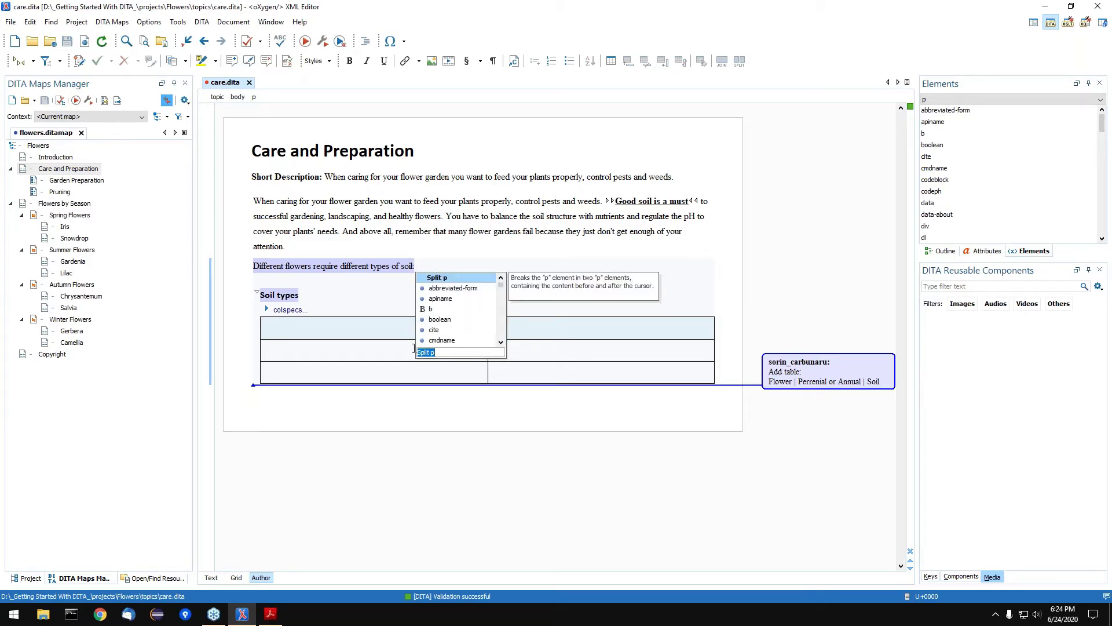
{"action": "left_click", "coordinate": [449, 351]}
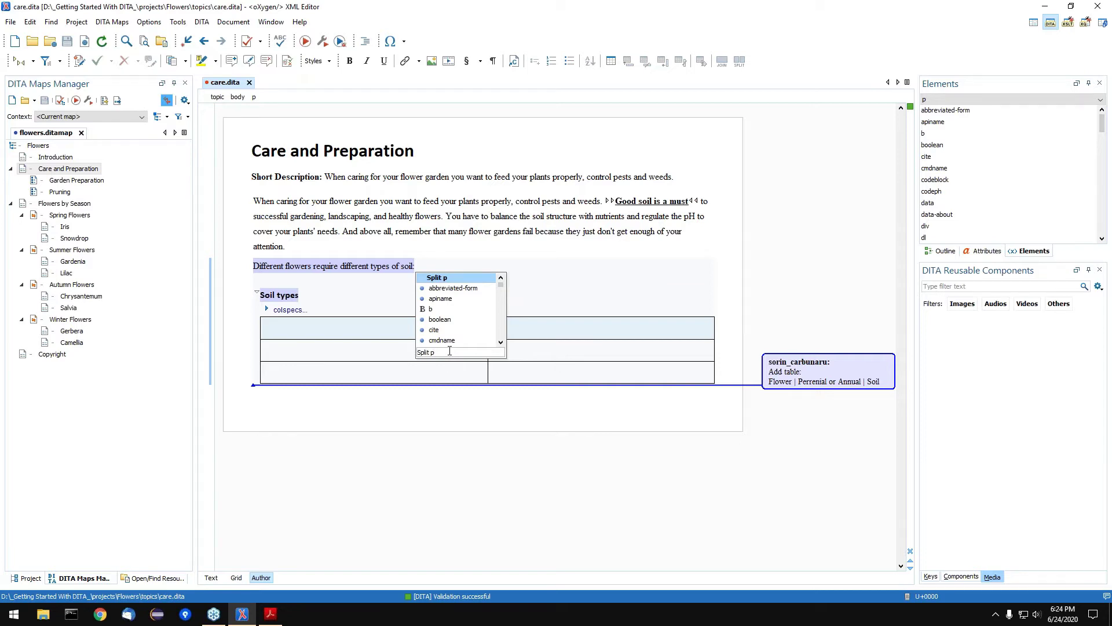
{"action": "key", "text": "BackSpace"}
{"action": "key", "text": "BackSpace"}
{"action": "key", "text": "BackSpace"}
{"action": "key", "text": "BackSpace"}
{"action": "key", "text": "BackSpace"}
{"action": "key", "text": "BackSpace"}
{"action": "key", "text": "BackSpace"}
{"action": "type", "text": "table"}
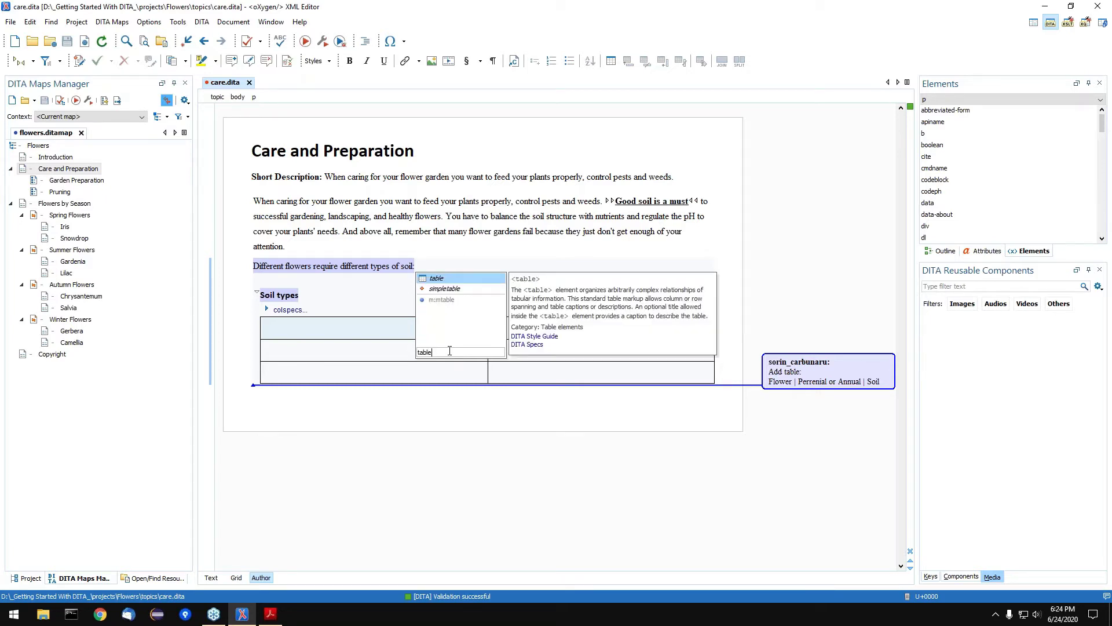
{"action": "key", "text": "Return"}
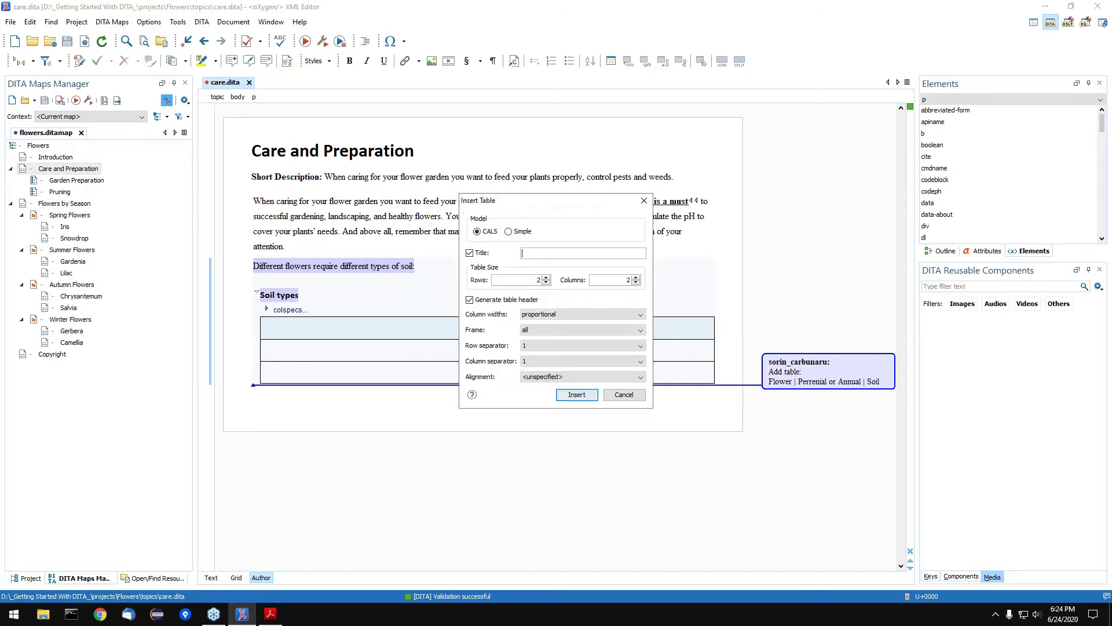
{"action": "left_click", "coordinate": [623, 393]}
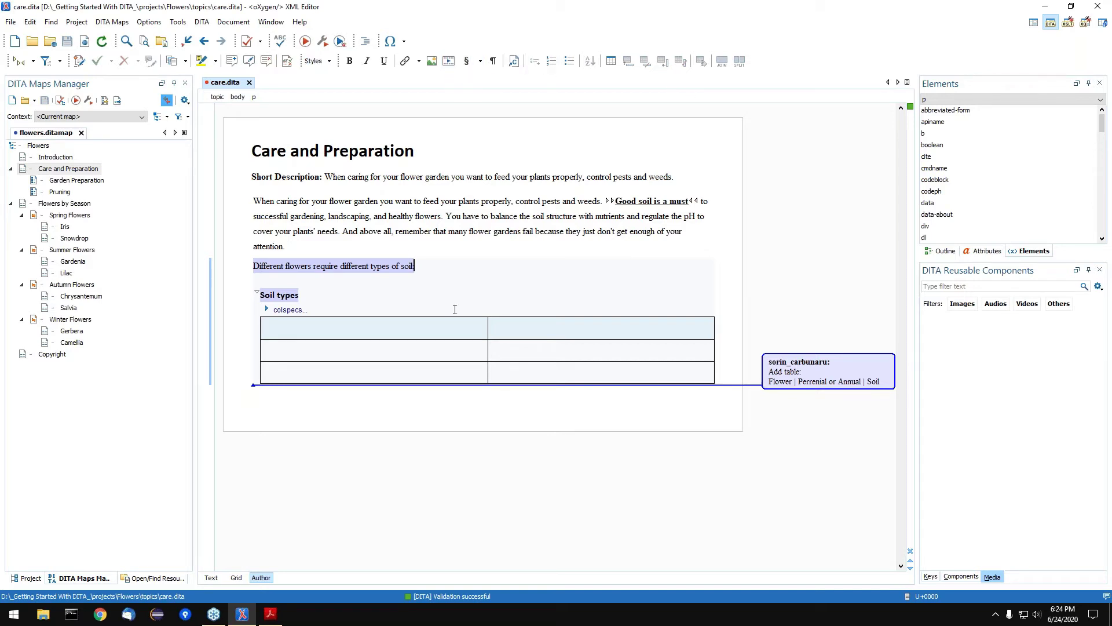
Insert a new column after the first column of the Soil types table.
{"action": "left_click", "coordinate": [390, 354]}
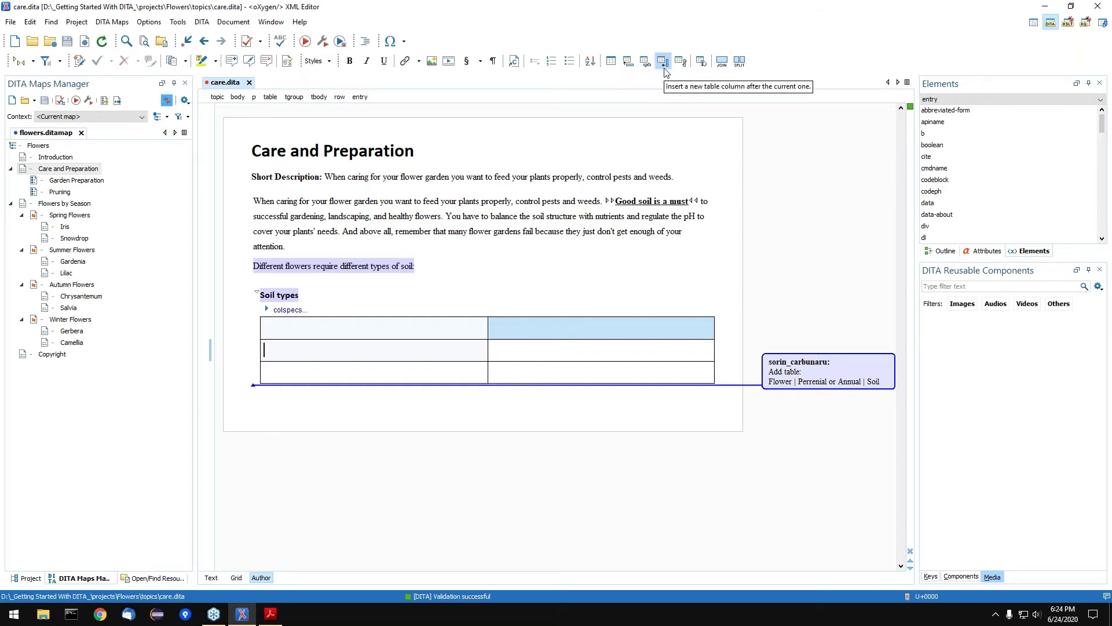
{"action": "right_click", "coordinate": [423, 347]}
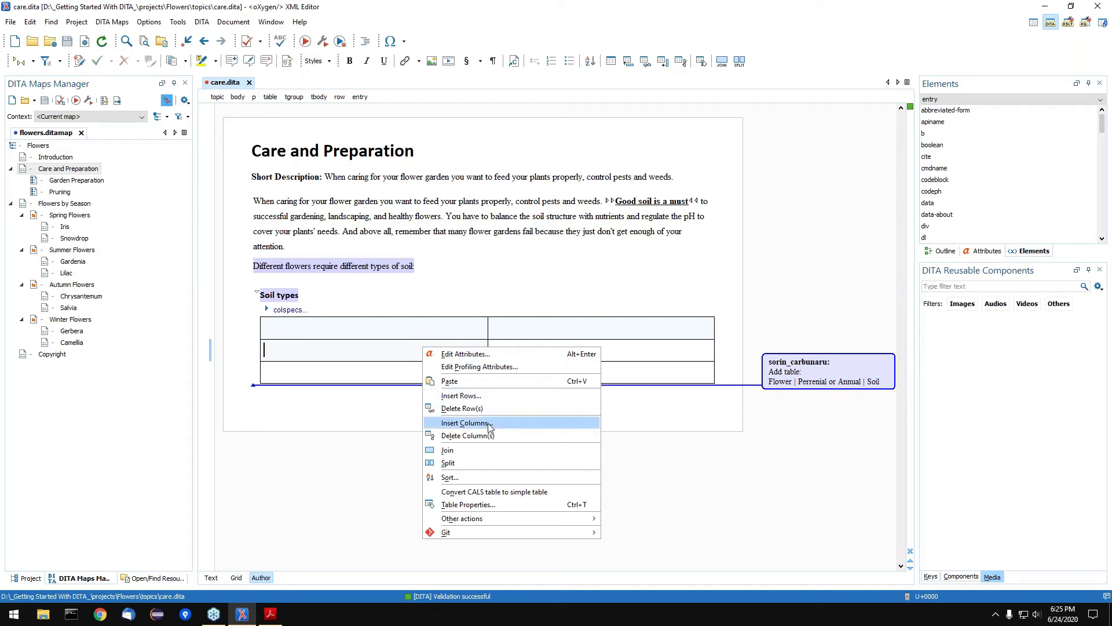
{"action": "left_click", "coordinate": [461, 396]}
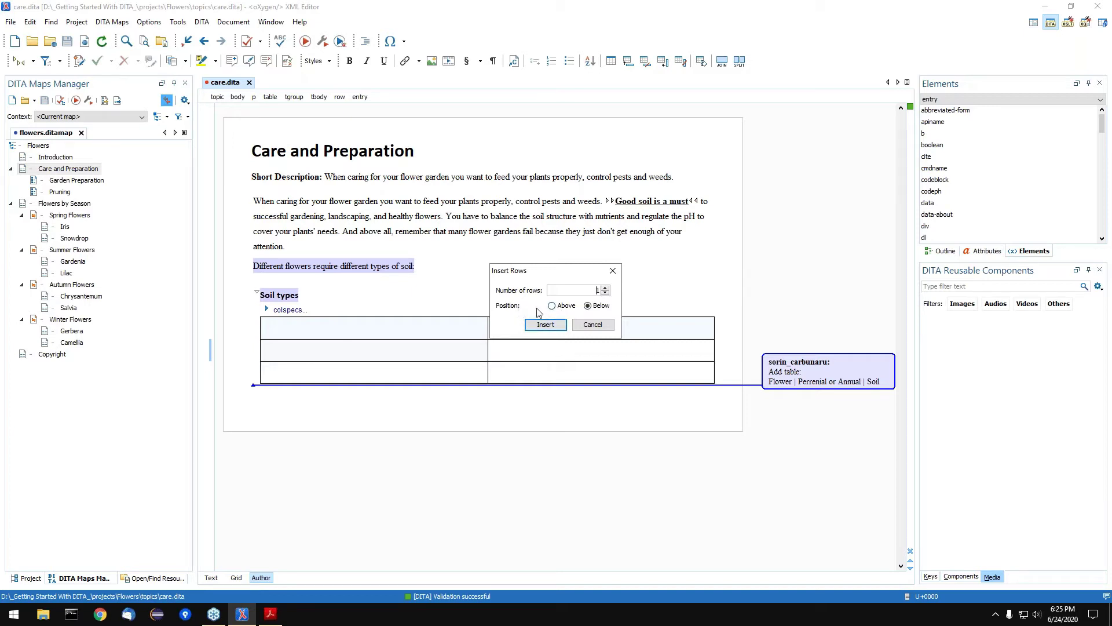
{"action": "left_click", "coordinate": [586, 327]}
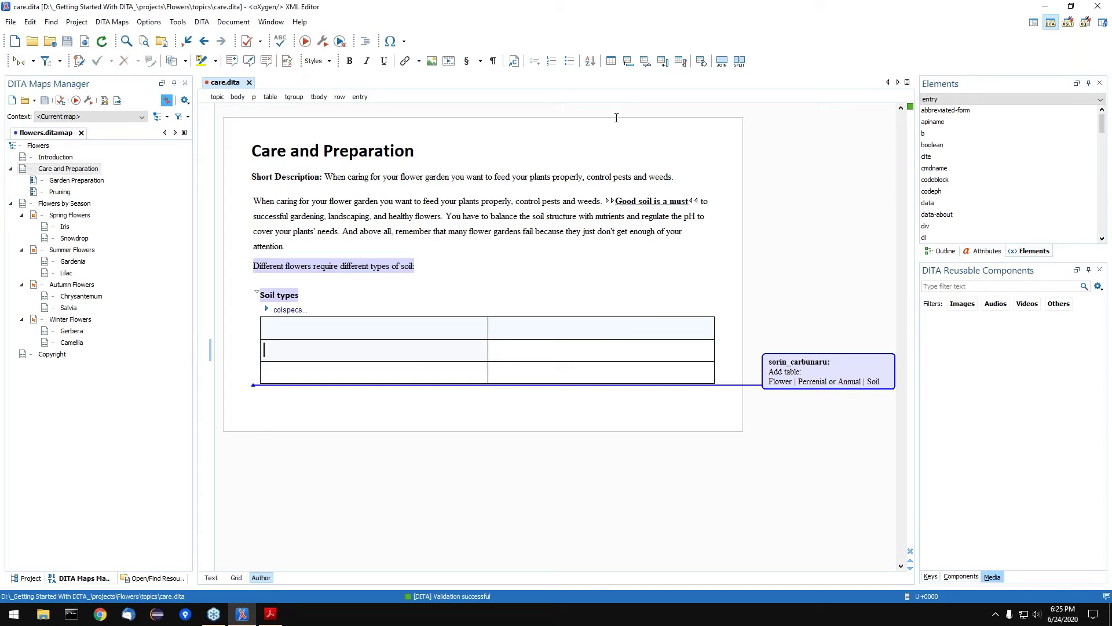
{"action": "left_click", "coordinate": [663, 61]}
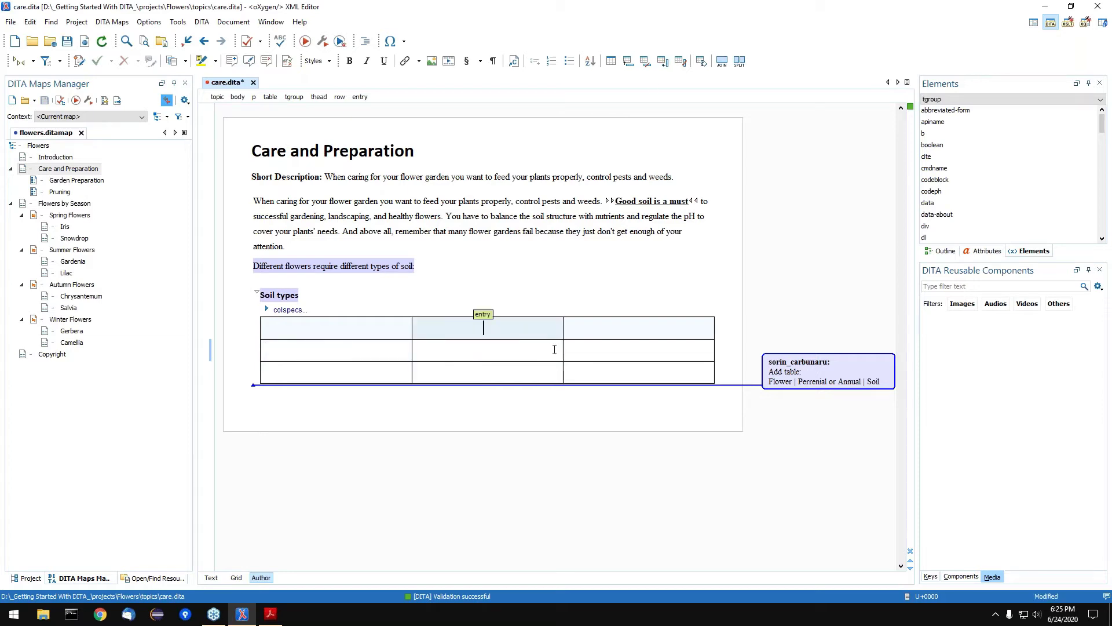
Fill the table's header cells with "Flower", "Perrenial or annual" and "Soil type".
{"action": "left_click", "coordinate": [336, 328]}
{"action": "type", "text": "Flower"}
{"action": "left_click", "coordinate": [473, 329]}
{"action": "type", "text": "Pe"}
{"action": "type", "text": "rreni"}
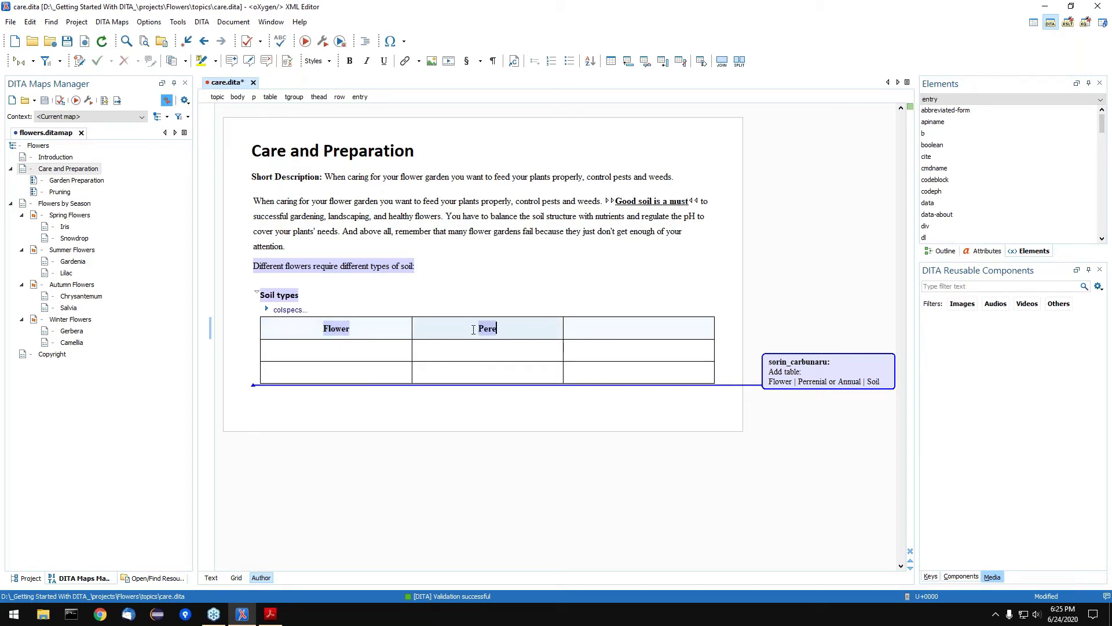
{"action": "type", "text": "al or anu"}
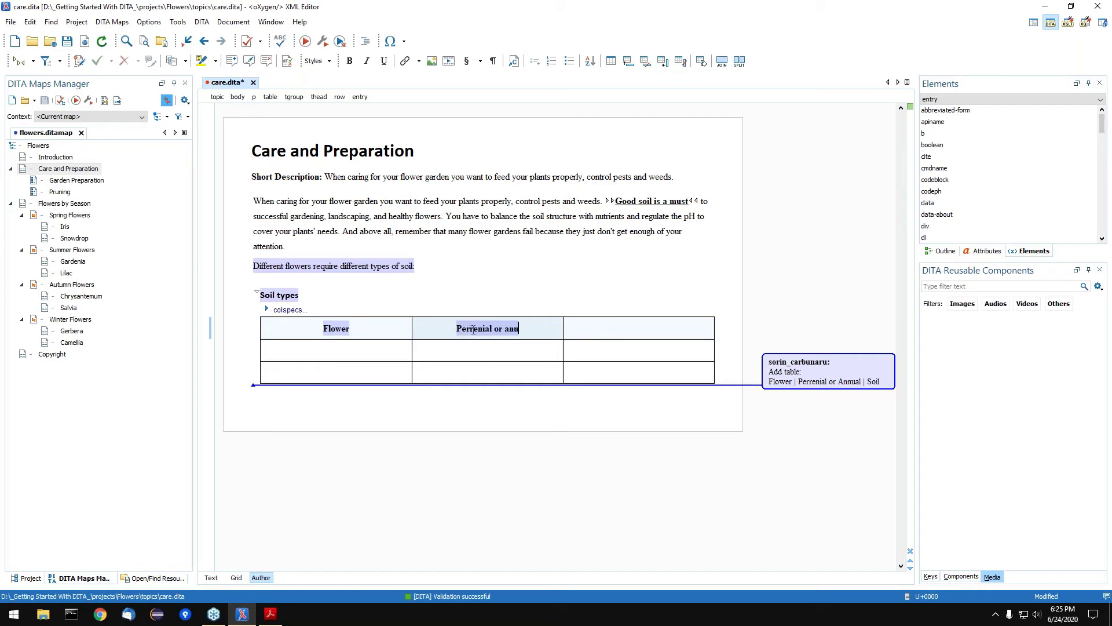
{"action": "key", "text": "BackSpace"}
{"action": "type", "text": "nual"}
{"action": "key", "text": "Tab"}
{"action": "type", "text": "Sp"}
{"action": "key", "text": "BackSpace"}
{"action": "type", "text": "oil type"}
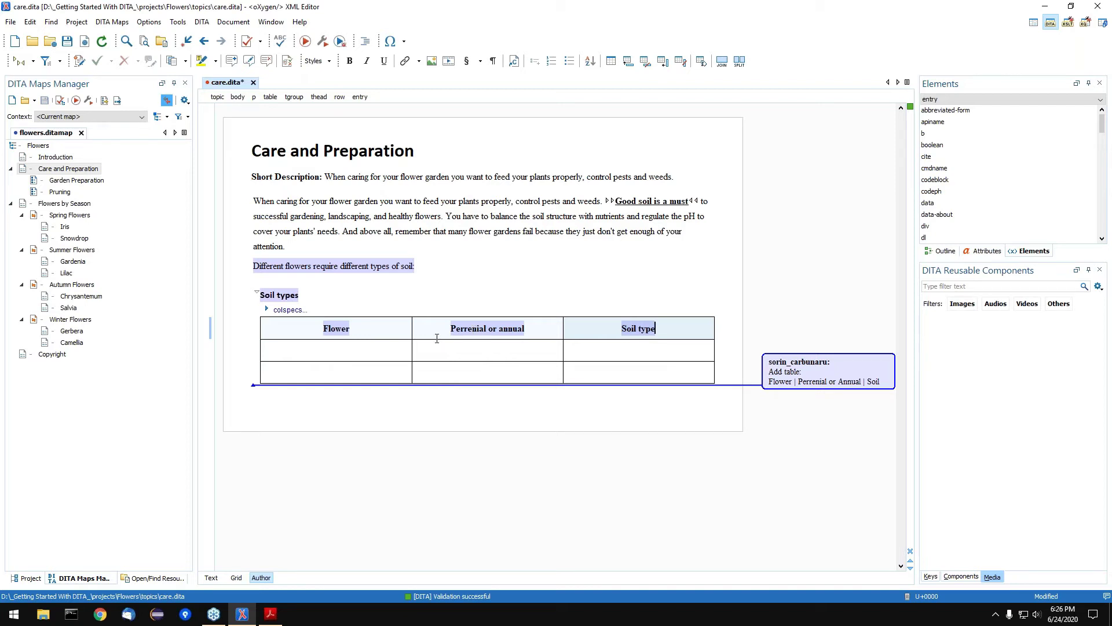
Fill the first body row of the table with "Snowdrop", "perrenial" and "humus-rich soil".
{"action": "left_click", "coordinate": [364, 351]}
{"action": "type", "text": "Snowdrop"}
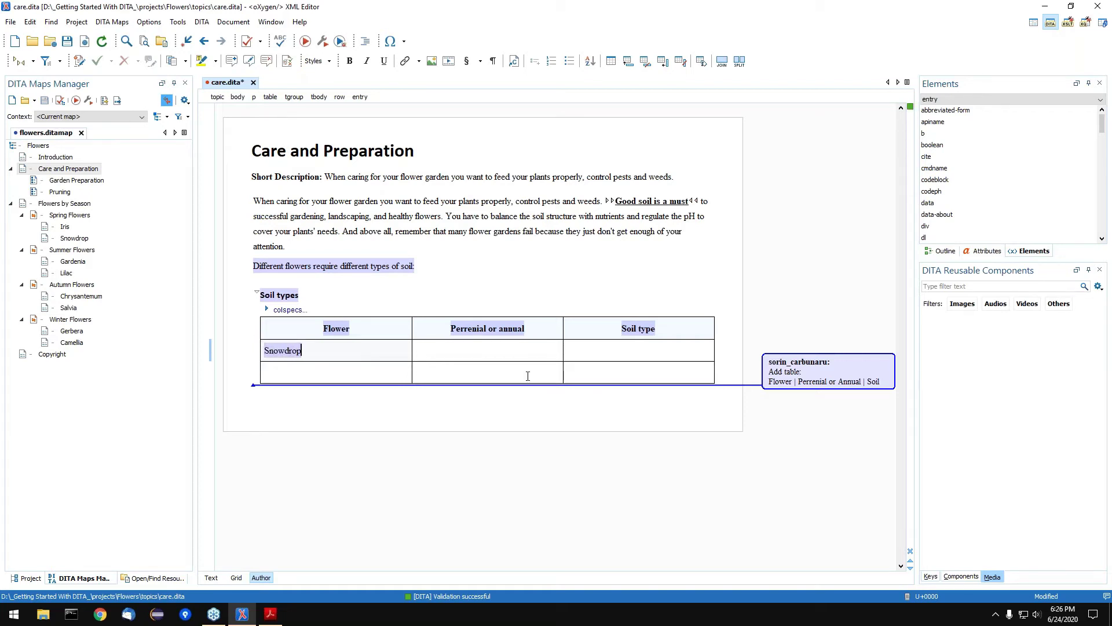
{"action": "left_click", "coordinate": [479, 348]}
{"action": "type", "text": "perrenial"}
{"action": "left_click", "coordinate": [591, 347]}
{"action": "type", "text": "humus-rich"}
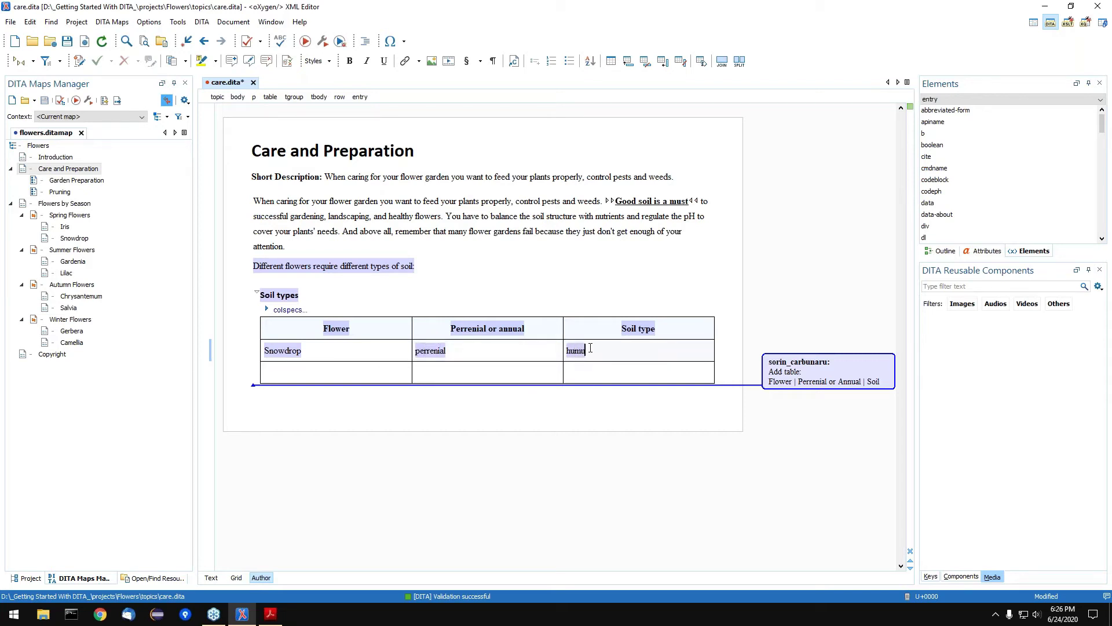
{"action": "type", "text": " soil"}
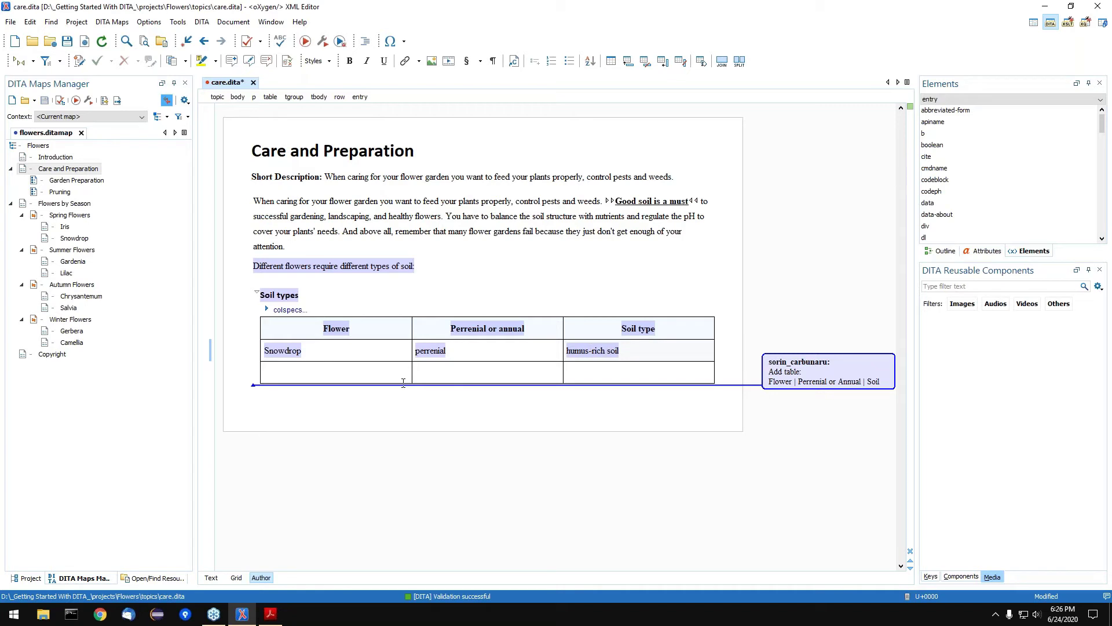
Fill the second body row with "Iris", "perrenial" and "Nitrogen-rich soil", and save the topic.
{"action": "left_click", "coordinate": [314, 374]}
{"action": "type", "text": "Iris"}
{"action": "left_click", "coordinate": [426, 375]}
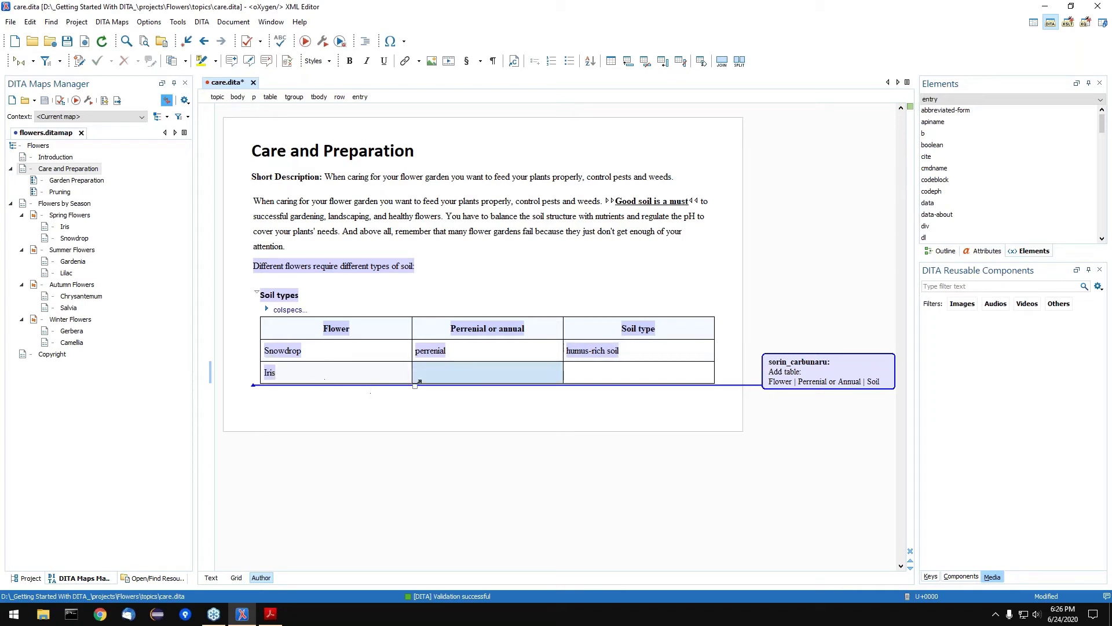
{"action": "type", "text": "perre"}
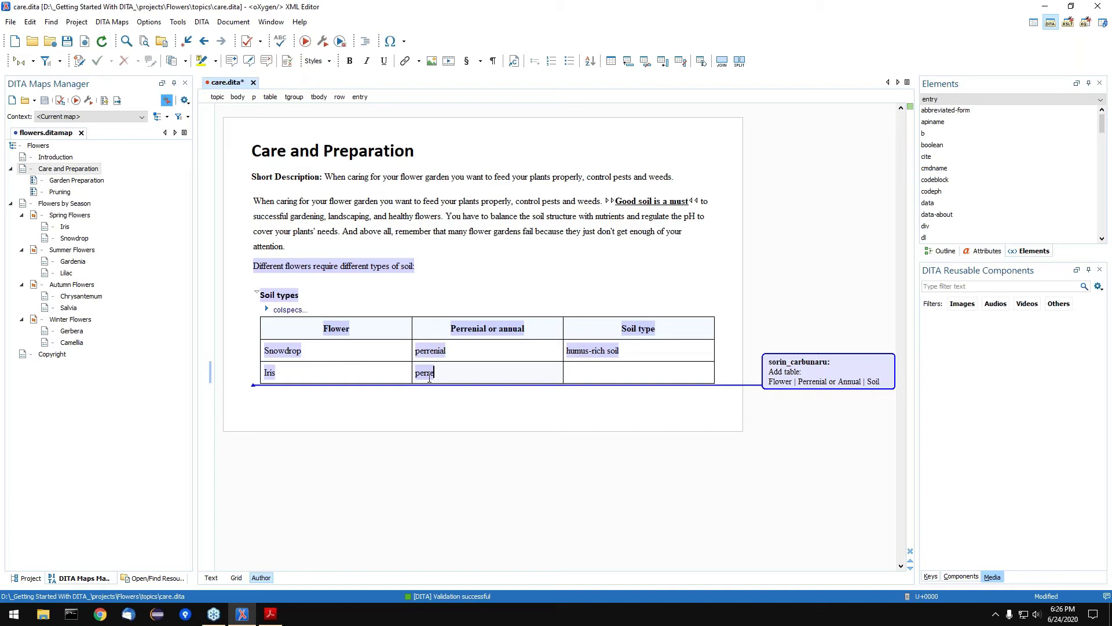
{"action": "type", "text": "nial"}
{"action": "left_click", "coordinate": [594, 377]}
{"action": "type", "text": "Nitrogen-rich "}
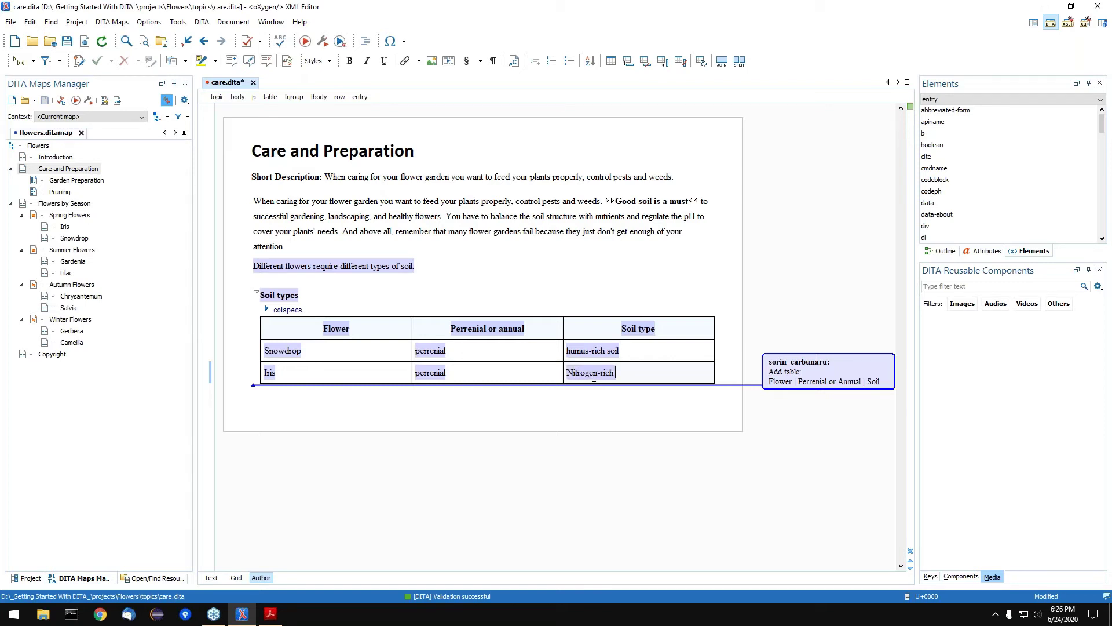
{"action": "type", "text": "soil"}
{"action": "key", "text": "ctrl+s"}
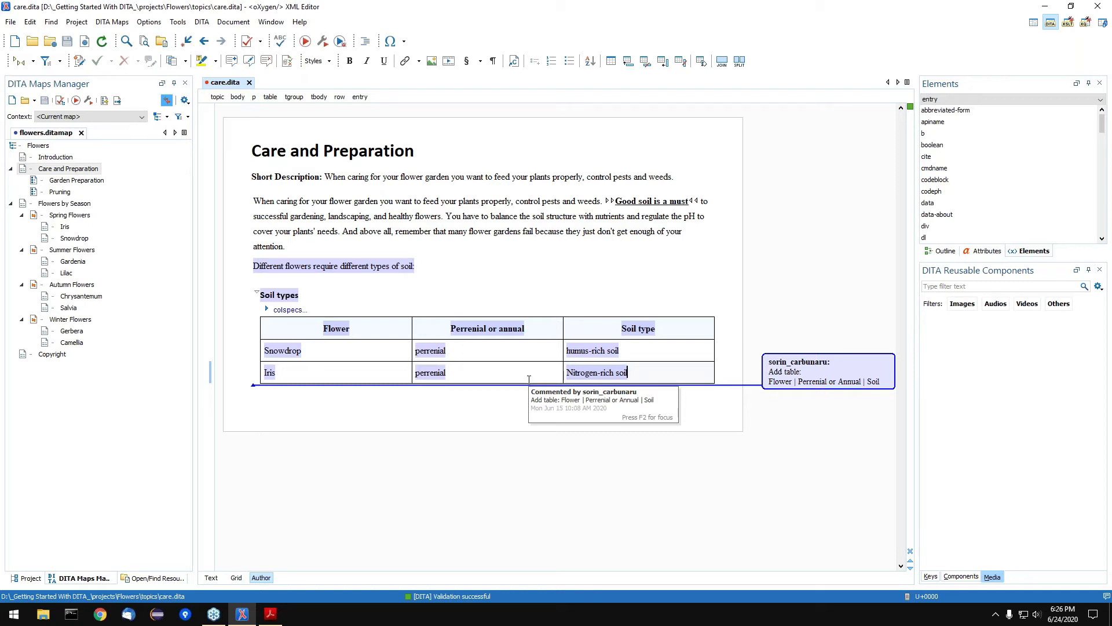
Remove the review comment that asks for the table to be added, and save the topic.
{"action": "right_click", "coordinate": [856, 370]}
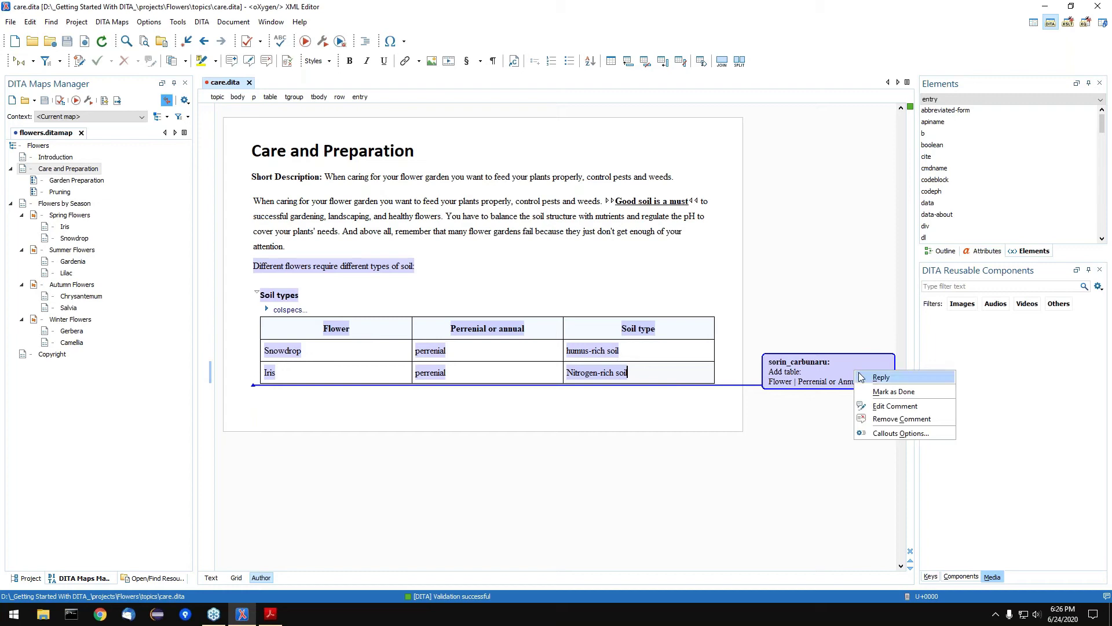
{"action": "left_click", "coordinate": [872, 415]}
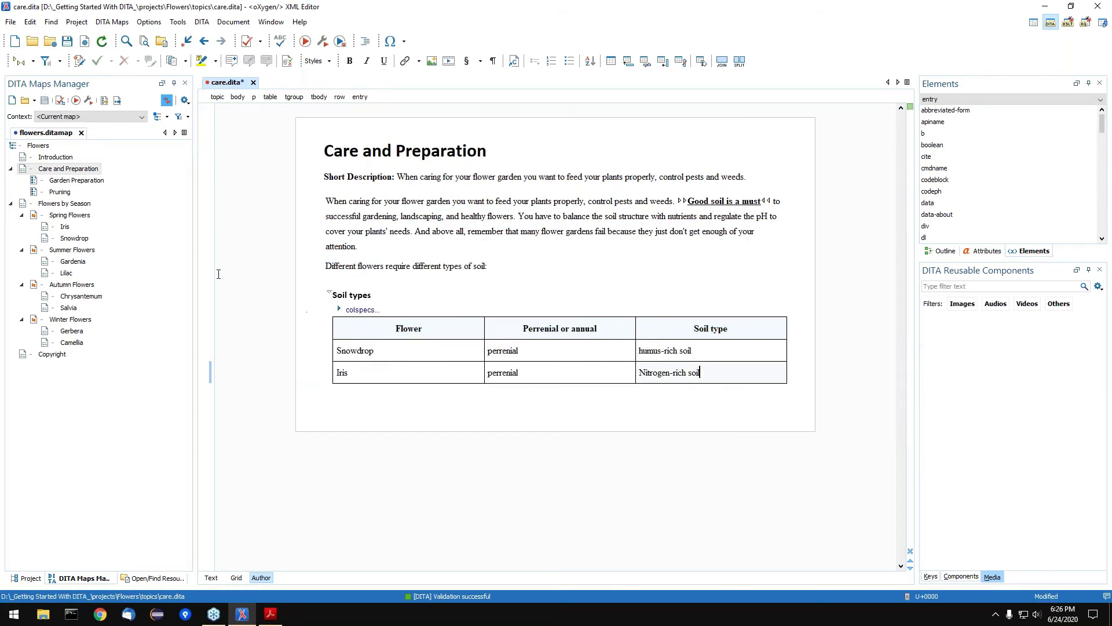
{"action": "left_click", "coordinate": [477, 287]}
{"action": "key", "text": "ctrl+s"}
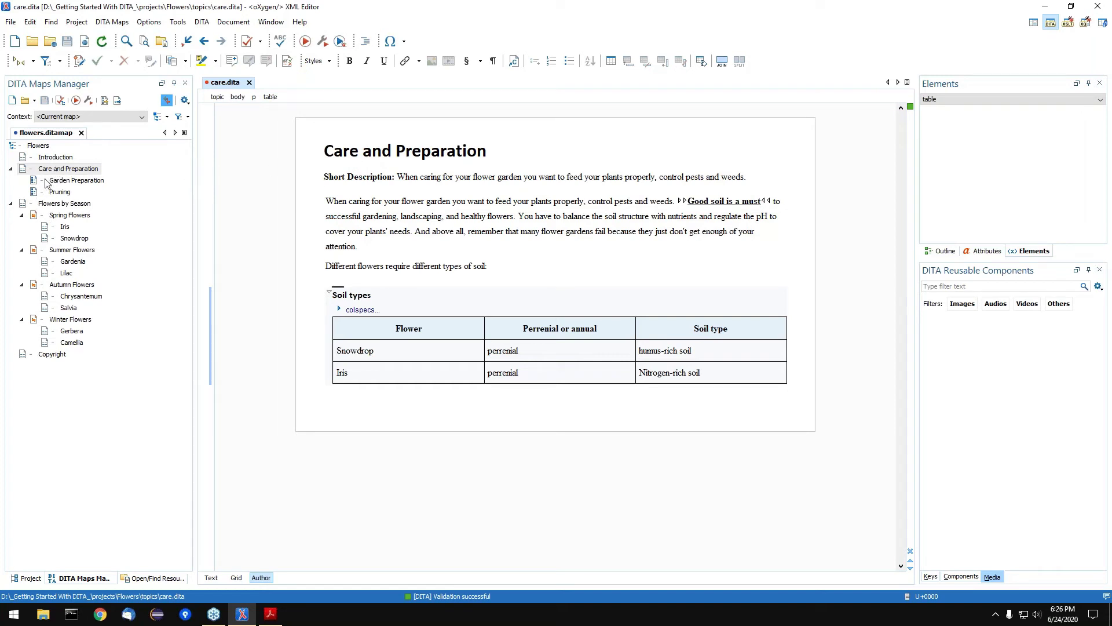
{"action": "left_click", "coordinate": [57, 192]}
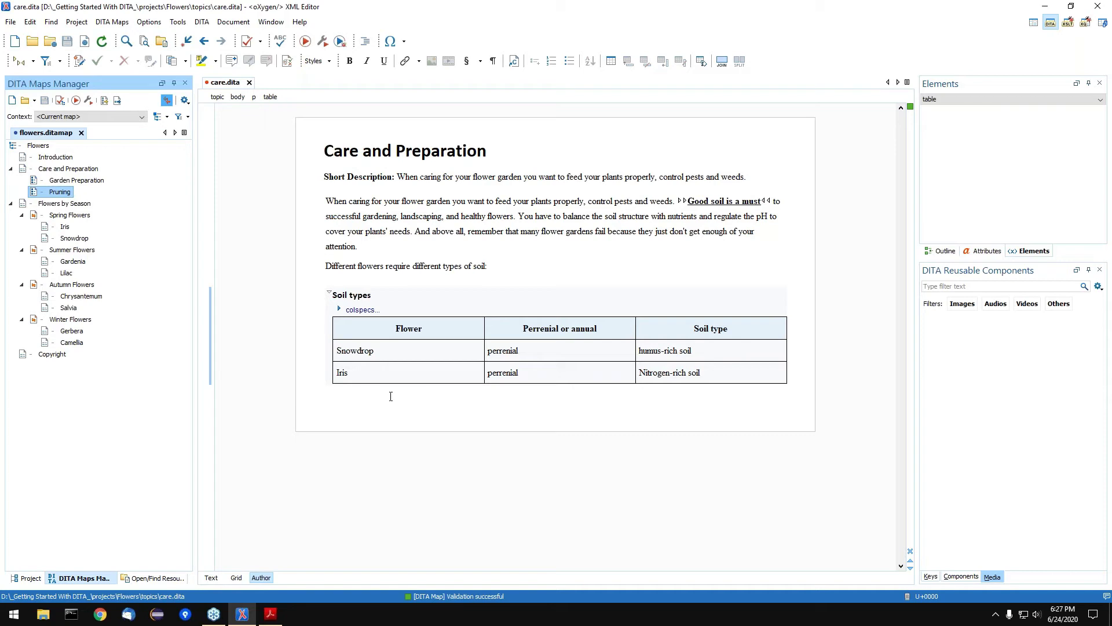
{"action": "left_click", "coordinate": [444, 216]}
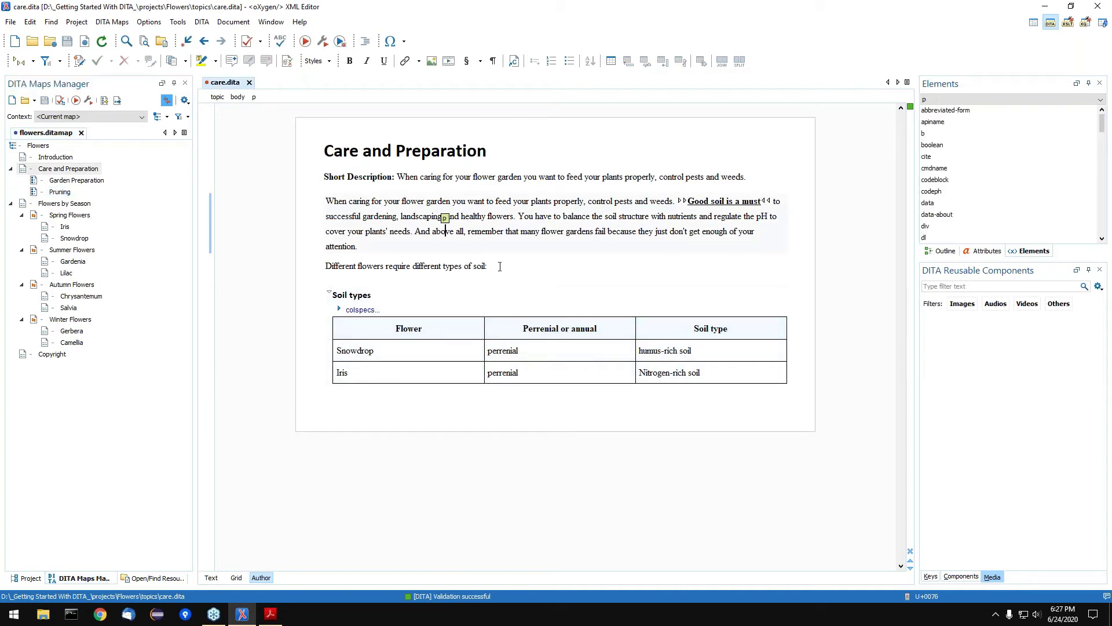
Add a related link to the gardenPreparation.dita topic after the body of Care and Preparation, and save the topic.
{"action": "left_click", "coordinate": [369, 393]}
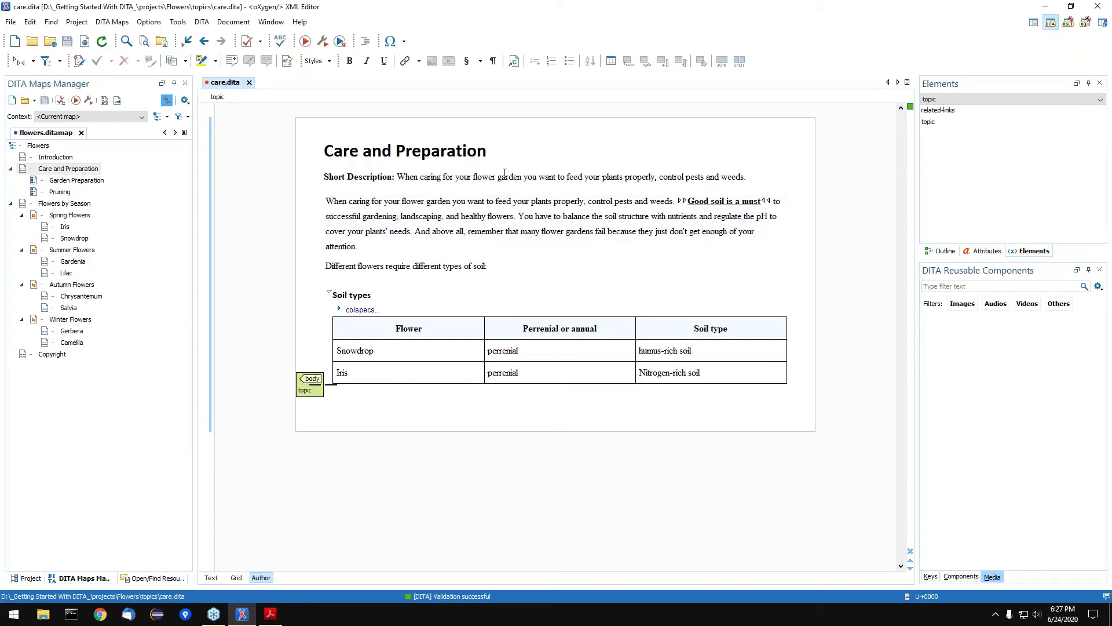
{"action": "left_click", "coordinate": [418, 62]}
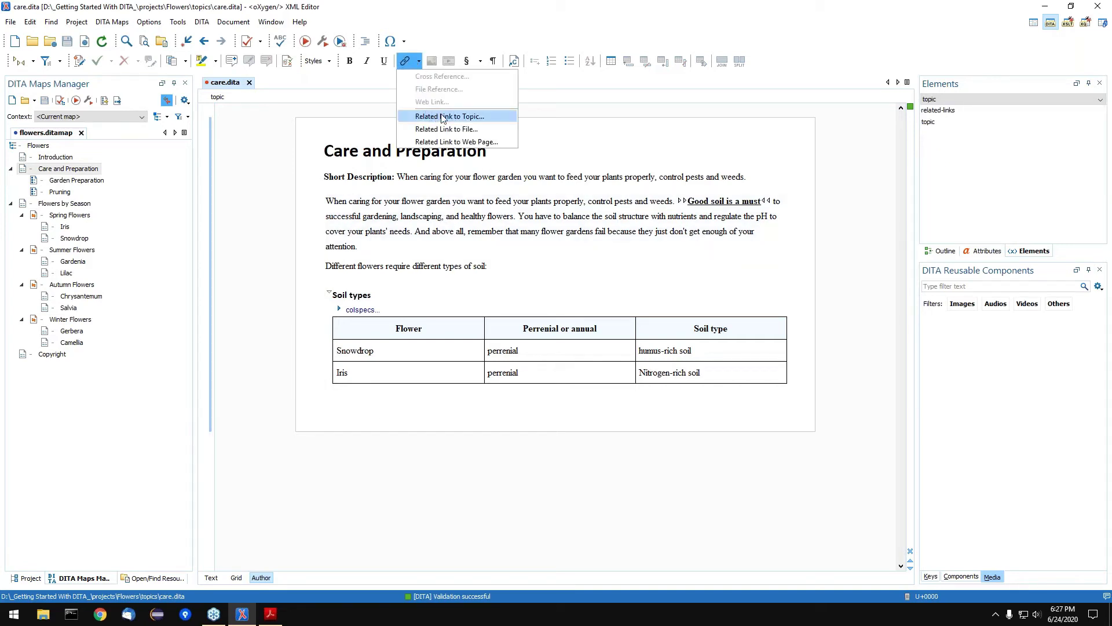
{"action": "left_click", "coordinate": [496, 116]}
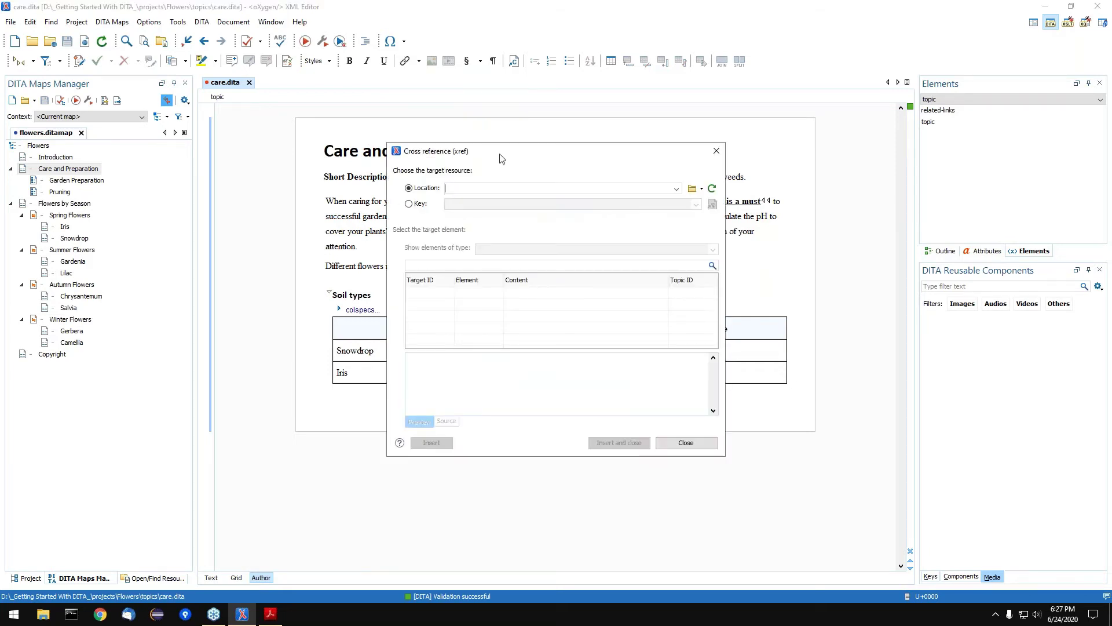
{"action": "key", "text": "Escape"}
{"action": "left_click", "coordinate": [418, 61]}
{"action": "left_click", "coordinate": [446, 75]}
{"action": "left_click_drag", "start_coordinate": [524, 153], "coordinate": [514, 115]}
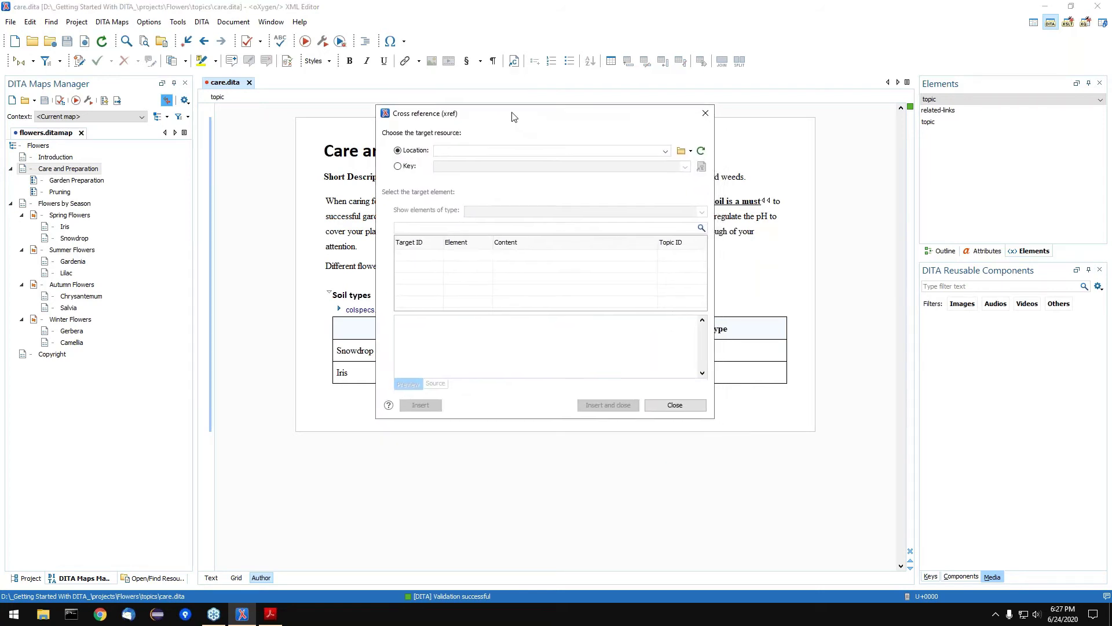
{"action": "left_click", "coordinate": [681, 153]}
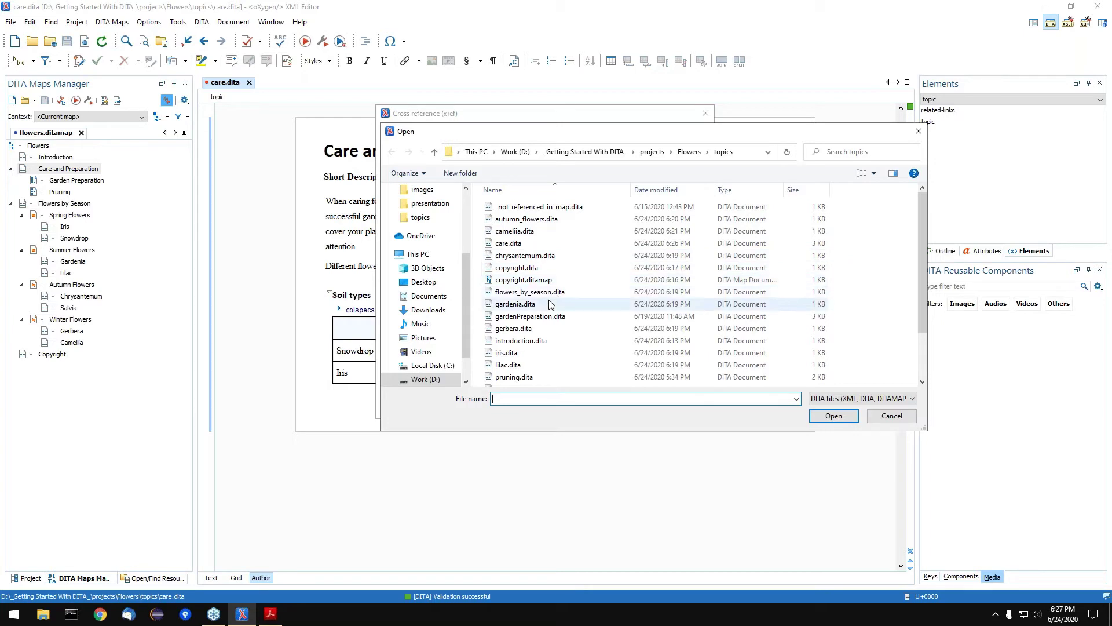
{"action": "left_click", "coordinate": [533, 315]}
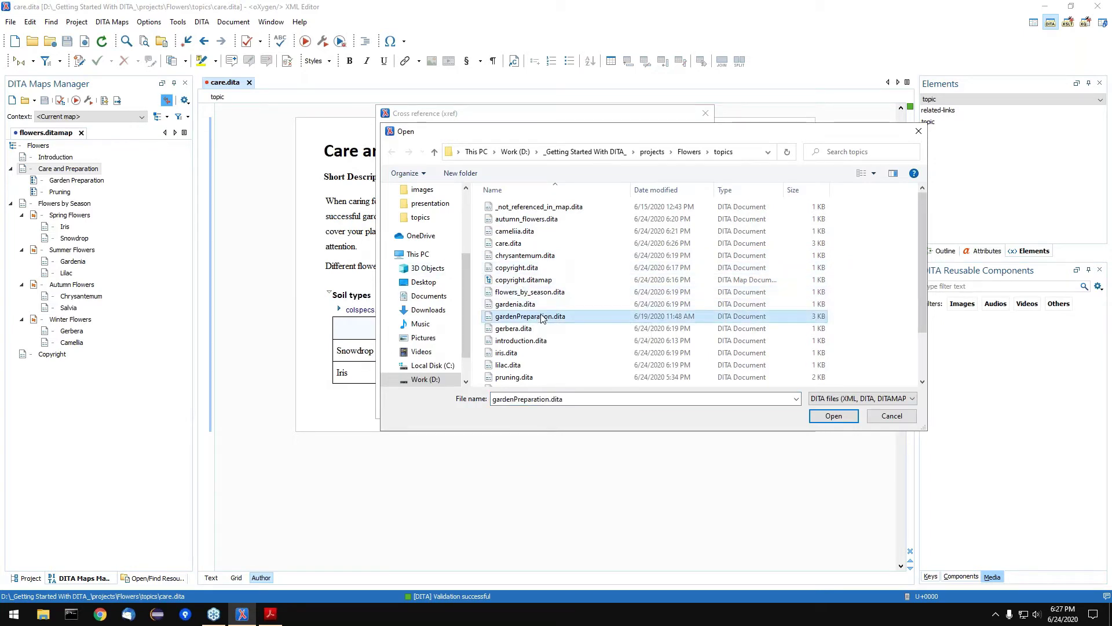
{"action": "left_click", "coordinate": [834, 416]}
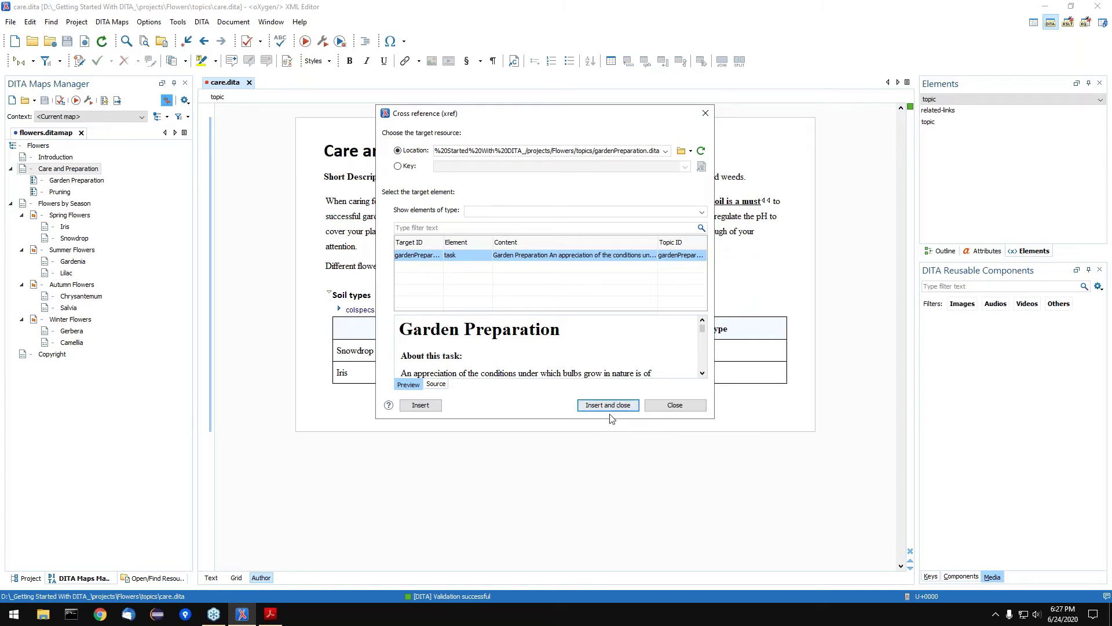
{"action": "left_click", "coordinate": [581, 407]}
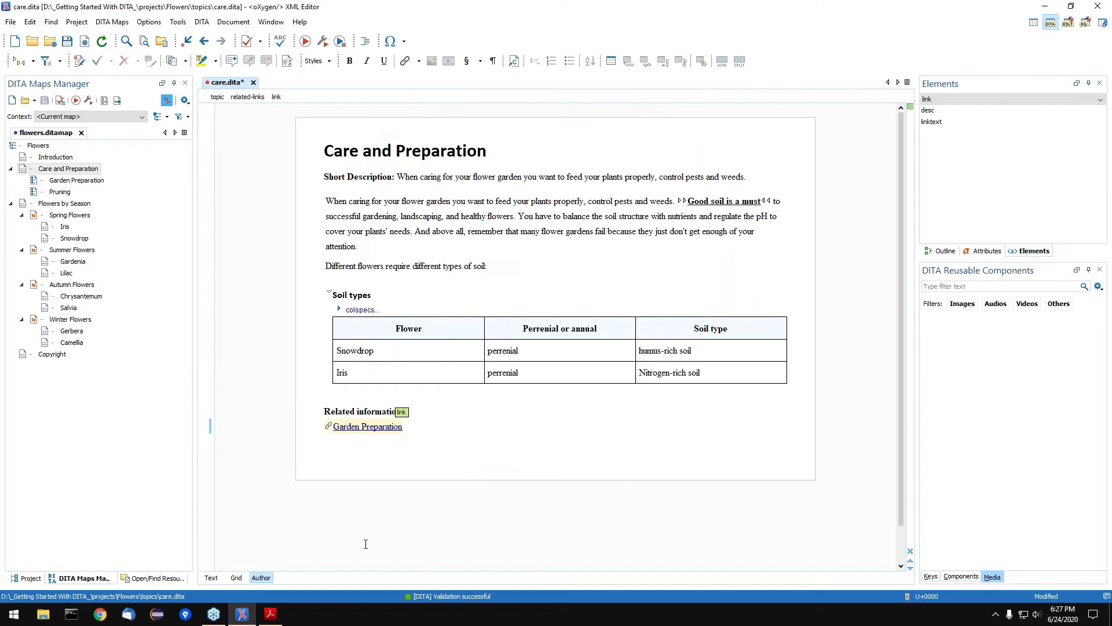
{"action": "key", "text": "ctrl+s"}
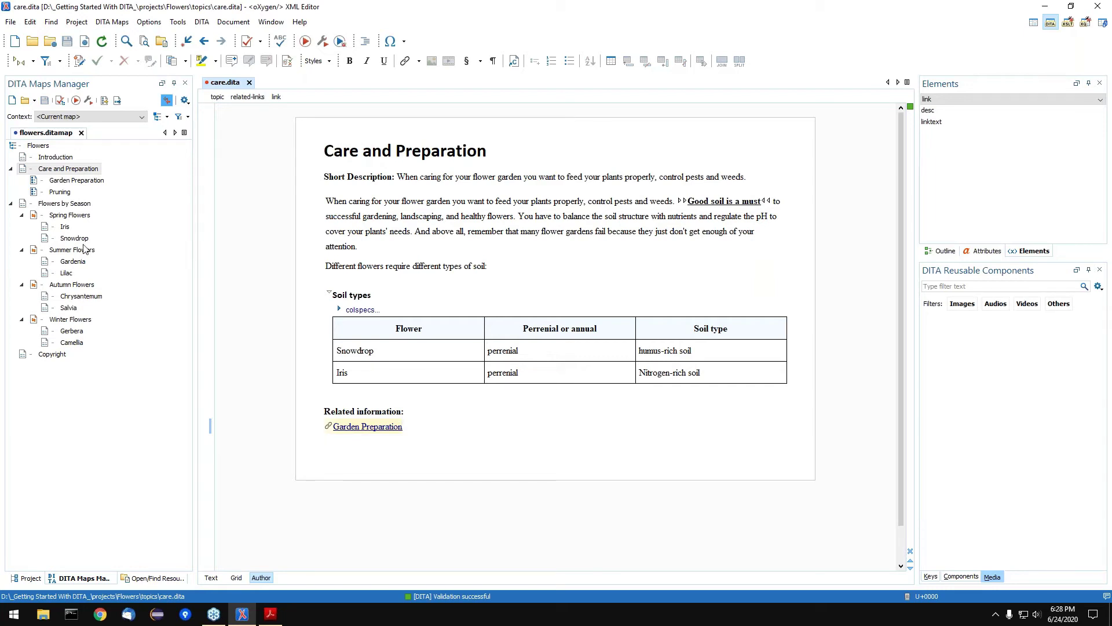
Add a related link to the Pruning topic from the map below the Garden Preparation link in Care and Preparation.
{"action": "left_click", "coordinate": [54, 193]}
{"action": "left_click_drag", "start_coordinate": [54, 192], "coordinate": [359, 436]}
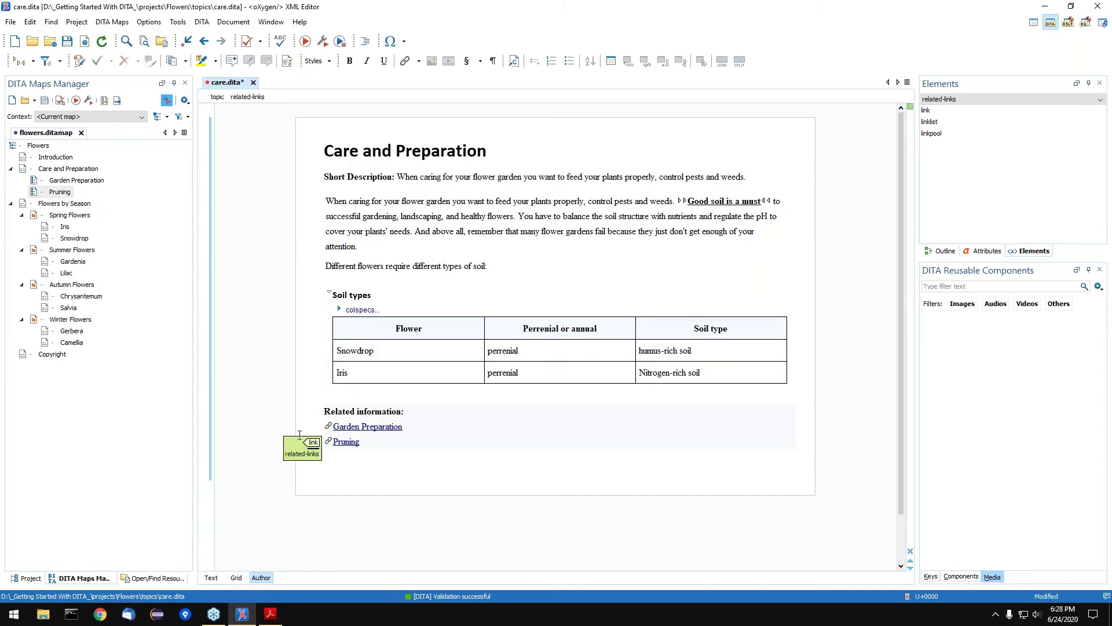
Try adding pruning.dita as another related link by finding it with a resource search for "pruning", and undo the insertion.
{"action": "left_click", "coordinate": [31, 579]}
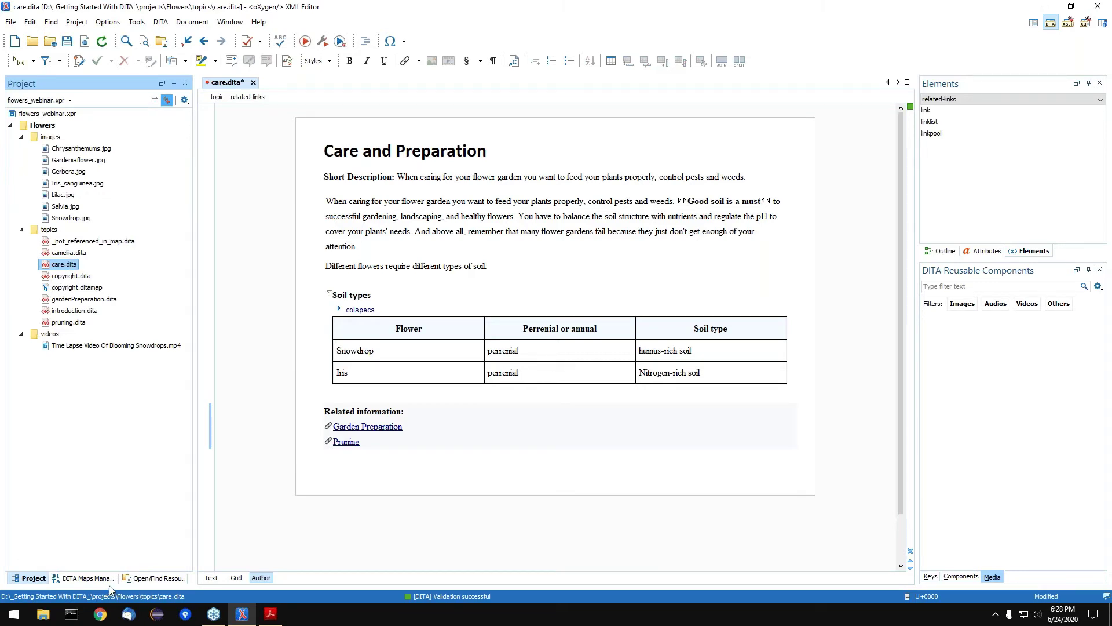
{"action": "left_click", "coordinate": [141, 579]}
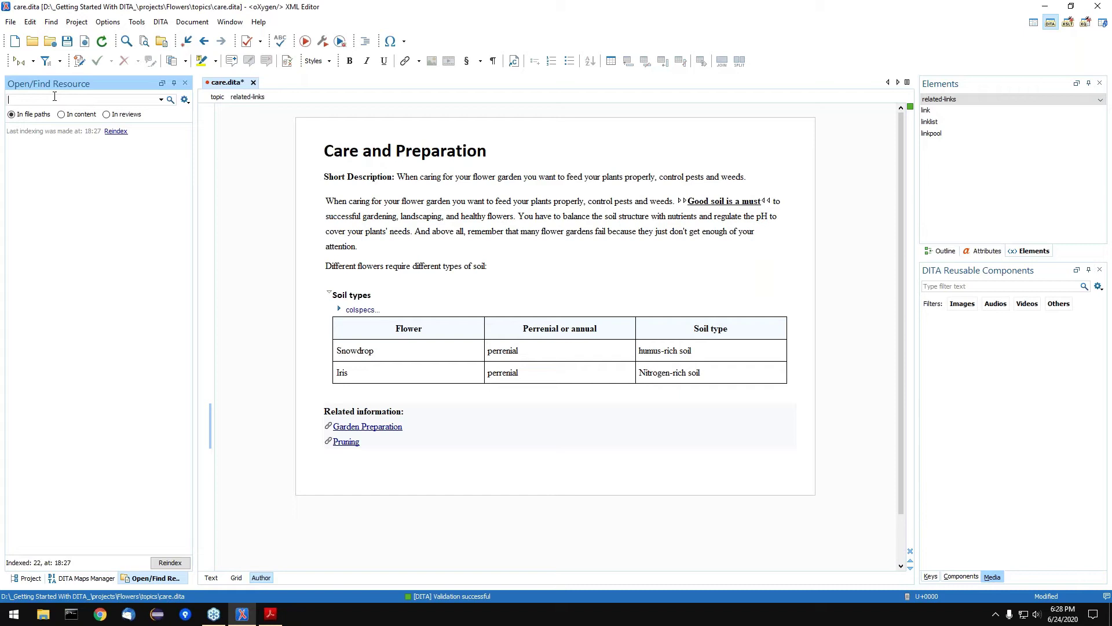
{"action": "type", "text": "pruning"}
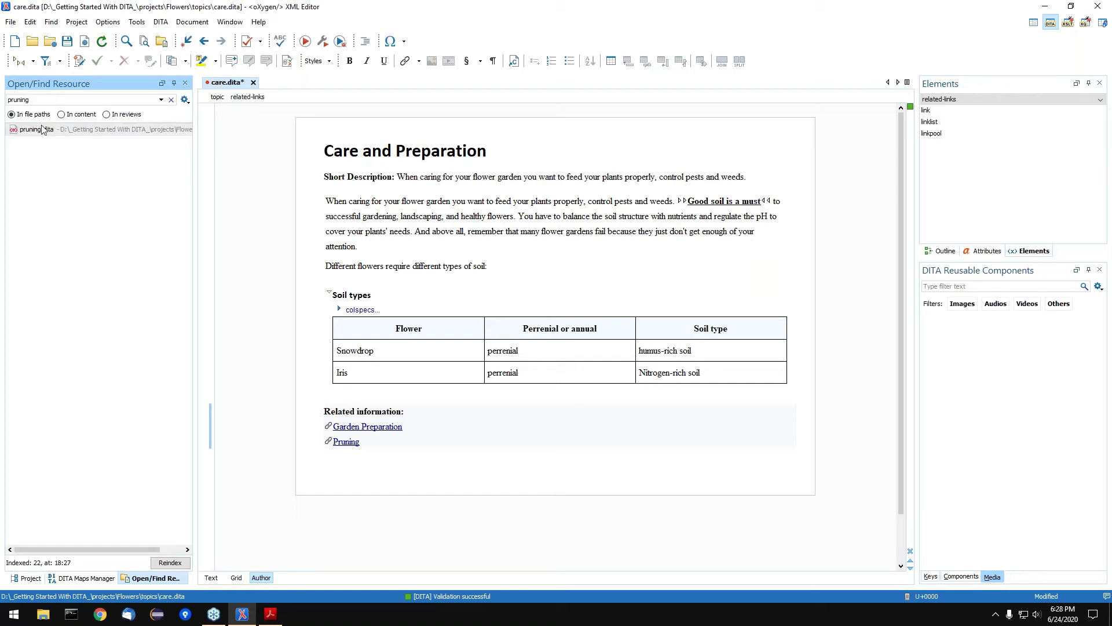
{"action": "left_click_drag", "start_coordinate": [31, 134], "coordinate": [369, 453]}
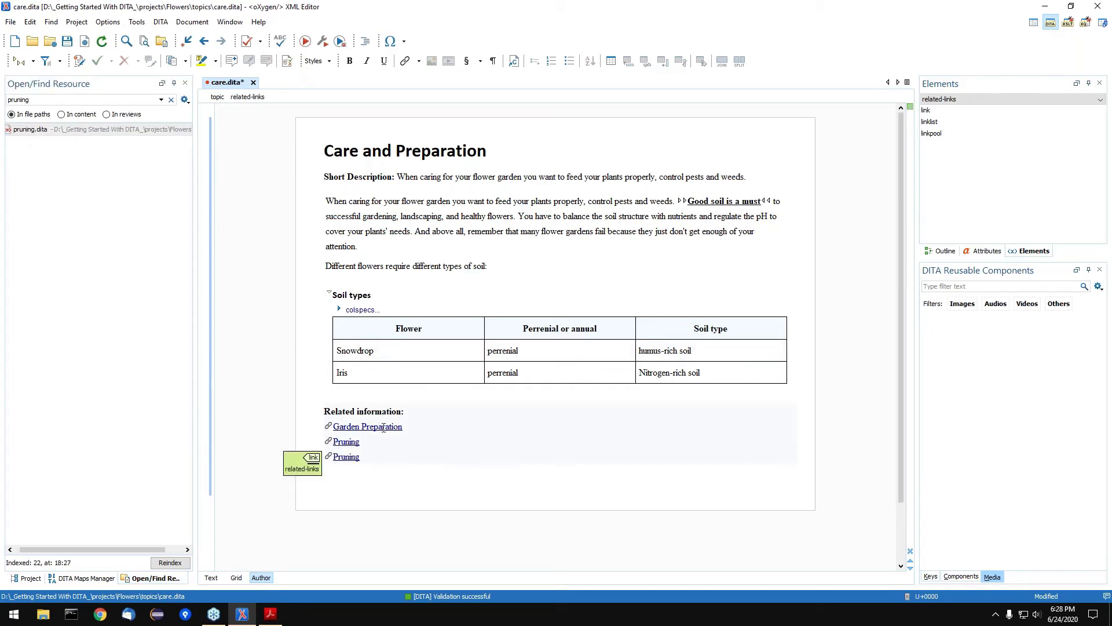
{"action": "key", "text": "ctrl+z"}
Save the Care and Preparation topic and return to the flowers.ditamap tree.
{"action": "key", "text": "ctrl+z"}
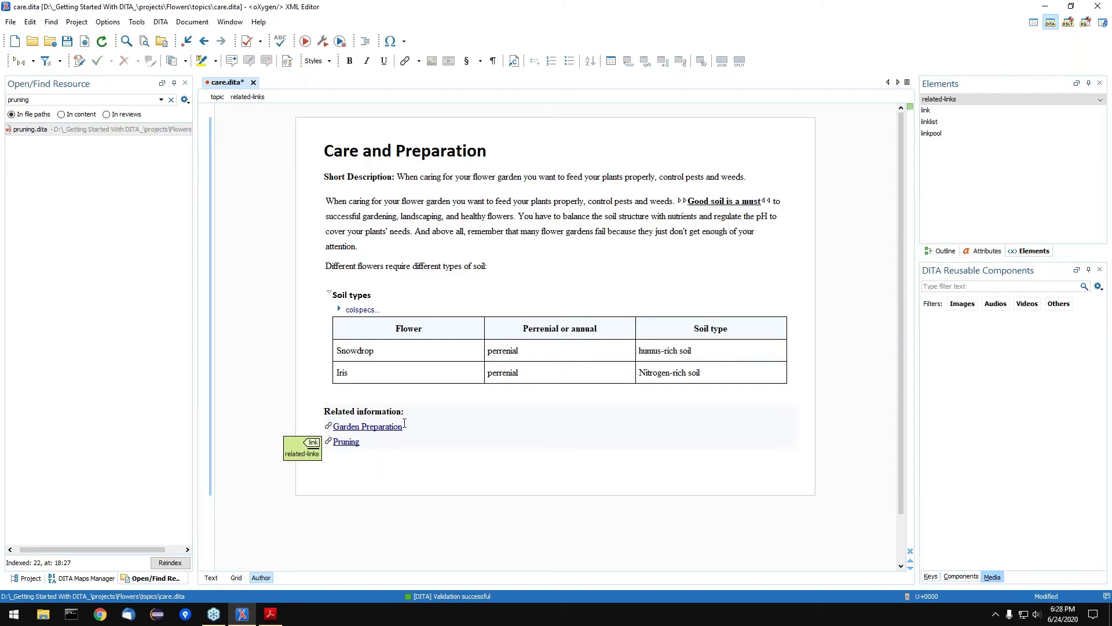
{"action": "left_click", "coordinate": [81, 578]}
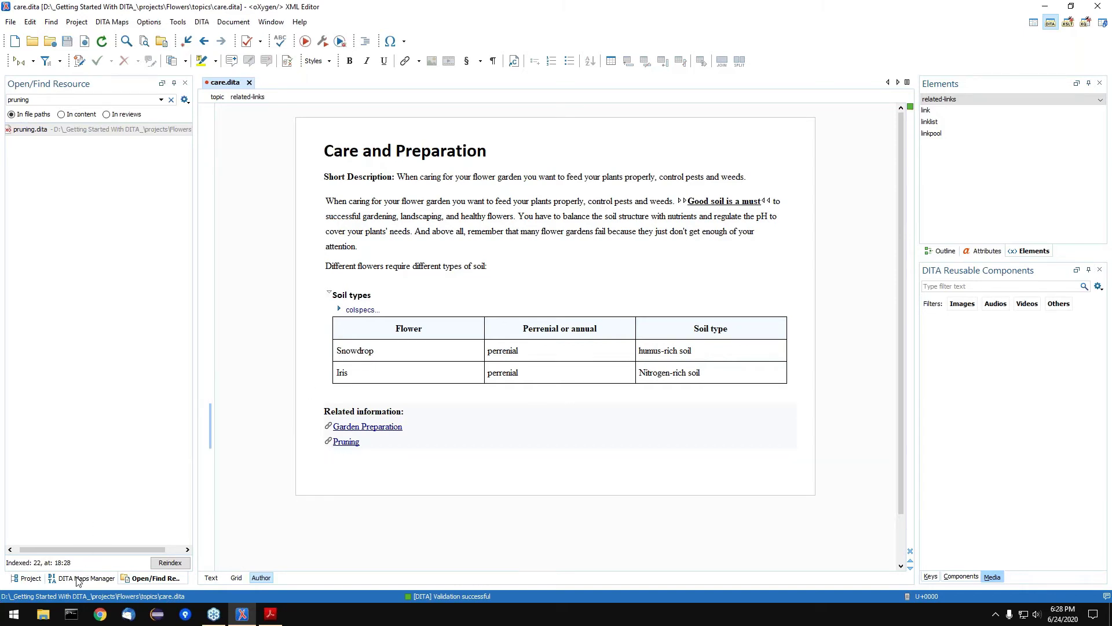
{"action": "left_click", "coordinate": [391, 244]}
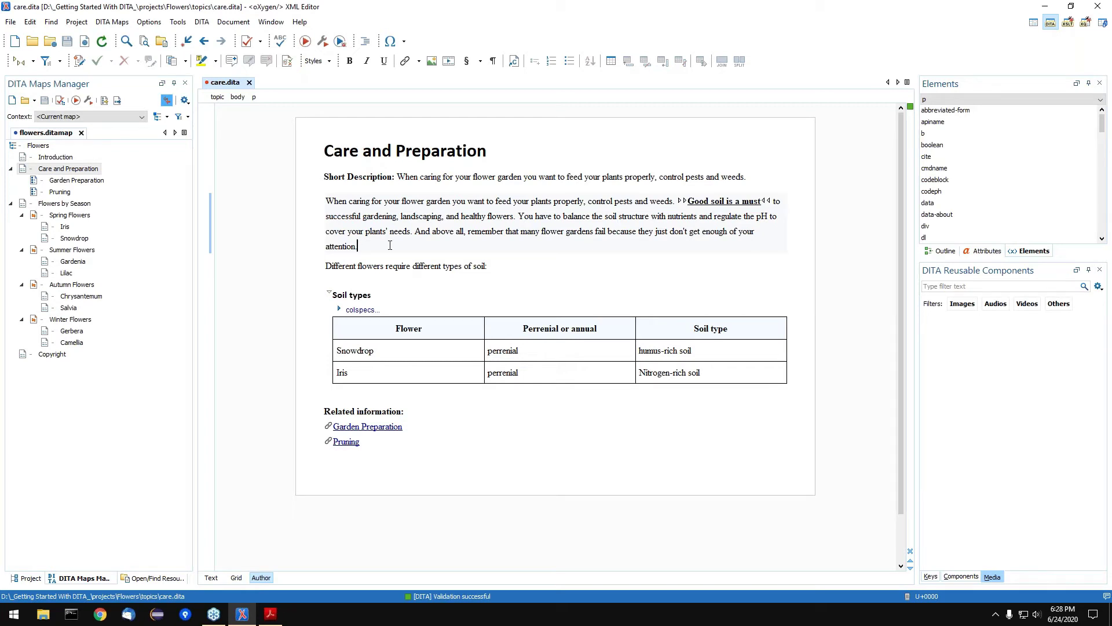
{"action": "left_click", "coordinate": [412, 61]}
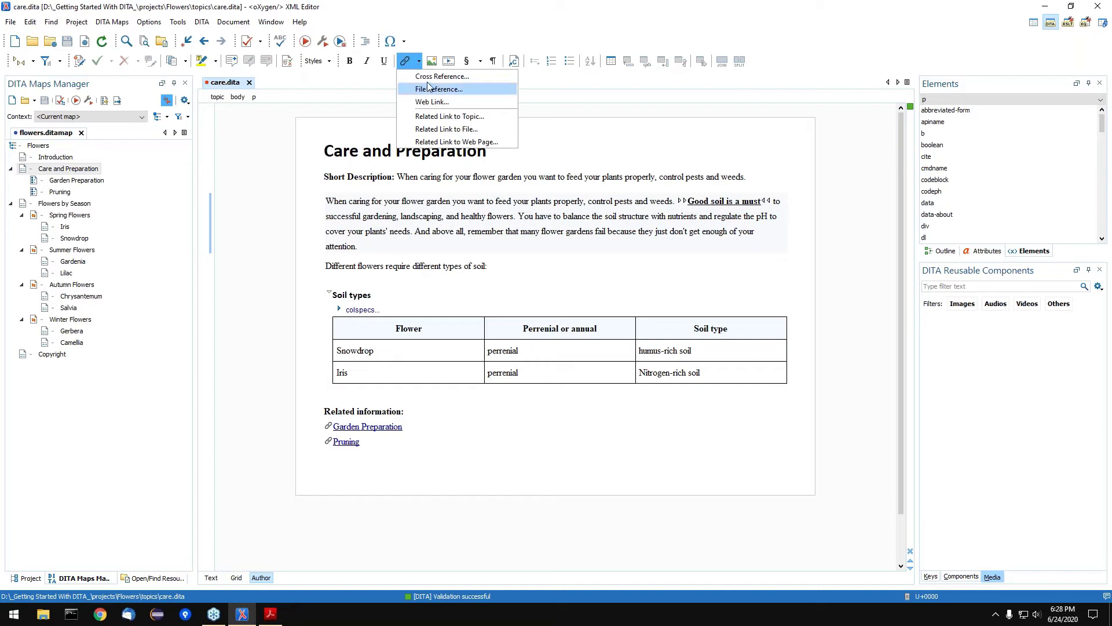
{"action": "left_click", "coordinate": [406, 236]}
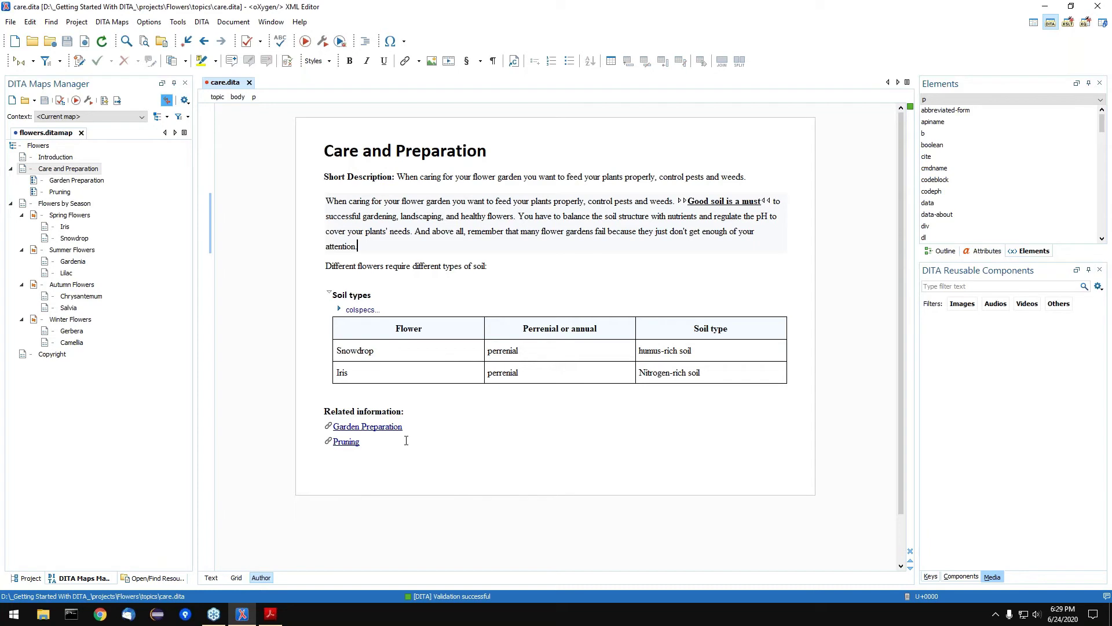
Open the Pruning topic from its related link and display it with Full Tags, with the cursor after "Pruning steps:".
{"action": "left_click", "coordinate": [342, 442]}
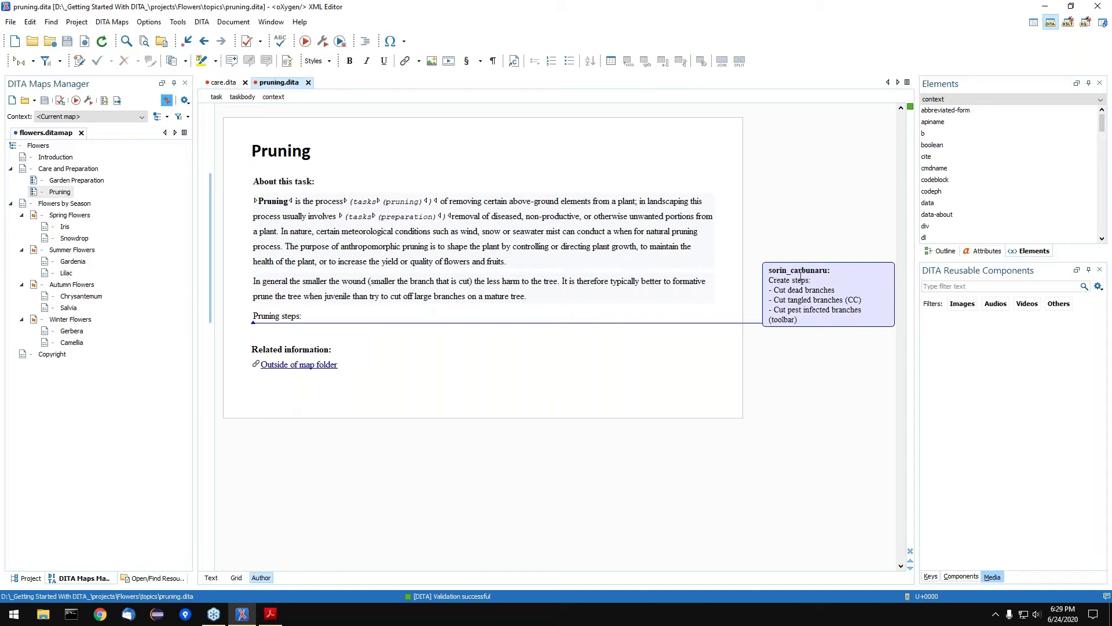
{"action": "left_click", "coordinate": [324, 316]}
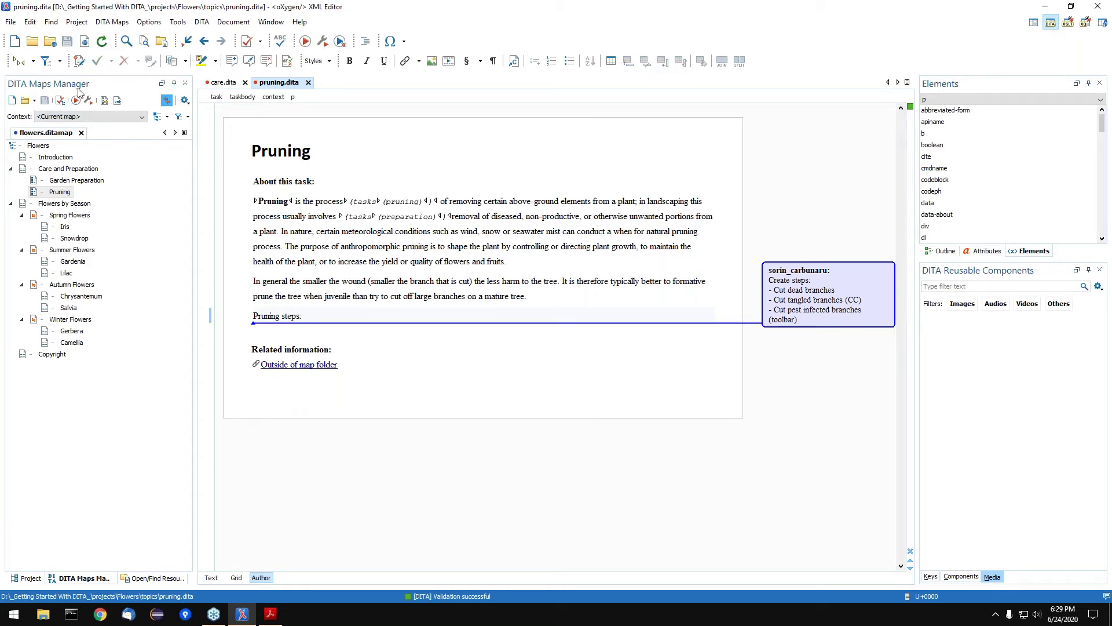
{"action": "left_click", "coordinate": [23, 62]}
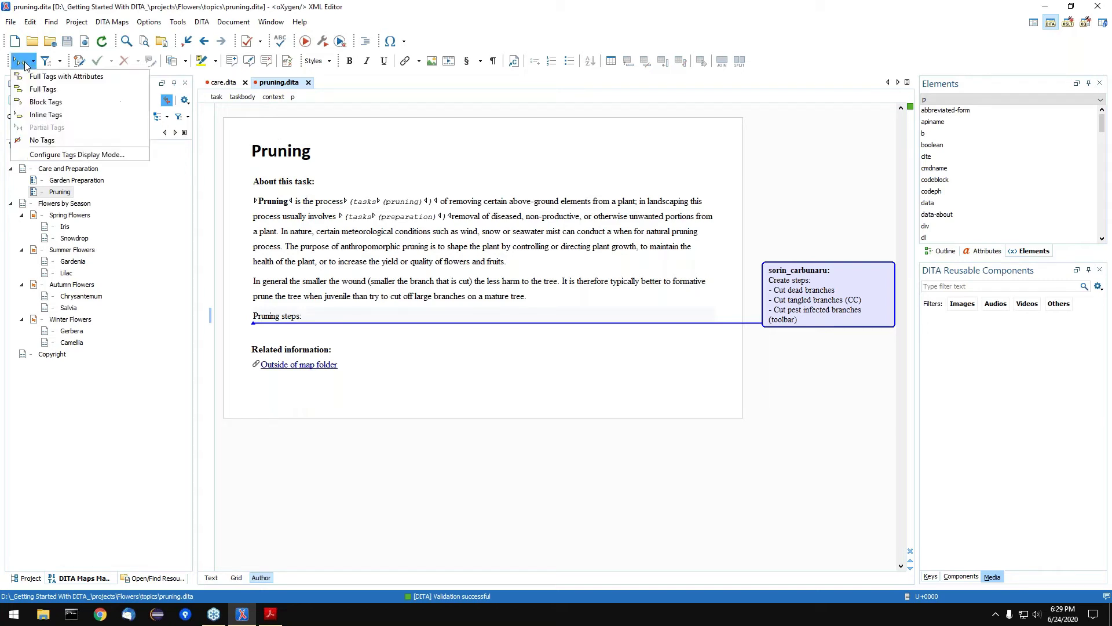
{"action": "left_click", "coordinate": [60, 93]}
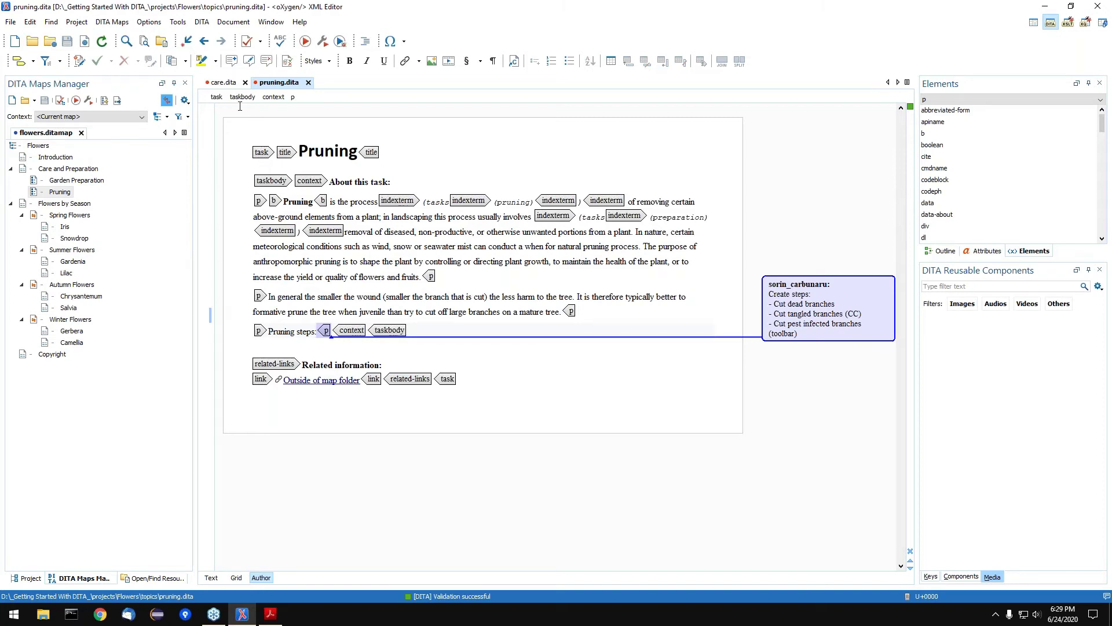
Display care.dita with Full Tags to examine its topic structure against the Pruning task.
{"action": "left_click", "coordinate": [222, 82]}
{"action": "left_click", "coordinate": [358, 215]}
{"action": "left_click", "coordinate": [33, 61]}
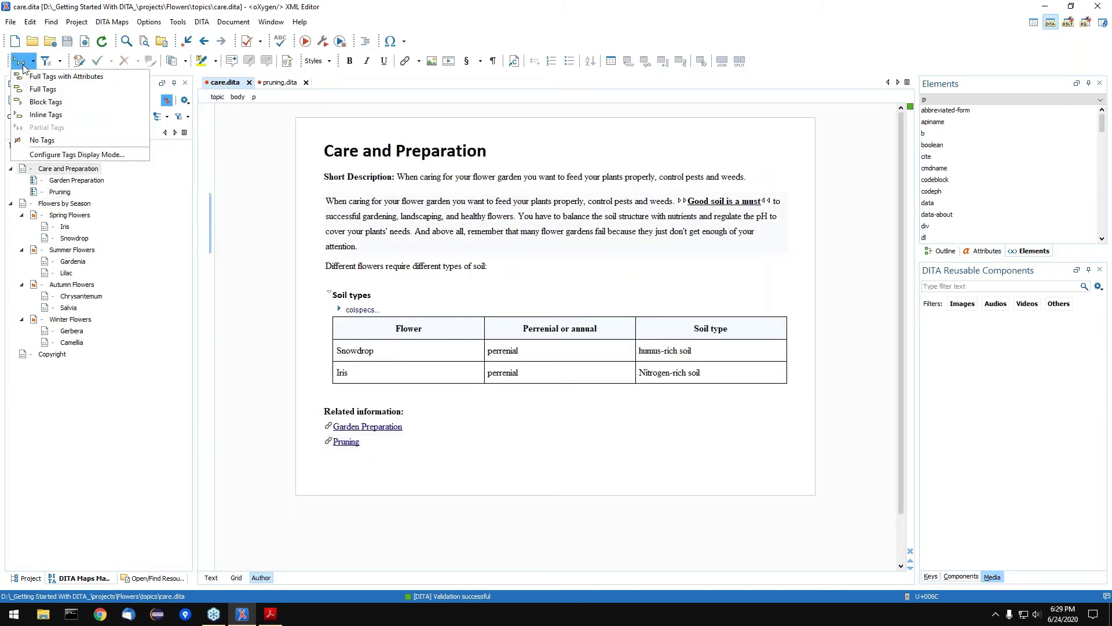
{"action": "left_click", "coordinate": [45, 91]}
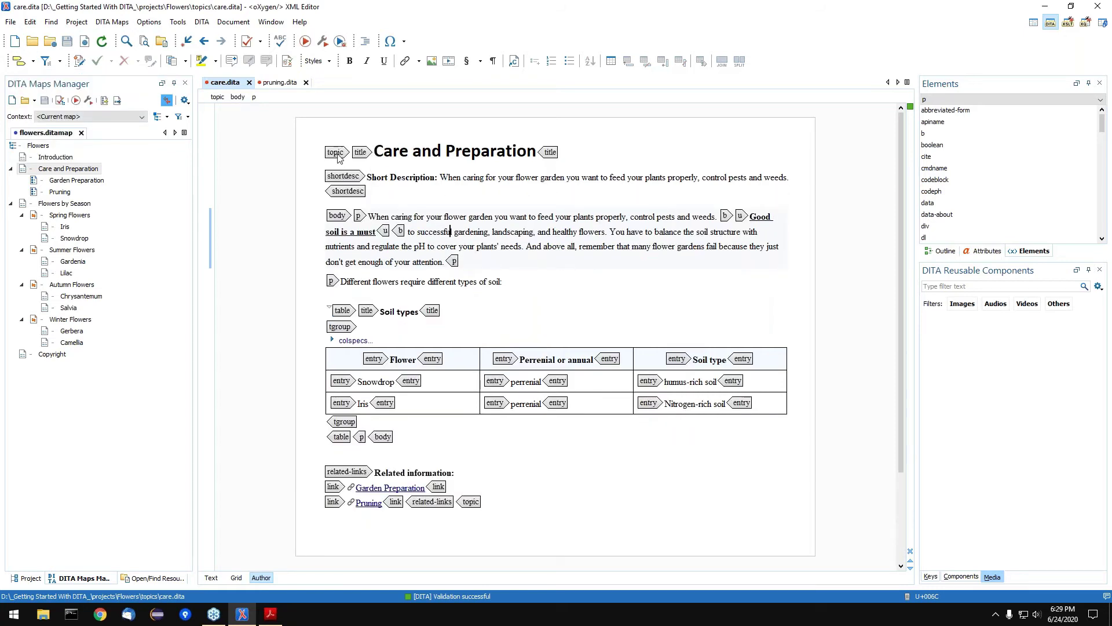
Insert a steps element after the "Pruning steps:" paragraph in pruning.dita.
{"action": "left_click", "coordinate": [280, 83]}
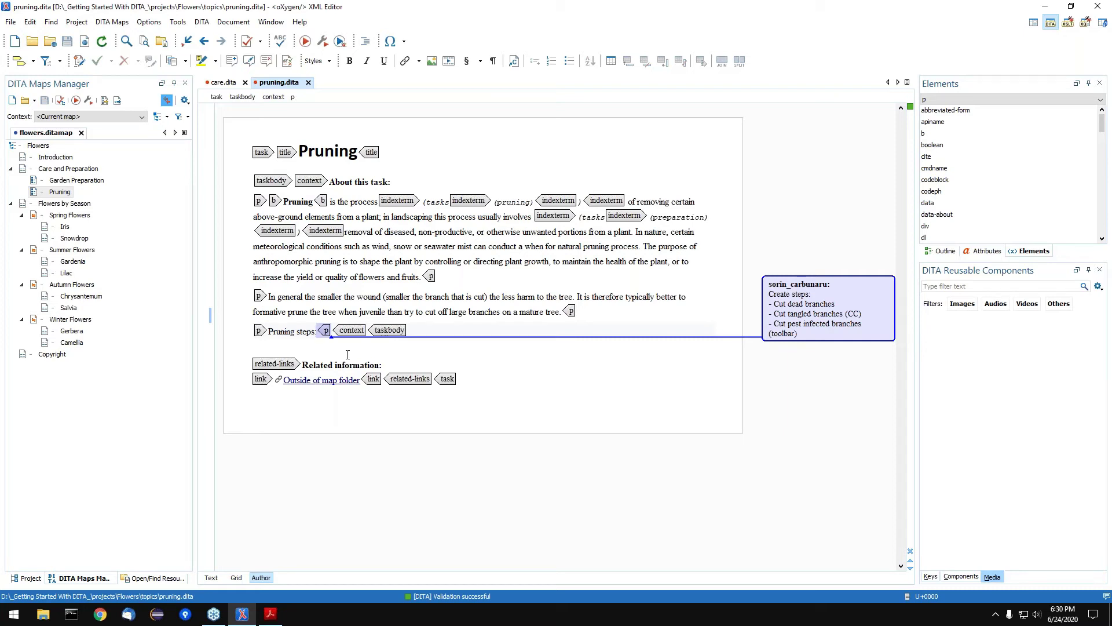
{"action": "key", "text": "Return"}
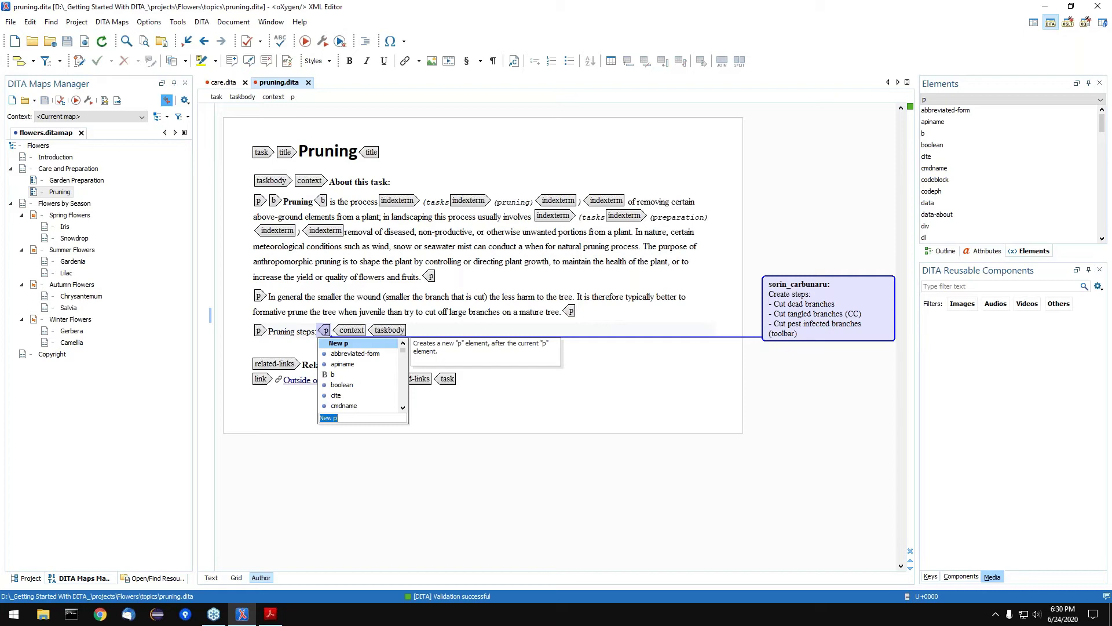
{"action": "type", "text": "steps"}
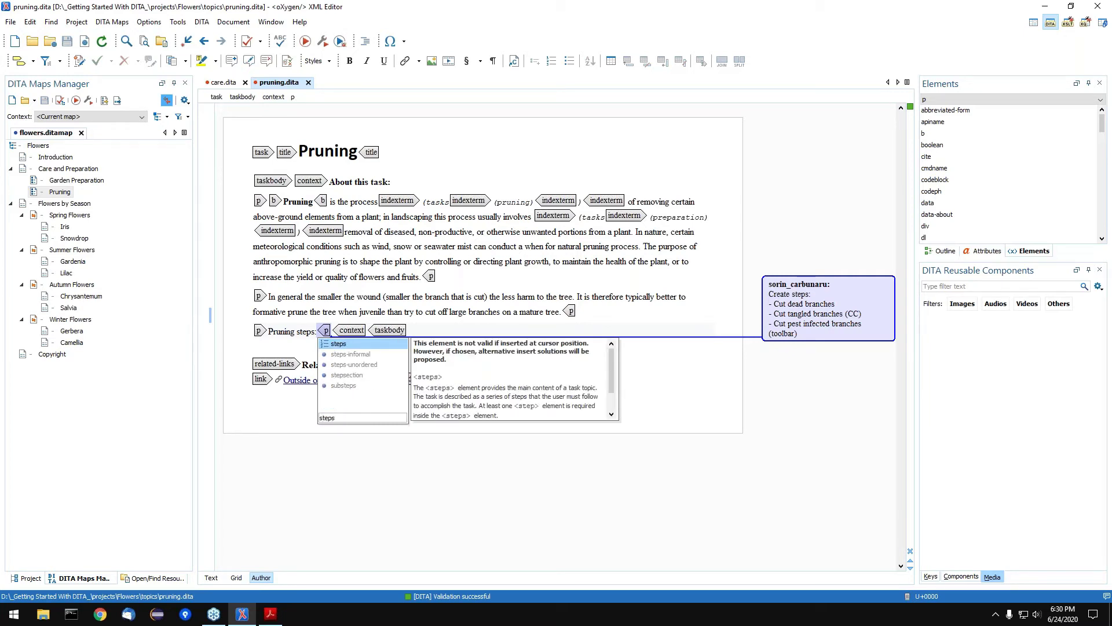
{"action": "key", "text": "Return"}
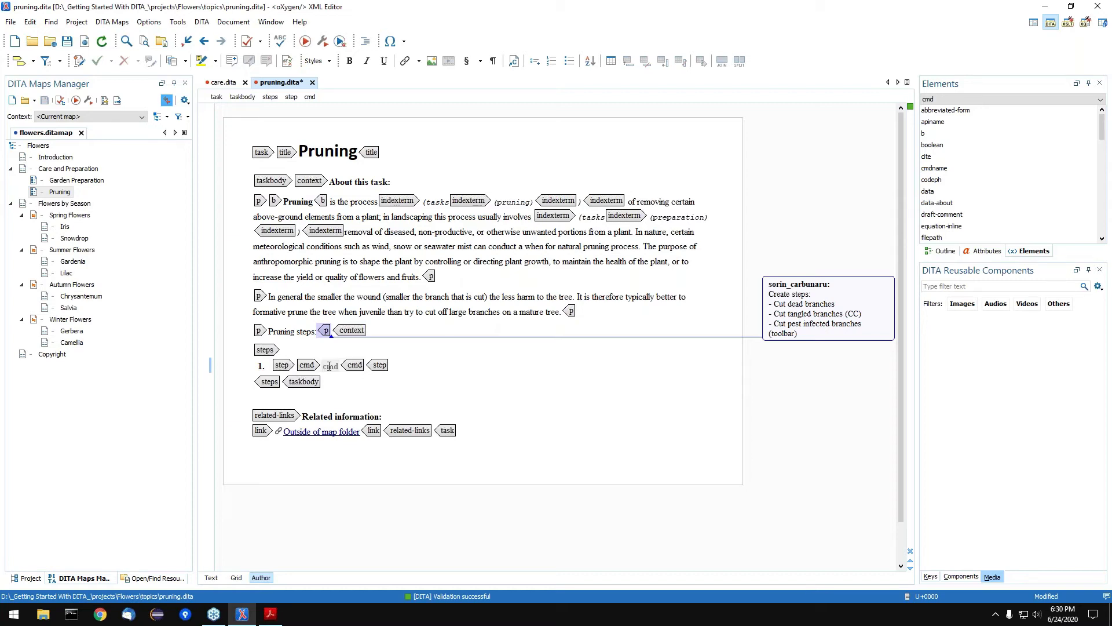
Enter "Cut dead branches." as the command of the first pruning step.
{"action": "type", "text": "Cut br"}
{"action": "key", "text": "BackSpace"}
{"action": "key", "text": "BackSpace"}
{"action": "type", "text": "dead"}
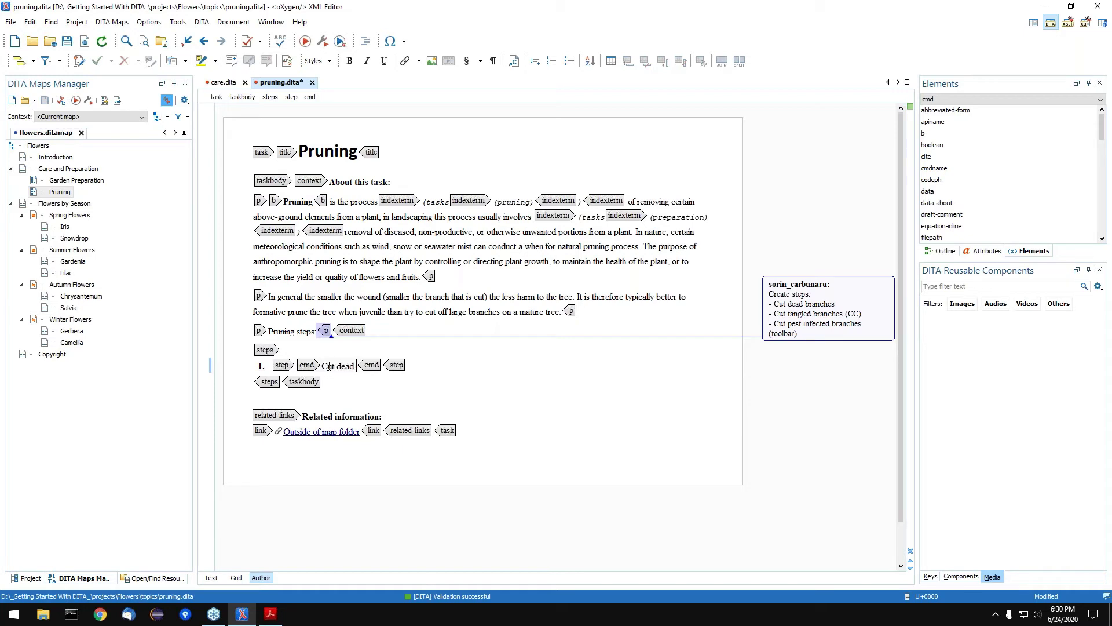
{"action": "type", "text": " branches."}
Add a second pruning step with the command "Cut tangled branches.".
{"action": "key", "text": "Return"}
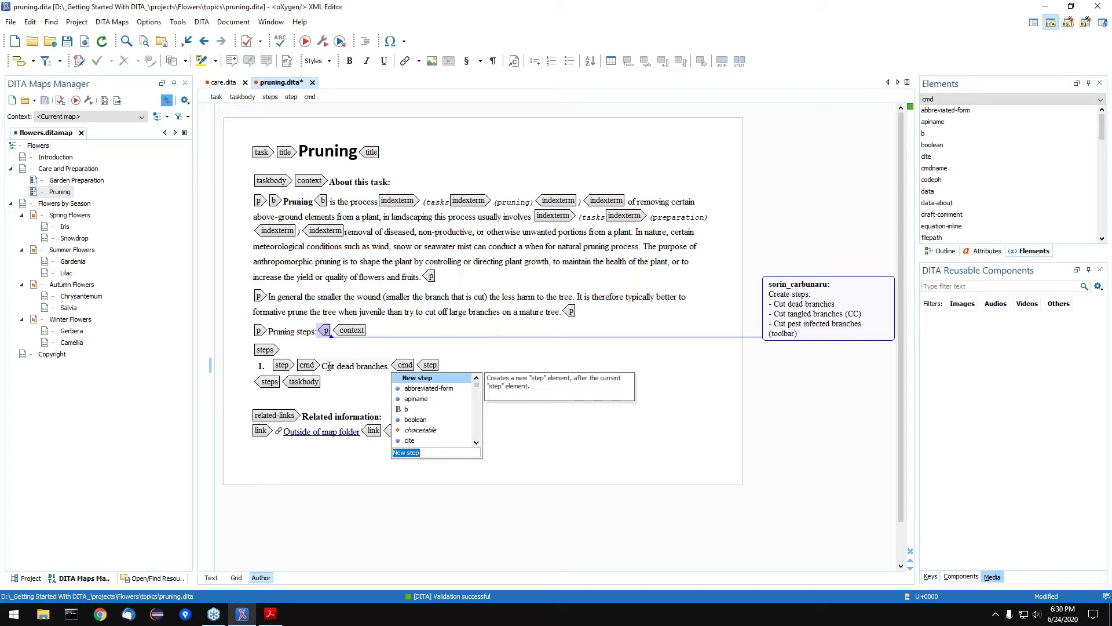
{"action": "key", "text": "Return"}
{"action": "type", "text": "Cut ta"}
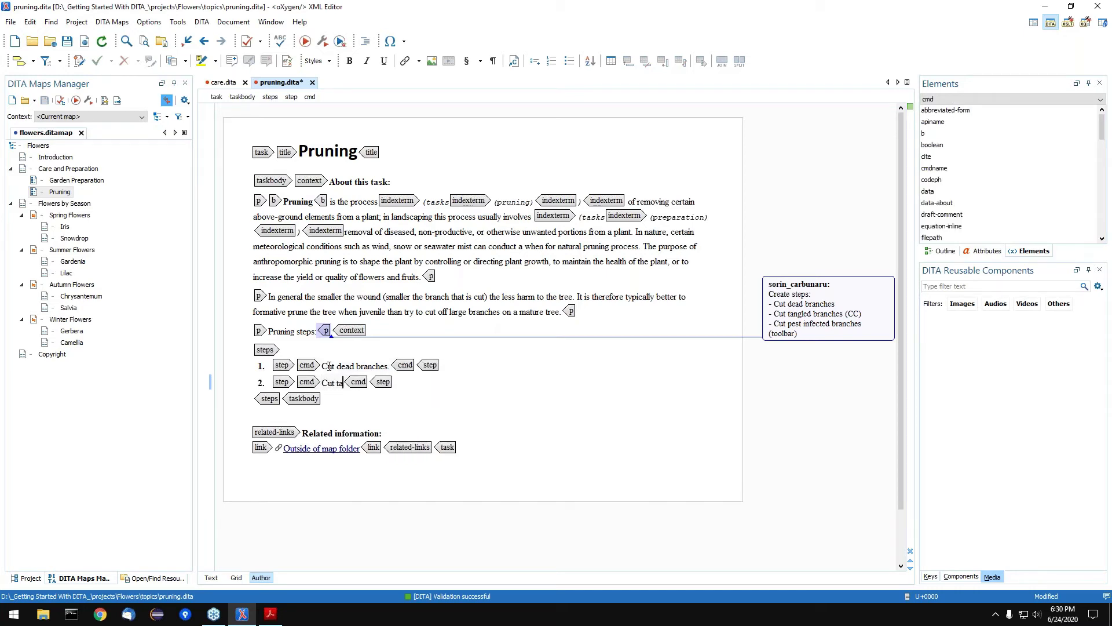
{"action": "type", "text": "ngled branches."}
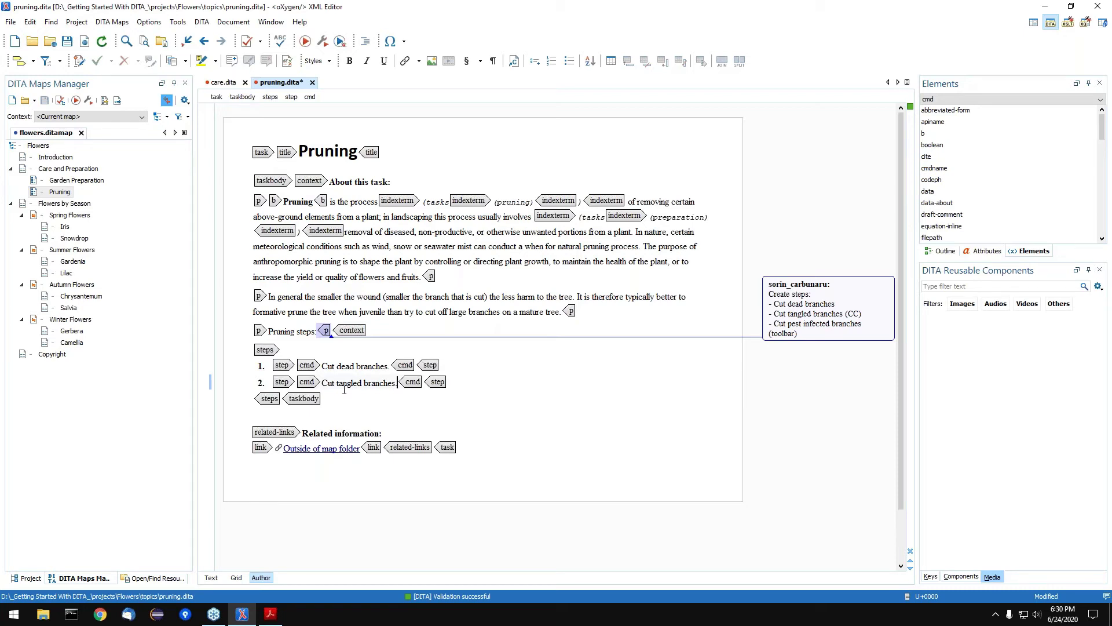
Add a third pruning step with the command "Cut pest-infected branches." and save the topic.
{"action": "left_click", "coordinate": [534, 62]}
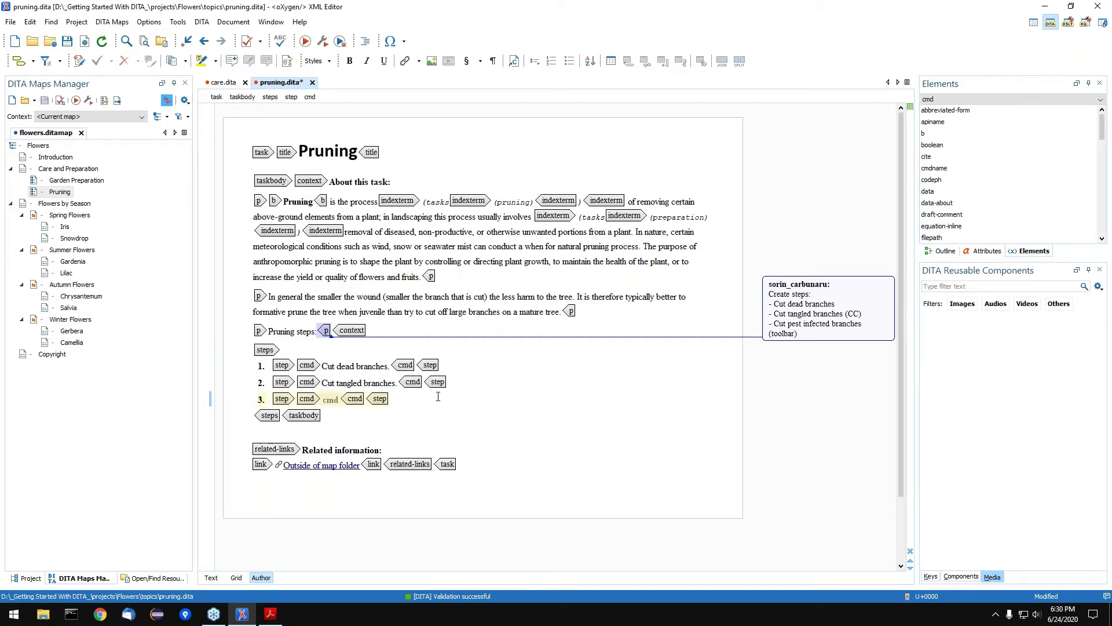
{"action": "type", "text": "Cut pest-"}
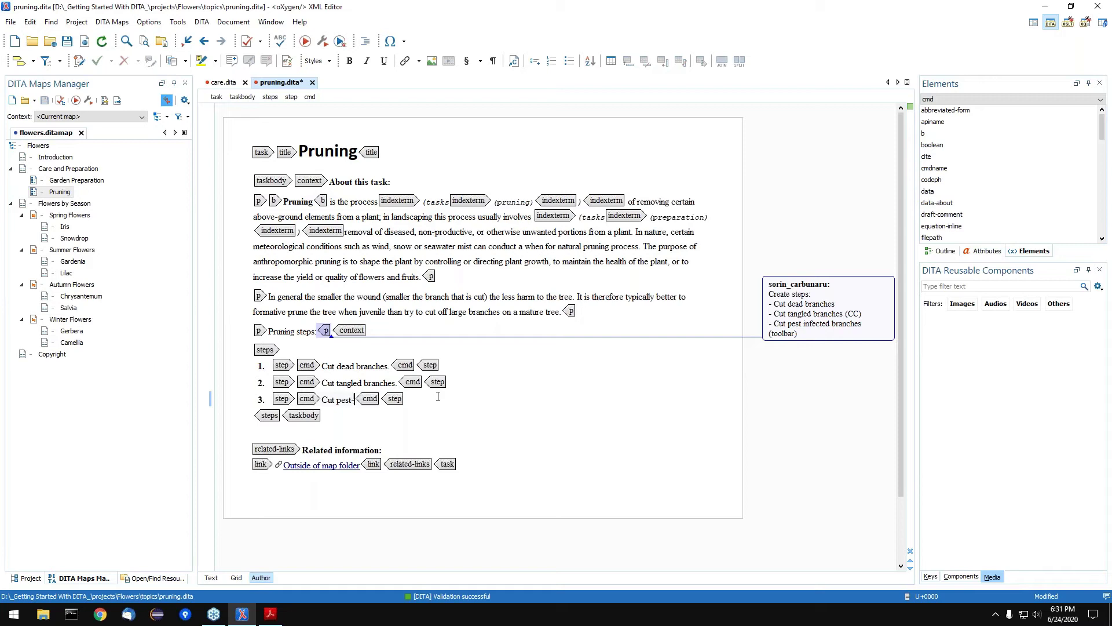
{"action": "type", "text": "infected branches."}
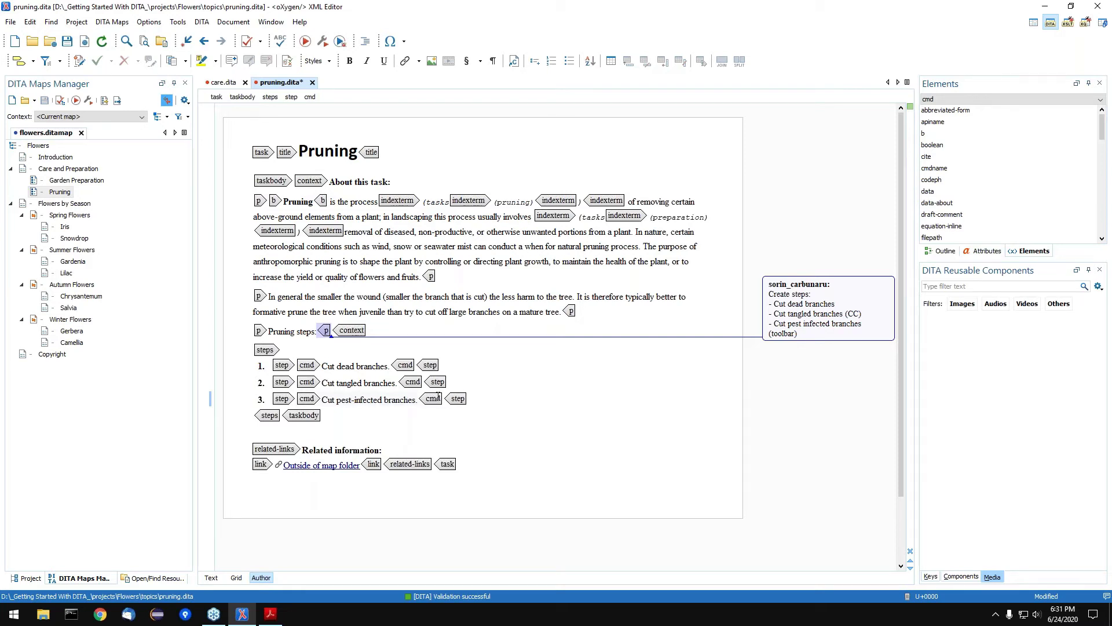
{"action": "key", "text": "ctrl+s"}
{"action": "left_click", "coordinate": [361, 288]}
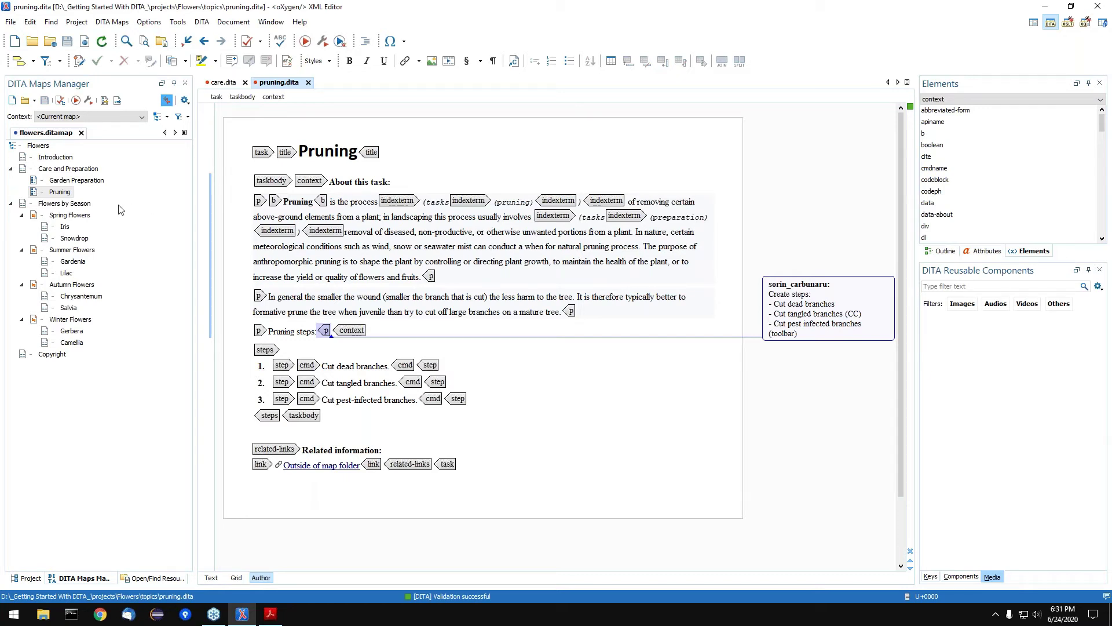
Open the Snowdrop topic and create a working set named "resources" for the DITA reusable components.
{"action": "double_click", "coordinate": [76, 240]}
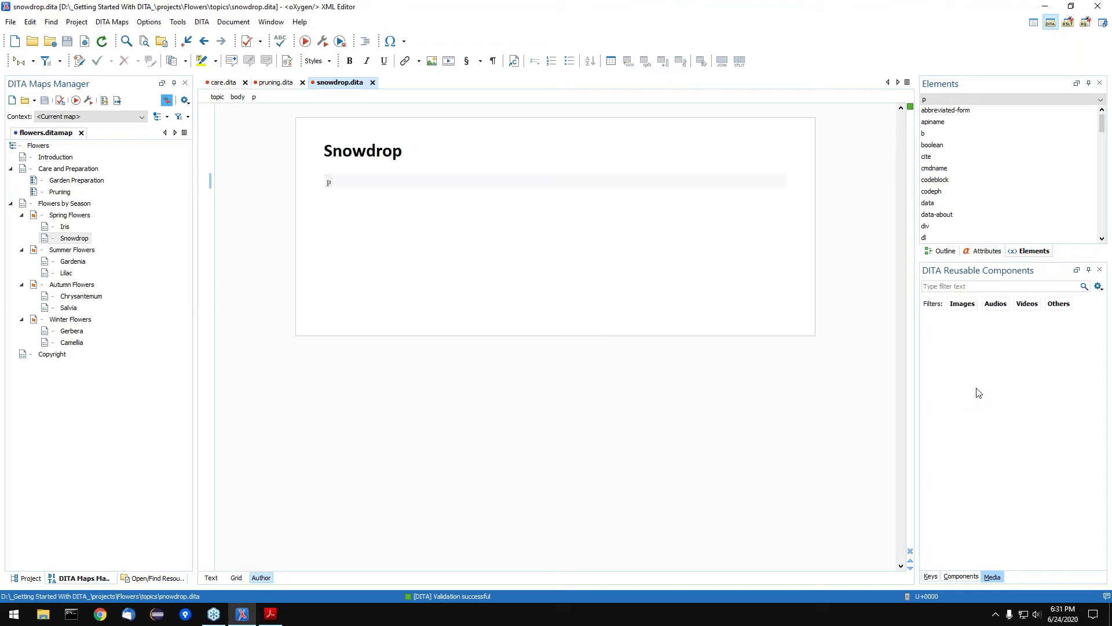
{"action": "left_click", "coordinate": [1100, 289]}
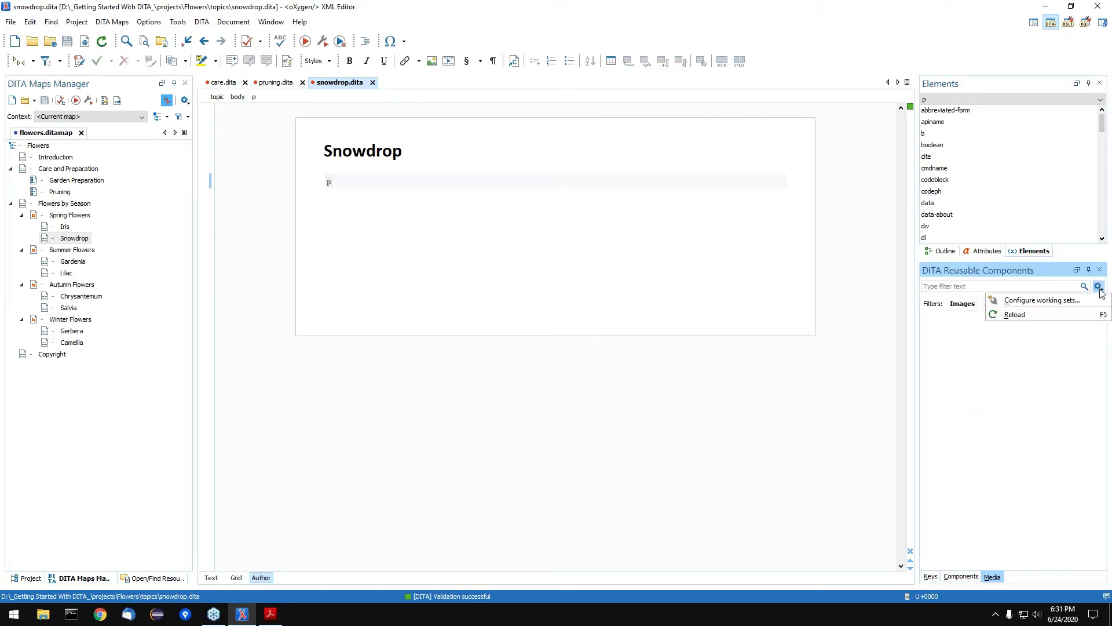
{"action": "left_click", "coordinate": [1071, 302]}
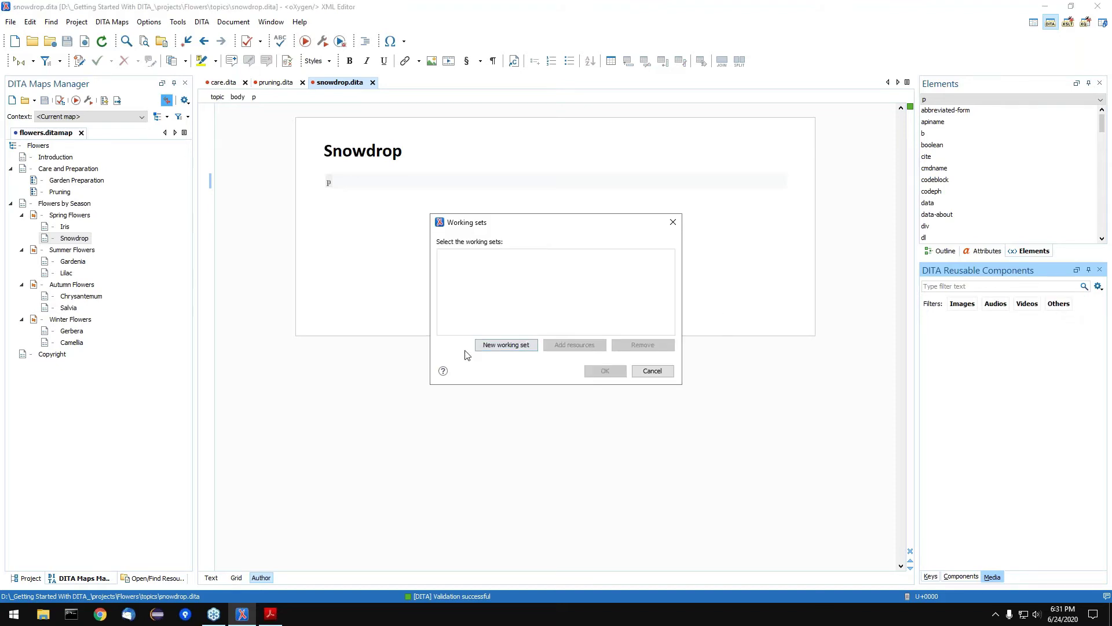
{"action": "left_click", "coordinate": [483, 344]}
{"action": "type", "text": "resources"}
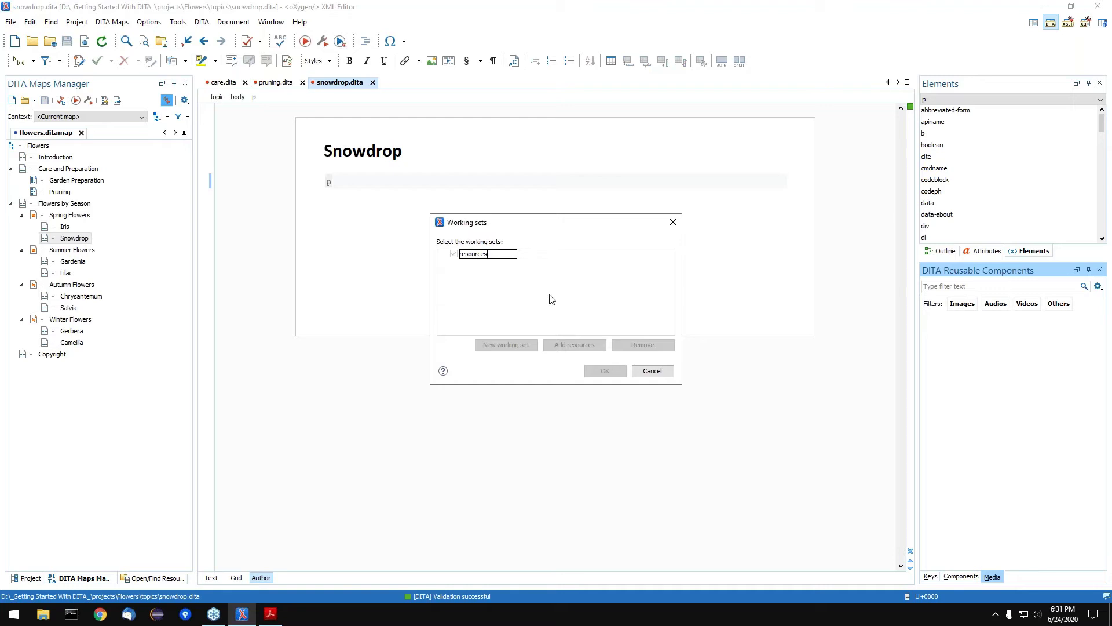
{"action": "key", "text": "Return"}
Add the images and videos folders of the Flowers project to the "resources" working set and apply it.
{"action": "left_click", "coordinate": [570, 346]}
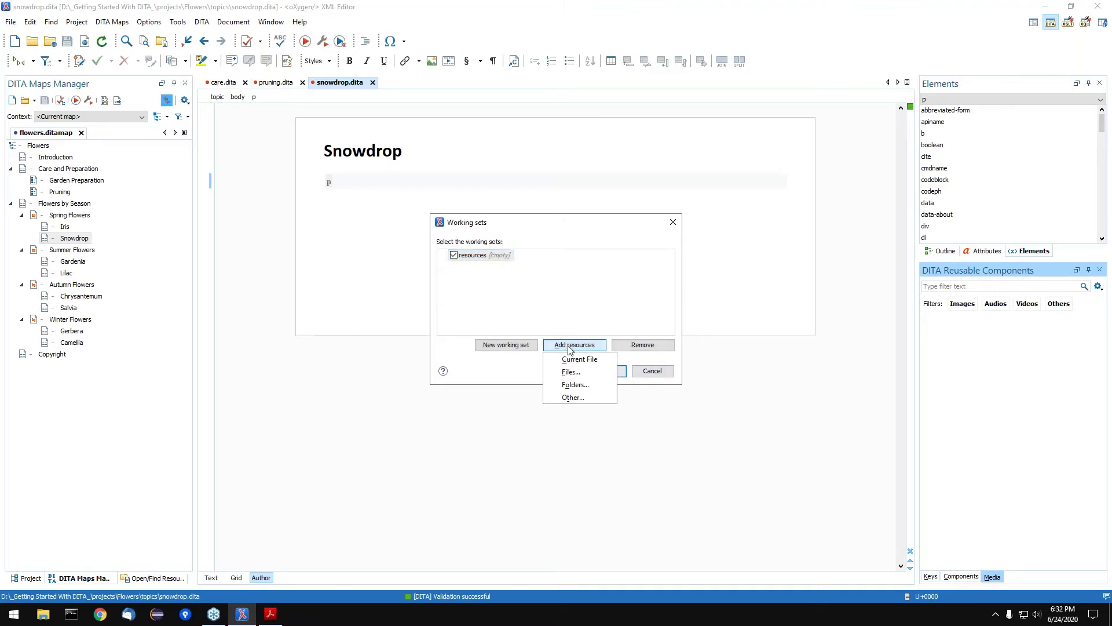
{"action": "left_click", "coordinate": [580, 385]}
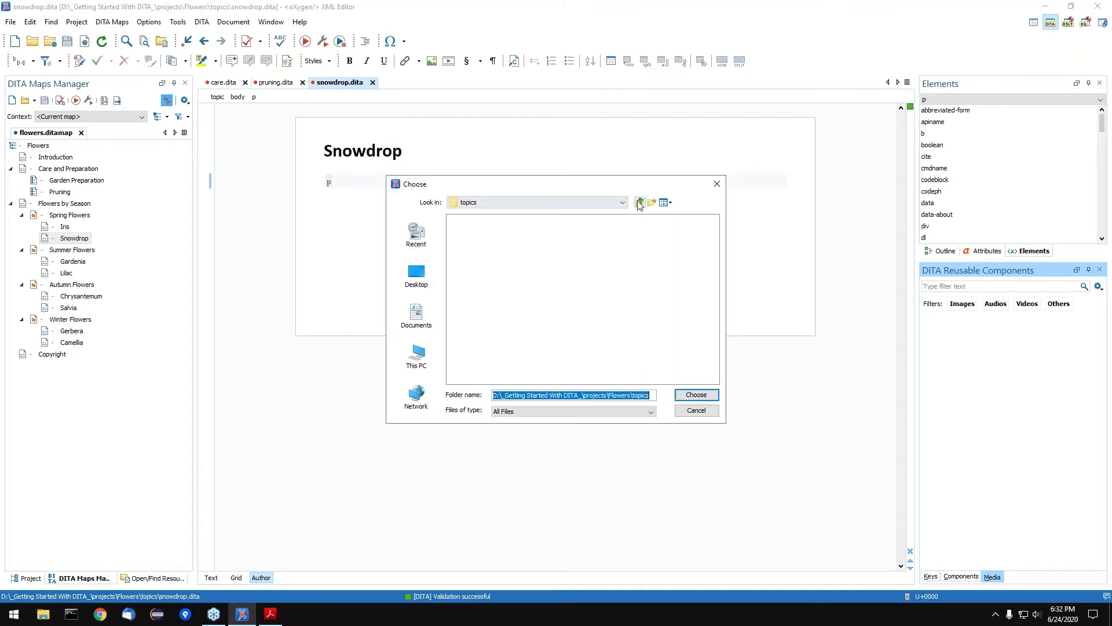
{"action": "left_click", "coordinate": [639, 203]}
{"action": "left_click", "coordinate": [477, 222]}
{"action": "left_click", "coordinate": [469, 241], "text": "shift"}
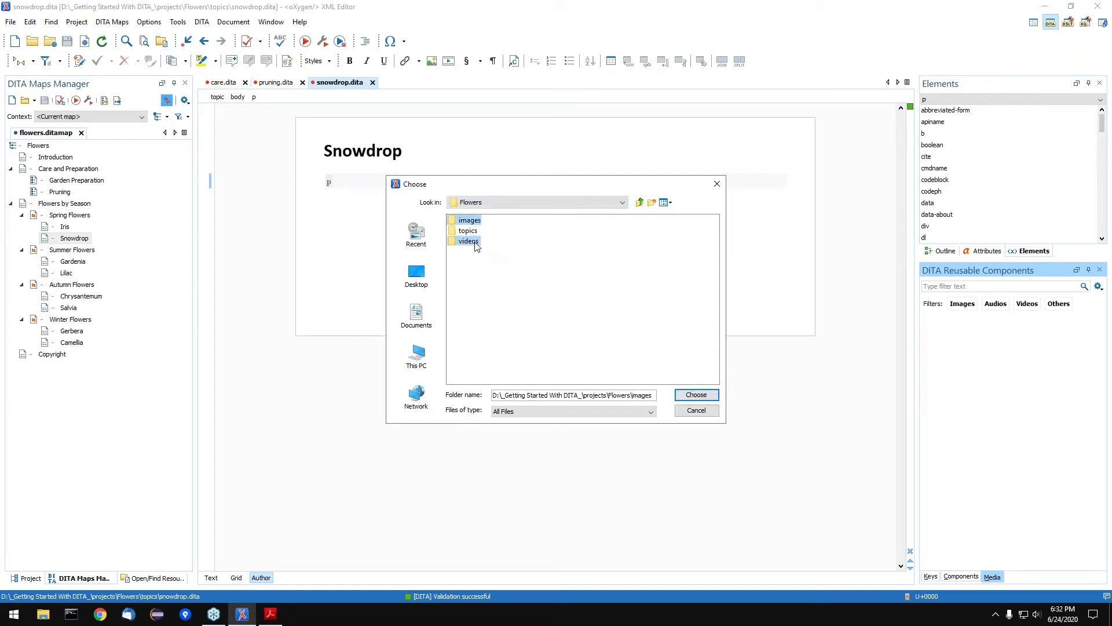
{"action": "left_click", "coordinate": [689, 395]}
{"action": "left_click", "coordinate": [605, 372]}
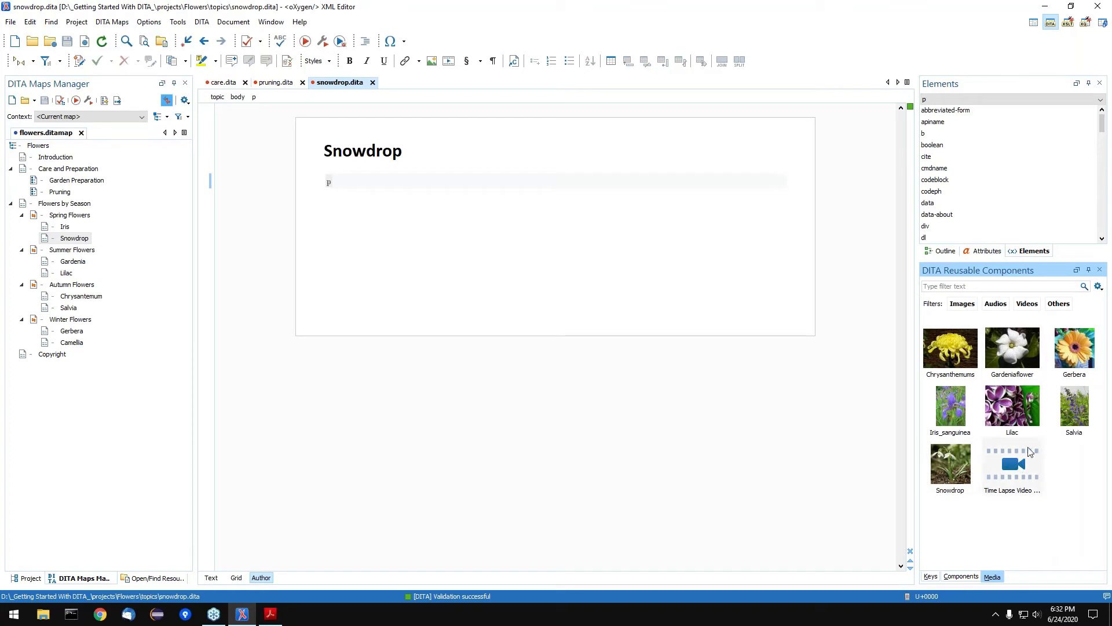
Insert the reusable Snowdrop image into the empty paragraph of the Snowdrop topic and save the topic.
{"action": "right_click", "coordinate": [951, 465]}
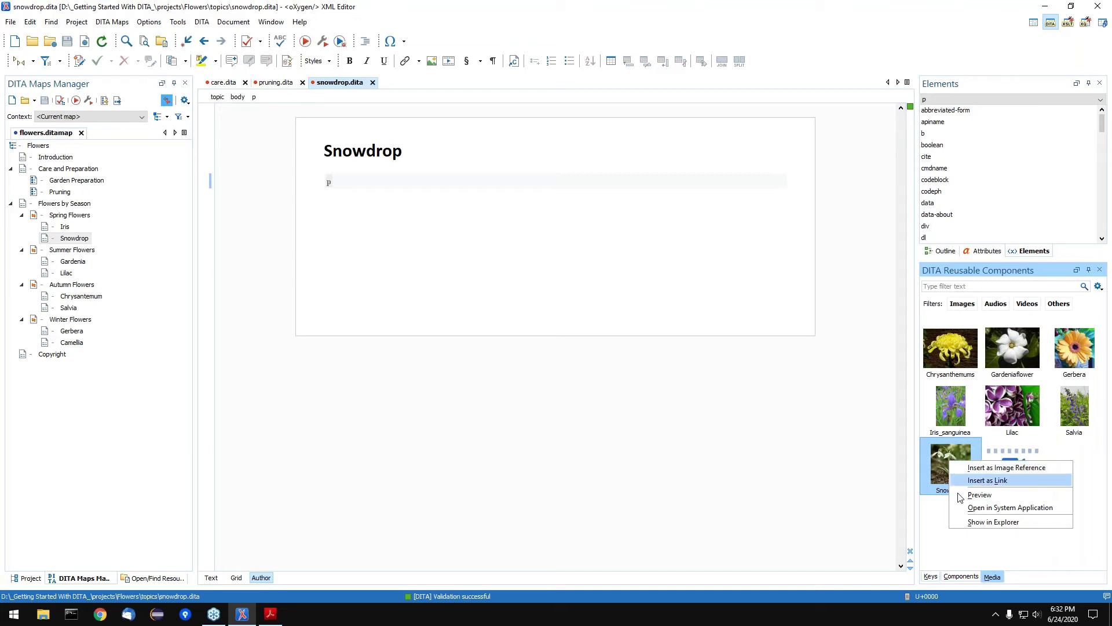
{"action": "left_click", "coordinate": [940, 551]}
{"action": "mouse_move", "coordinate": [957, 471]}
{"action": "left_mouse_down"}
{"action": "mouse_move", "coordinate": [725, 323]}
{"action": "mouse_move", "coordinate": [415, 210]}
{"action": "left_mouse_up"}
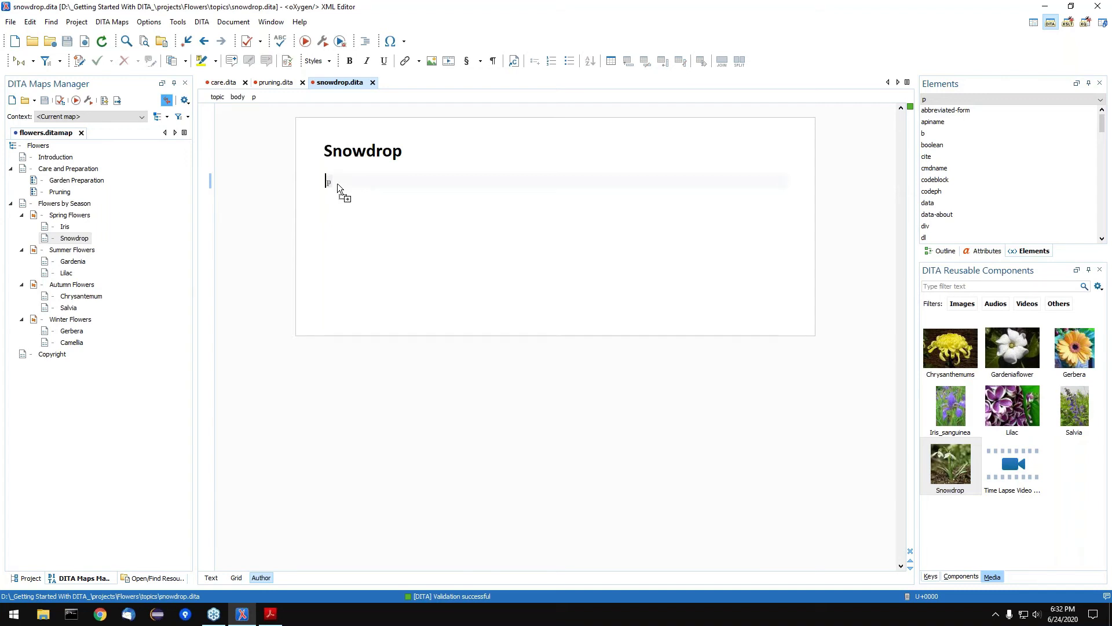
{"action": "left_click_drag", "start_coordinate": [337, 183], "coordinate": [338, 184]}
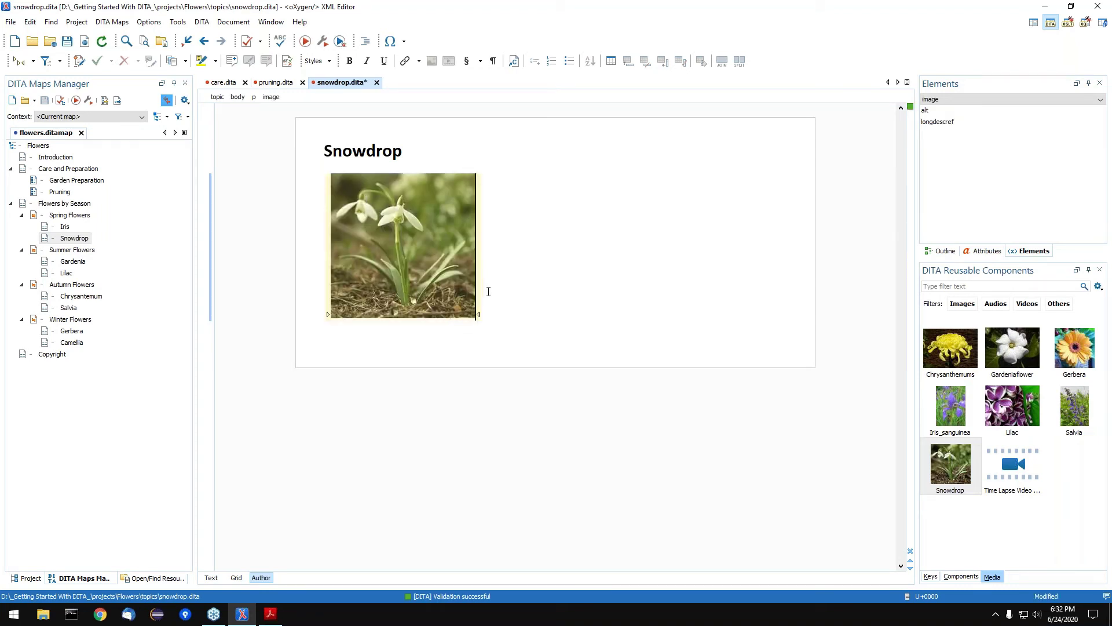
{"action": "key", "text": "ctrl+s"}
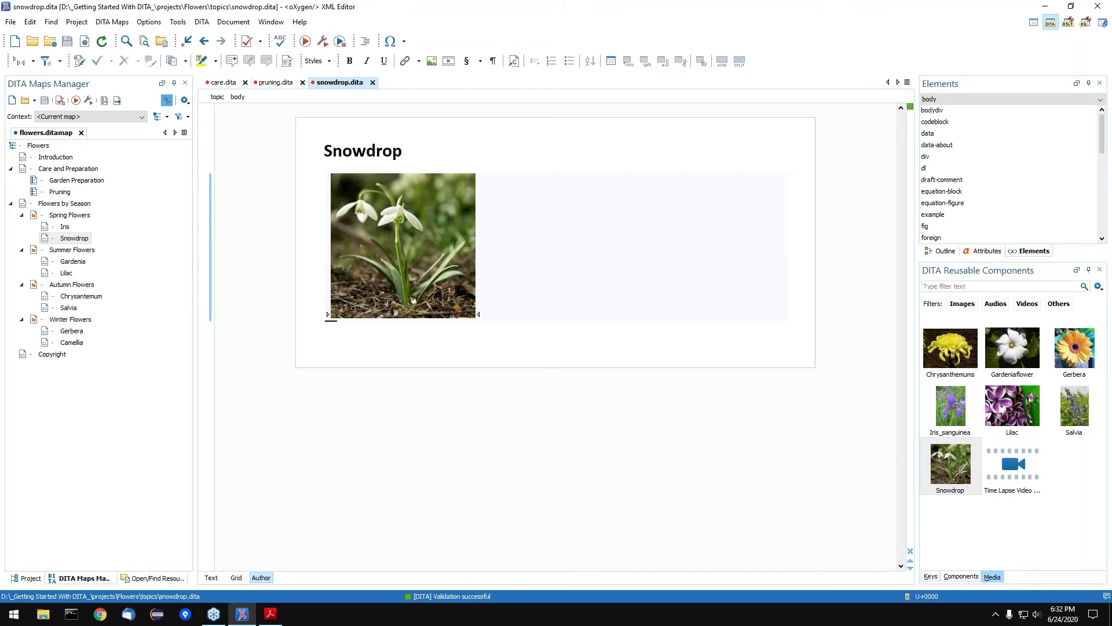
Insert the reusable Time Lapse Video below the image in the Snowdrop topic.
{"action": "left_click", "coordinate": [430, 68]}
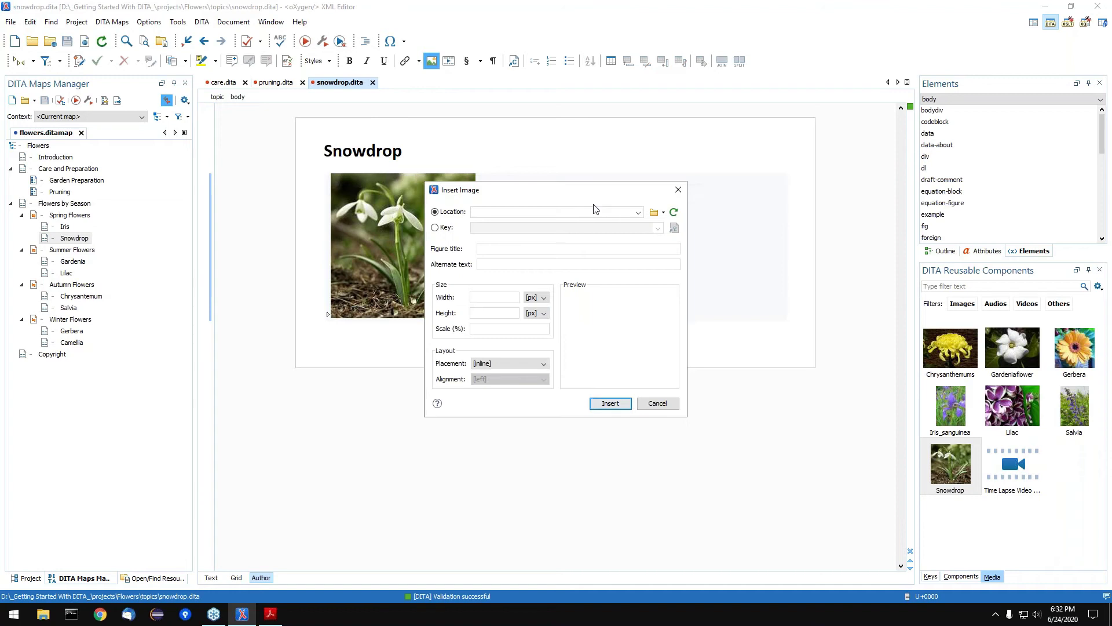
{"action": "left_click", "coordinate": [678, 190]}
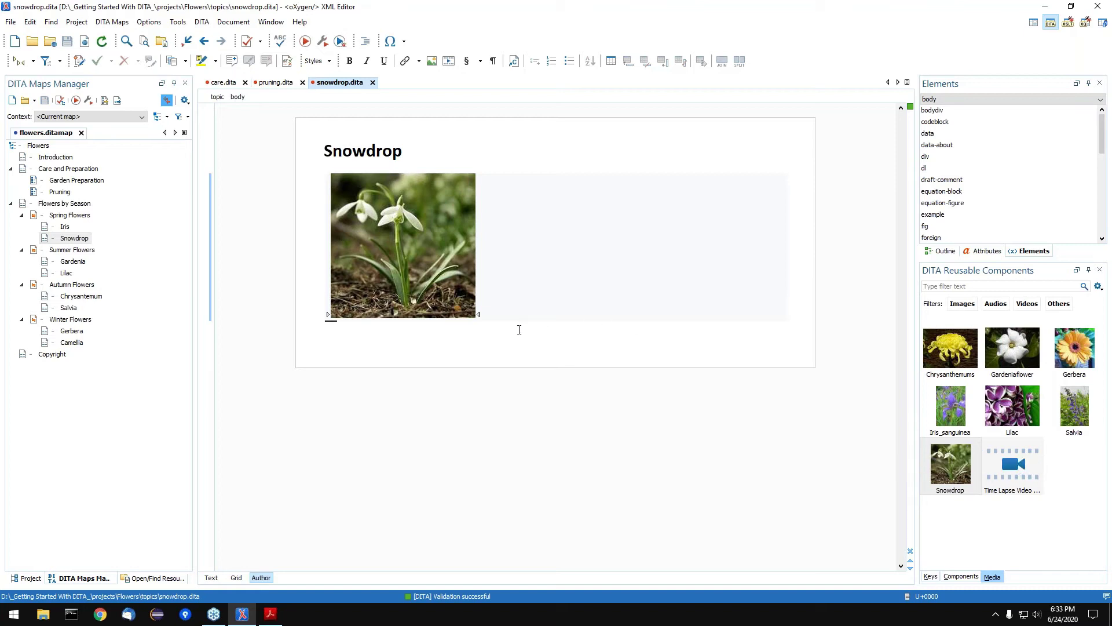
{"action": "left_click_drag", "start_coordinate": [1013, 465], "coordinate": [528, 324]}
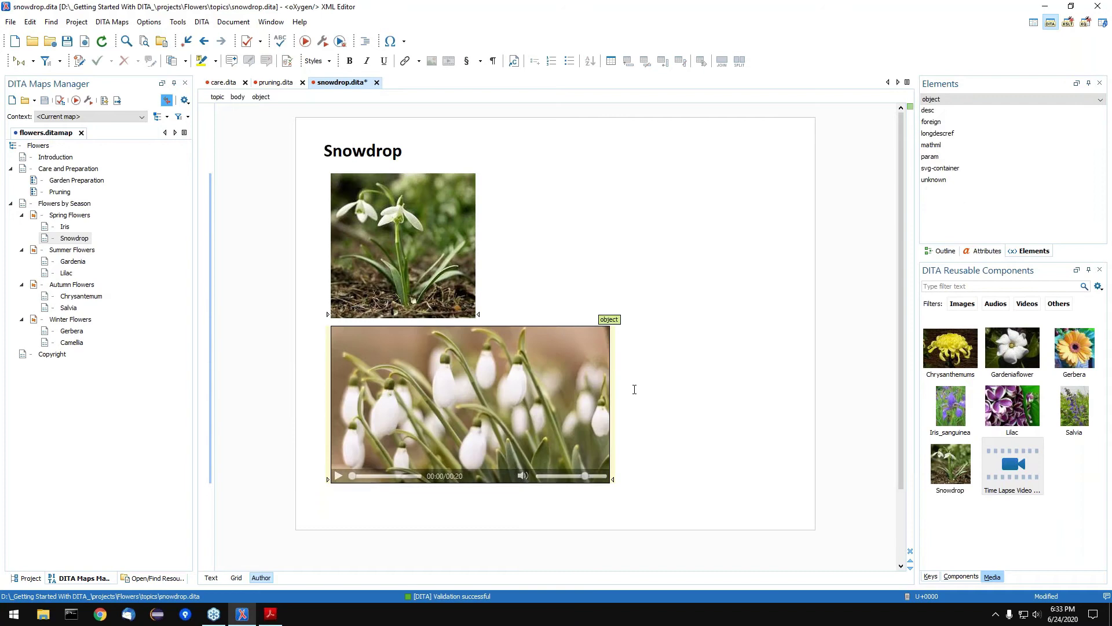
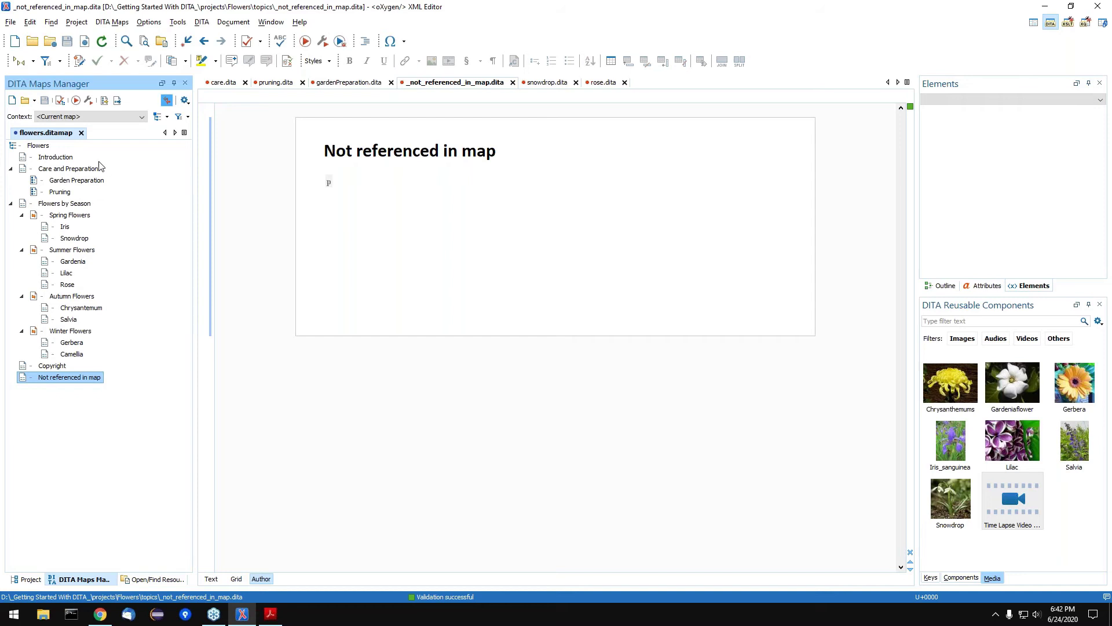
Remove the project's WebHelp Responsive copy scenario and associate the map with "DITA Map PDF - based on HTML5 & CSS".
{"action": "left_click", "coordinate": [89, 101]}
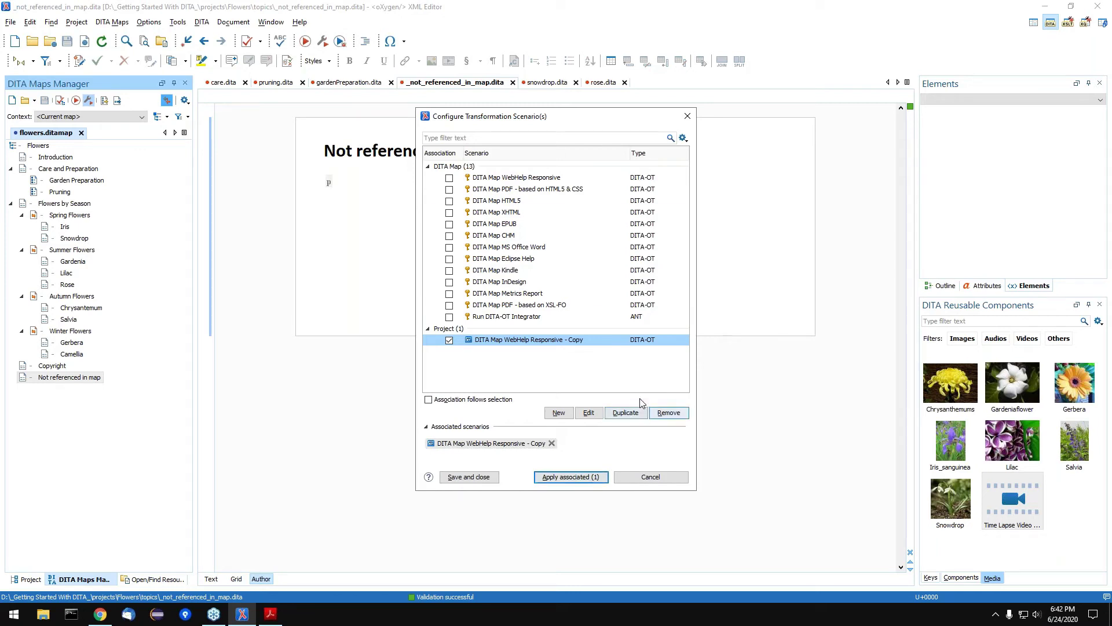
{"action": "left_click", "coordinate": [669, 412]}
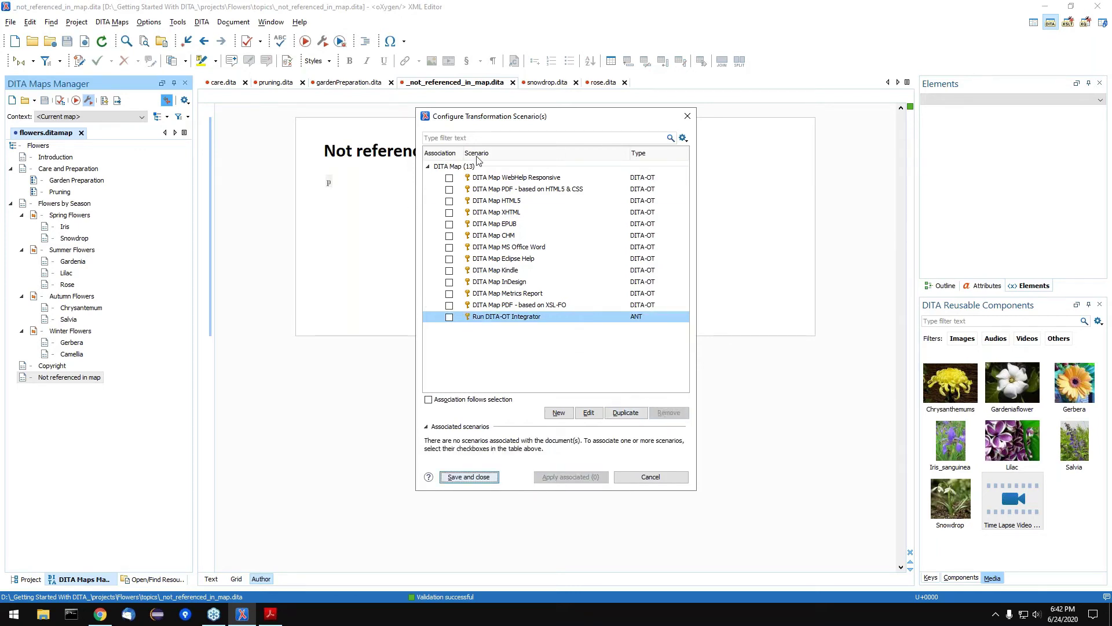
{"action": "left_click", "coordinate": [515, 179]}
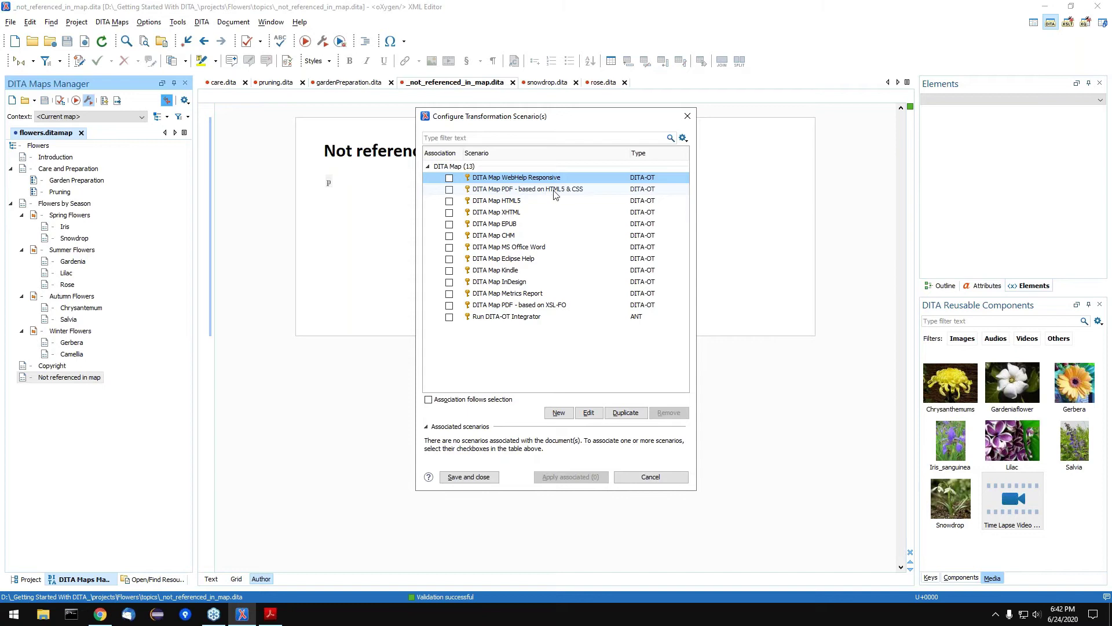
{"action": "left_click", "coordinate": [450, 190]}
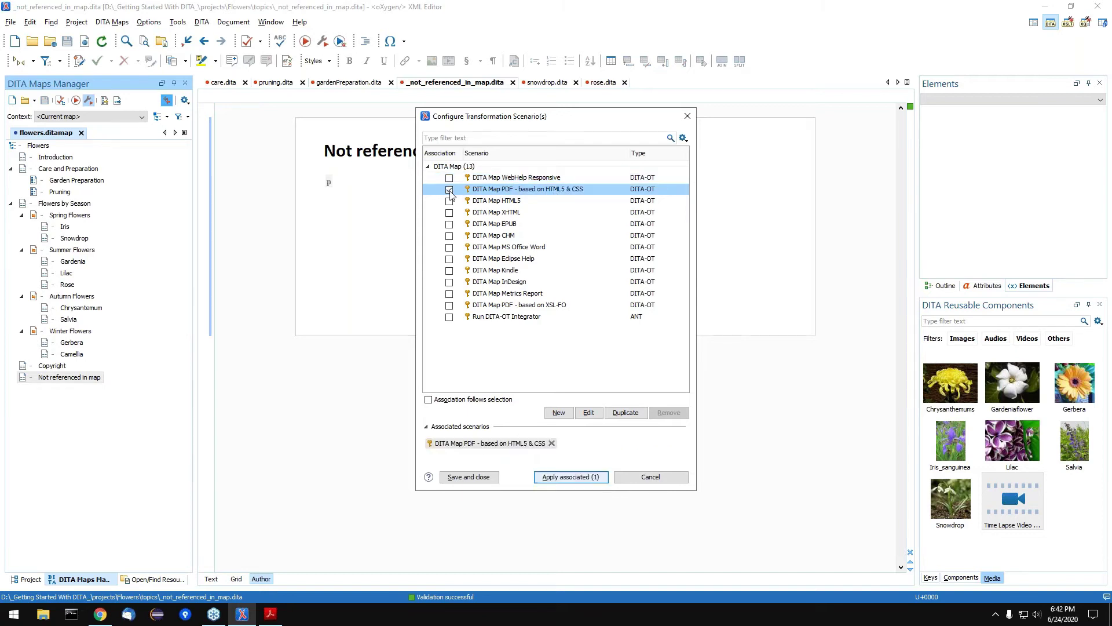
Duplicate the DITA Map WebHelp Responsive scenario for editing and choose the Green [tiles] publishing template.
{"action": "left_click", "coordinate": [497, 178]}
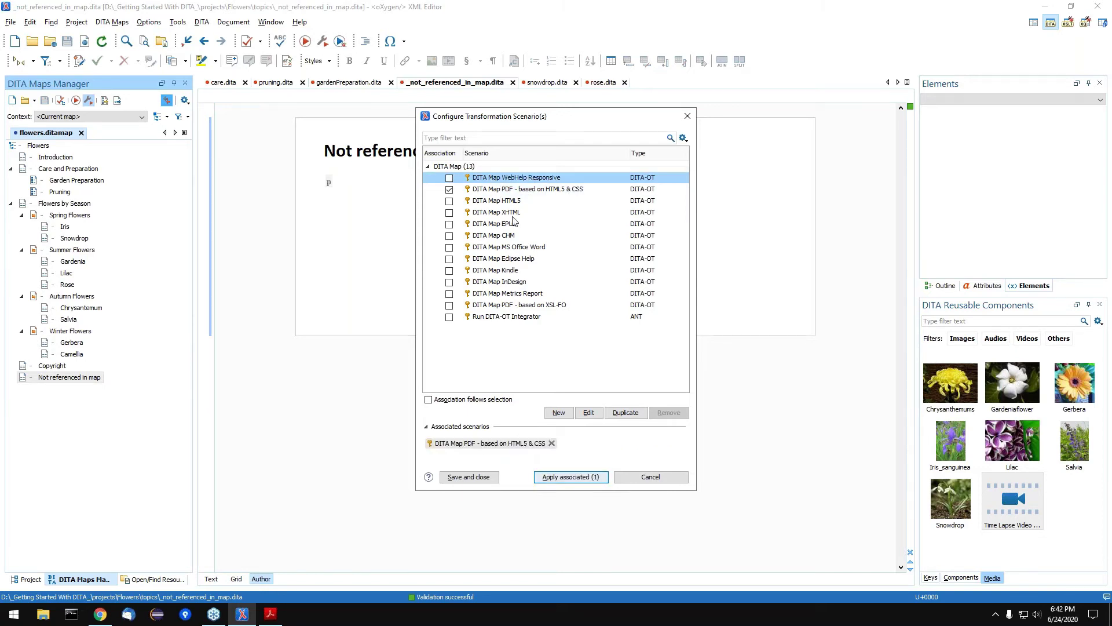
{"action": "left_click", "coordinate": [589, 413]}
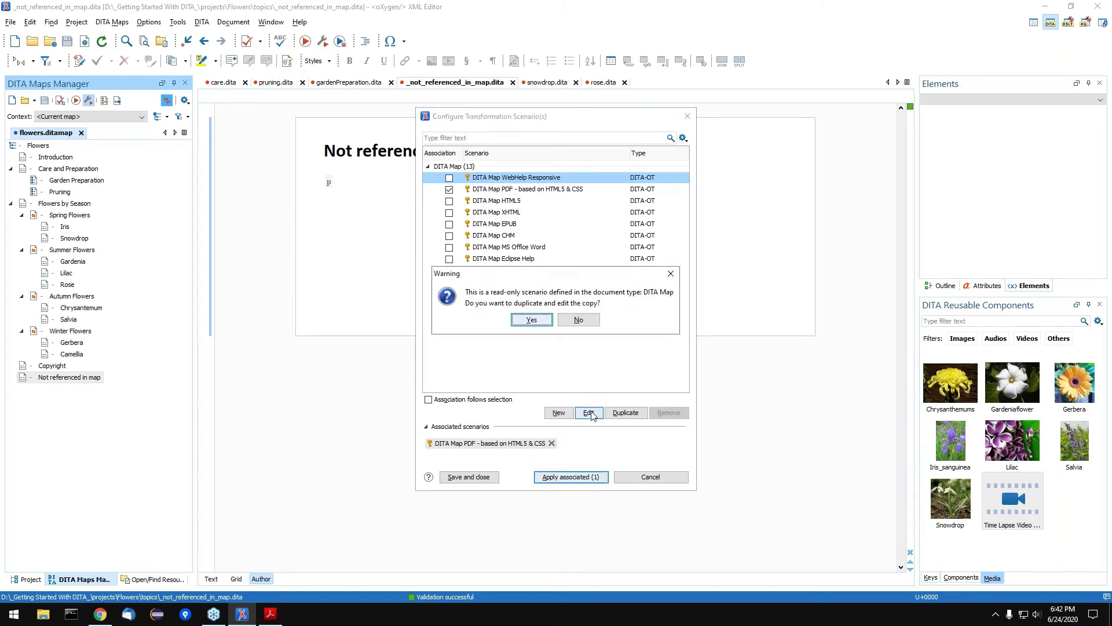
{"action": "left_click", "coordinate": [528, 320]}
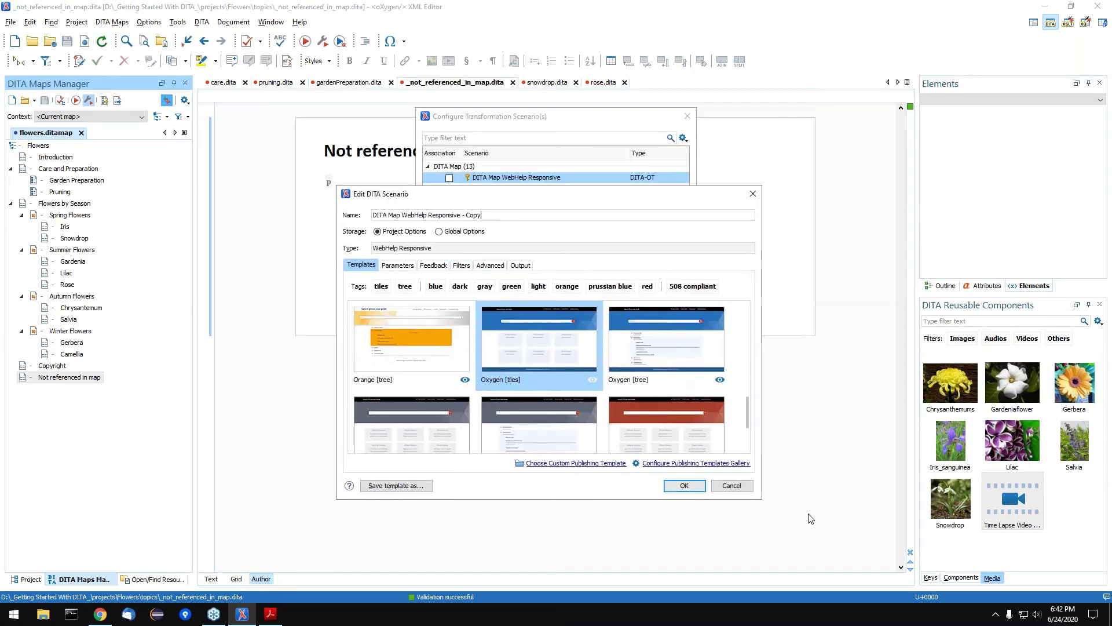
{"action": "left_click_drag", "start_coordinate": [762, 498], "coordinate": [837, 560]}
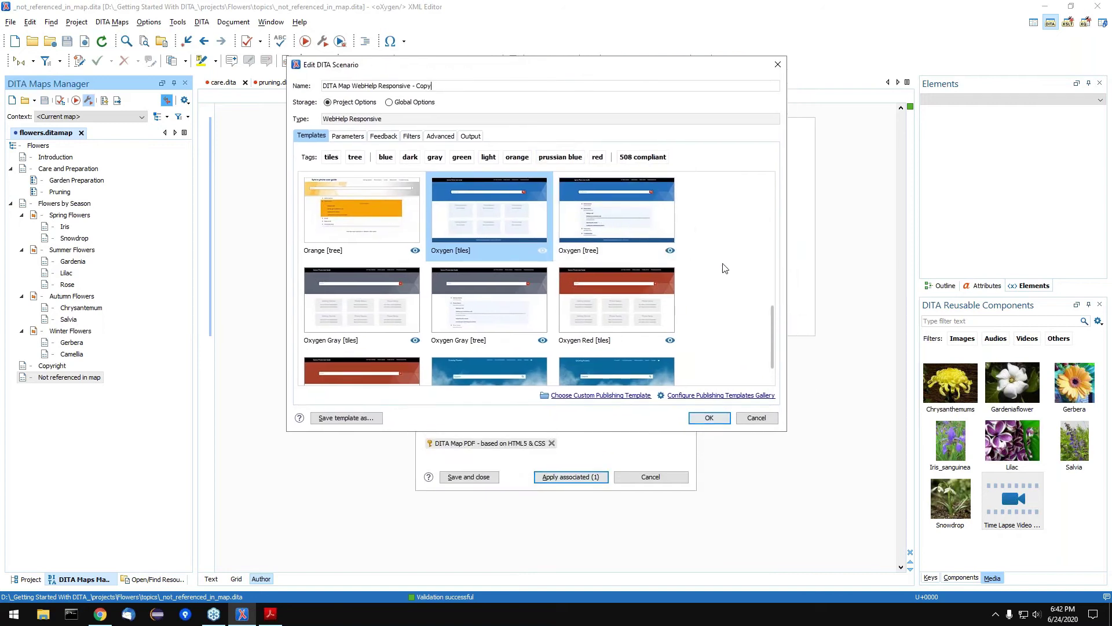
{"action": "scroll", "coordinate": [725, 268], "scroll_direction": "up", "scroll_amount": 4}
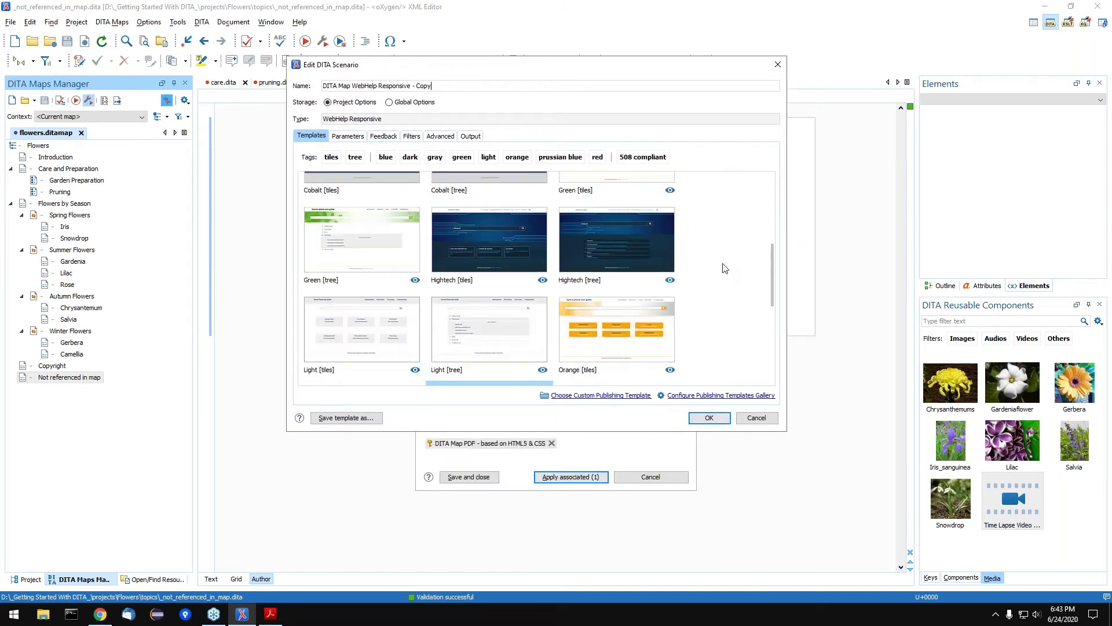
{"action": "scroll", "coordinate": [623, 239], "scroll_direction": "up", "scroll_amount": 1}
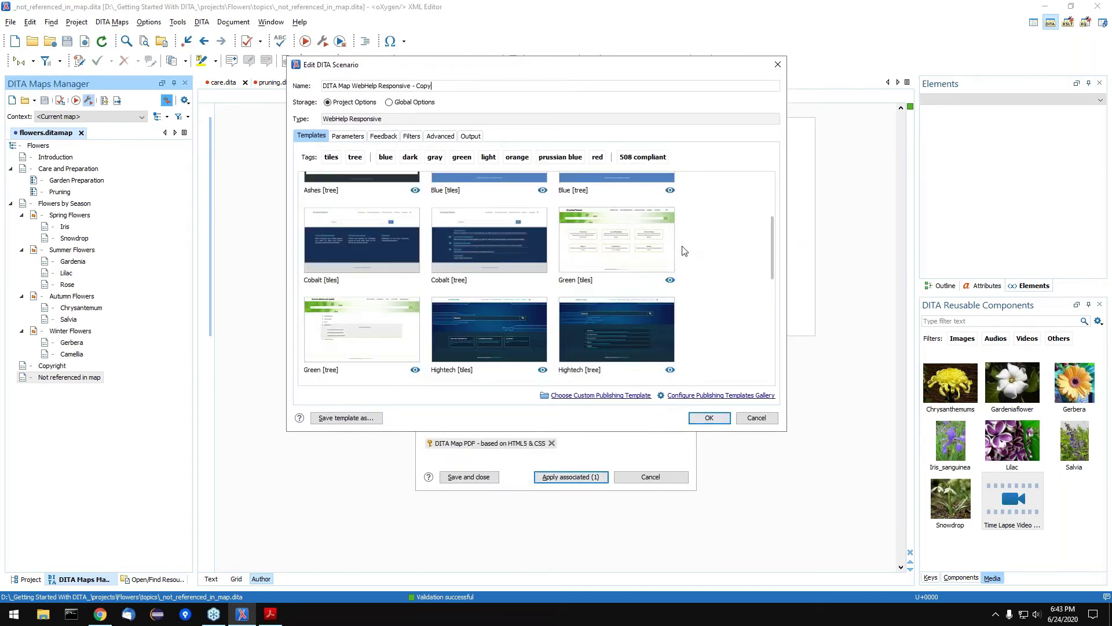
{"action": "left_click", "coordinate": [623, 244]}
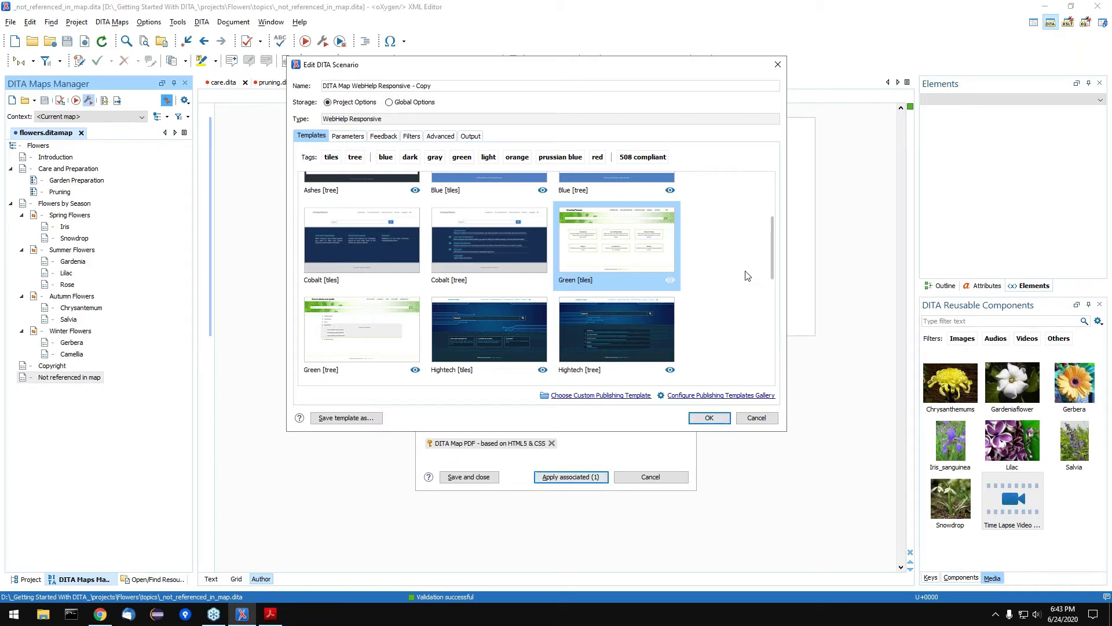
Set the scenario's fix.external.refs.com.oxygenxml parameter to true and save the WebHelp Responsive copy.
{"action": "left_click", "coordinate": [385, 137]}
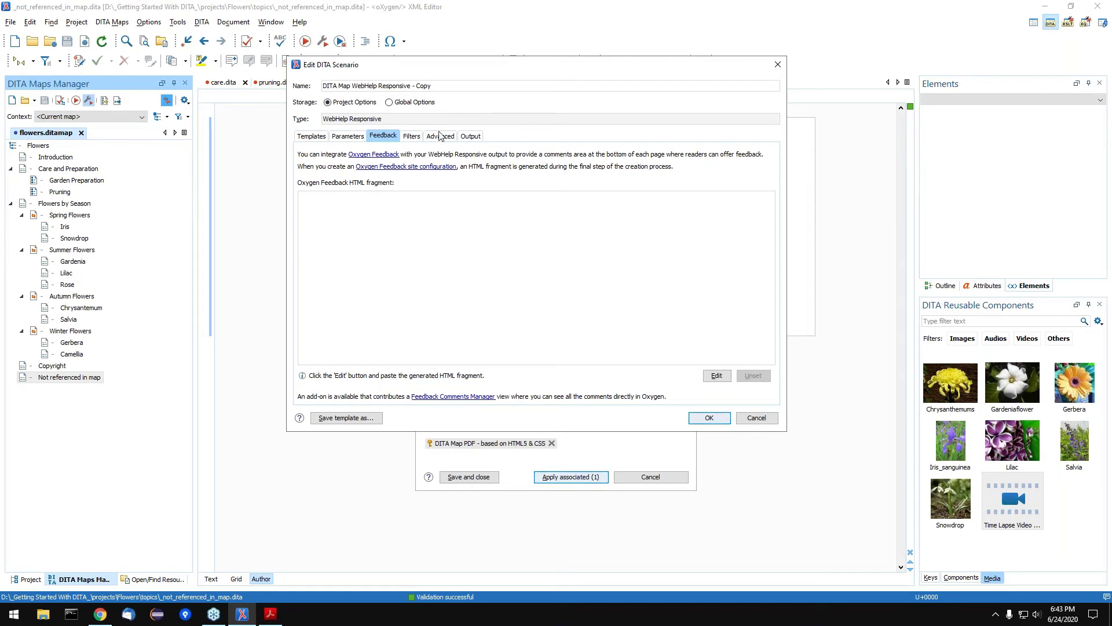
{"action": "left_click", "coordinate": [349, 137]}
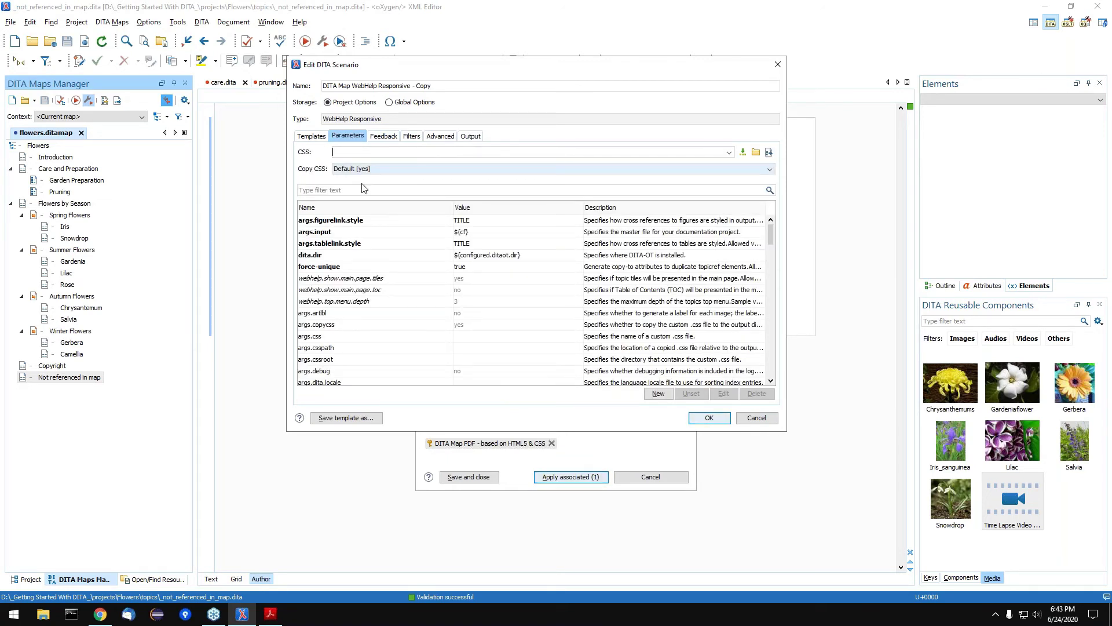
{"action": "left_click", "coordinate": [334, 189]}
{"action": "type", "text": "fi"}
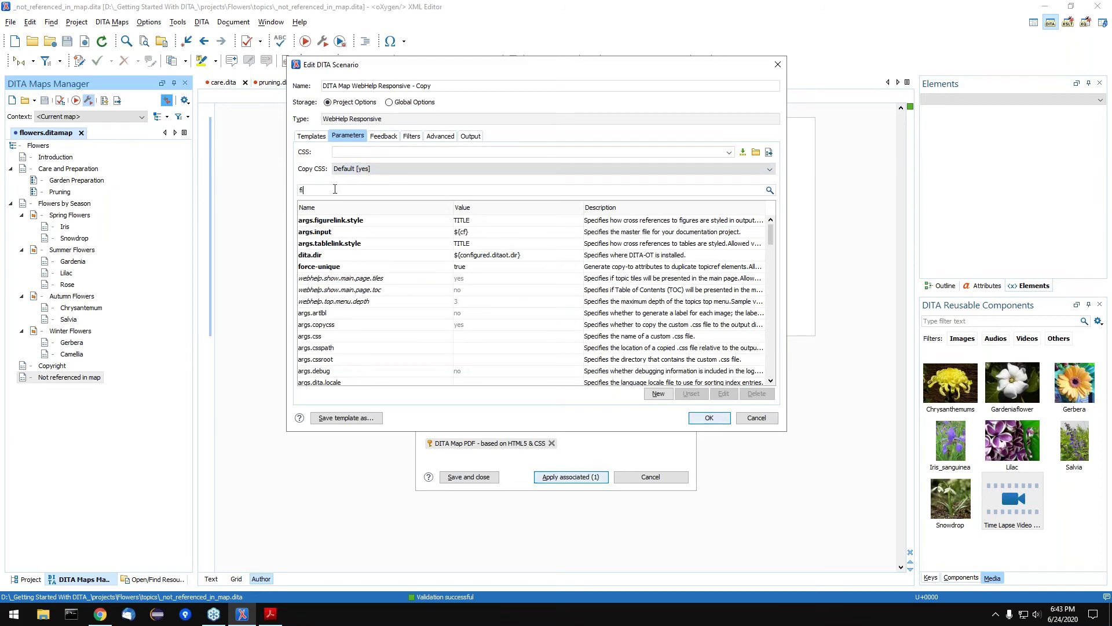
{"action": "type", "text": "x"}
{"action": "double_click", "coordinate": [488, 224]}
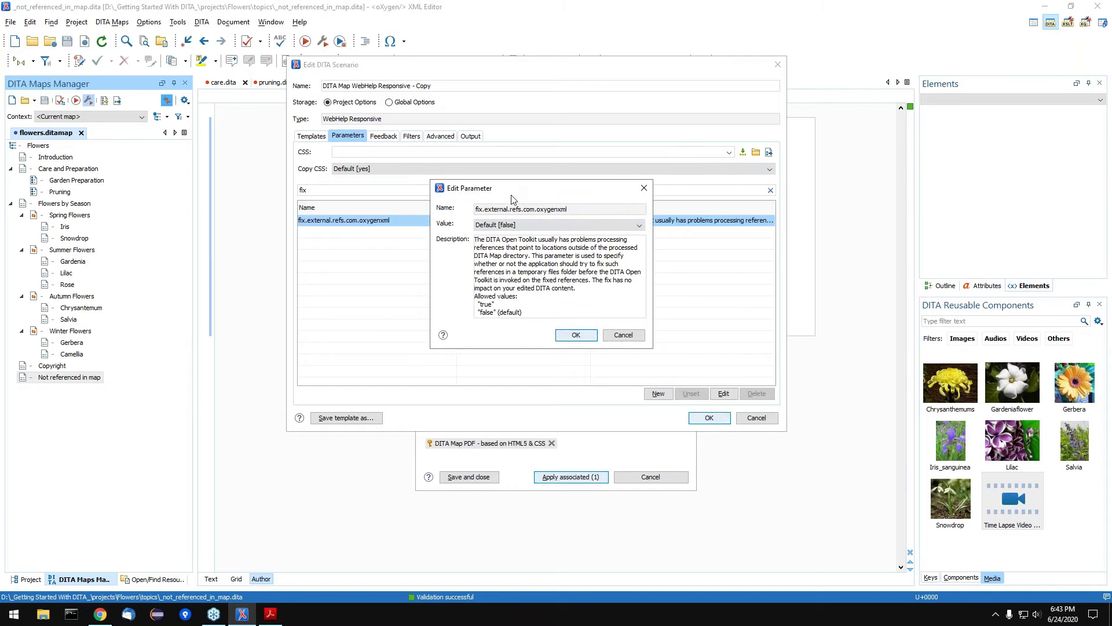
{"action": "left_click", "coordinate": [545, 226]}
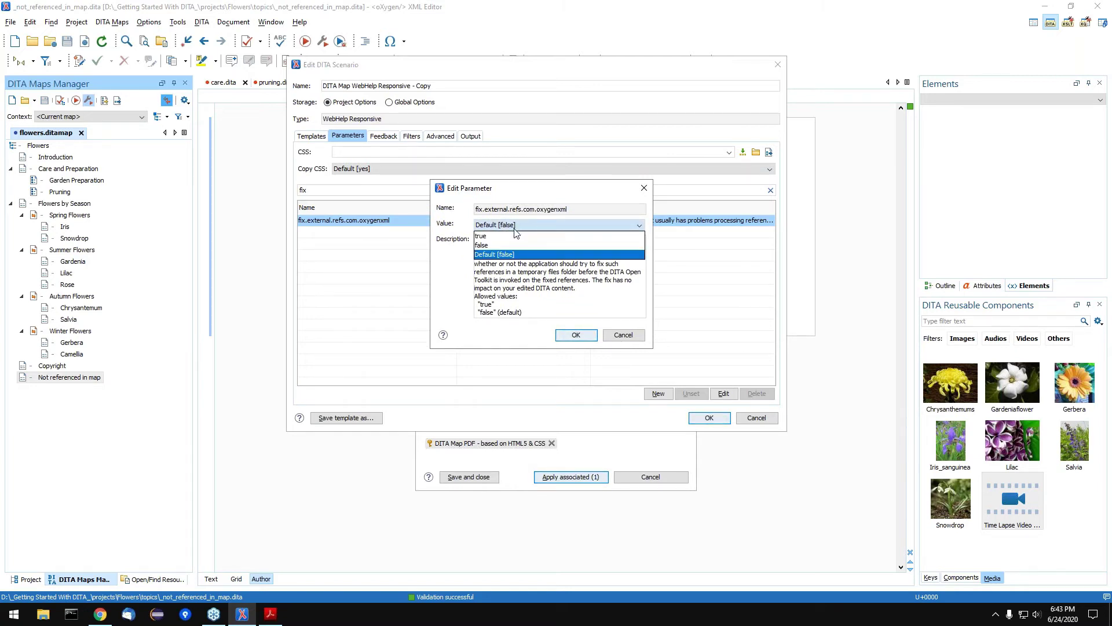
{"action": "left_click", "coordinate": [495, 240]}
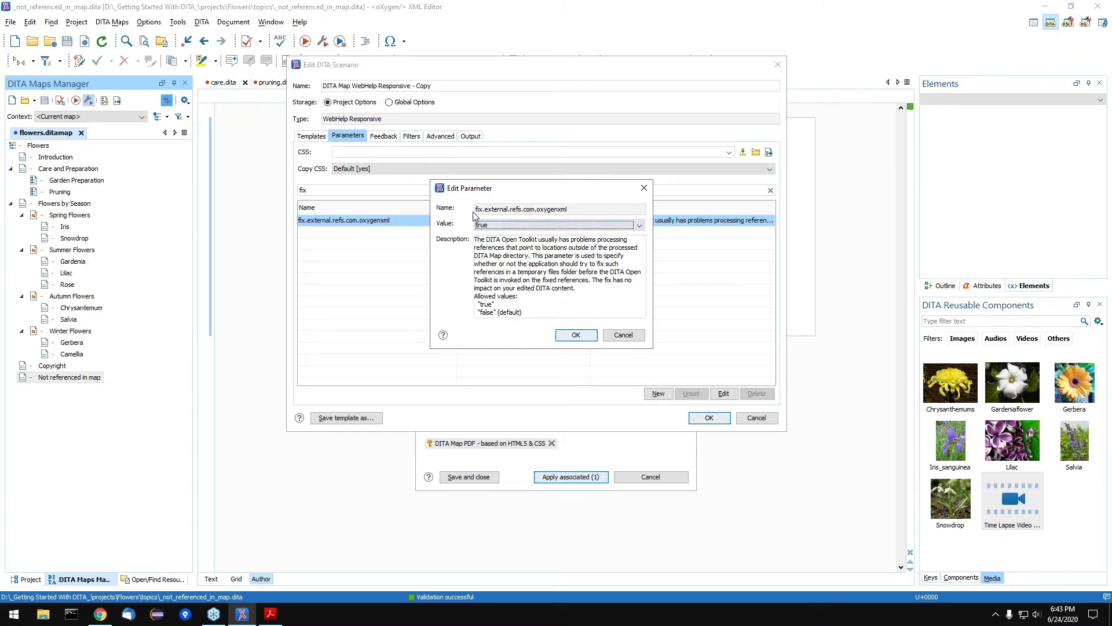
{"action": "left_click", "coordinate": [576, 335]}
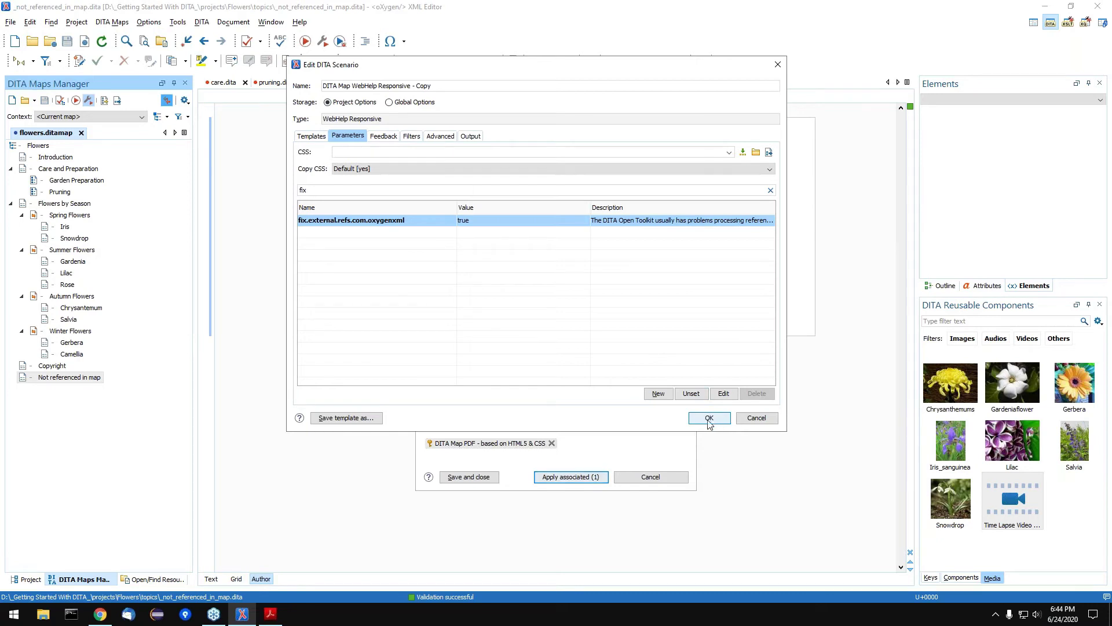
{"action": "left_click", "coordinate": [708, 418]}
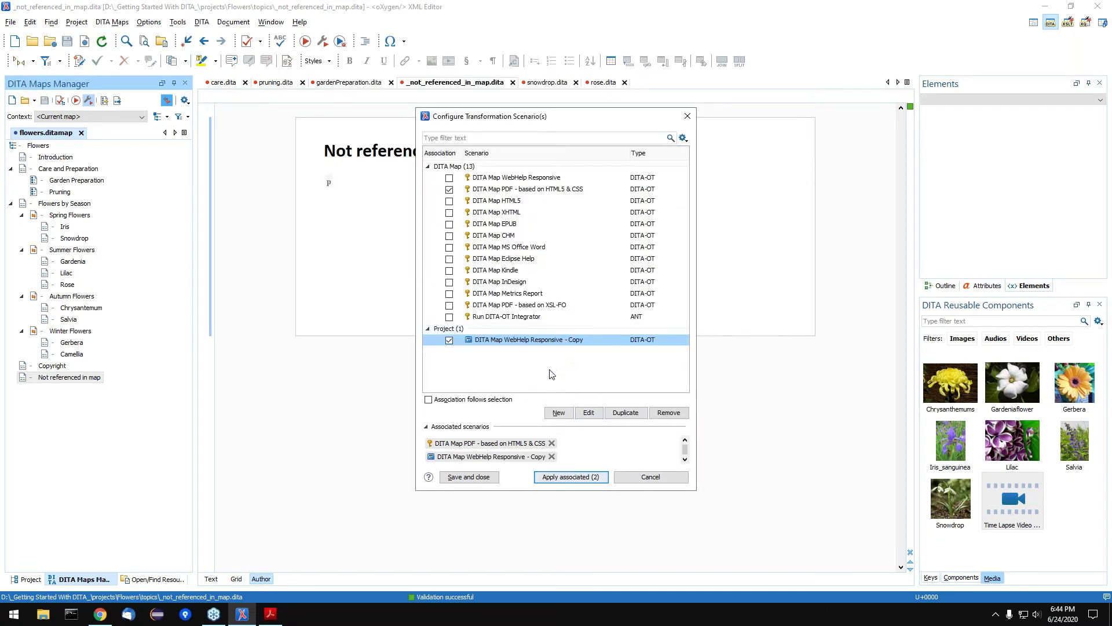
Run the associated PDF and WebHelp Responsive copy scenarios to publish the Flowers map.
{"action": "left_click_drag", "start_coordinate": [509, 116], "coordinate": [491, 43]}
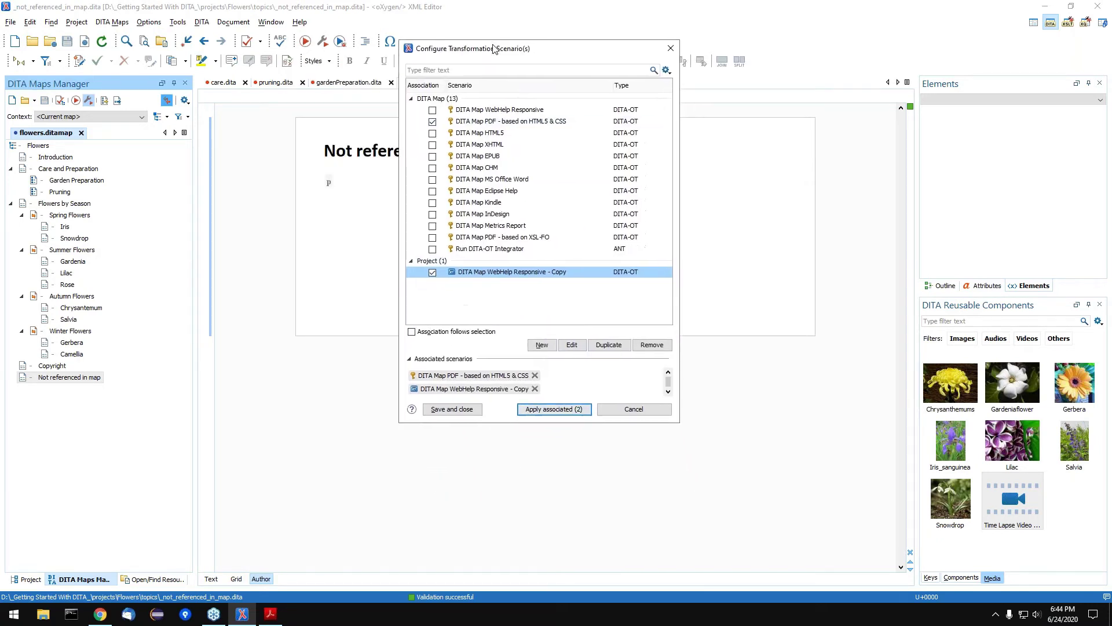
{"action": "left_click_drag", "start_coordinate": [678, 423], "coordinate": [692, 471]}
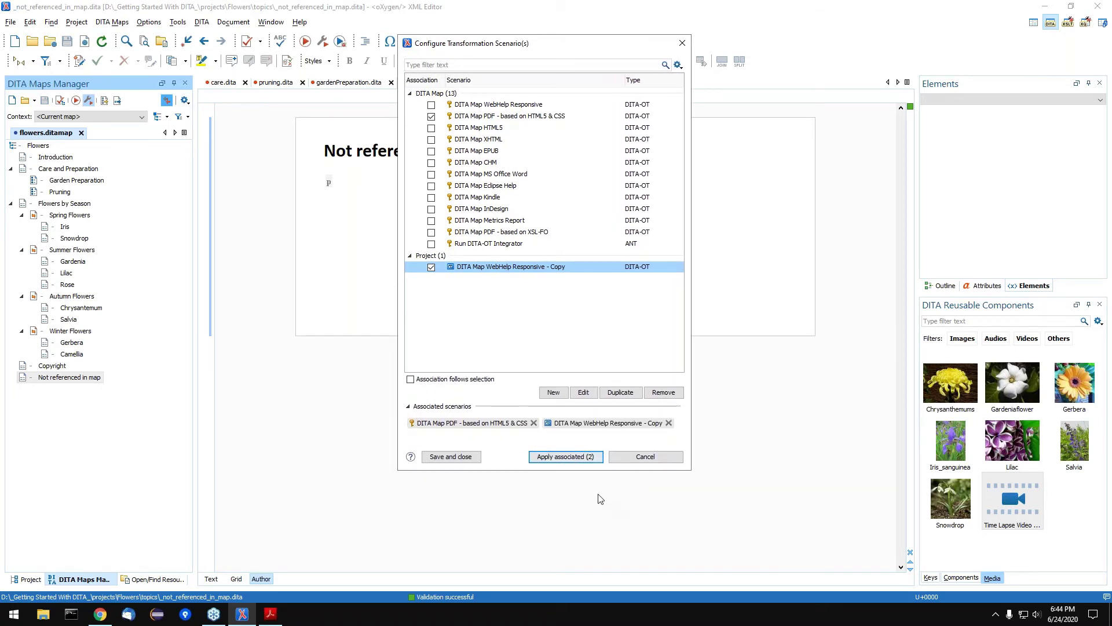
{"action": "left_click", "coordinate": [553, 457]}
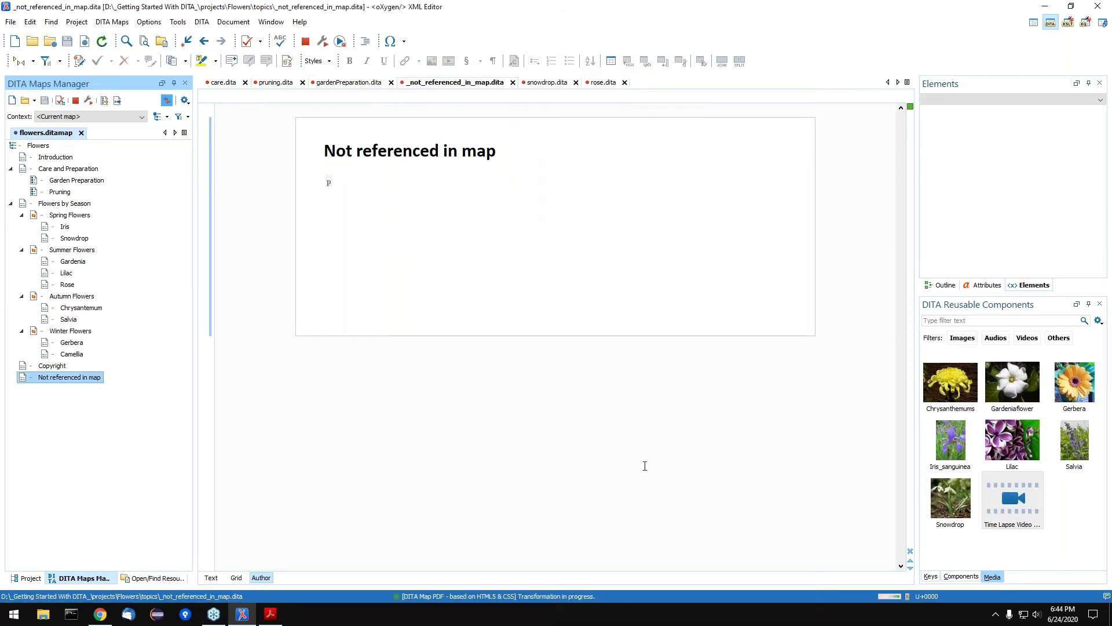
{"action": "left_click", "coordinate": [908, 597]}
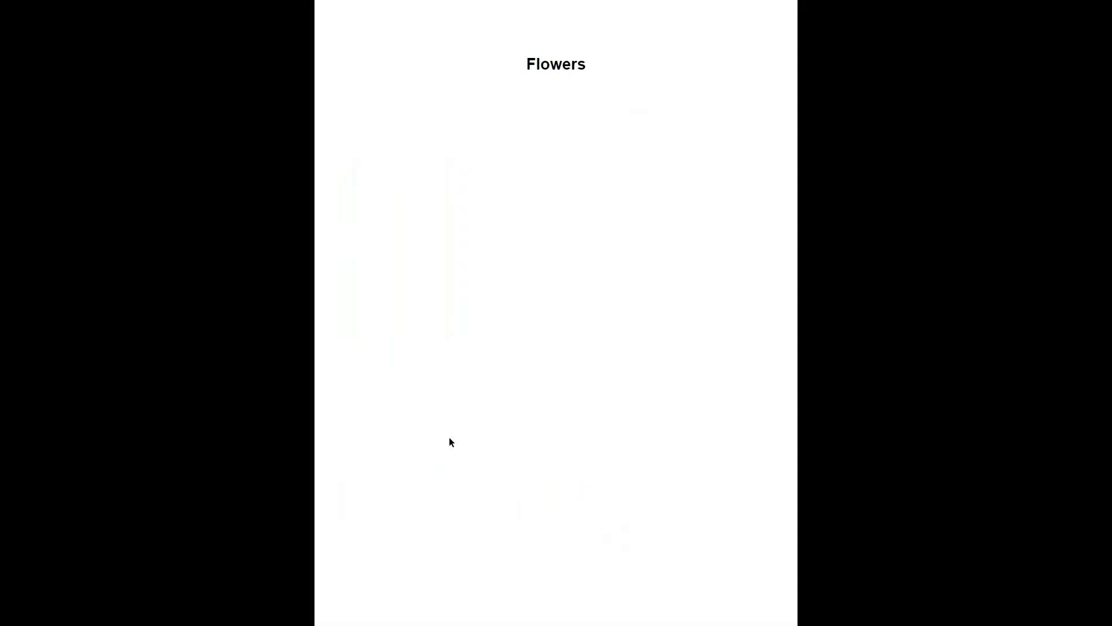
Page through the published Flowers PDF from the title page to the index, leave full-screen view and close flowers.pdf.
{"action": "key", "text": "Page_Down"}
{"action": "key", "text": "Page_Down"}
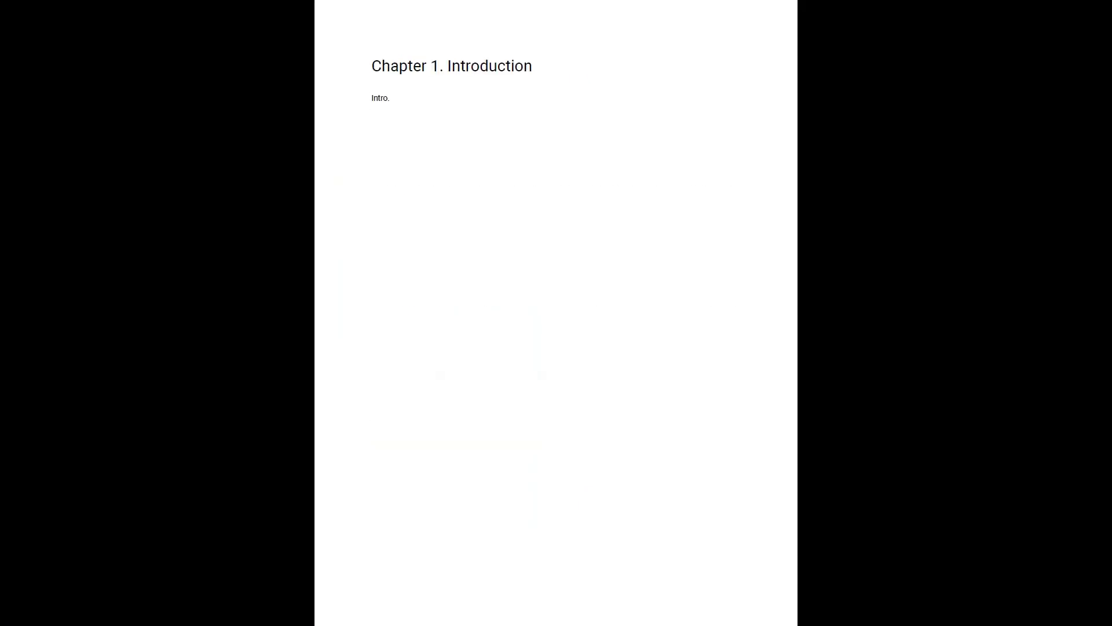
{"action": "key", "text": "Page_Down"}
{"action": "key", "text": "Page_Down"}
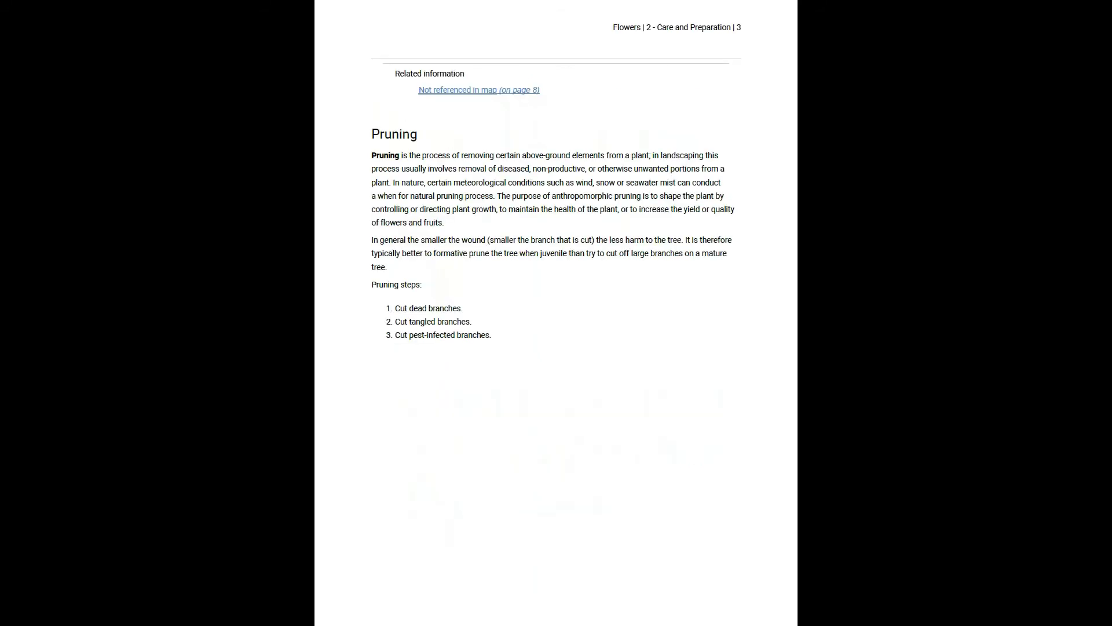
{"action": "key", "text": "Page_Down"}
{"action": "key", "text": "Page_Down"}
{"action": "key", "text": "Page_Up"}
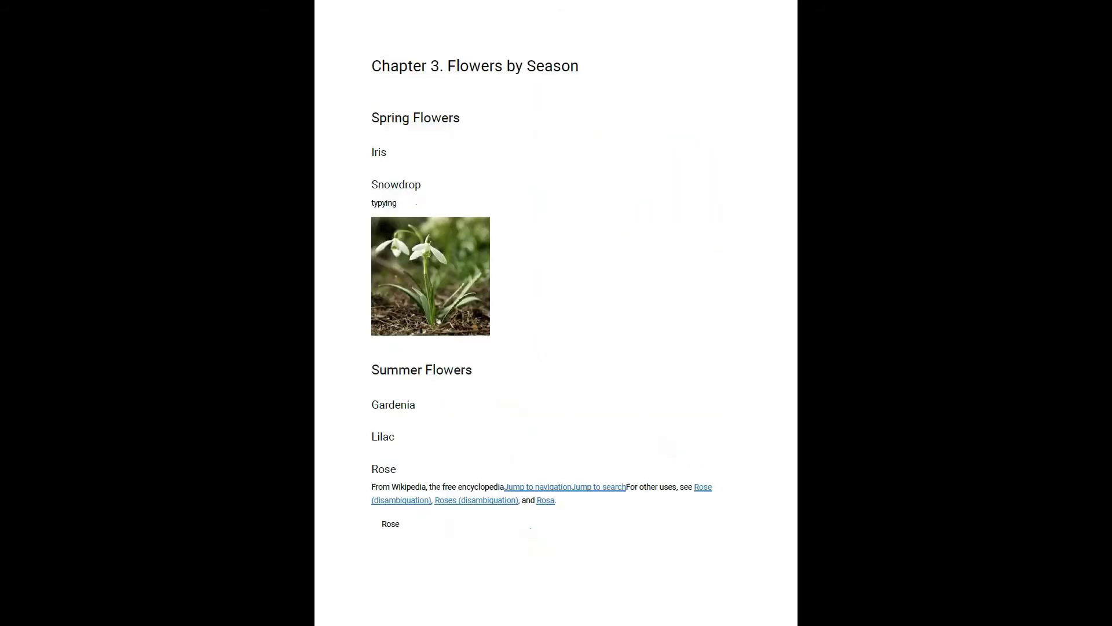
{"action": "key", "text": "Page_Down"}
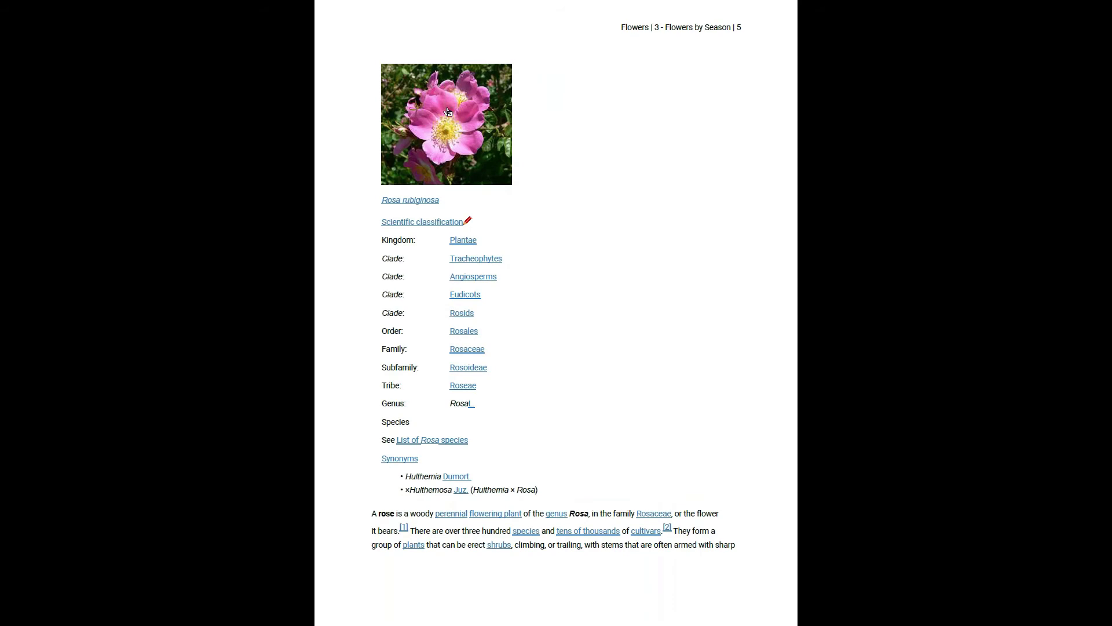
{"action": "key", "text": "Page_Down"}
{"action": "key", "text": "Page_Down"}
{"action": "key", "text": "Page_Down"}
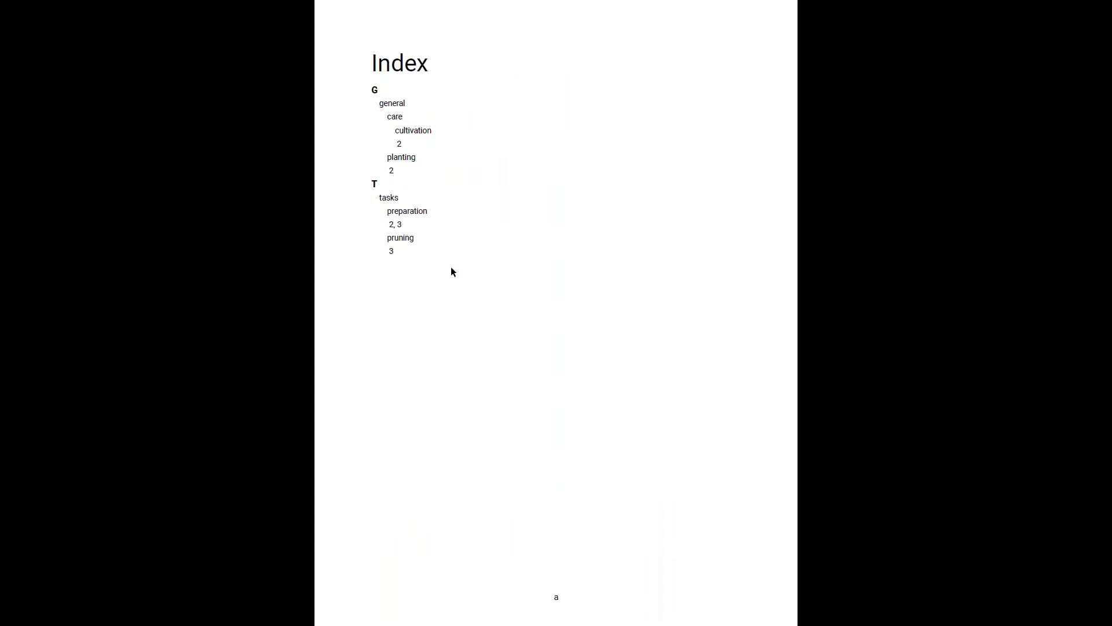
{"action": "key", "text": "Escape"}
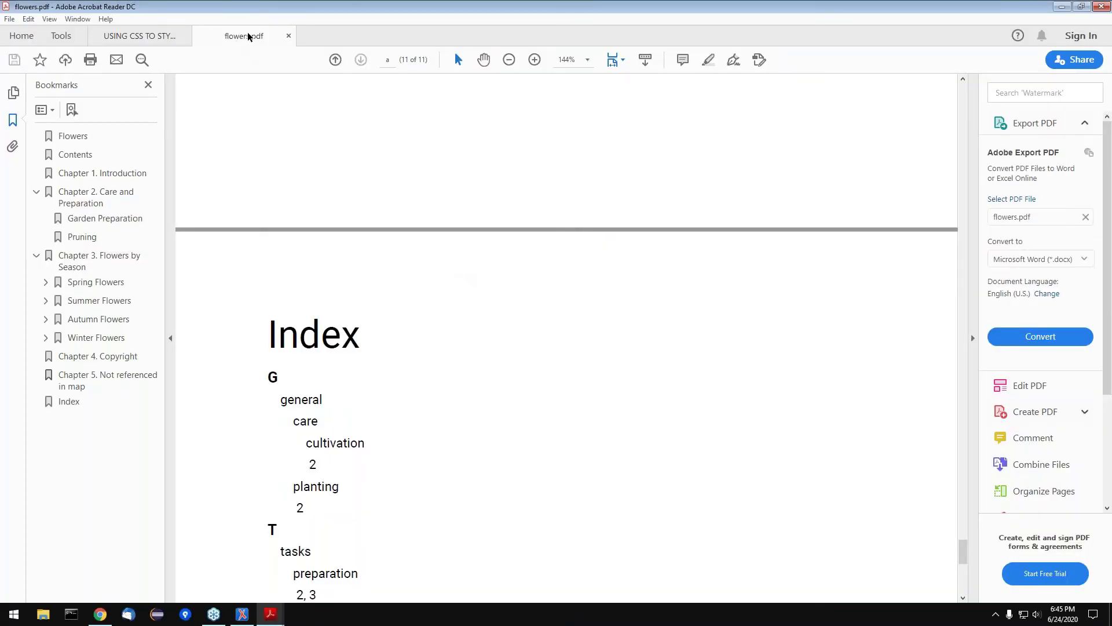
{"action": "left_click", "coordinate": [289, 35]}
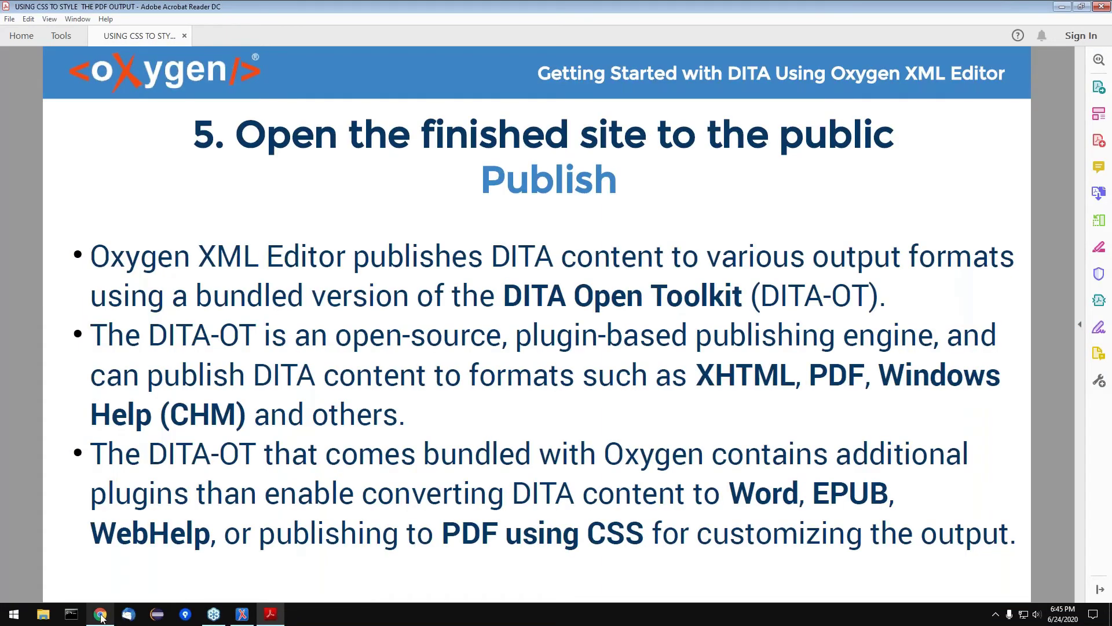
Examine the WebHelp Responsive output in Chrome, opening the Rose topic under Flowers by Season, Summer Flowers.
{"action": "left_click", "coordinate": [101, 618]}
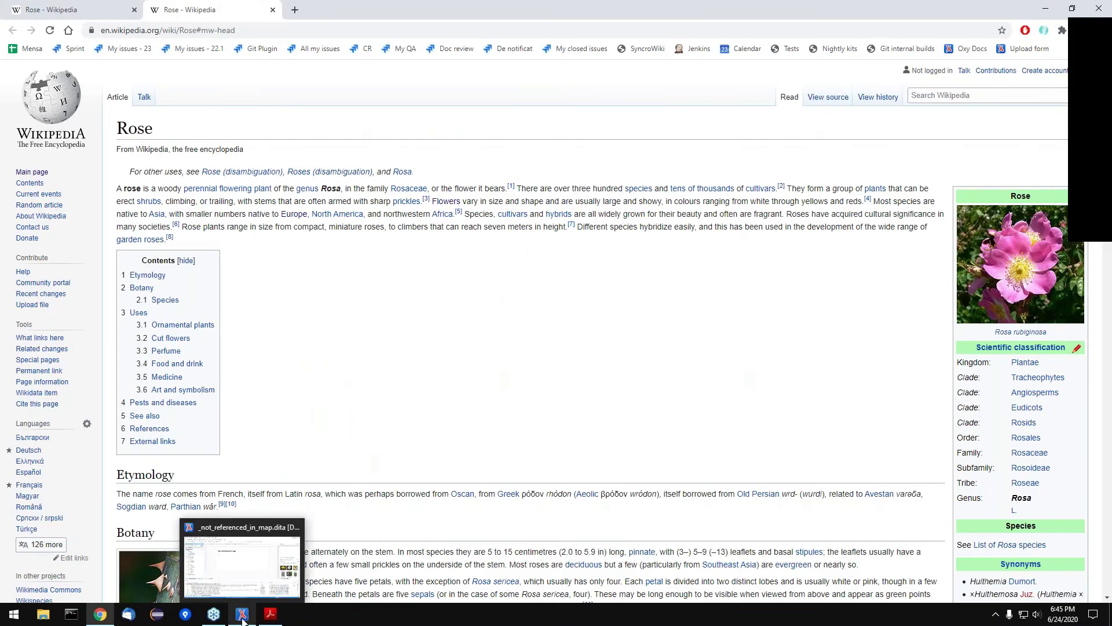
{"action": "left_click", "coordinate": [243, 614]}
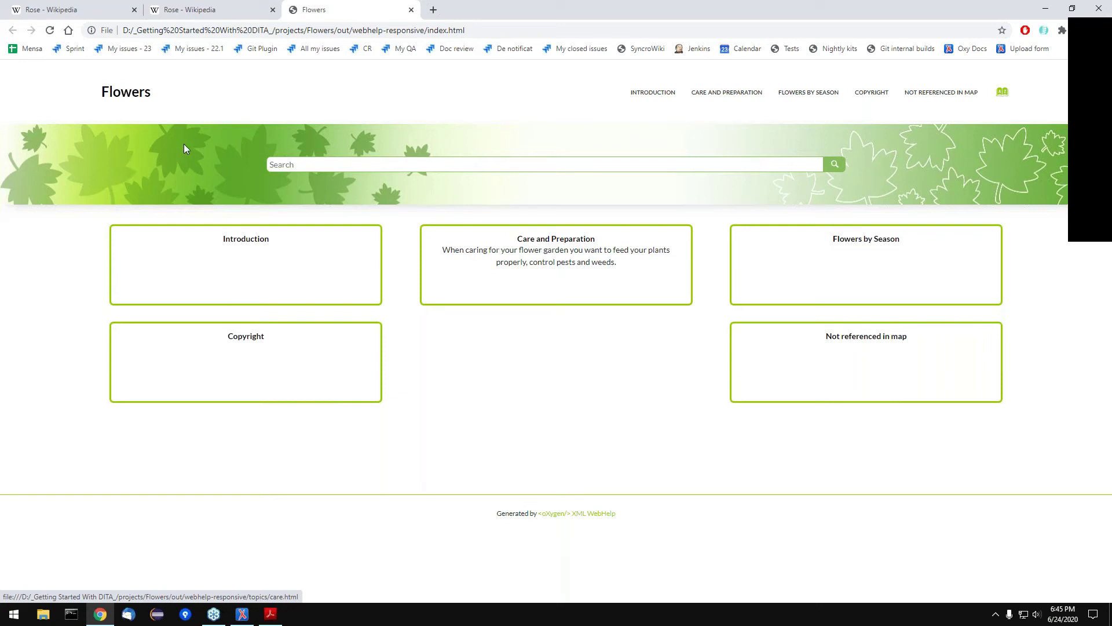
{"action": "left_click", "coordinate": [304, 168]}
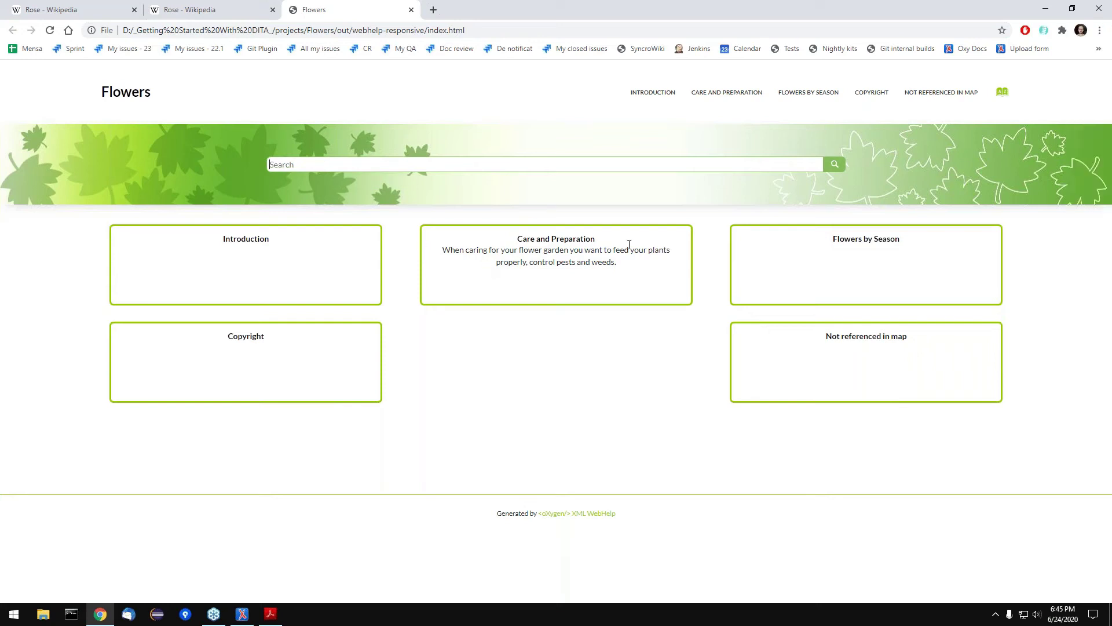
{"action": "mouse_move", "coordinate": [814, 97]}
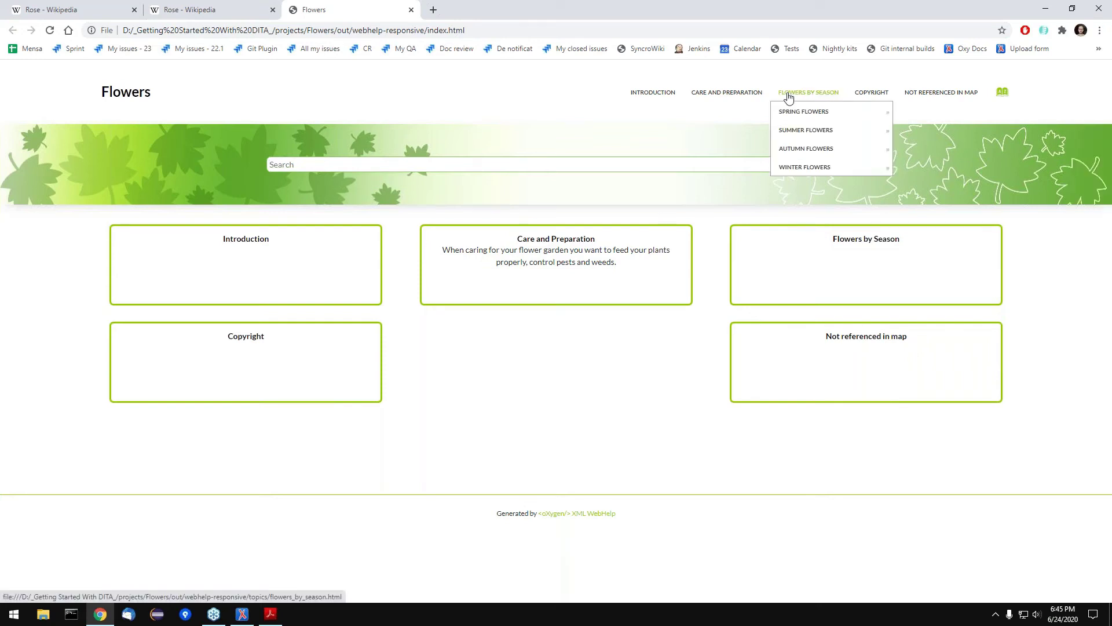
{"action": "mouse_move", "coordinate": [825, 140]}
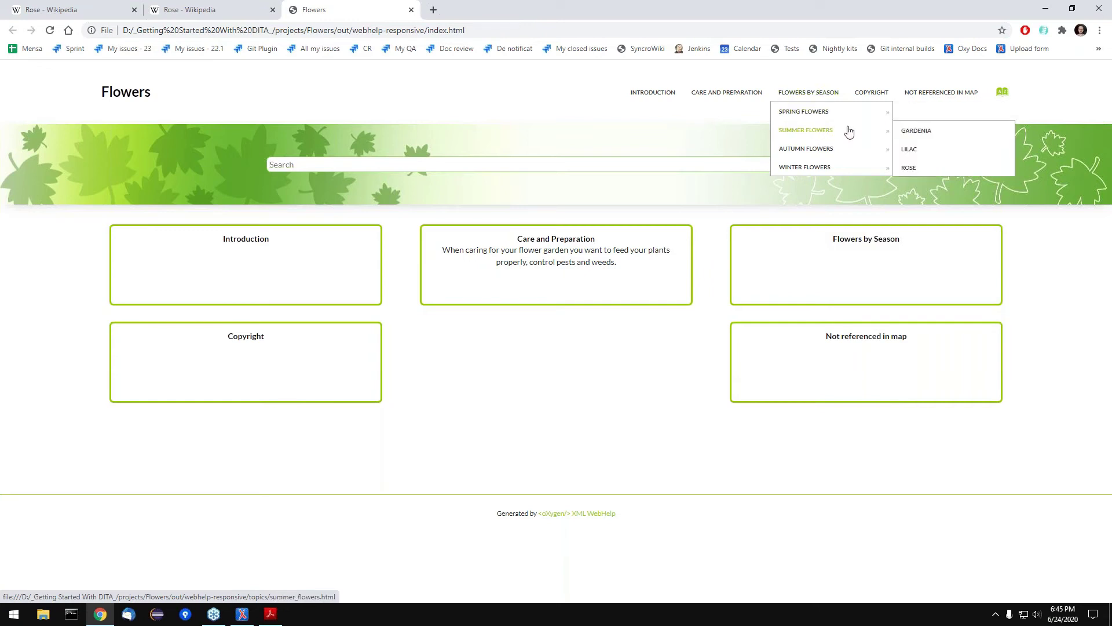
{"action": "left_click", "coordinate": [921, 169]}
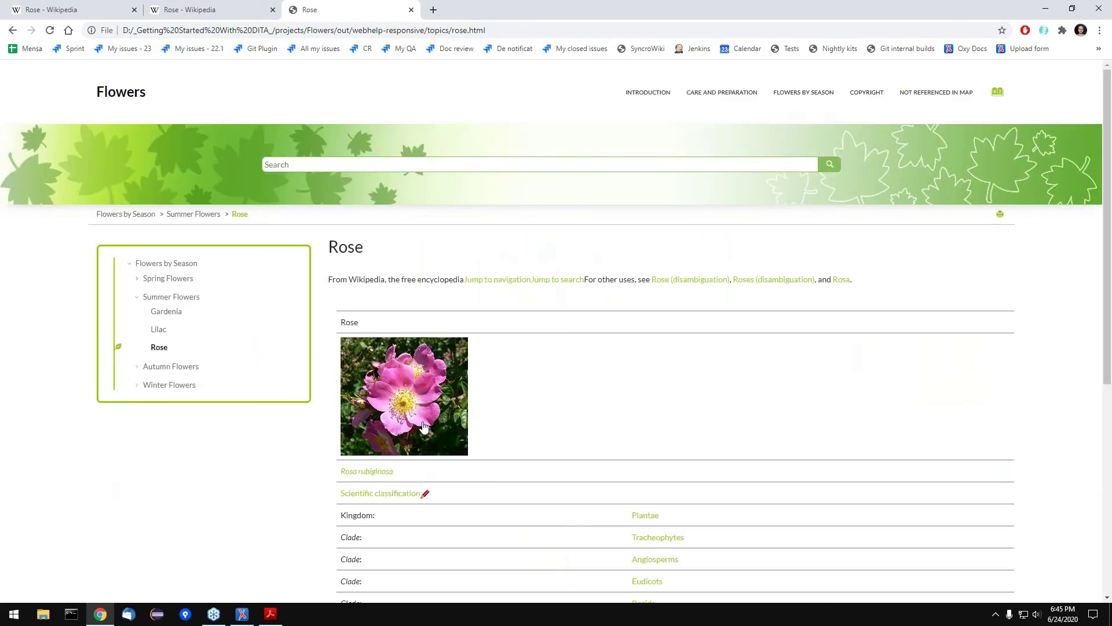
{"action": "scroll", "coordinate": [695, 249], "scroll_direction": "down", "scroll_amount": 2}
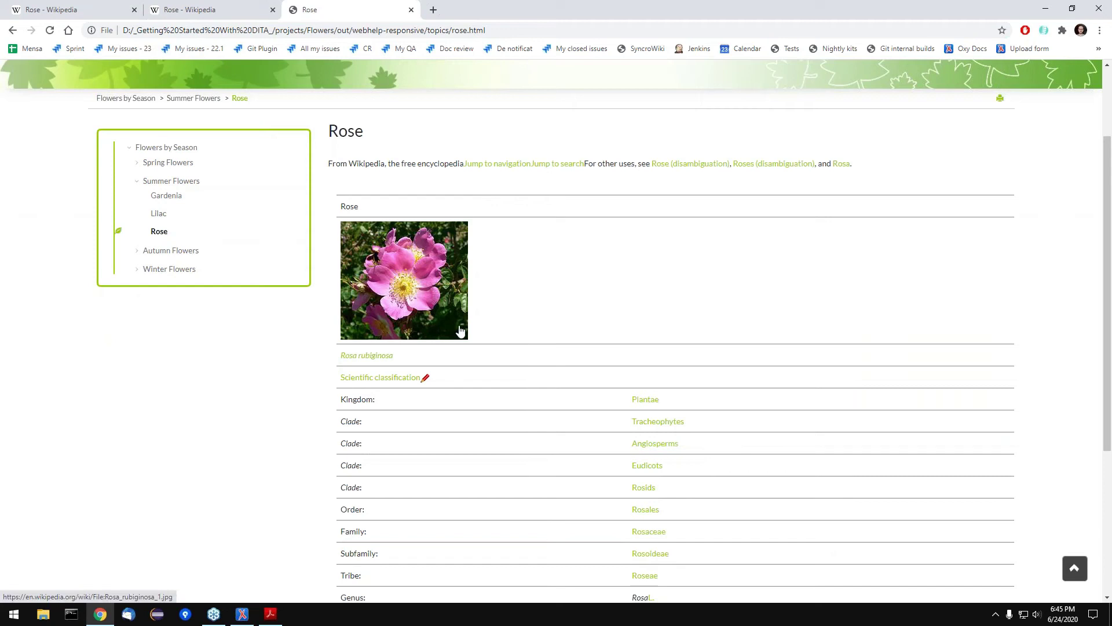
{"action": "scroll", "coordinate": [493, 348], "scroll_direction": "down", "scroll_amount": 3}
{"action": "scroll", "coordinate": [589, 397], "scroll_direction": "up", "scroll_amount": 2}
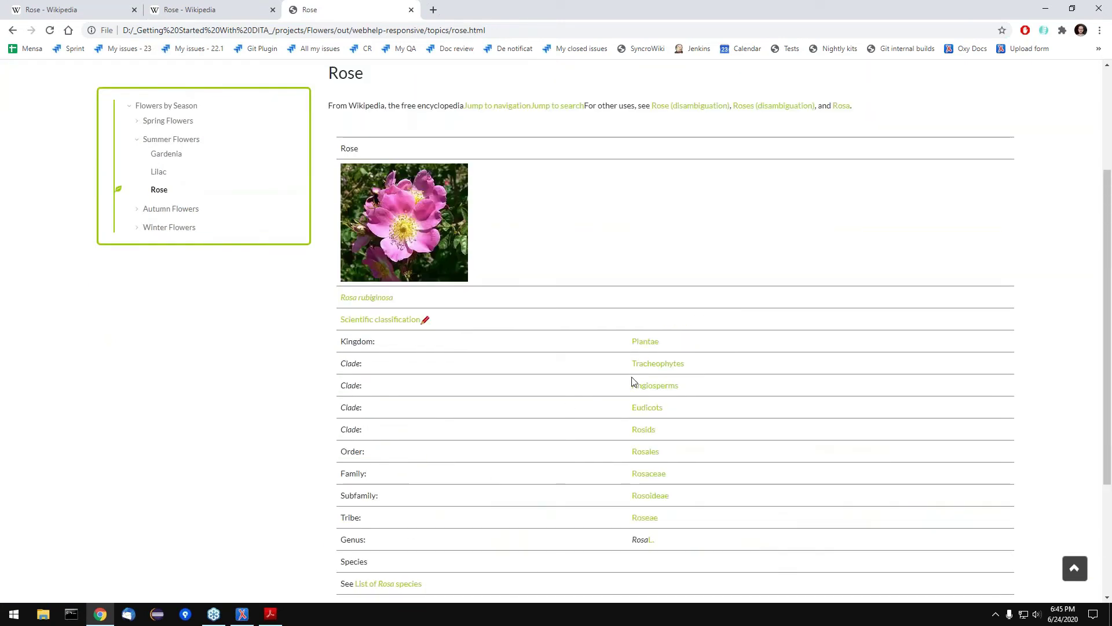
{"action": "scroll", "coordinate": [635, 385], "scroll_direction": "up", "scroll_amount": 1}
{"action": "scroll", "coordinate": [704, 387], "scroll_direction": "up", "scroll_amount": 2}
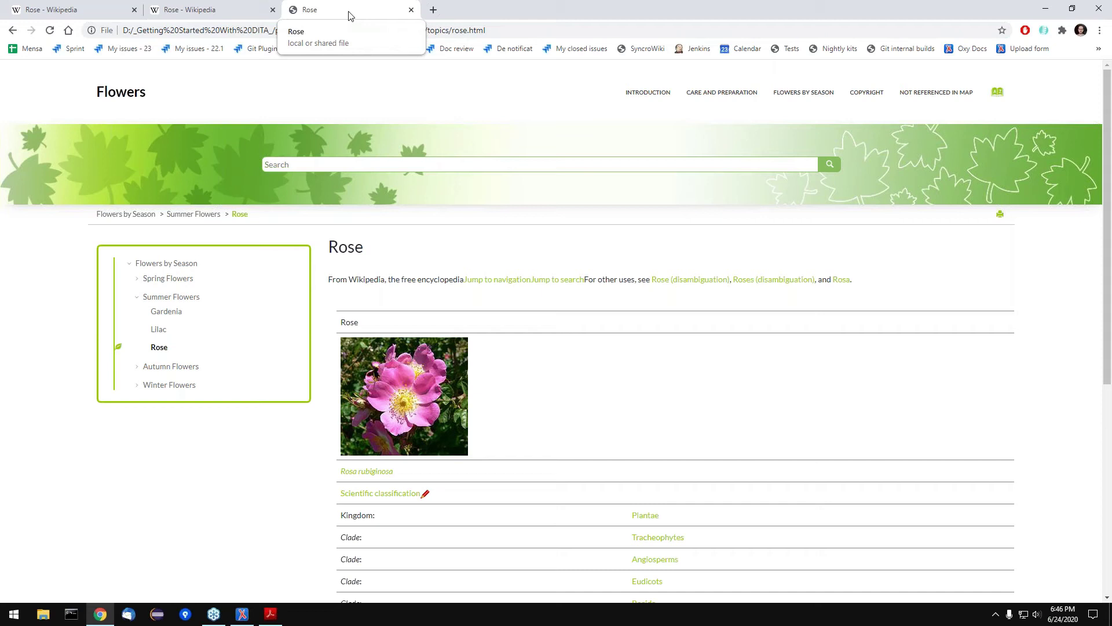
Close the WebHelp and Wikipedia pages with the browser, and close the transformation results in Oxygen XML Editor.
{"action": "key", "text": "ctrl+w"}
{"action": "key", "text": "ctrl+w"}
{"action": "key", "text": "ctrl+a"}
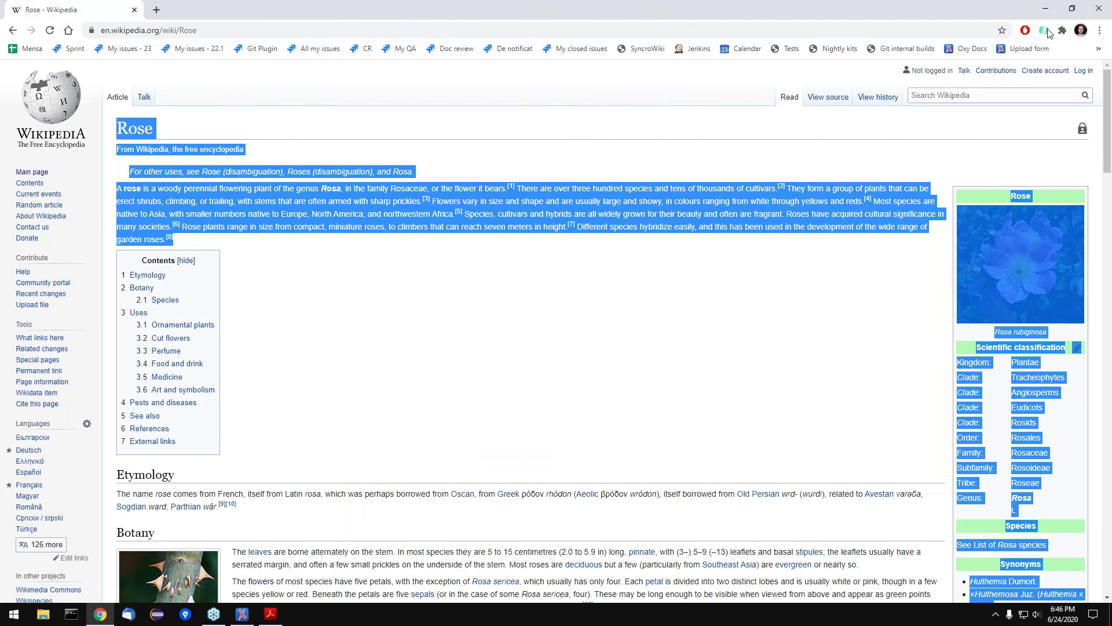
{"action": "left_click", "coordinate": [1099, 8]}
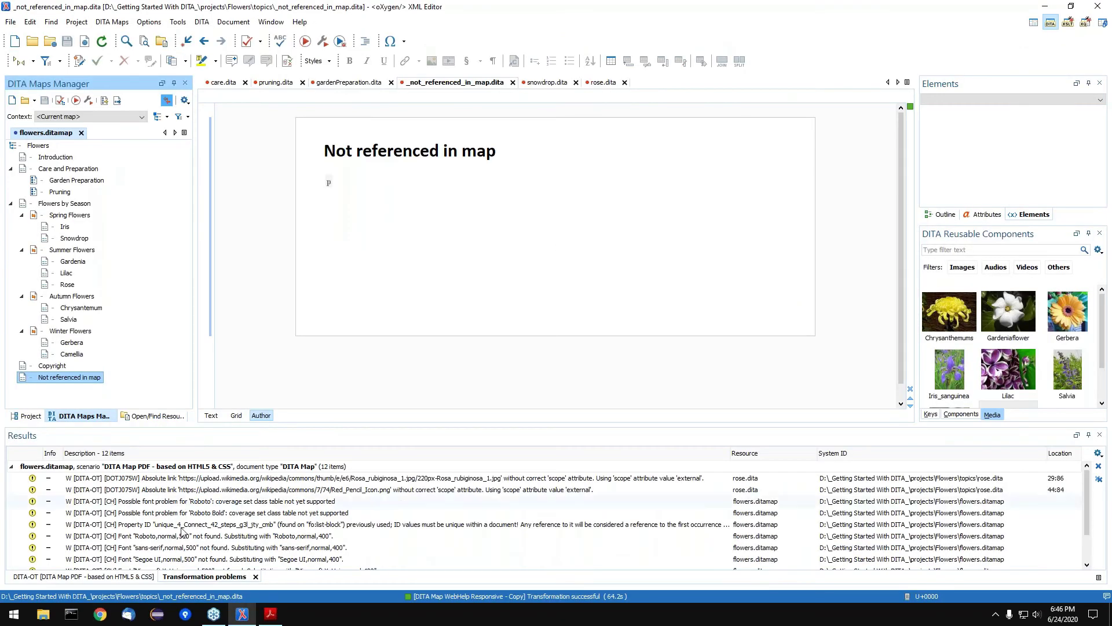
{"action": "left_click", "coordinate": [255, 576]}
{"action": "left_click", "coordinate": [168, 577]}
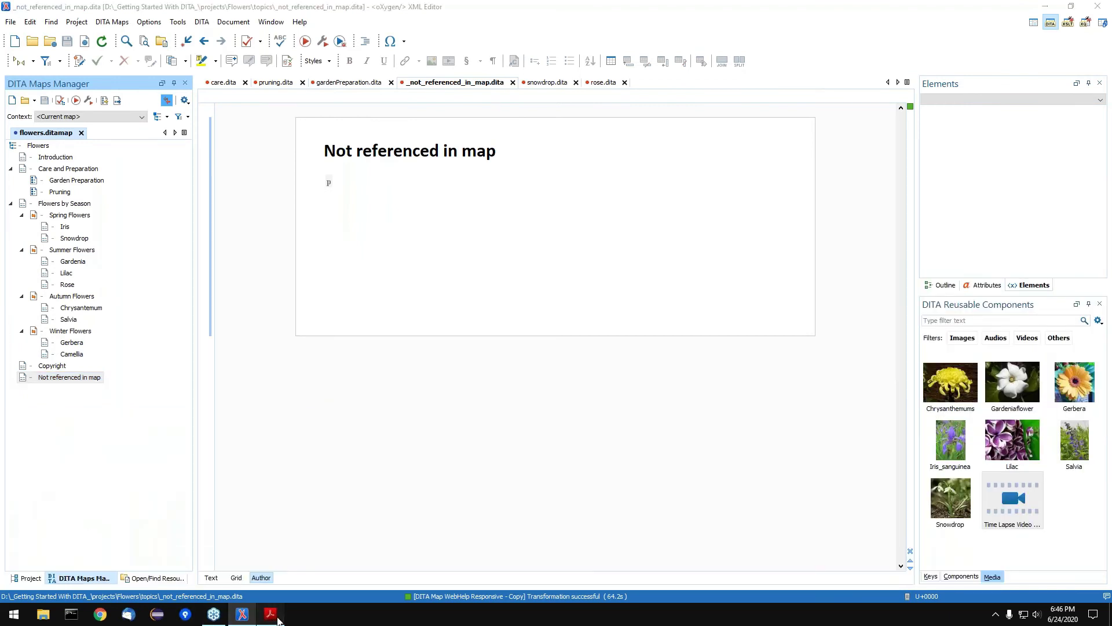
Switch to the presentation in Acrobat Reader and advance to its closing questions slide.
{"action": "left_click", "coordinate": [272, 615]}
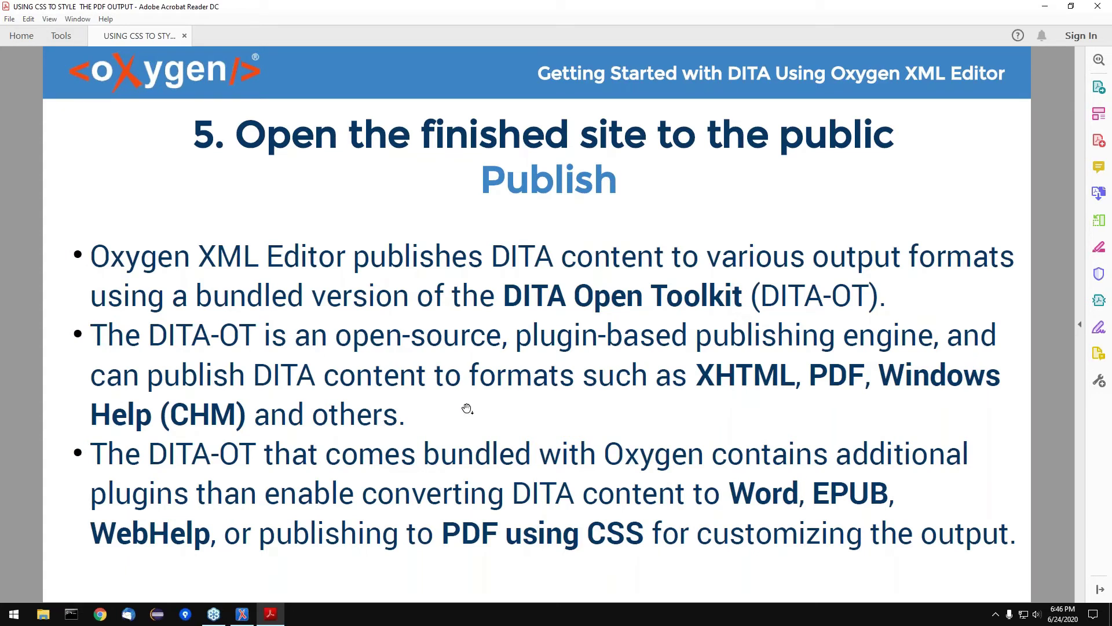
{"action": "scroll", "coordinate": [469, 408], "scroll_direction": "down", "scroll_amount": 1}
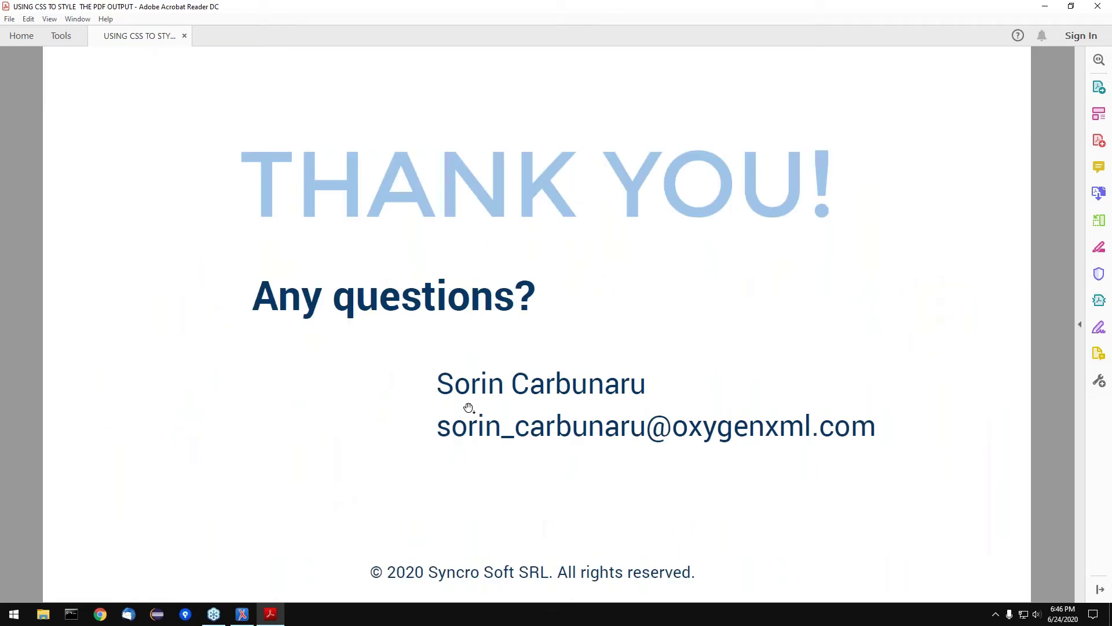
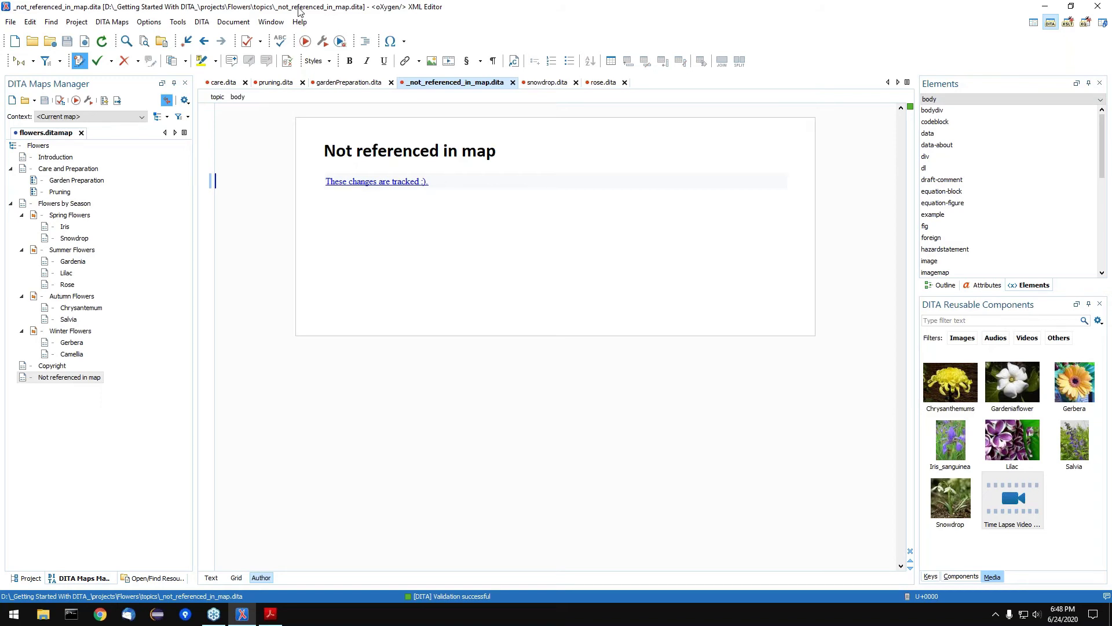
Show the Review view and place the cursor in the tracked insertion of _not_referenced_in_map.dita.
{"action": "left_click", "coordinate": [271, 21]}
{"action": "mouse_move", "coordinate": [328, 49]}
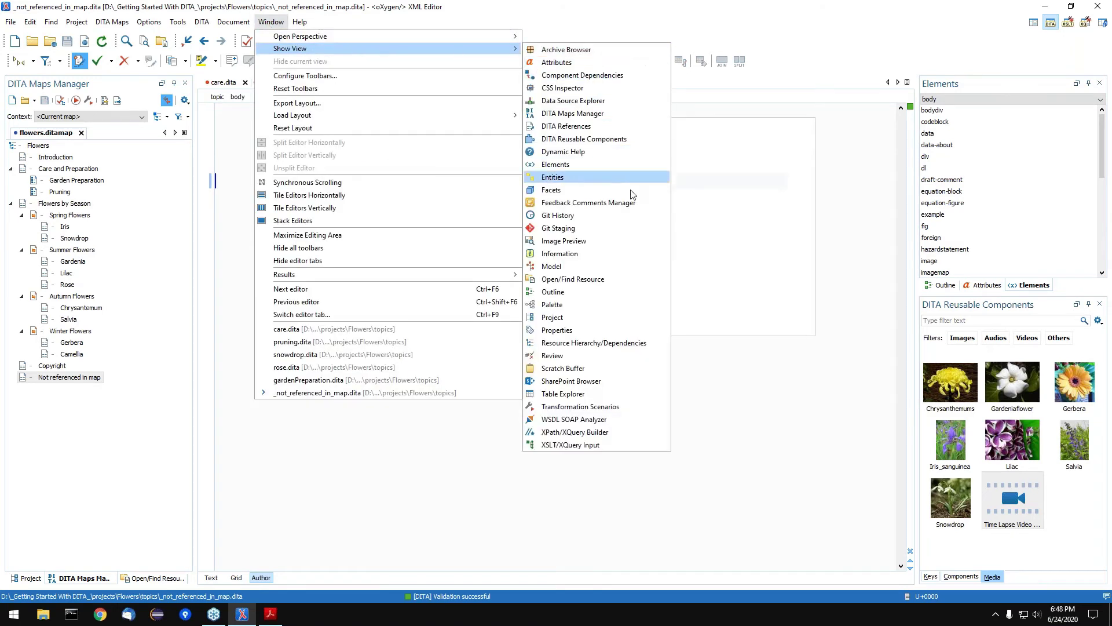
{"action": "left_click", "coordinate": [595, 356]}
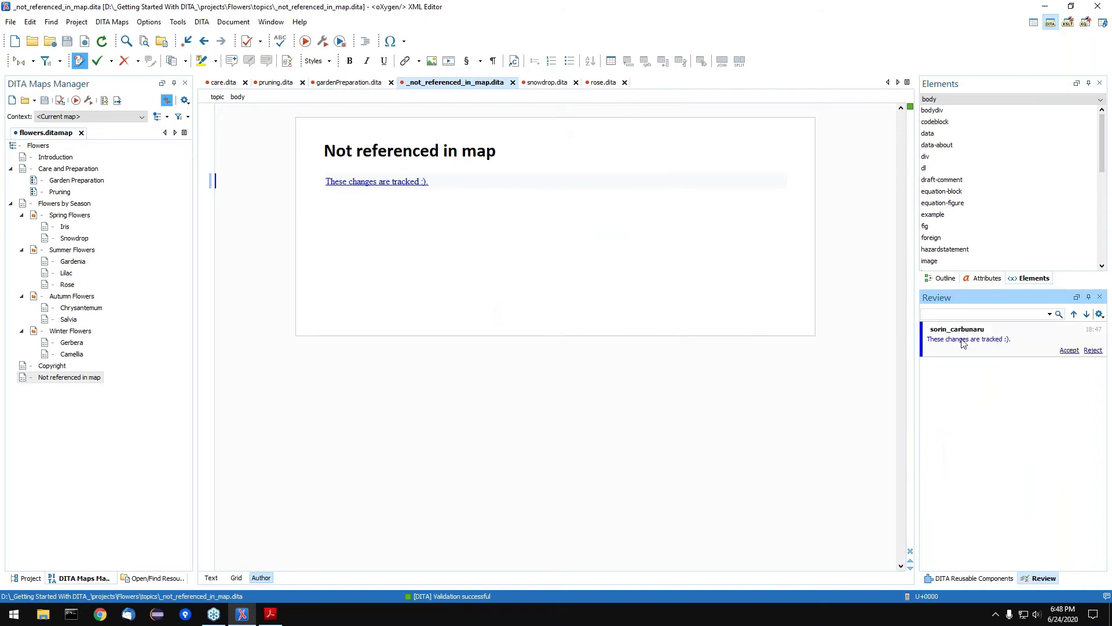
{"action": "mouse_move", "coordinate": [960, 351]}
{"action": "left_click", "coordinate": [451, 188]}
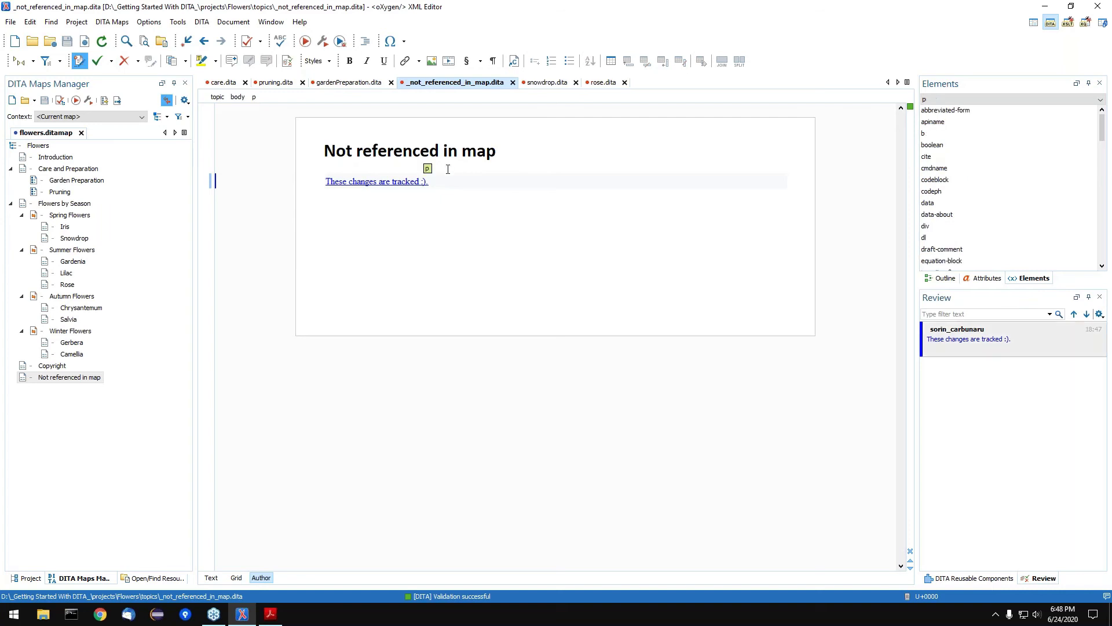
Enable review callouts for Track Changes deletions and Track Changes insertions in the Author Callouts preferences.
{"action": "left_click", "coordinate": [149, 22]}
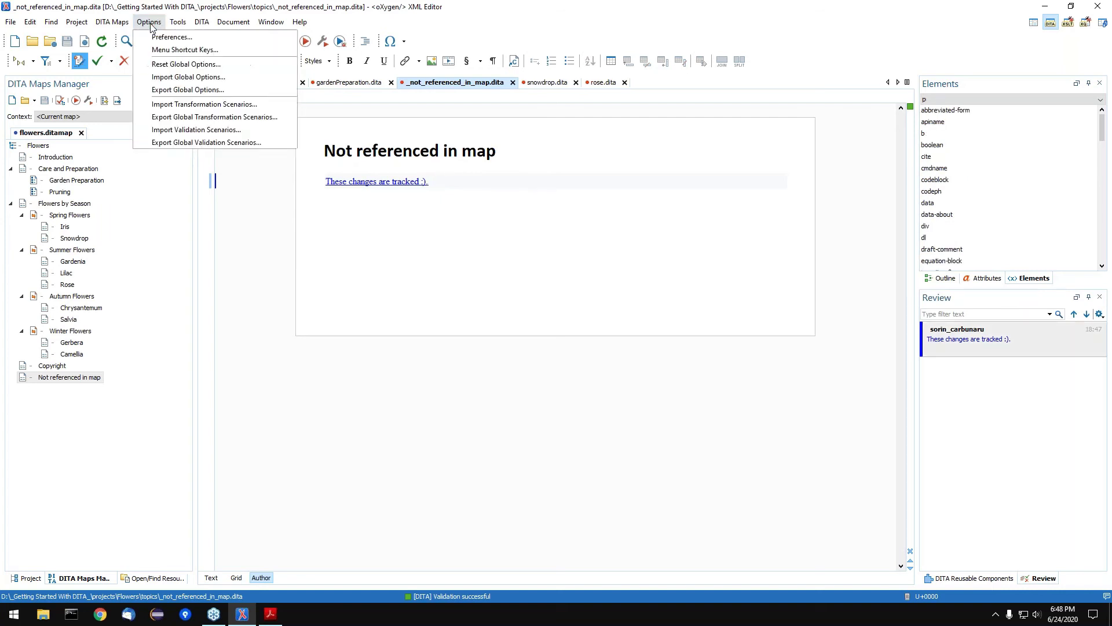
{"action": "left_click", "coordinate": [168, 38]}
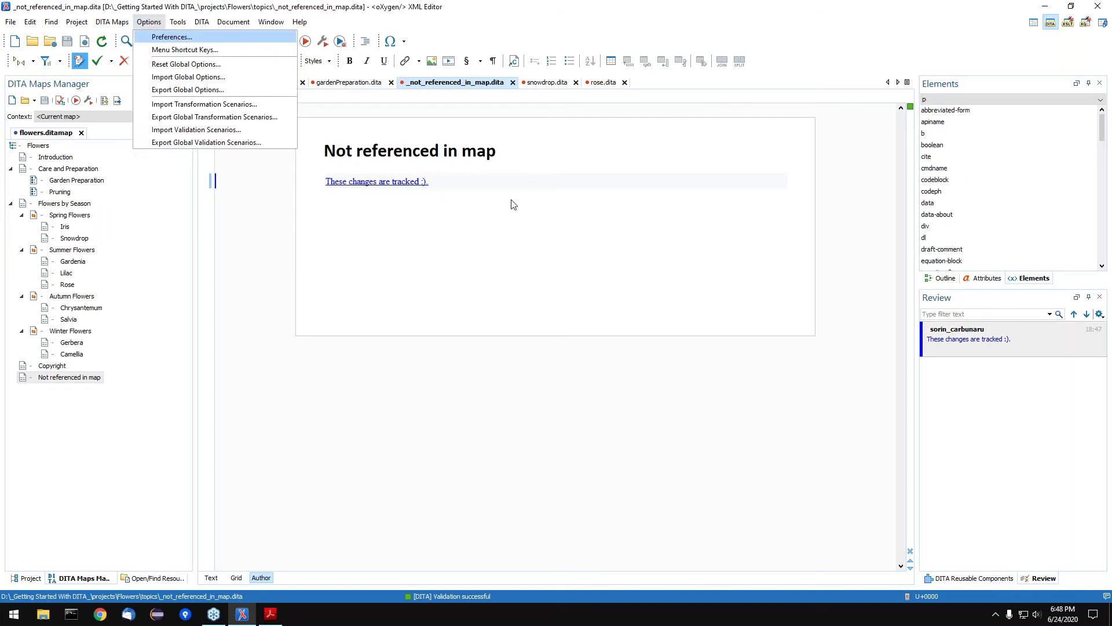
{"action": "type", "text": "review"}
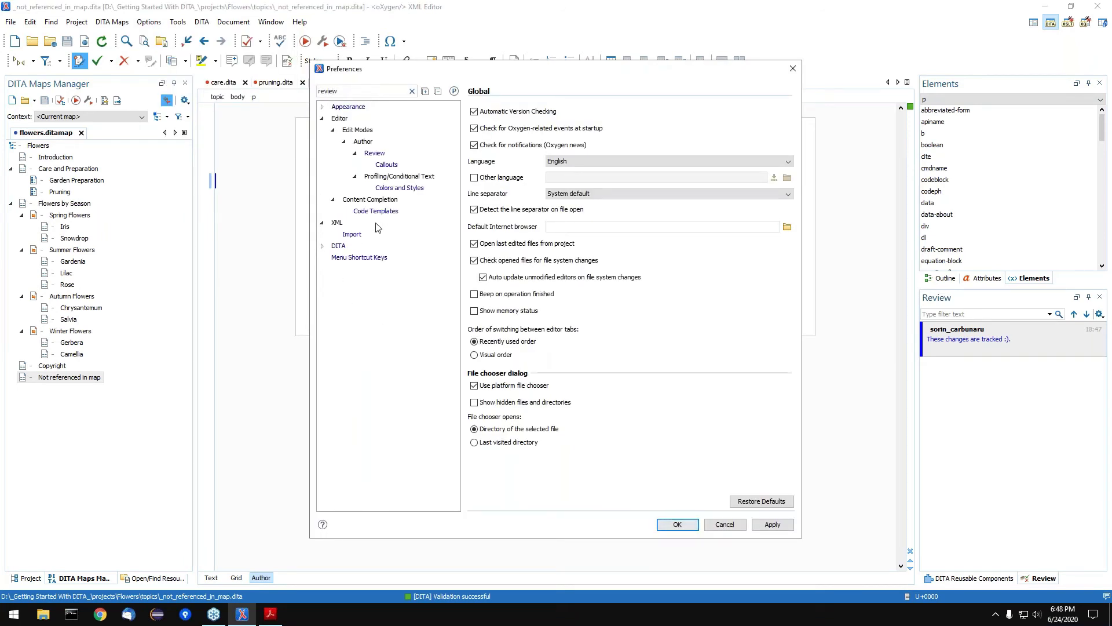
{"action": "left_click", "coordinate": [386, 165]}
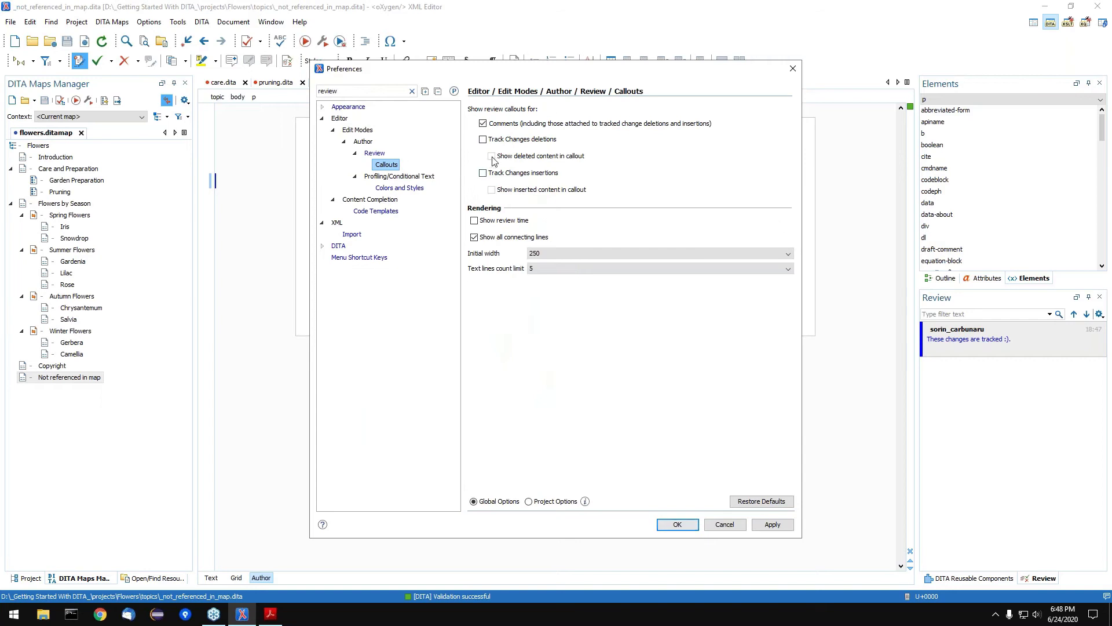
{"action": "left_click", "coordinate": [482, 139]}
{"action": "left_click", "coordinate": [482, 173]}
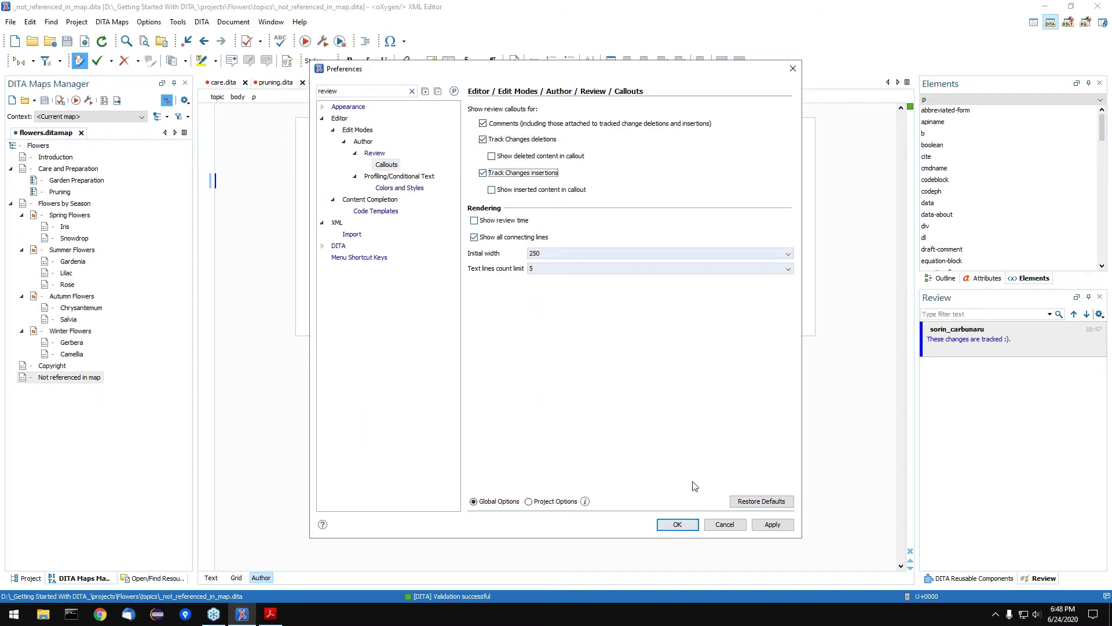
{"action": "left_click", "coordinate": [677, 524]}
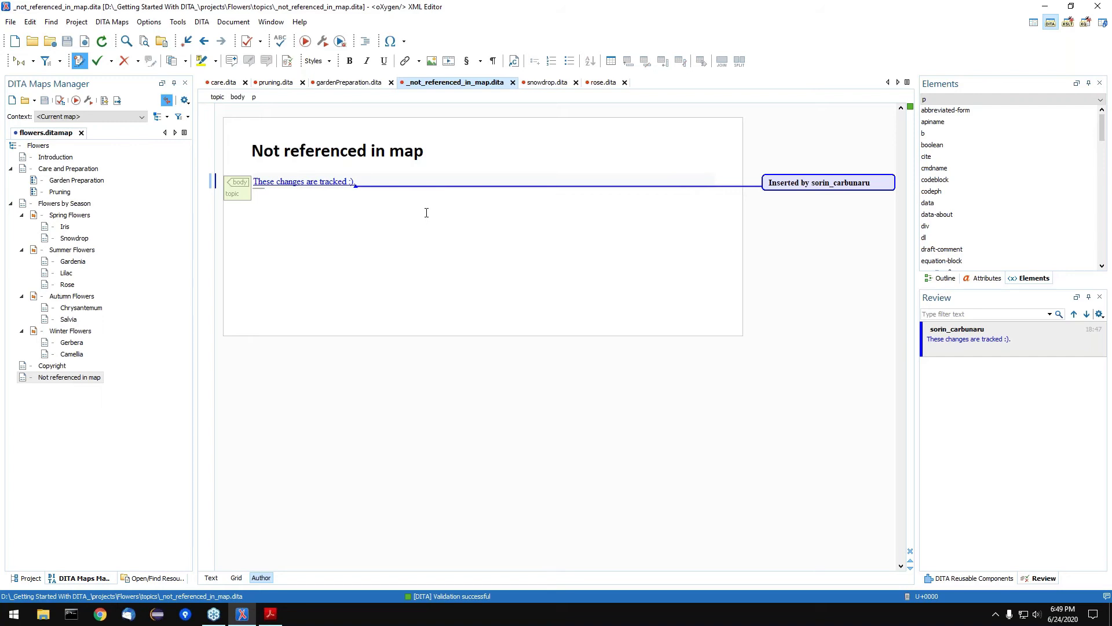
Examine the markup of gardenPreparation.dita in Full Tags and in Full Tags with Attributes display mode.
{"action": "left_click", "coordinate": [353, 83]}
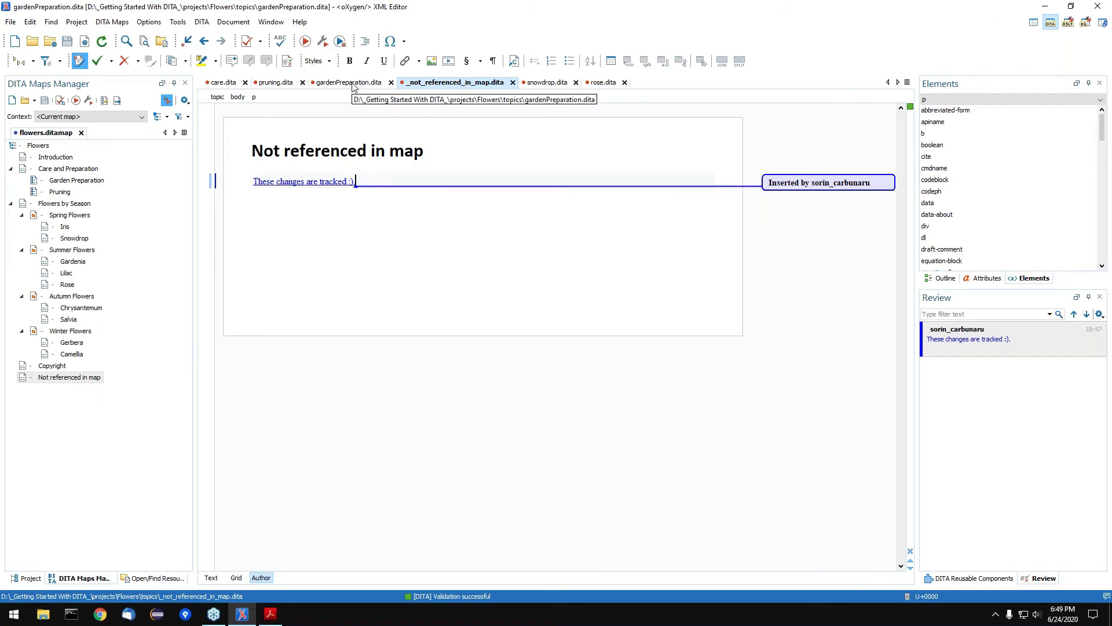
{"action": "left_click", "coordinate": [33, 62]}
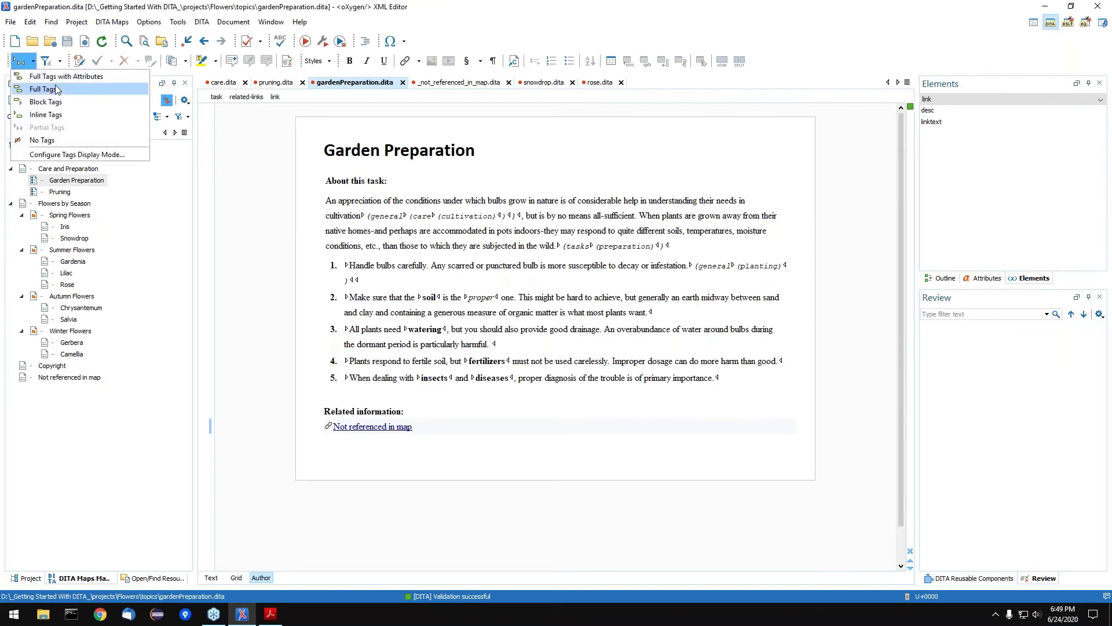
{"action": "left_click", "coordinate": [61, 89]}
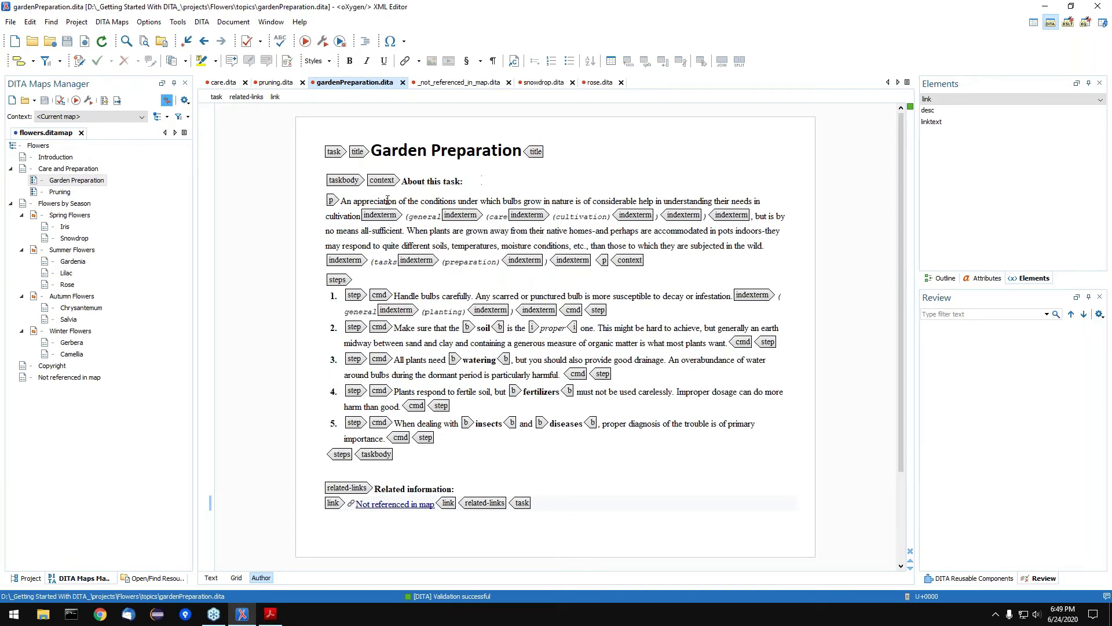
{"action": "left_click", "coordinate": [22, 61]}
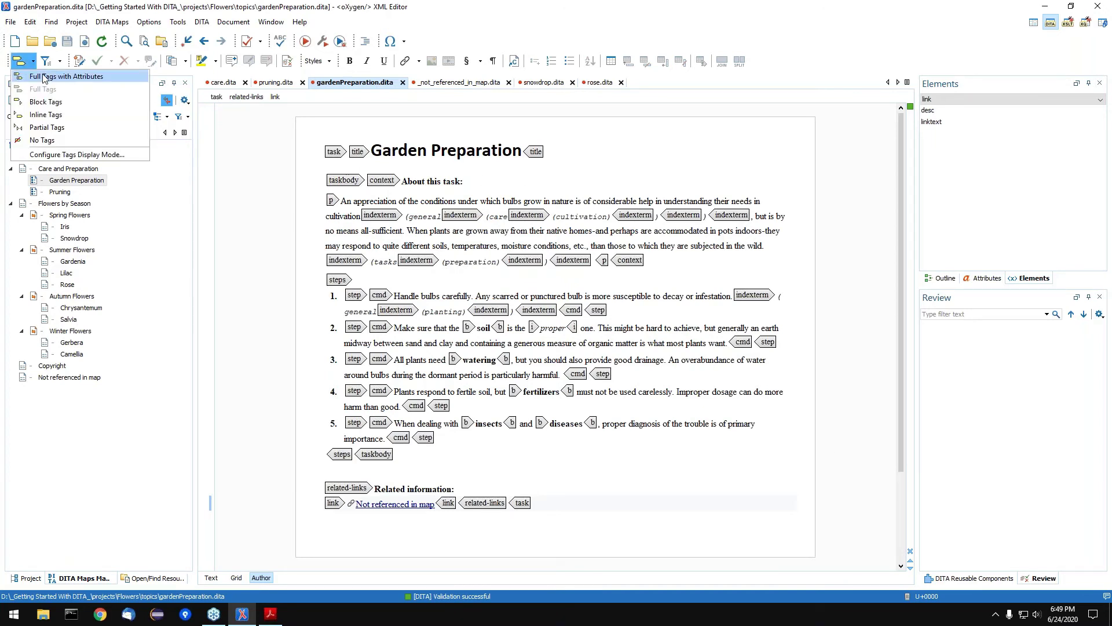
{"action": "left_click", "coordinate": [44, 77]}
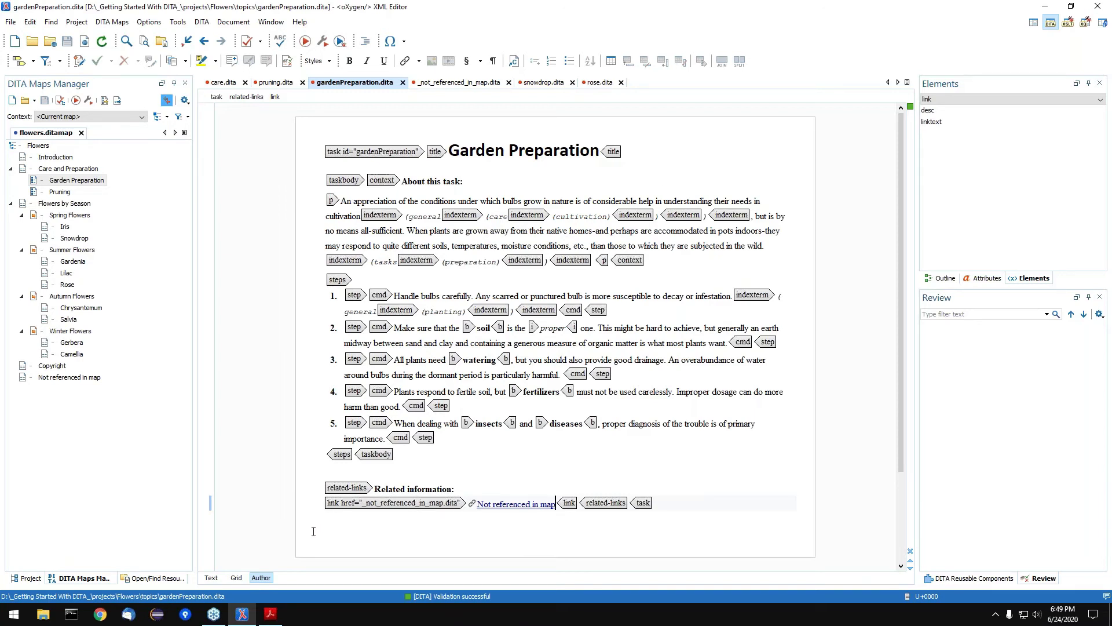
Set the Garden Preparation topic's tag display to No Tags and place the cursor in its steps list.
{"action": "left_click", "coordinate": [33, 61]}
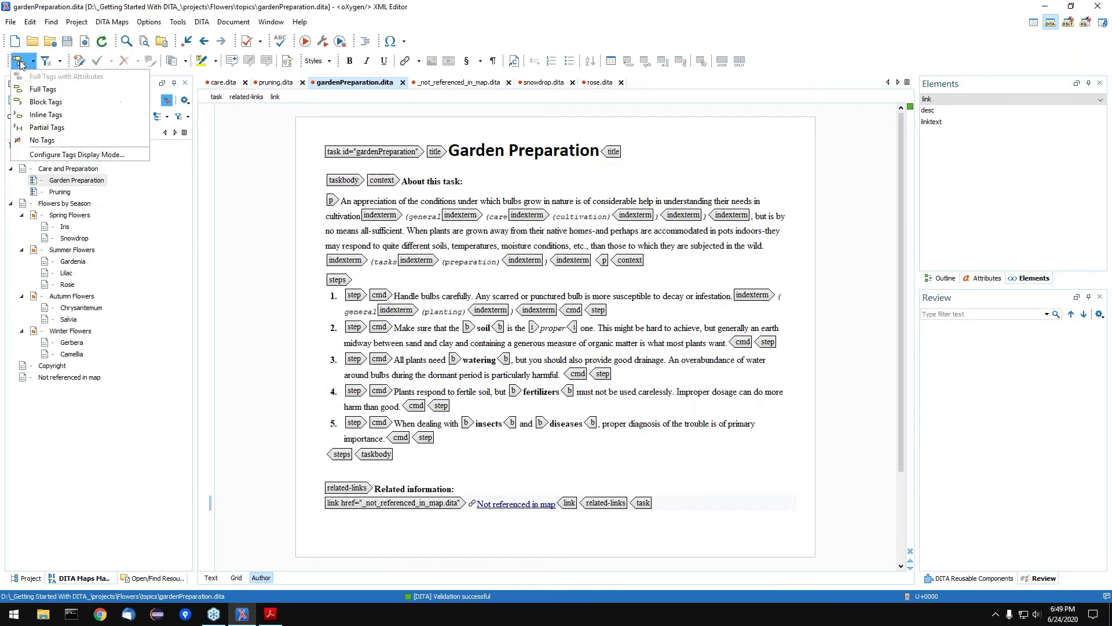
{"action": "left_click", "coordinate": [52, 143]}
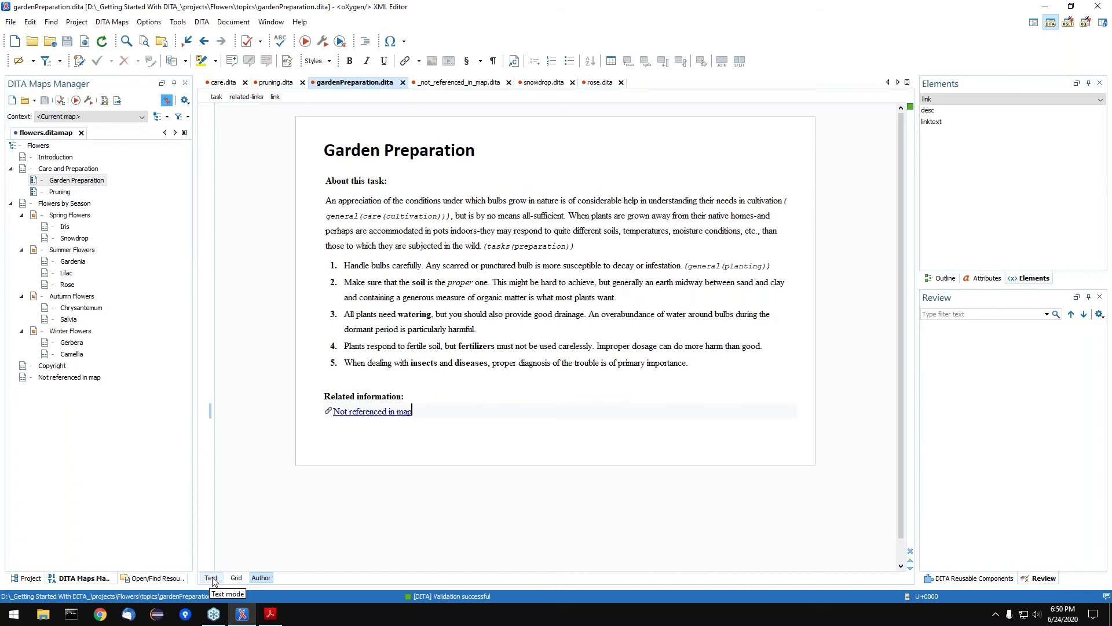
{"action": "left_click", "coordinate": [435, 306]}
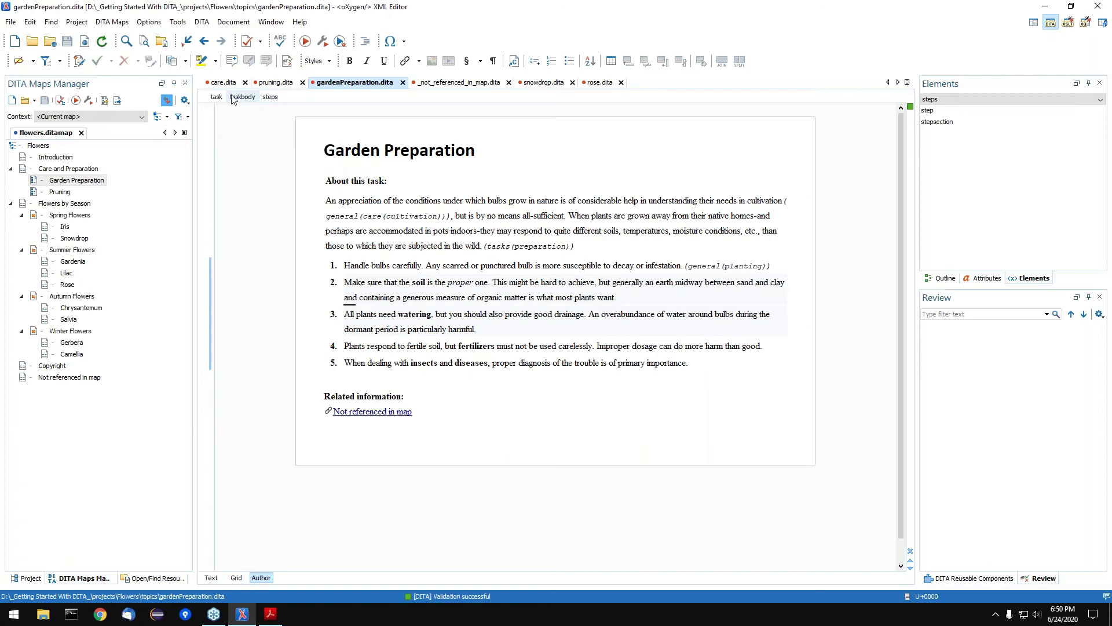
Show the Garden Preparation topic's outline and highlight its whole steps element in the document.
{"action": "left_click", "coordinate": [945, 278]}
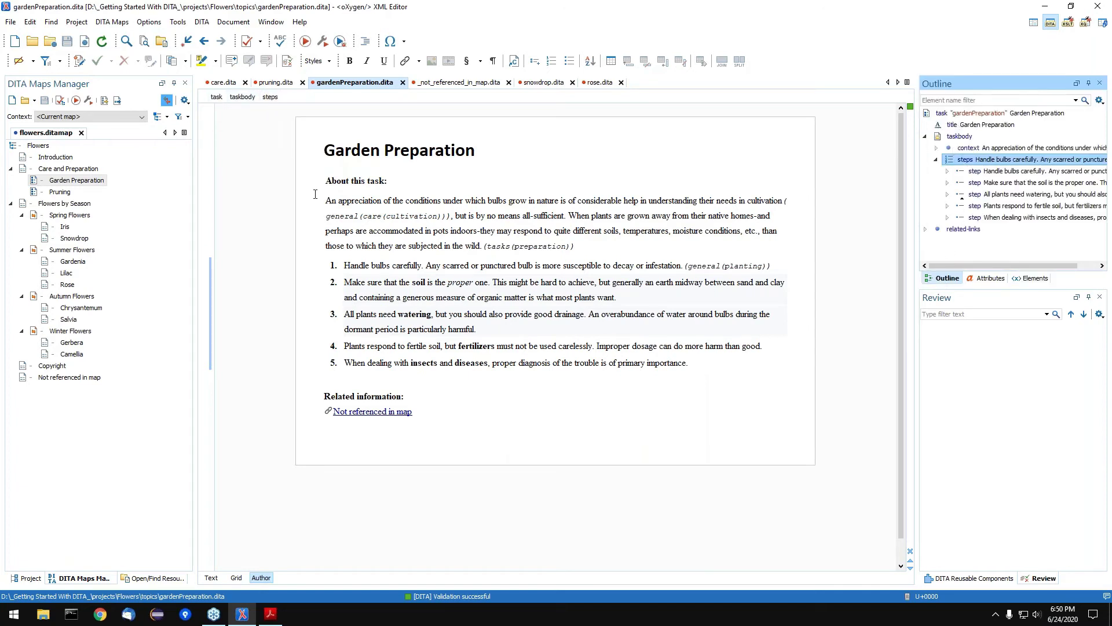
{"action": "left_click", "coordinate": [270, 97]}
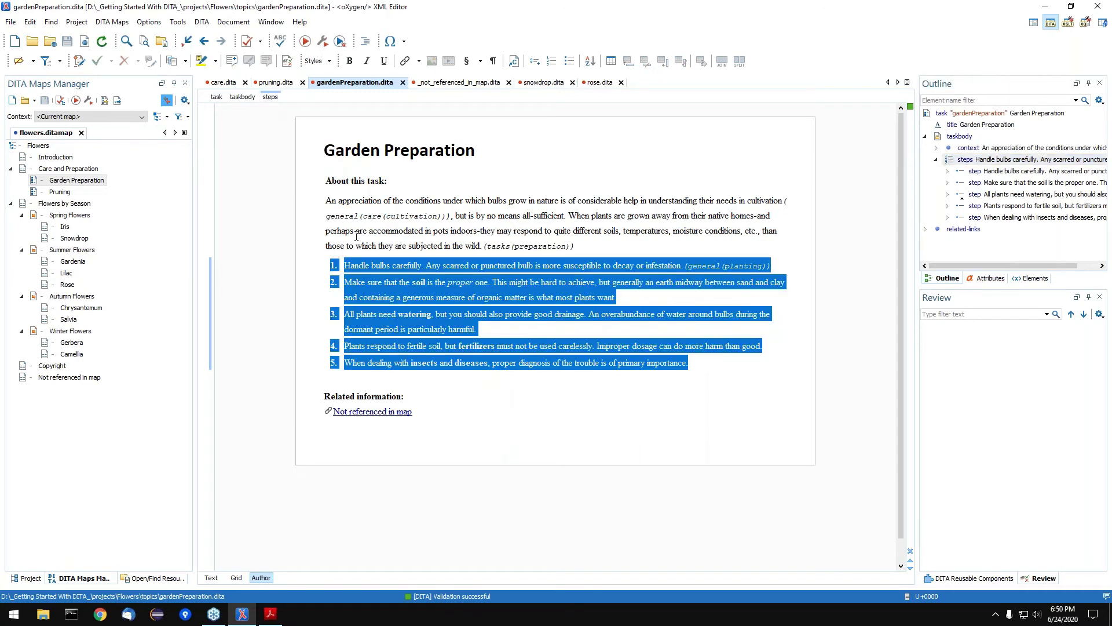
{"action": "left_click", "coordinate": [506, 330]}
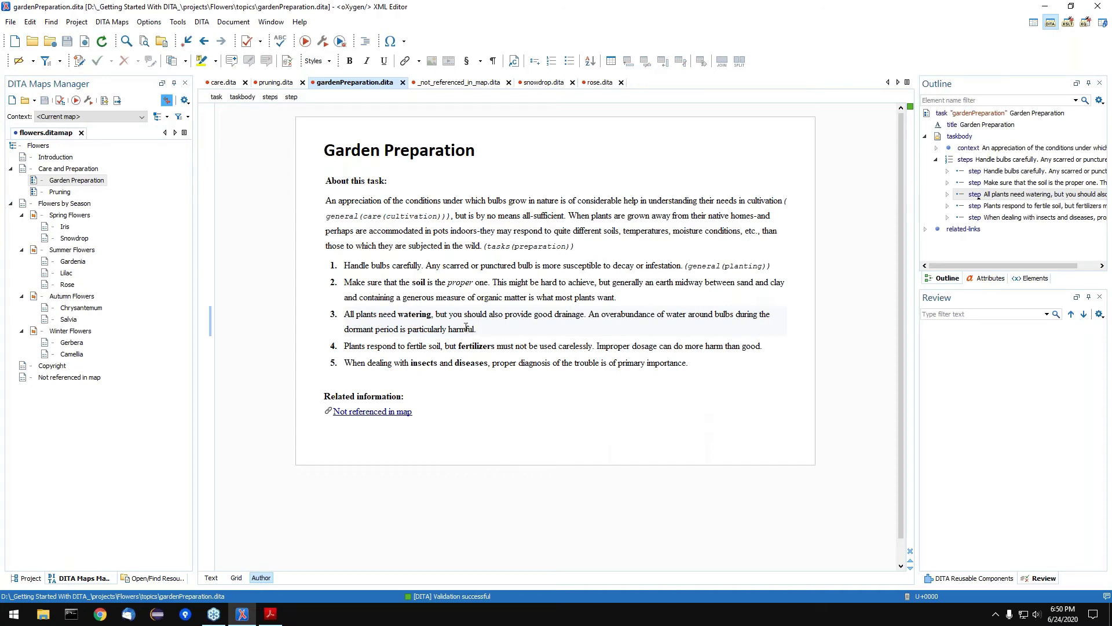
Reset the window layout to its default arrangement and confirm the reset.
{"action": "left_click", "coordinate": [271, 22]}
{"action": "mouse_move", "coordinate": [319, 25]}
{"action": "mouse_move", "coordinate": [269, 26]}
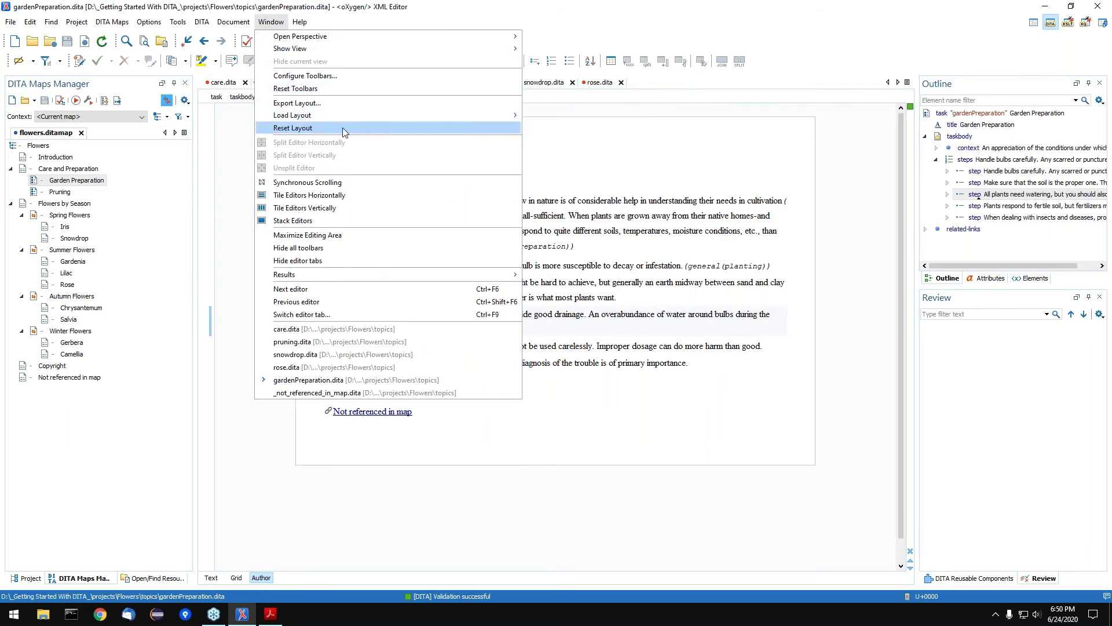
{"action": "left_click", "coordinate": [397, 127]}
{"action": "left_click", "coordinate": [543, 318]}
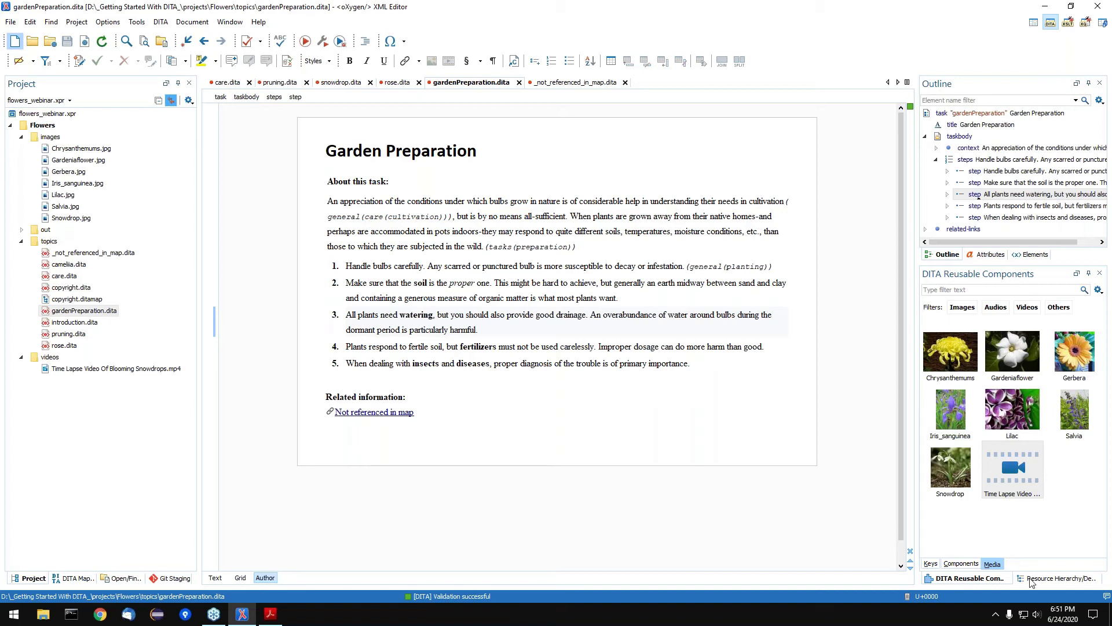
{"action": "left_click", "coordinate": [1005, 578]}
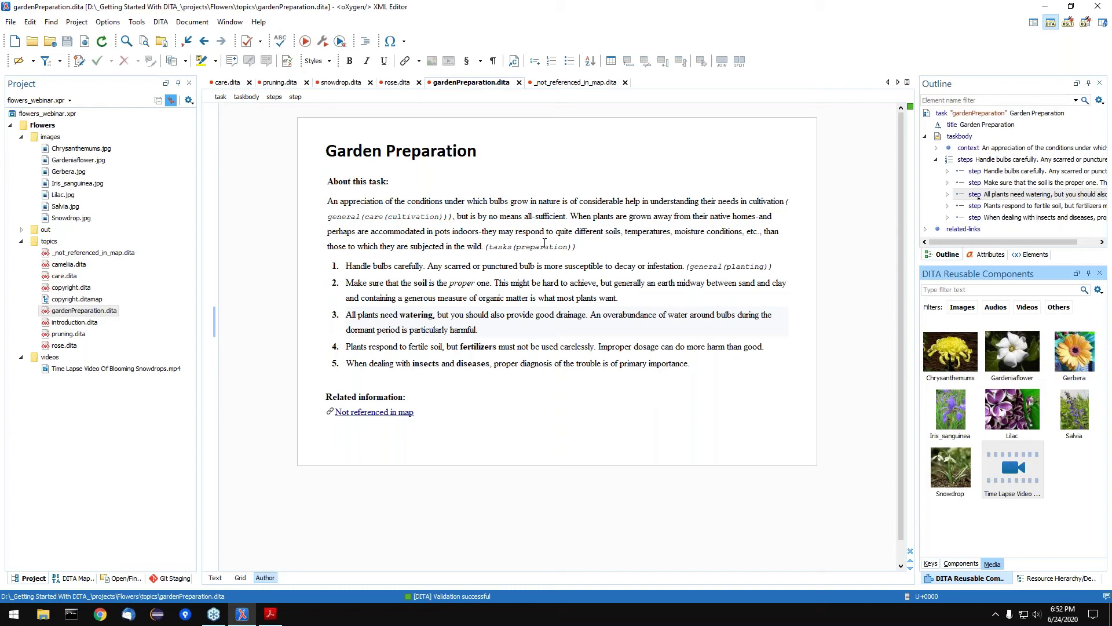
{"action": "left_click", "coordinate": [1037, 616]}
{"action": "scroll", "coordinate": [1038, 620], "scroll_direction": "up", "scroll_amount": 5}
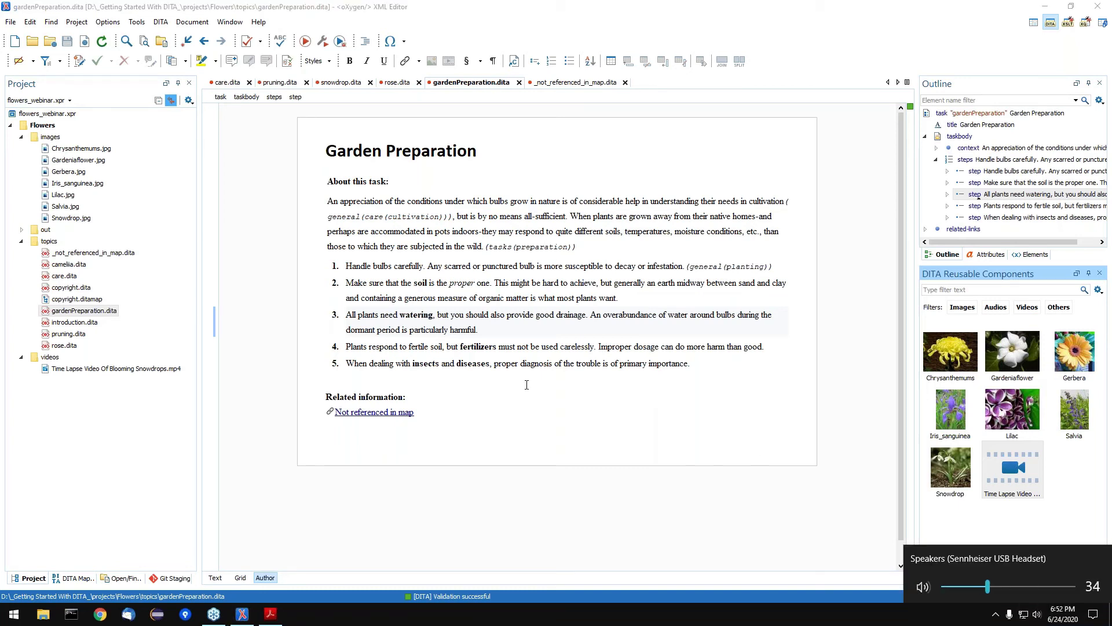
{"action": "left_click", "coordinate": [703, 360]}
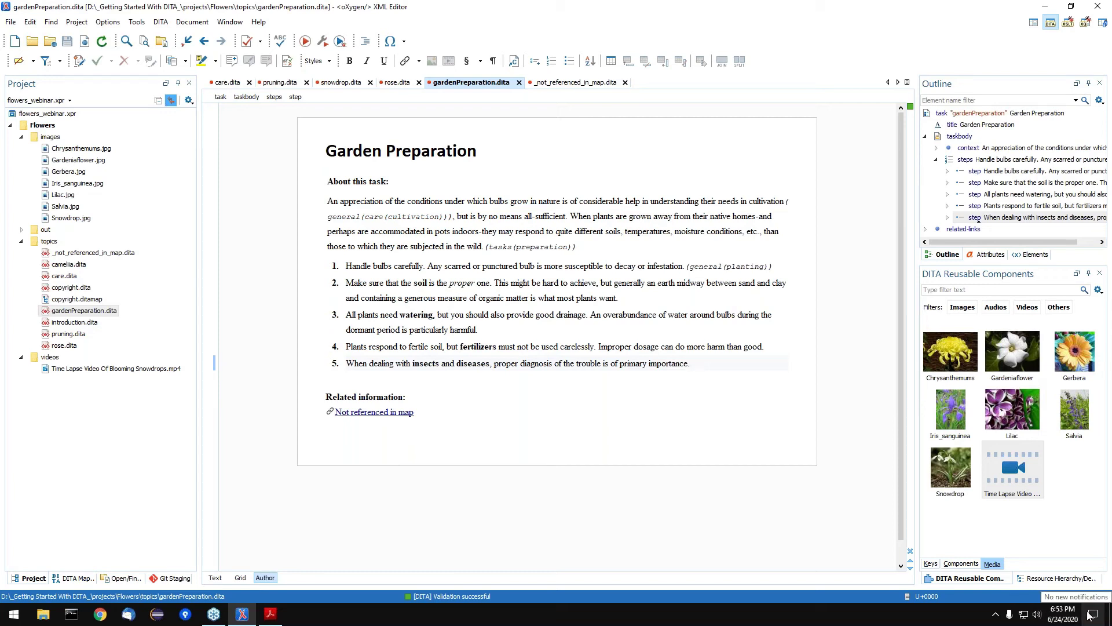
{"action": "left_click", "coordinate": [1109, 621]}
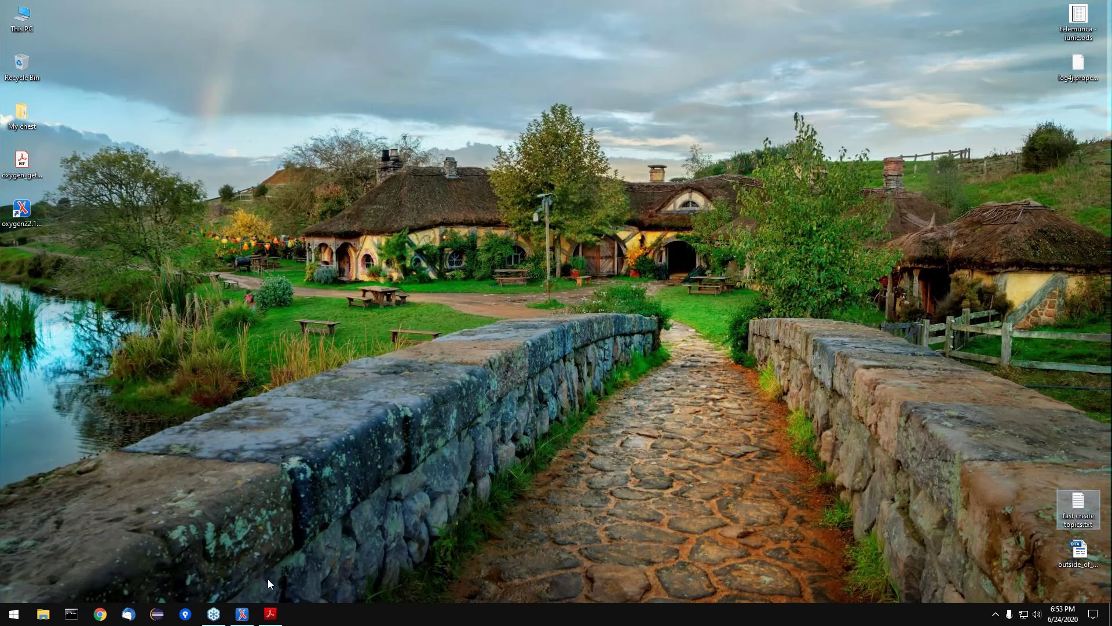
{"action": "mouse_move", "coordinate": [247, 616]}
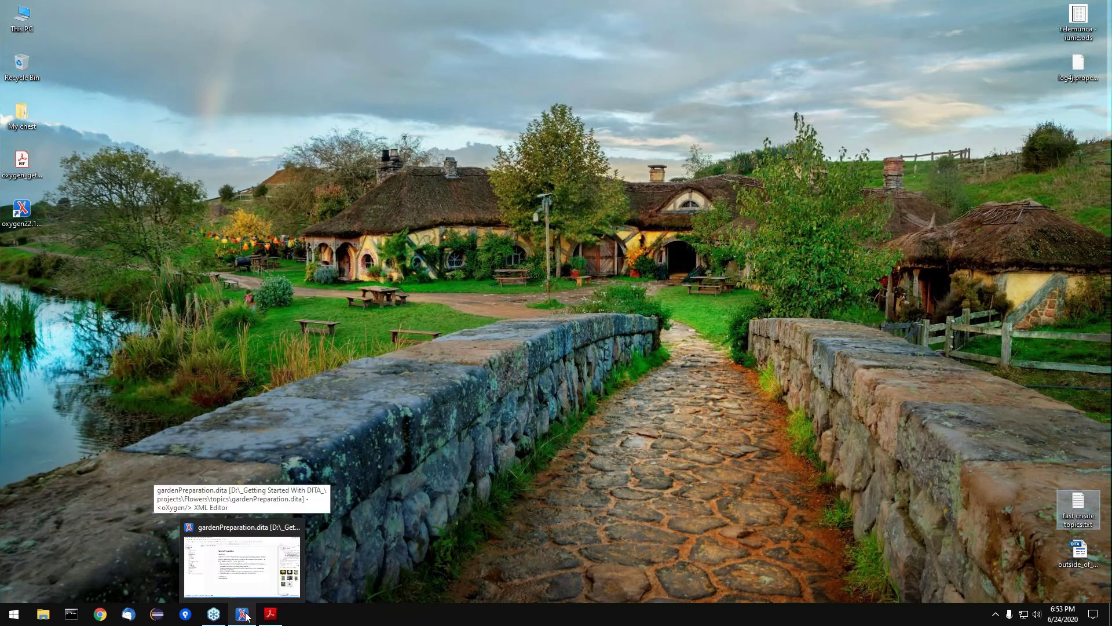
{"action": "left_click", "coordinate": [246, 616]}
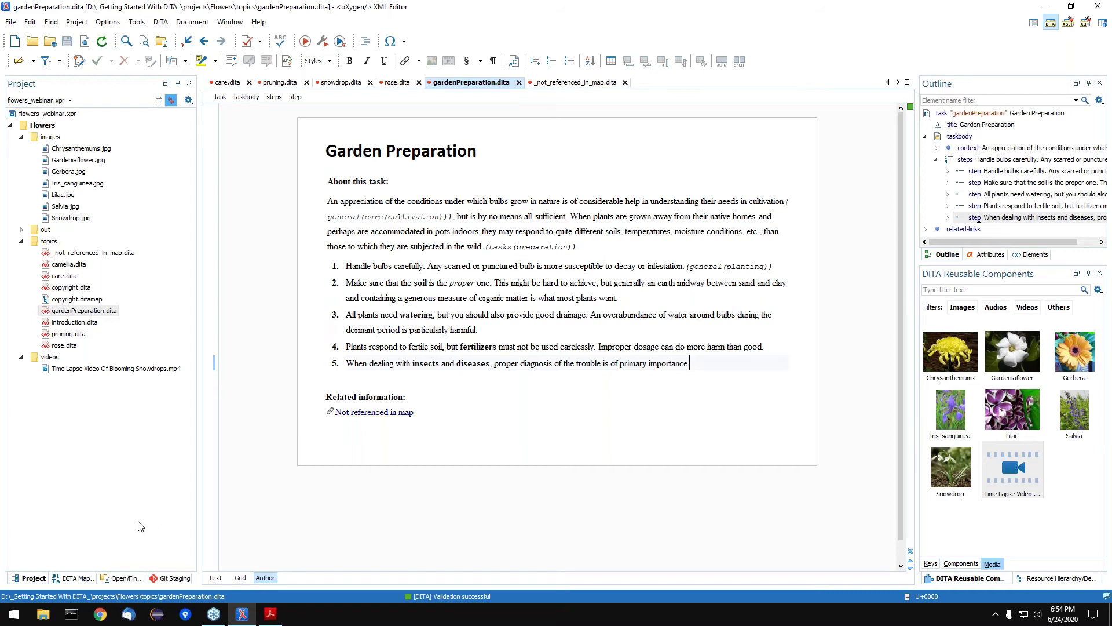
Open a duplicate of the "DITA Map PDF - based on HTML5 & CSS" transformation scenario for editing from the flowers map.
{"action": "left_click", "coordinate": [72, 578]}
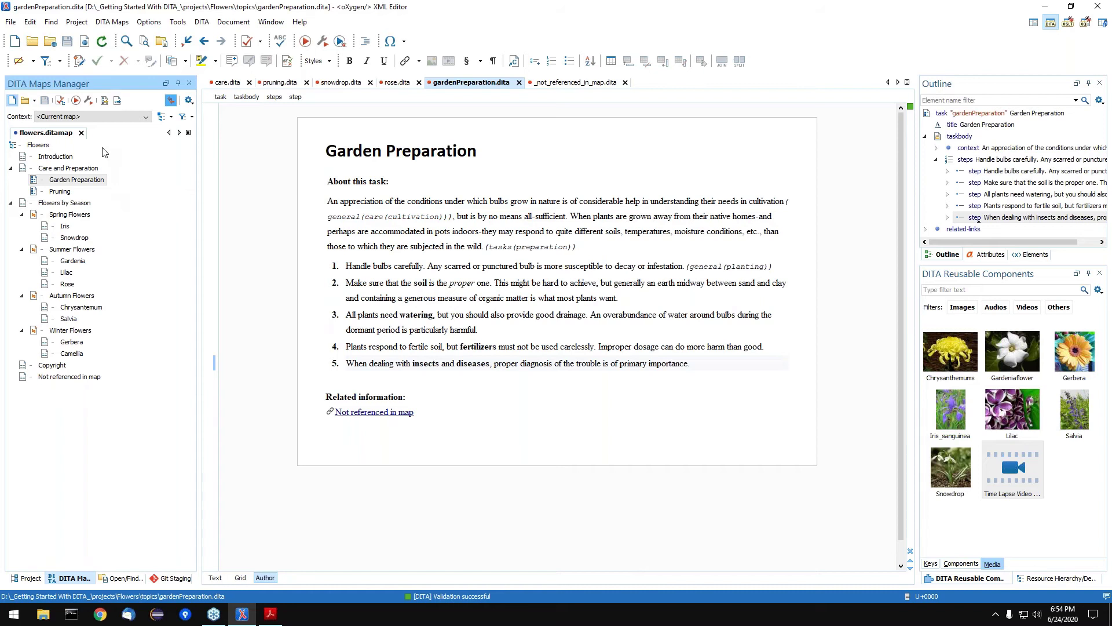
{"action": "left_click", "coordinate": [88, 103]}
{"action": "left_click", "coordinate": [431, 267]}
{"action": "left_click", "coordinate": [431, 268]}
{"action": "left_click", "coordinate": [511, 118]}
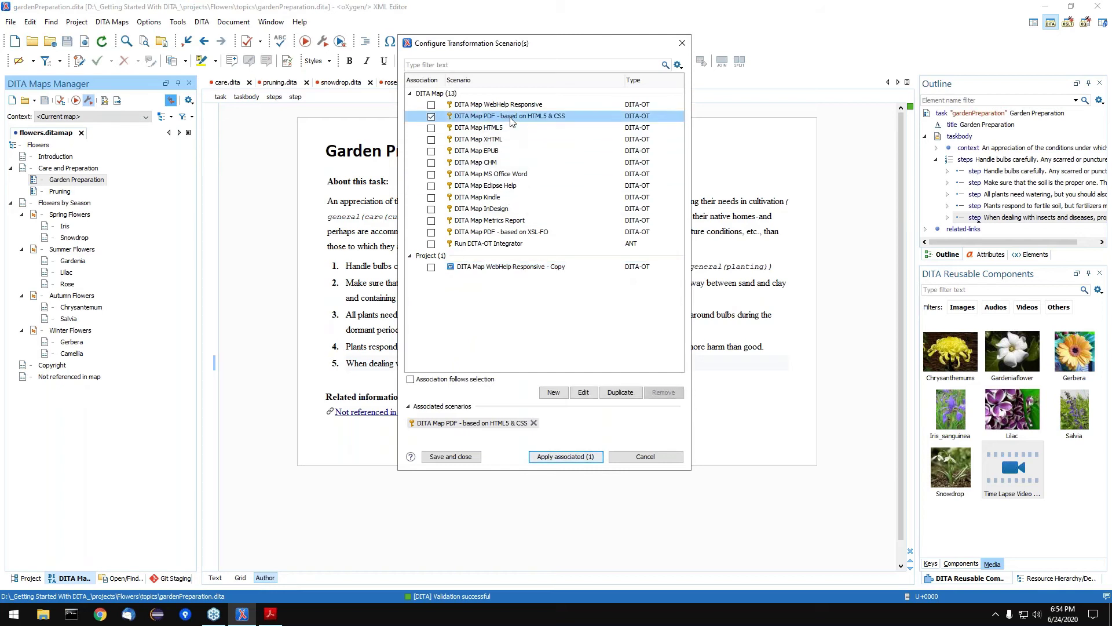
{"action": "left_click", "coordinate": [584, 393]}
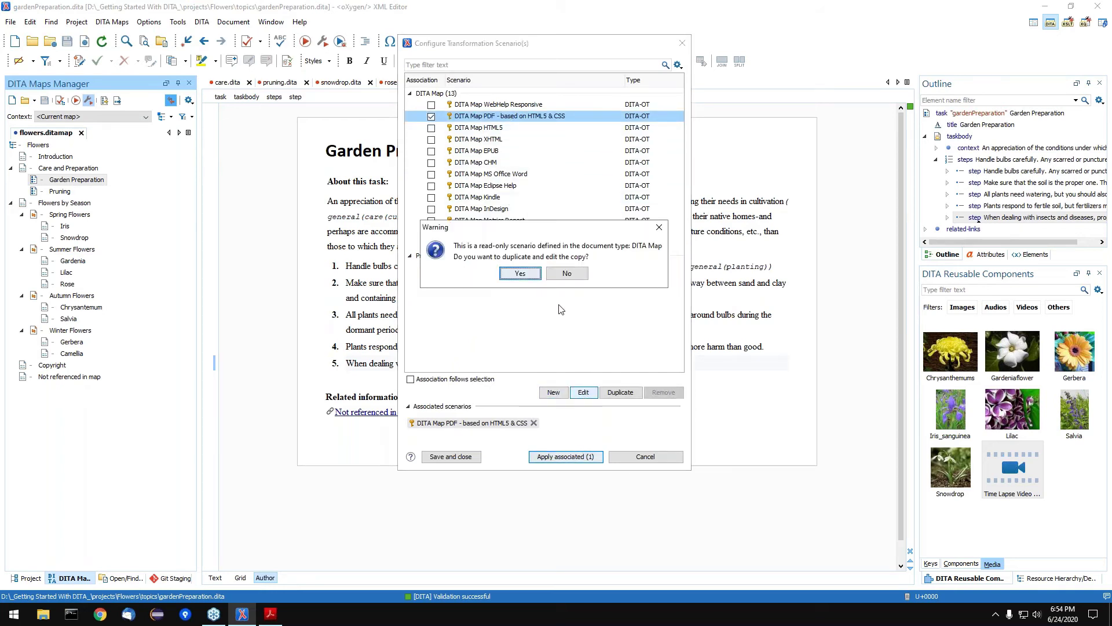
{"action": "left_click", "coordinate": [519, 273]}
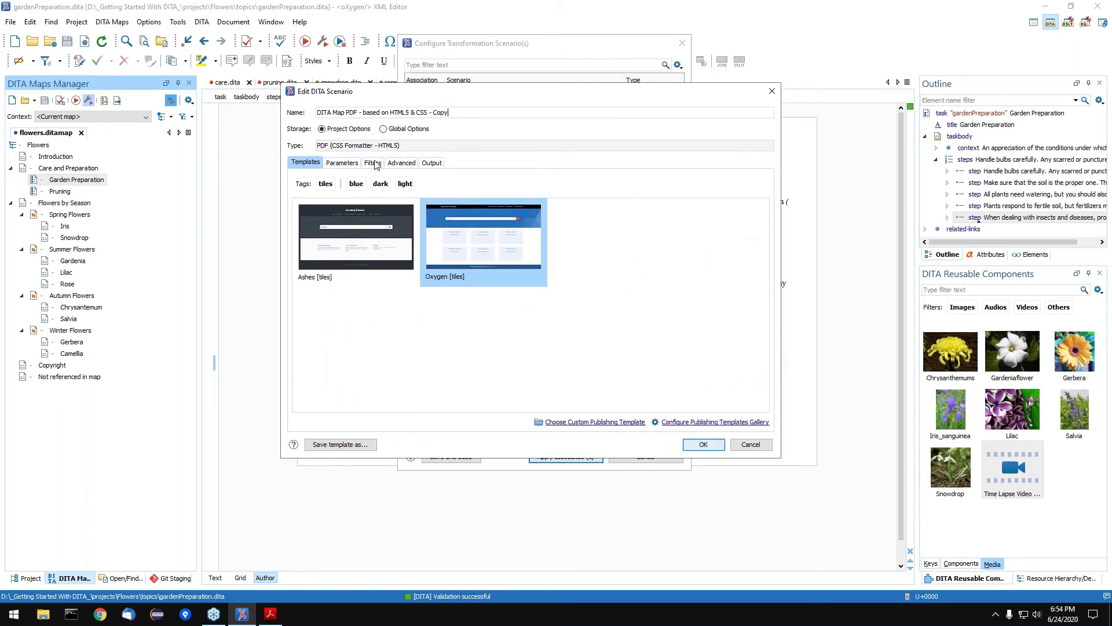
Examine the scenario copy's CSS parameter, parameter list and publishing templates, and leave the scenario configuration without saving.
{"action": "left_click", "coordinate": [347, 166]}
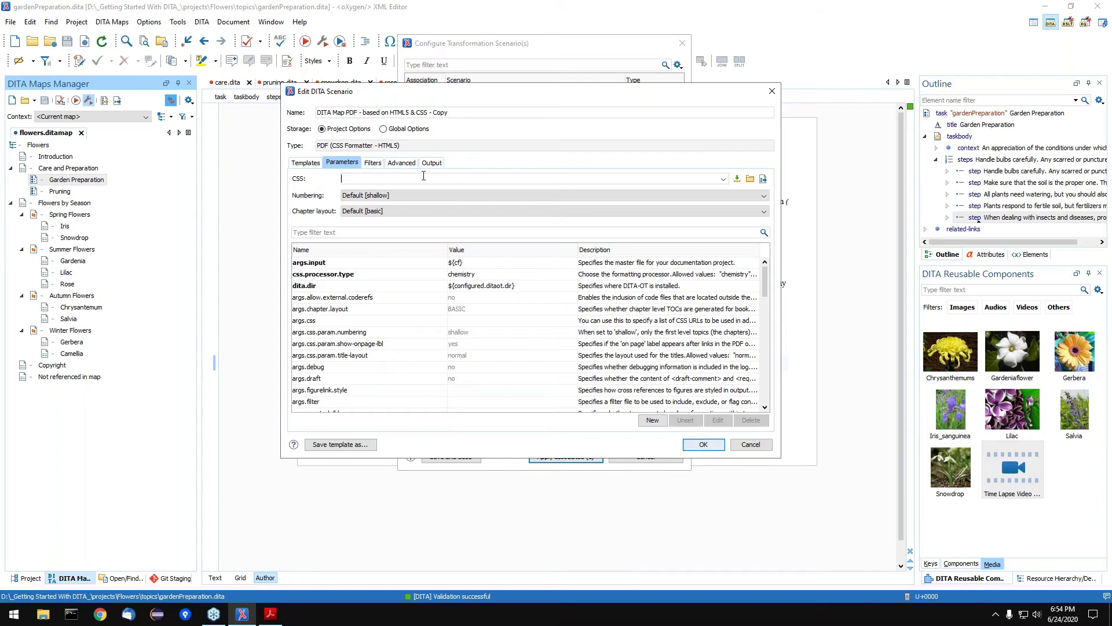
{"action": "left_click", "coordinate": [367, 180]}
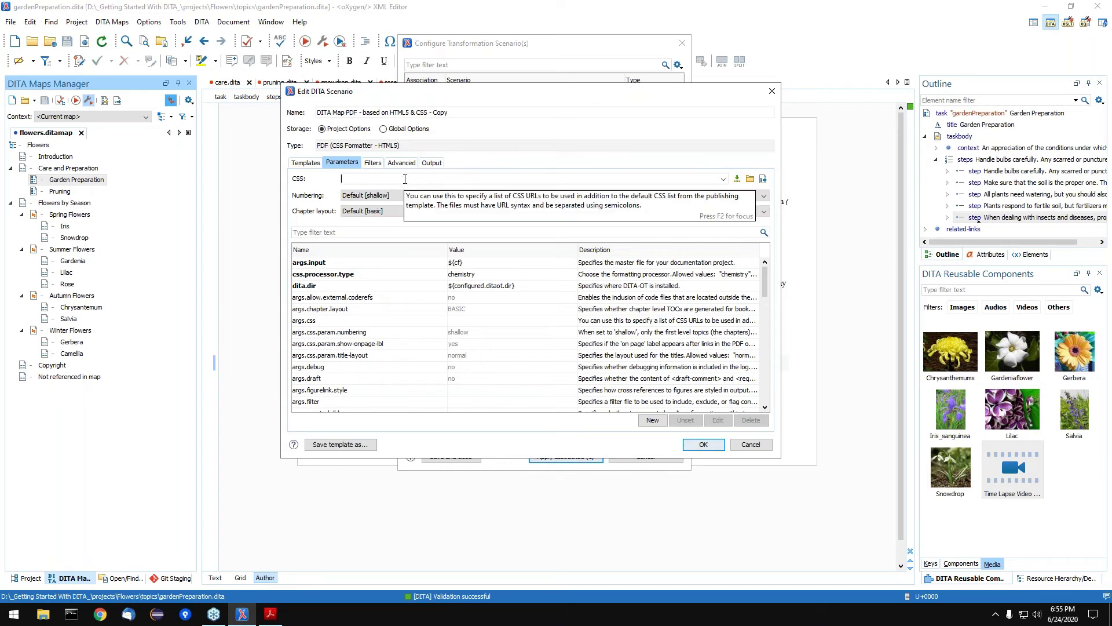
{"action": "scroll", "coordinate": [364, 364], "scroll_direction": "down", "scroll_amount": 12}
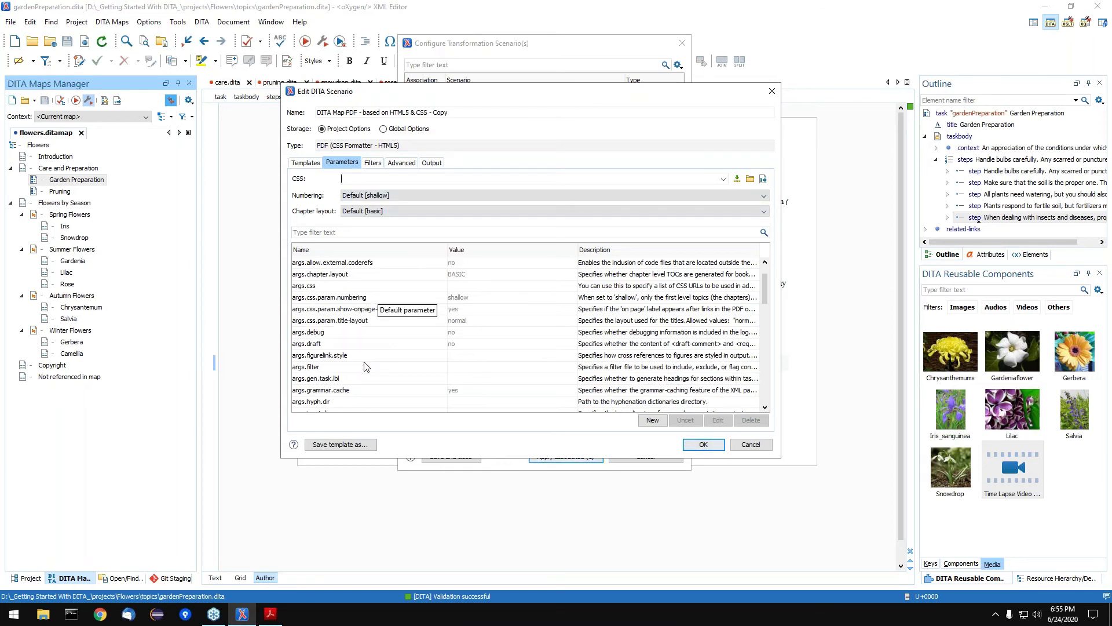
{"action": "scroll", "coordinate": [364, 364], "scroll_direction": "up", "scroll_amount": 12}
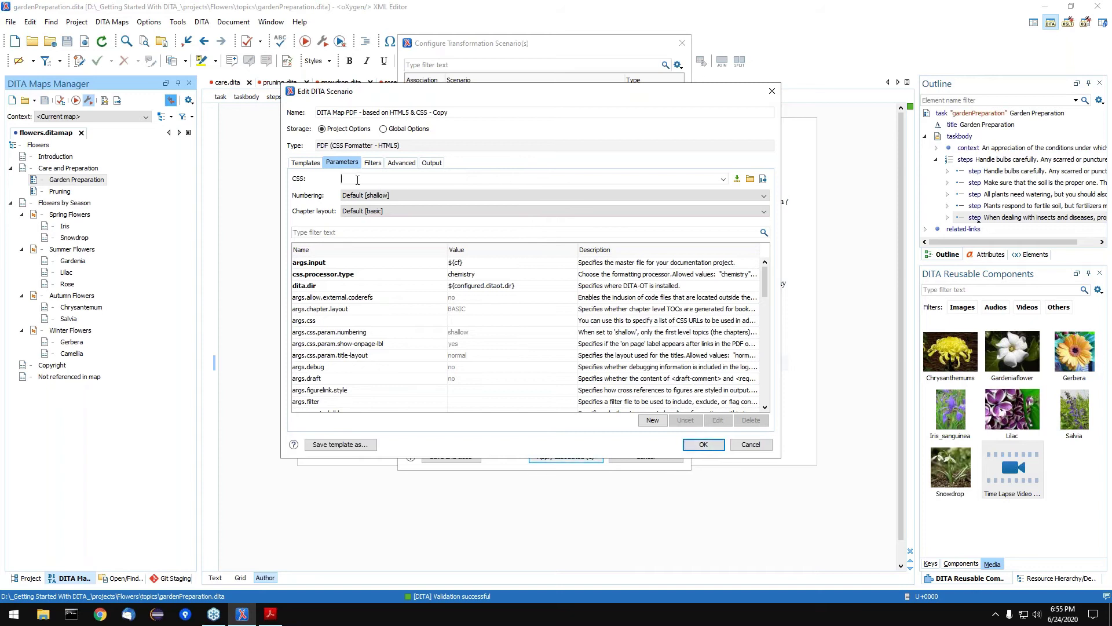
{"action": "left_click", "coordinate": [307, 164]}
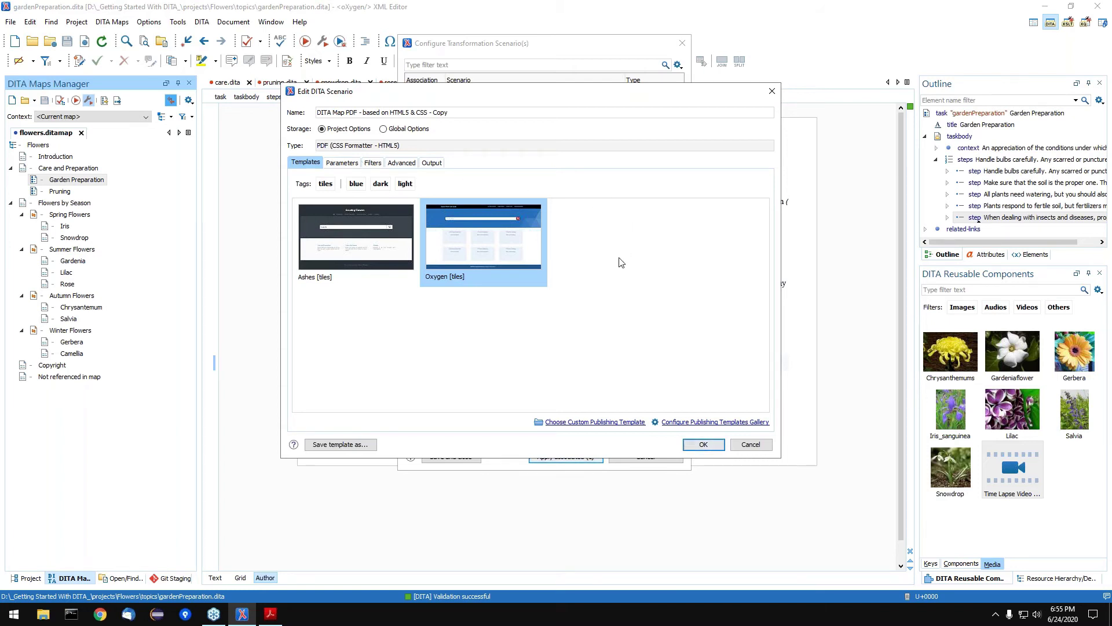
{"action": "left_click", "coordinate": [750, 445]}
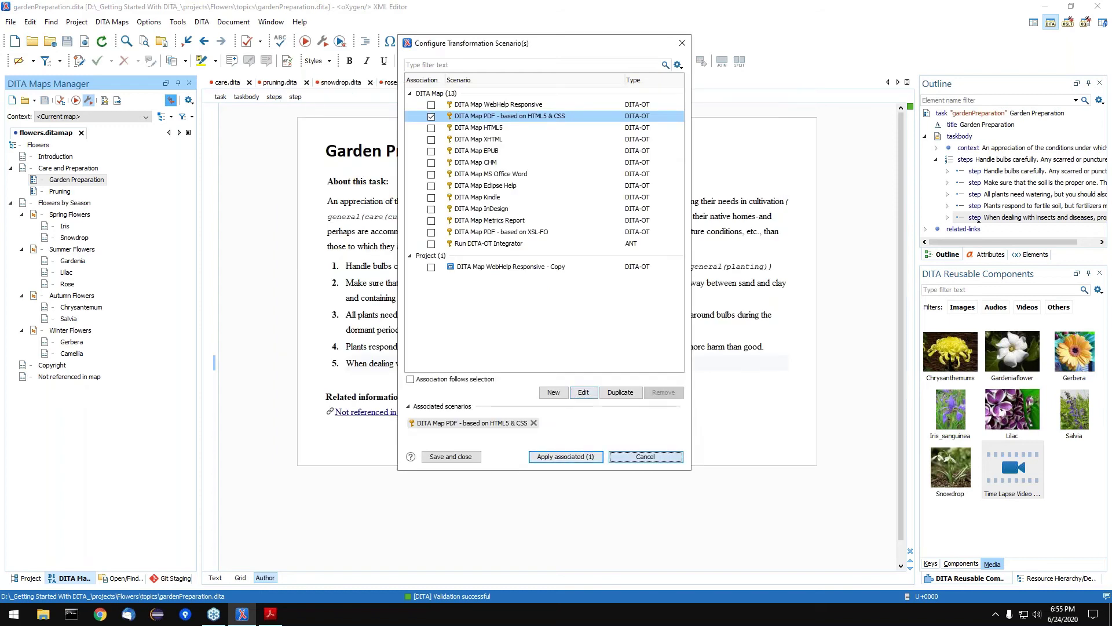
{"action": "left_click", "coordinate": [646, 456]}
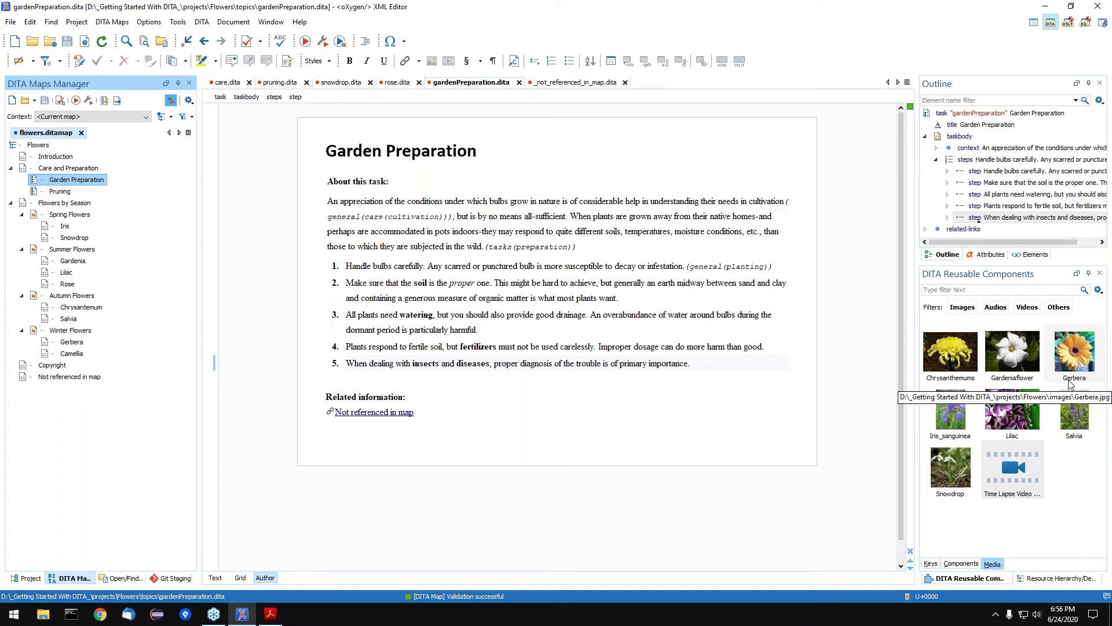
Show the project files, collapse the topics folder and select the time-lapse snowdrops video in the videos folder.
{"action": "left_click", "coordinate": [23, 579]}
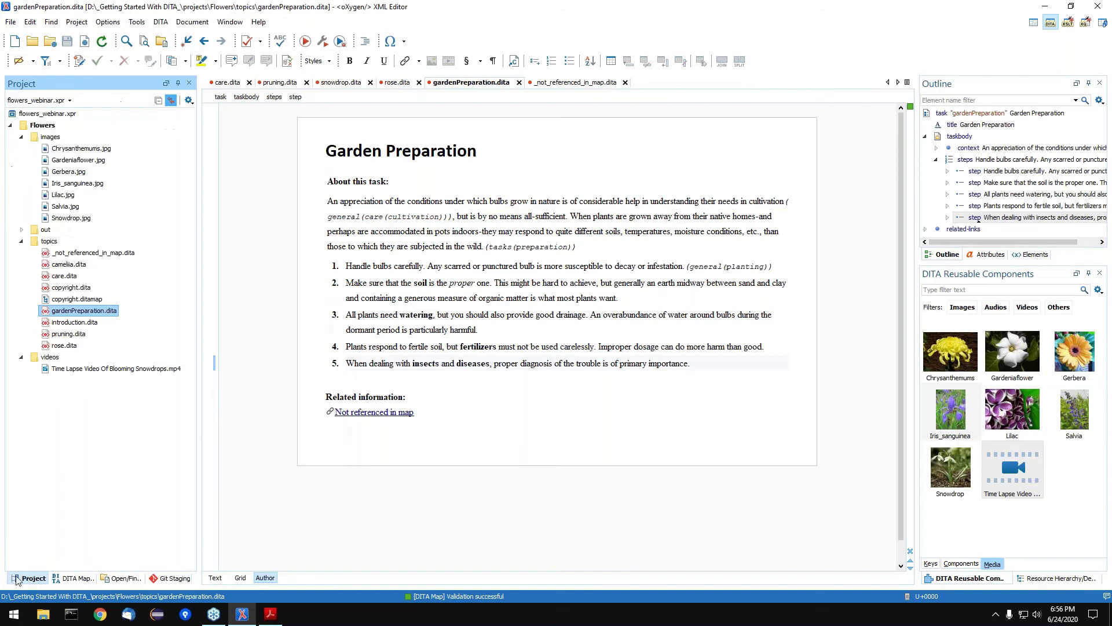
{"action": "left_click", "coordinate": [49, 138]}
{"action": "left_click", "coordinate": [22, 241]}
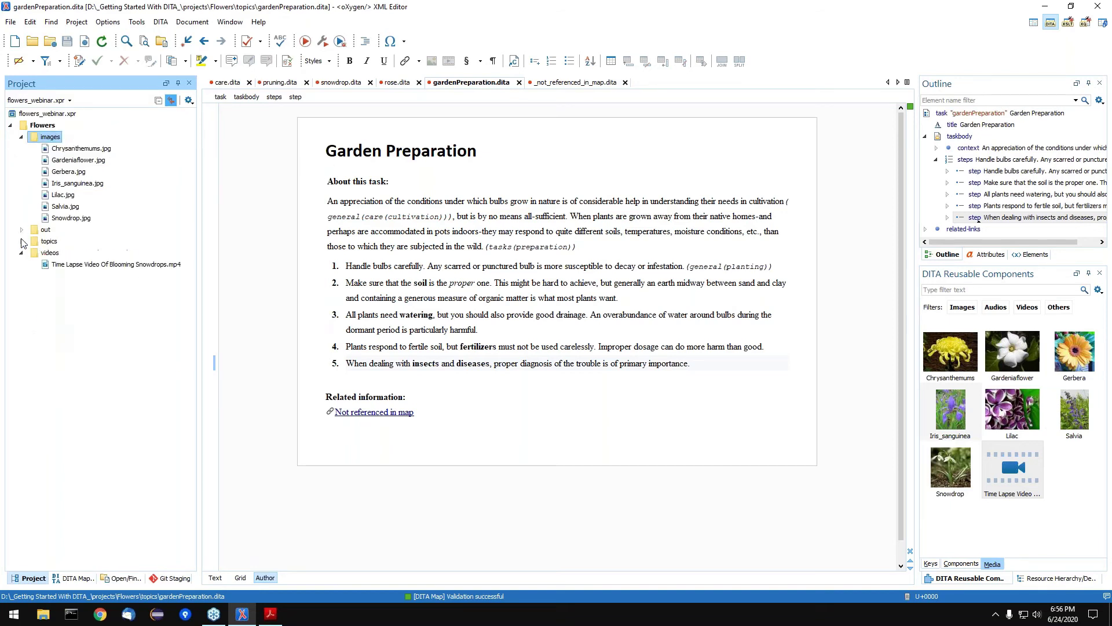
{"action": "left_click", "coordinate": [64, 264]}
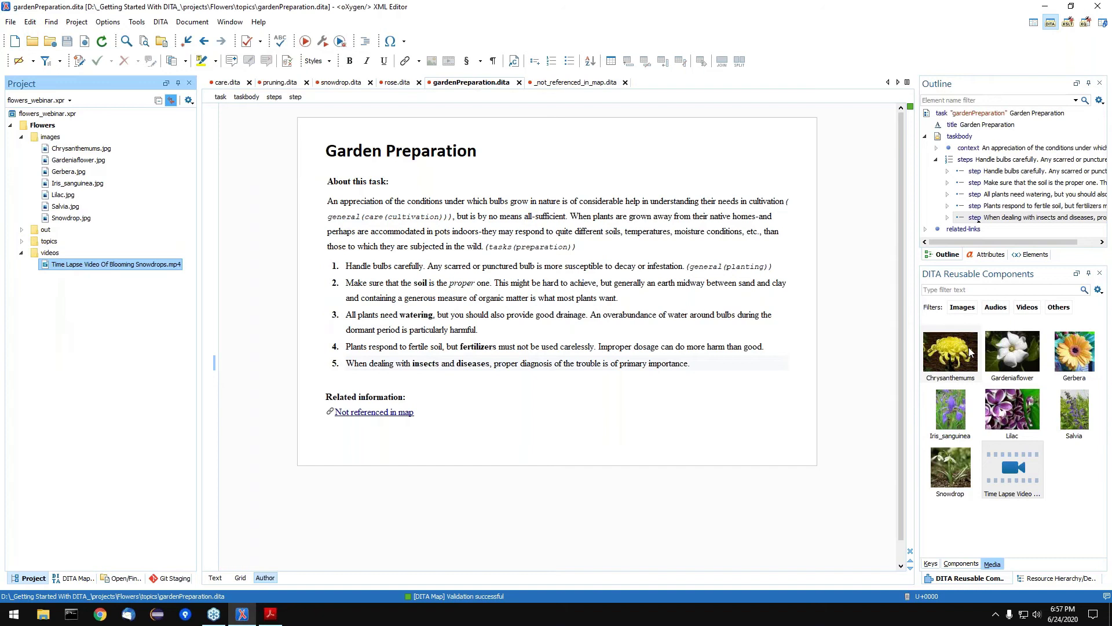
Open the reusable components' working sets, expand the images and videos folders, and enlarge the dialog to examine their files.
{"action": "left_click", "coordinate": [1098, 290]}
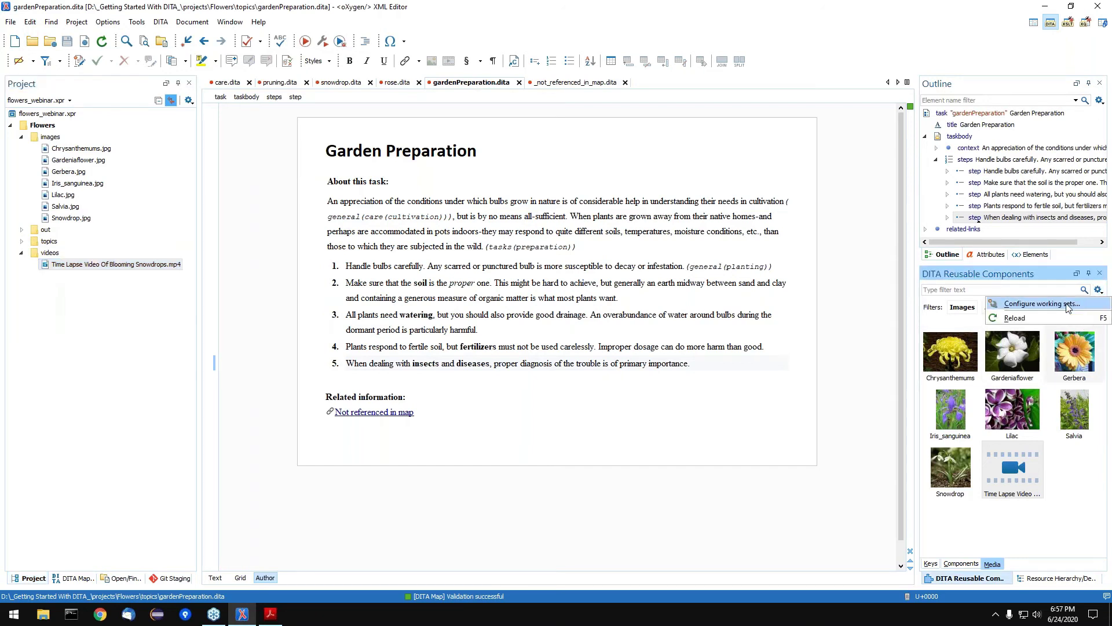
{"action": "left_click", "coordinate": [1069, 306]}
{"action": "left_click", "coordinate": [440, 256]}
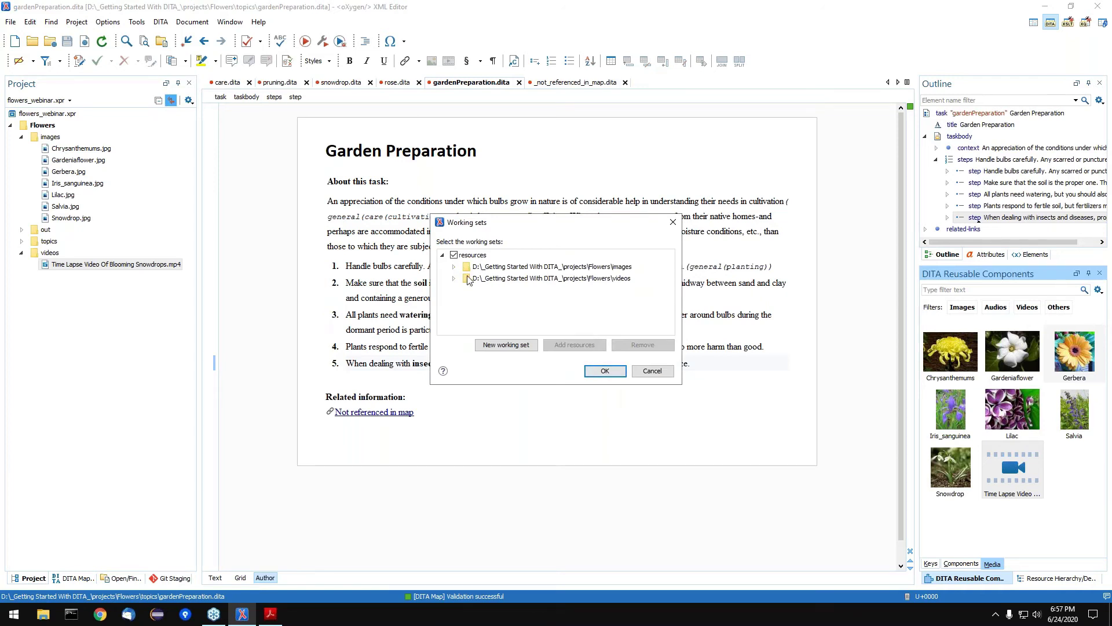
{"action": "left_click", "coordinate": [454, 266]}
{"action": "scroll", "coordinate": [469, 328], "scroll_direction": "down", "scroll_amount": 1}
{"action": "left_click", "coordinate": [453, 329]}
{"action": "left_click_drag", "start_coordinate": [499, 223], "coordinate": [339, 81]}
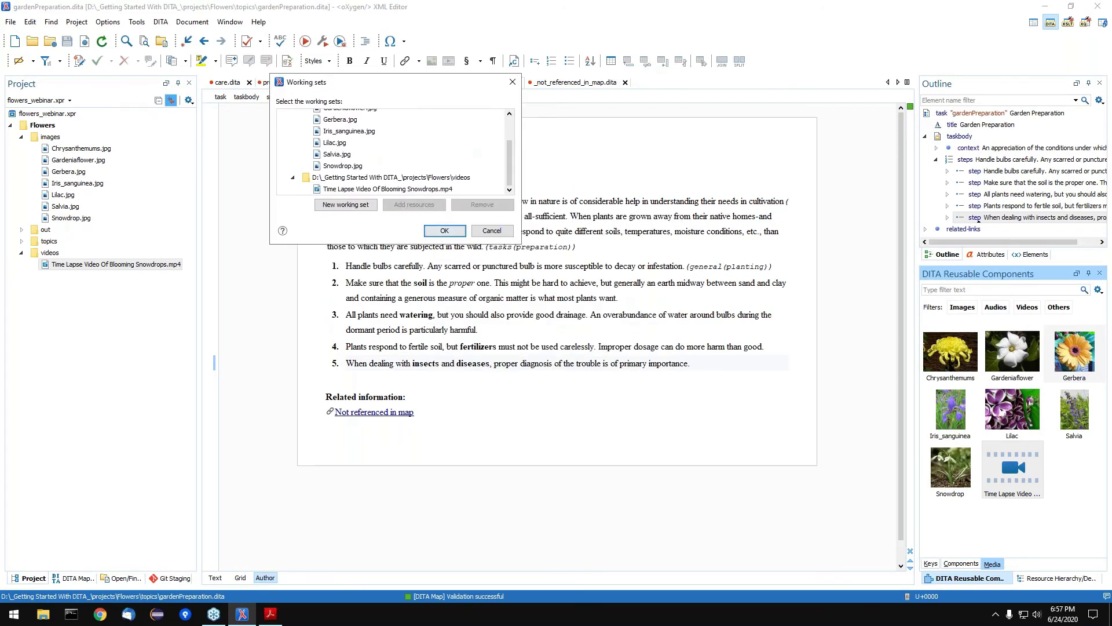
{"action": "left_click_drag", "start_coordinate": [521, 244], "coordinate": [772, 496]}
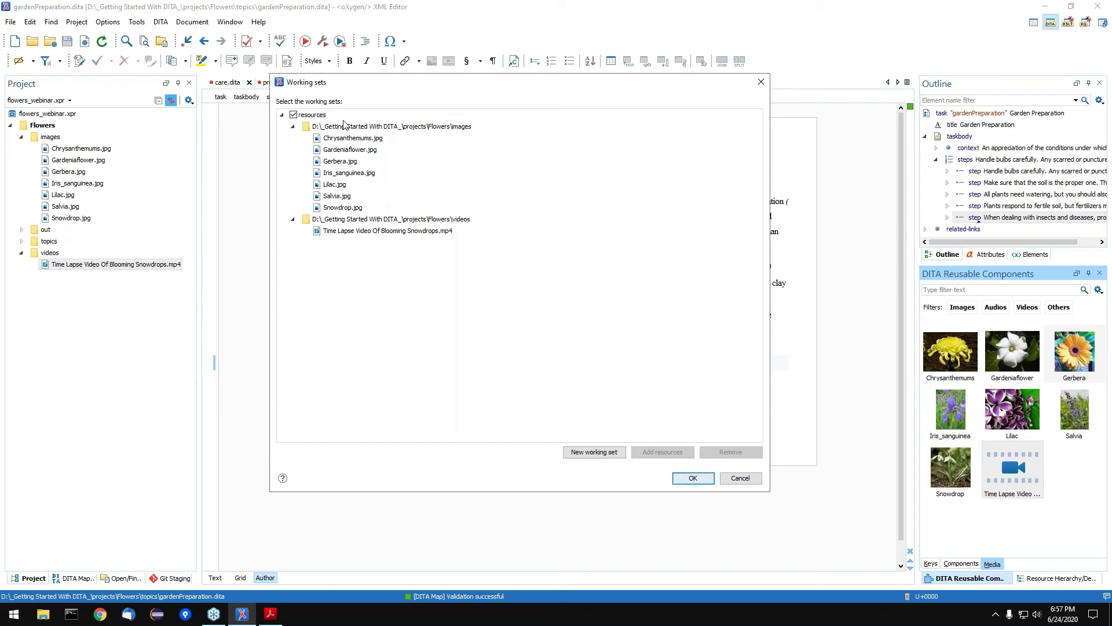
Check which kinds of resources can be added to the "resources" working set, and close the dialog without changes.
{"action": "left_click", "coordinate": [320, 115]}
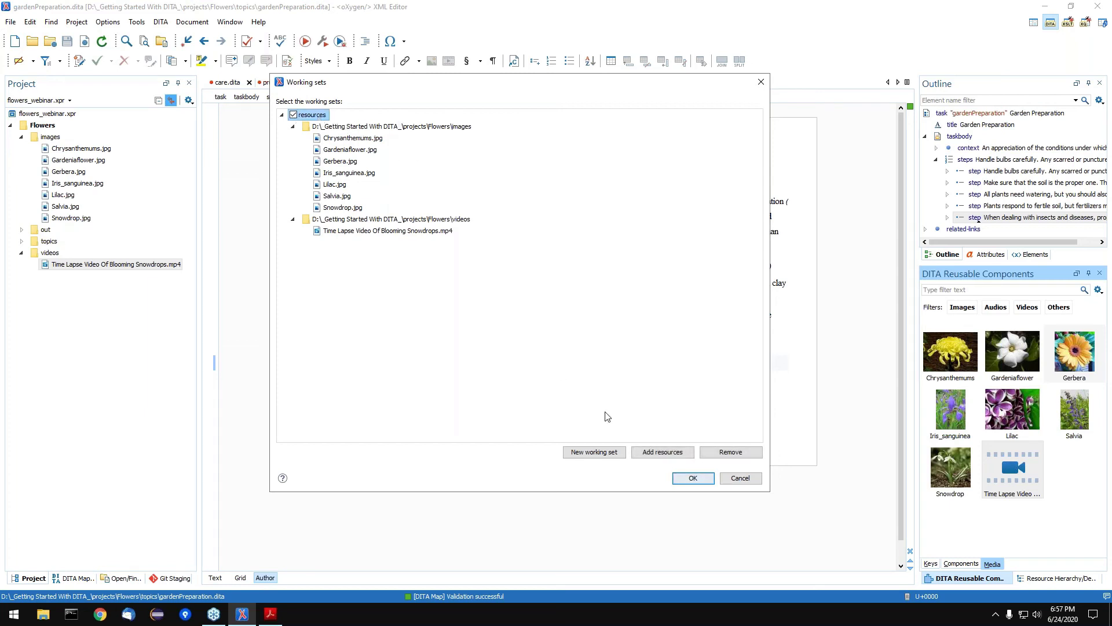
{"action": "left_click", "coordinate": [665, 453]}
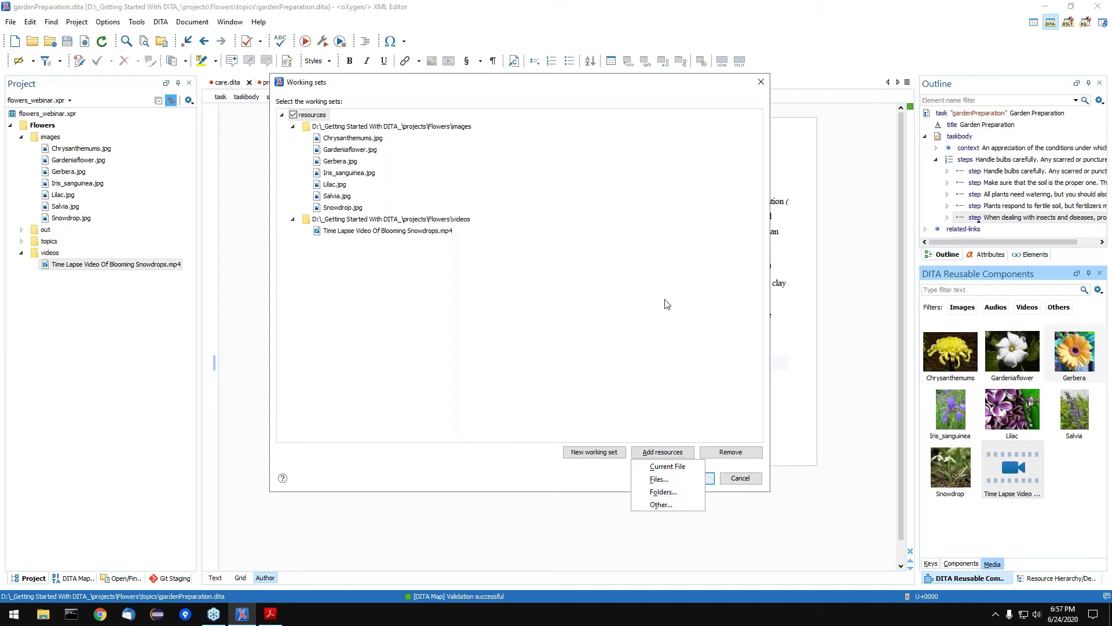
{"action": "key", "text": "Escape"}
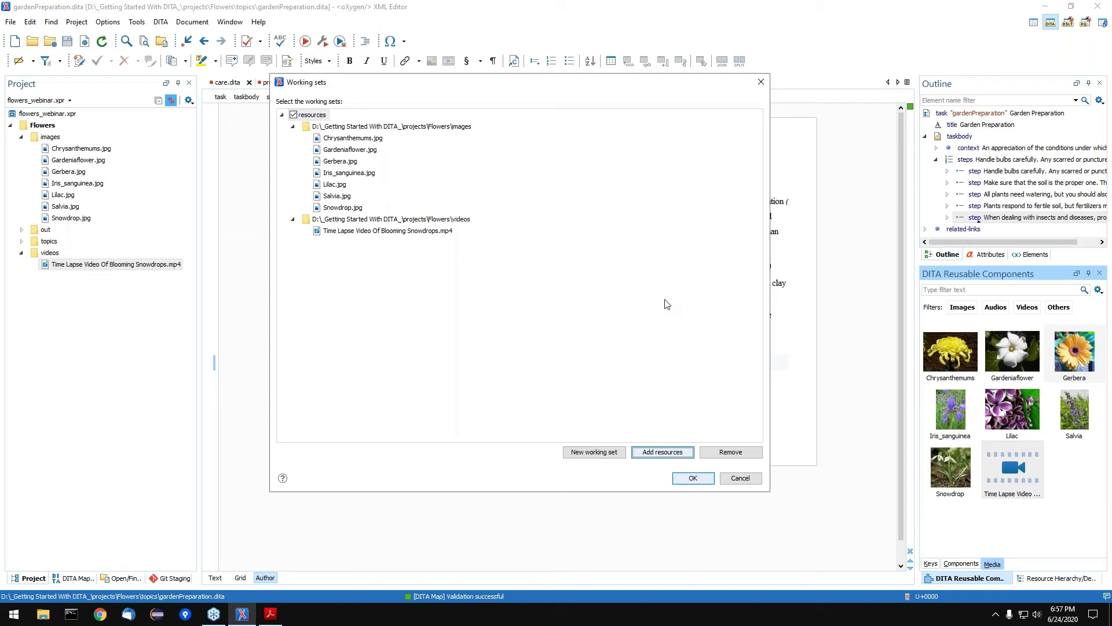
{"action": "left_click", "coordinate": [741, 479]}
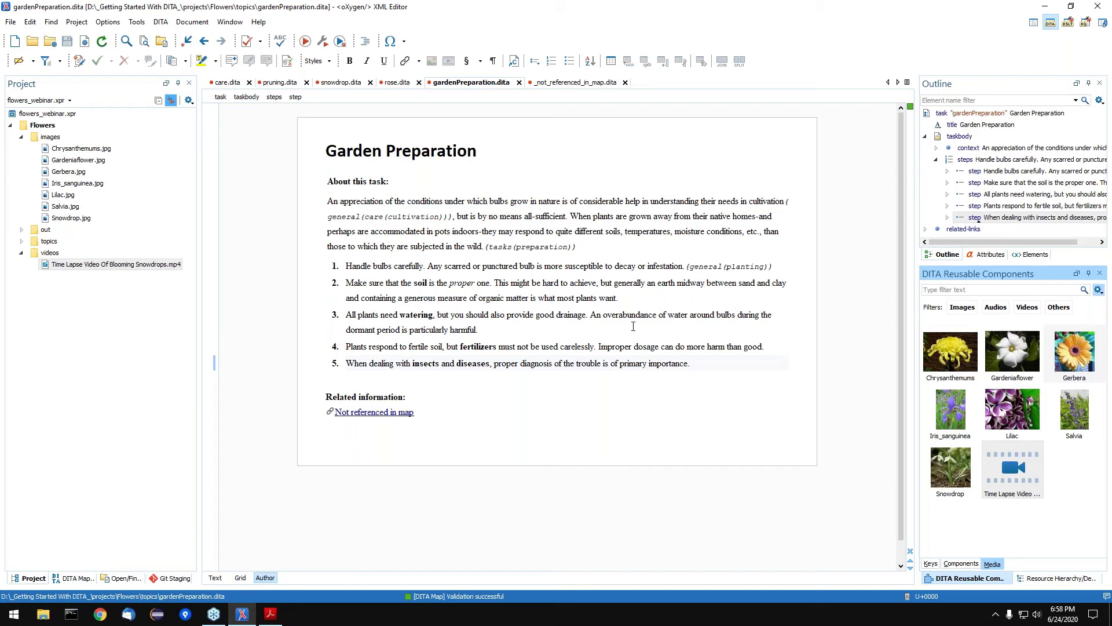
Place the cursor at the start of the "About this task" paragraph and display full element tags in the topic.
{"action": "left_click", "coordinate": [329, 202]}
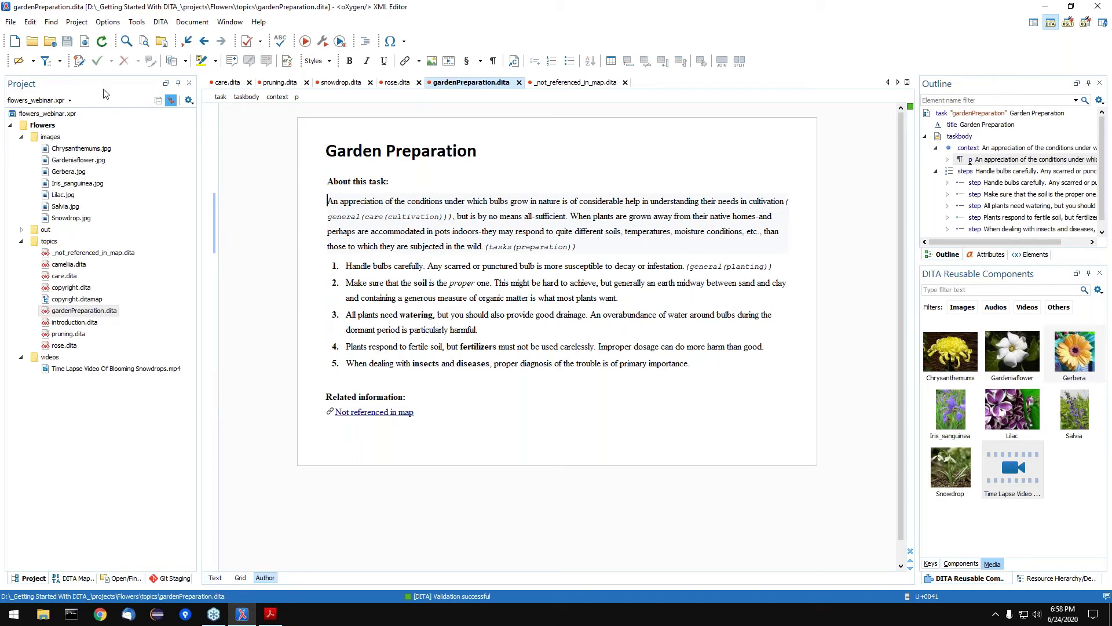
{"action": "left_click", "coordinate": [33, 61]}
{"action": "left_click", "coordinate": [40, 93]}
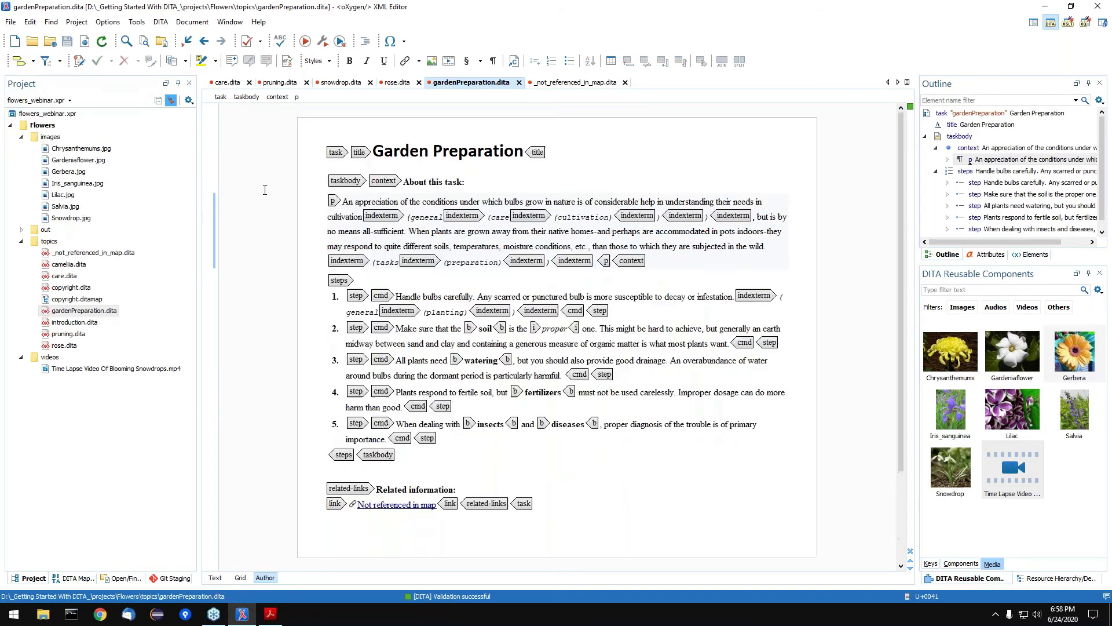
Open the profiling attributes of the "About this task" paragraph and examine the available conditions from Audience to Revision.
{"action": "left_click", "coordinate": [333, 201]}
{"action": "right_click", "coordinate": [333, 201]}
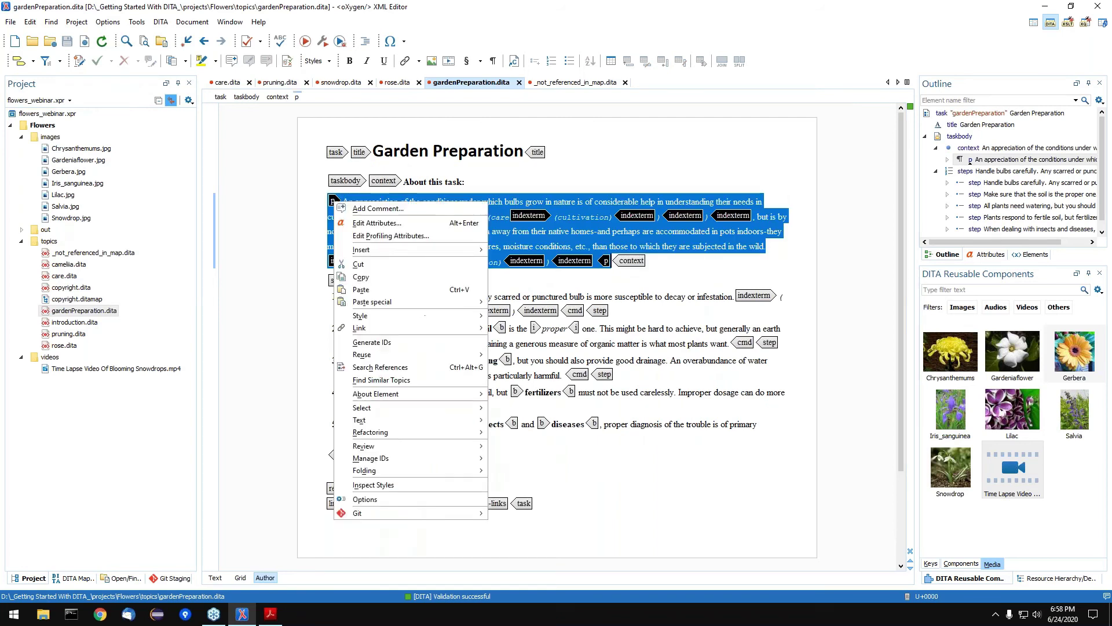
{"action": "left_click", "coordinate": [446, 241]}
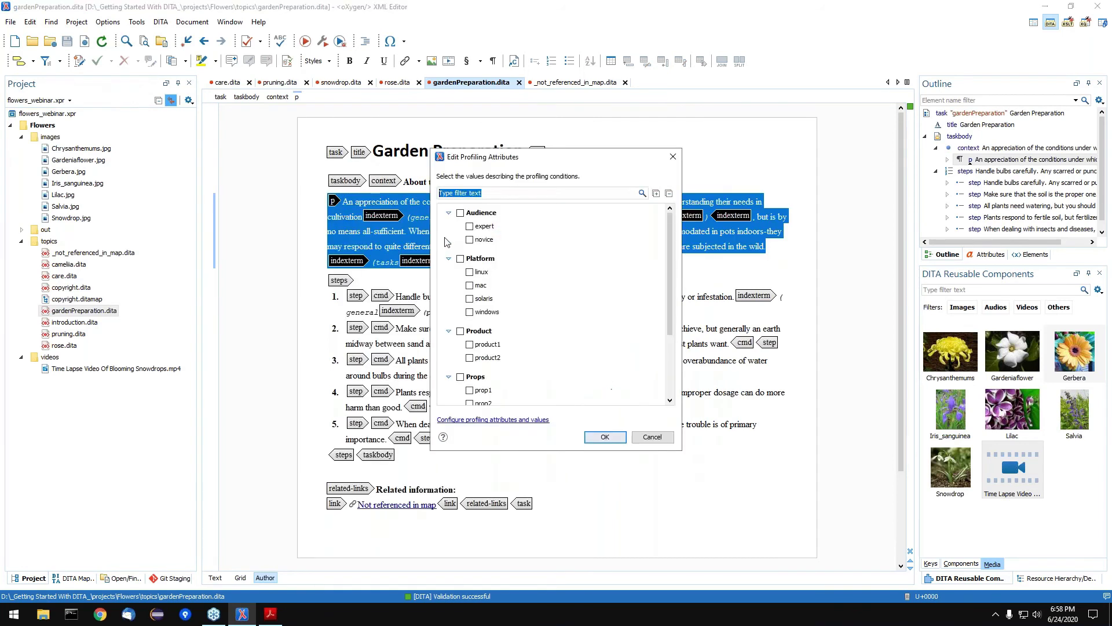
{"action": "scroll", "coordinate": [561, 280], "scroll_direction": "down", "scroll_amount": 4}
{"action": "scroll", "coordinate": [571, 295], "scroll_direction": "up", "scroll_amount": 4}
{"action": "scroll", "coordinate": [571, 294], "scroll_direction": "down", "scroll_amount": 4}
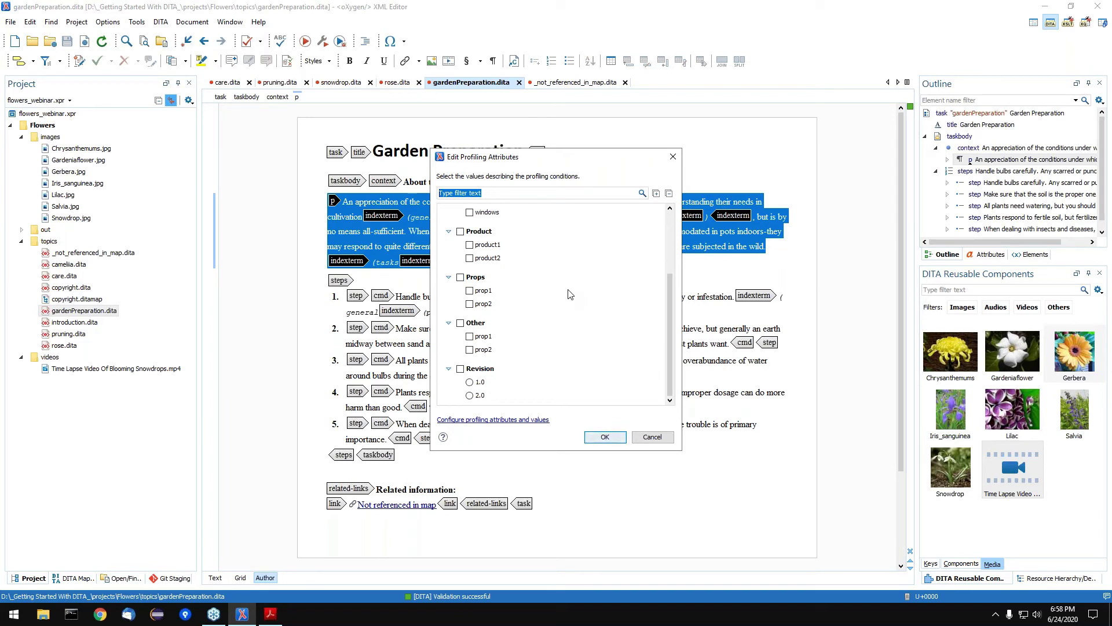
View the preferences that define profiling attributes and values, and close both dialogs without changes.
{"action": "left_click", "coordinate": [496, 420]}
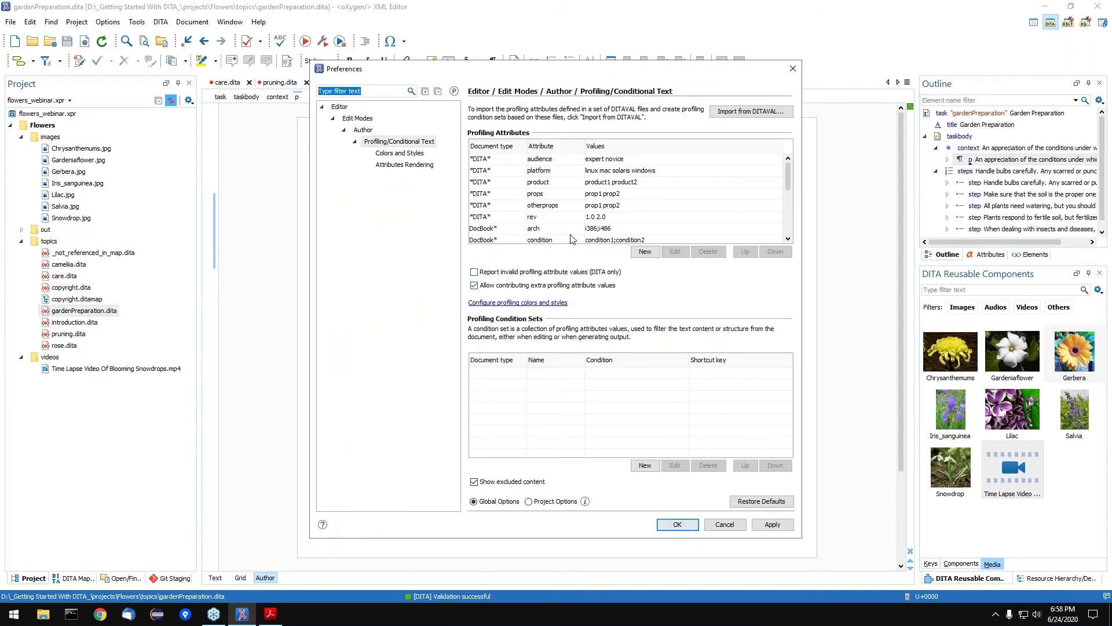
{"action": "key", "text": "Escape"}
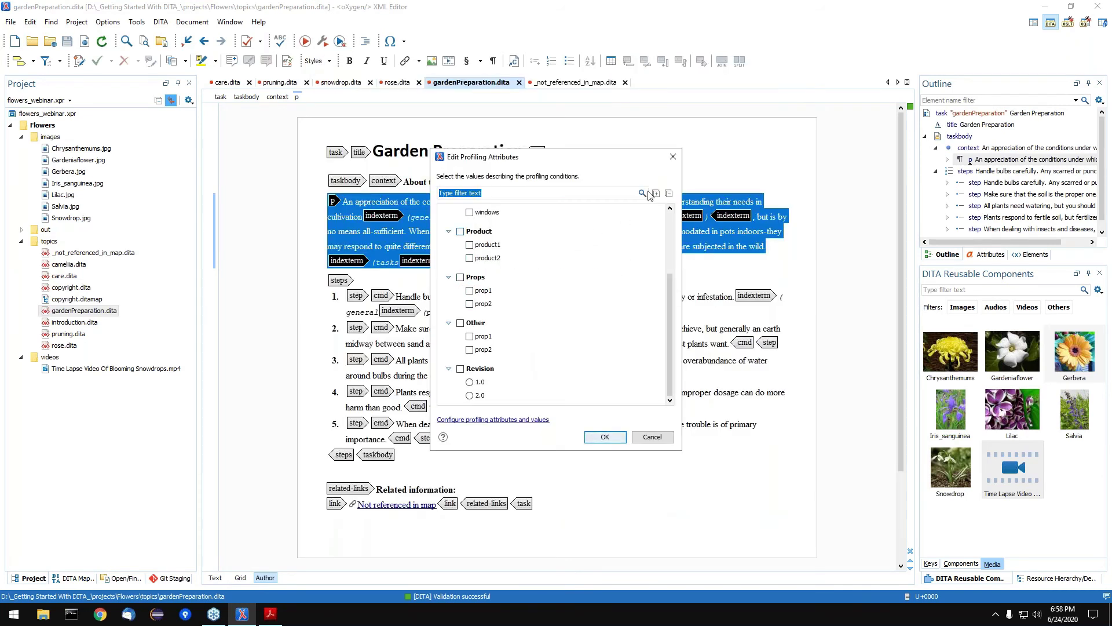
{"action": "left_click", "coordinate": [604, 436]}
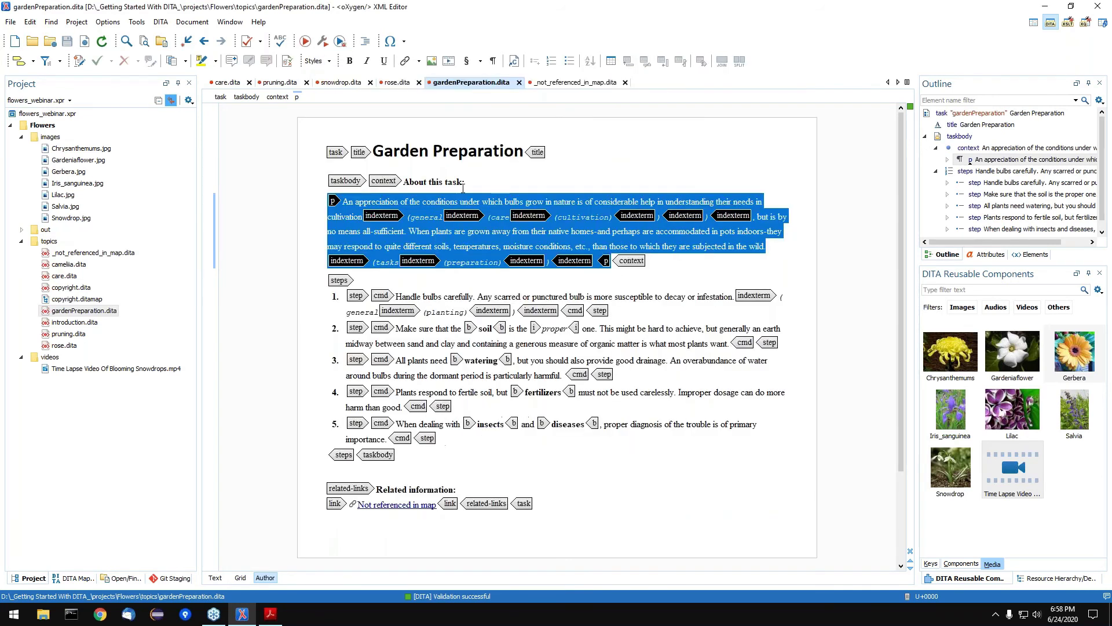
Select the "About this task" paragraph element and set its audience attribute to expert.
{"action": "left_click", "coordinate": [343, 200]}
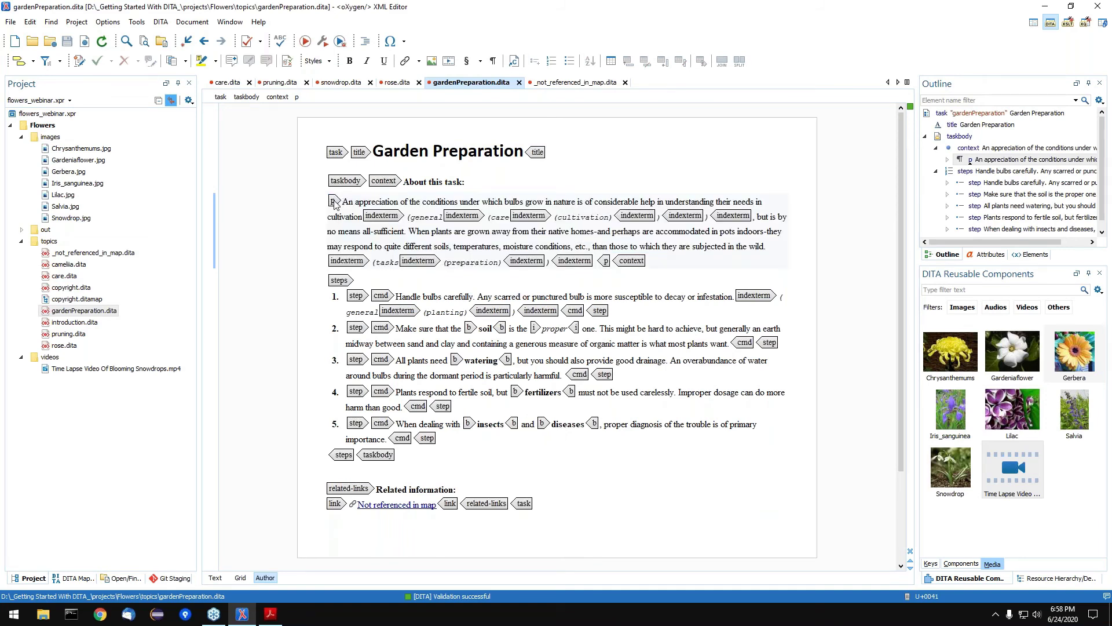
{"action": "left_click", "coordinate": [333, 201]}
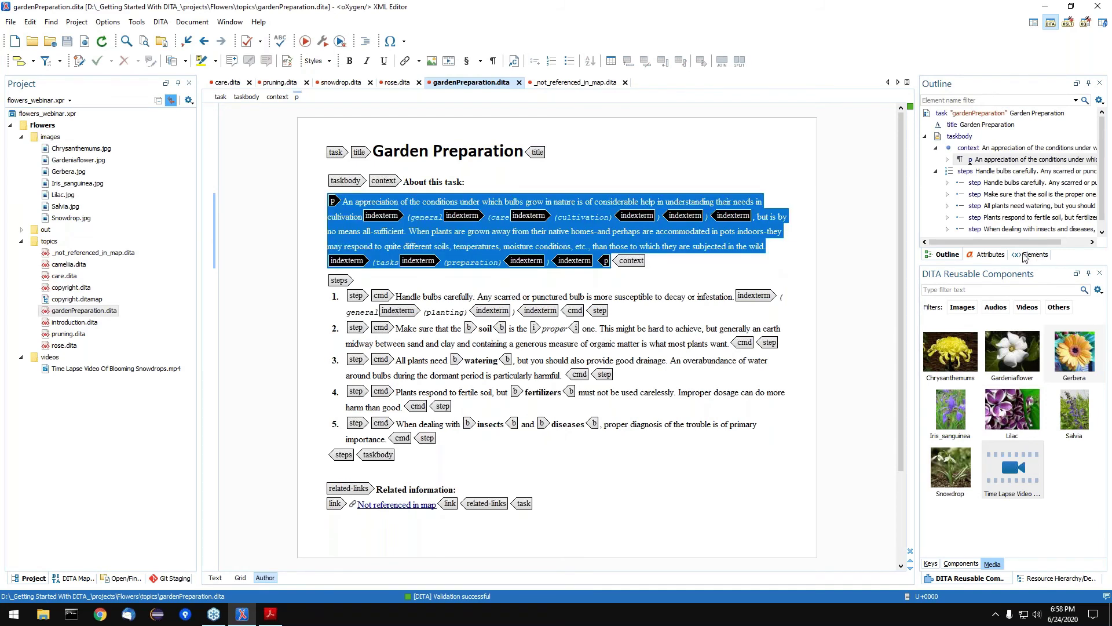
{"action": "left_click", "coordinate": [996, 255]}
{"action": "left_click", "coordinate": [1020, 127]}
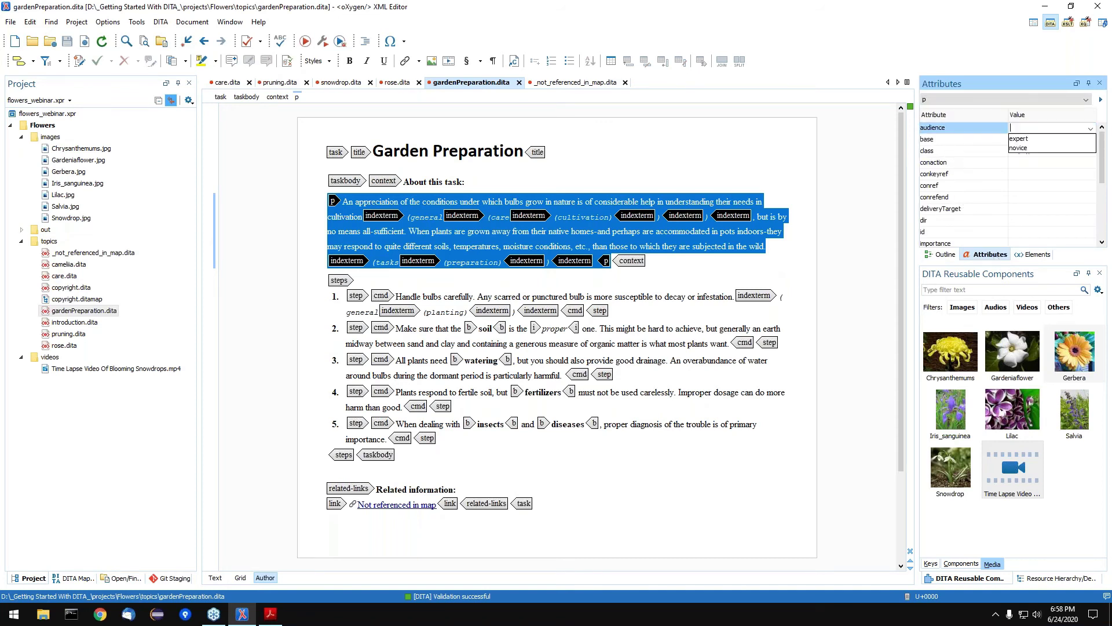
{"action": "left_click", "coordinate": [1024, 139]}
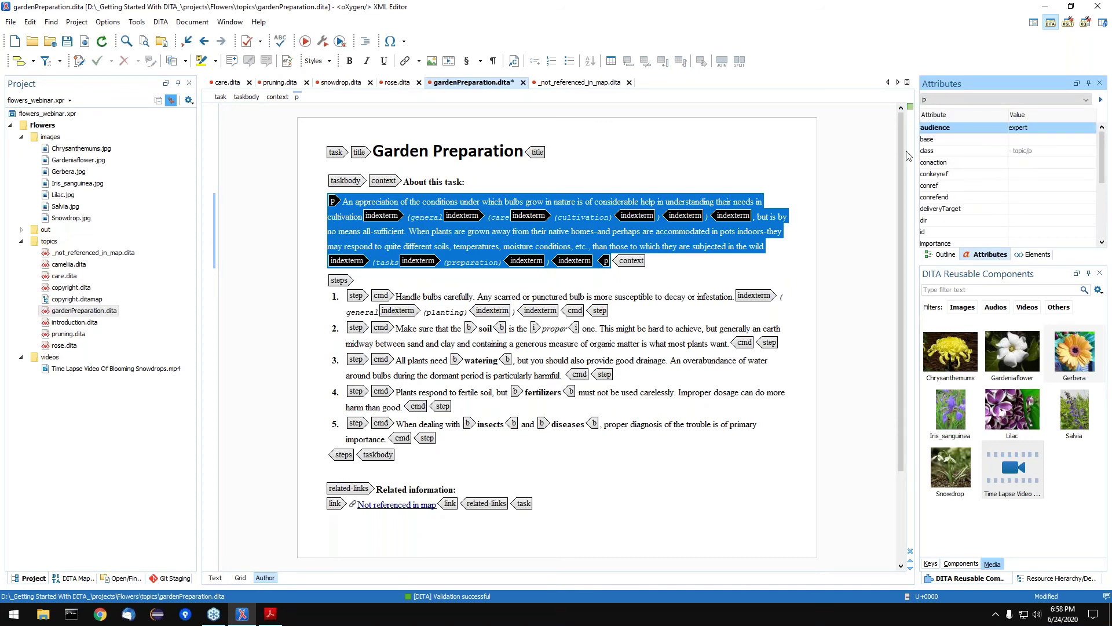
Display full tags with attributes in the Garden Preparation topic and save the file.
{"action": "left_click", "coordinate": [643, 170]}
{"action": "left_click", "coordinate": [33, 61]}
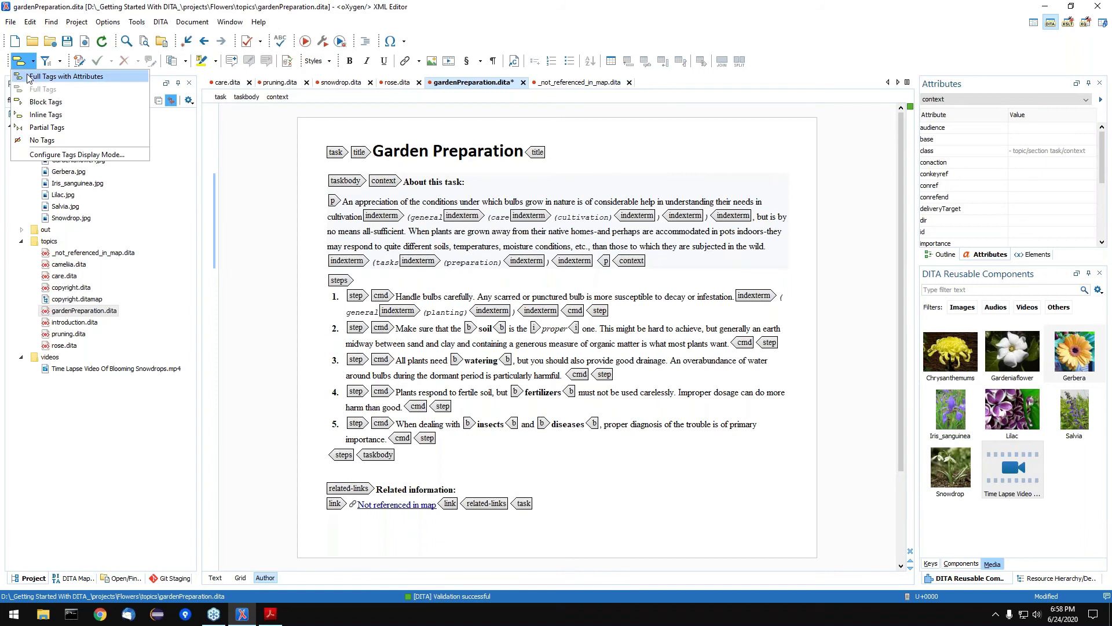
{"action": "left_click", "coordinate": [28, 78]}
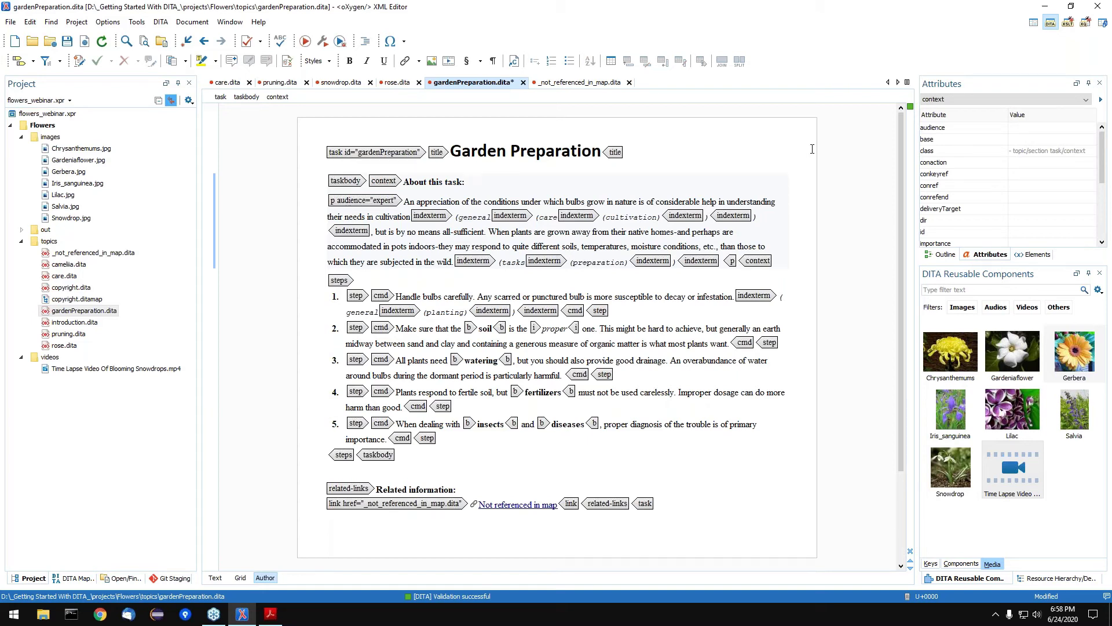
{"action": "key", "text": "ctrl+s"}
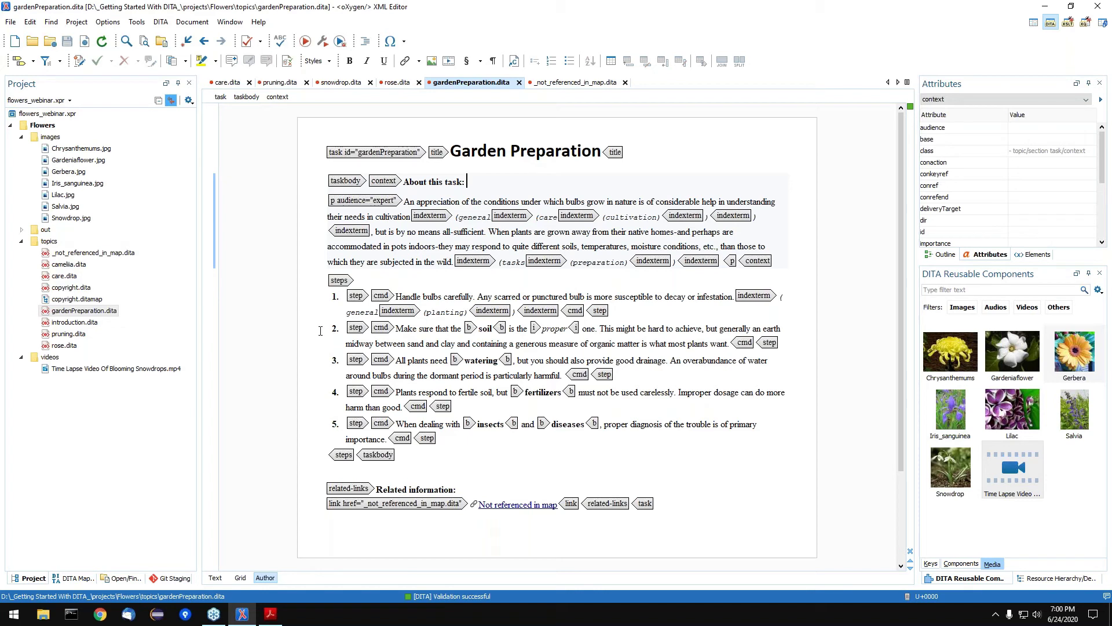
Greatly widen the Attributes and DITA Reusable Components views, and reset the window layout to its default.
{"action": "left_click", "coordinate": [170, 580]}
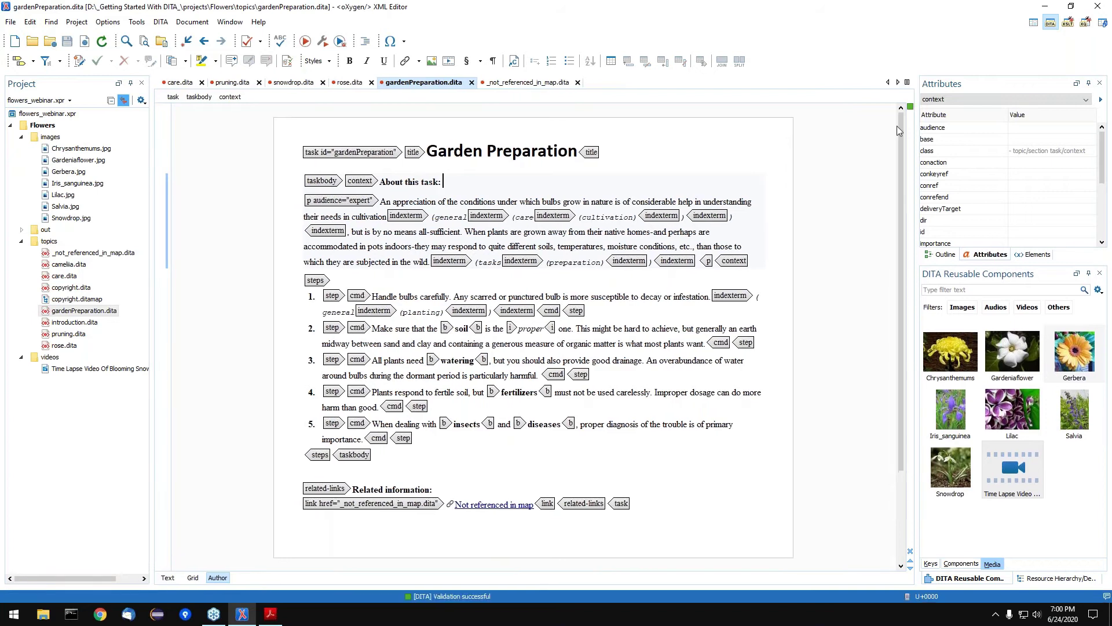
{"action": "left_click_drag", "start_coordinate": [915, 187], "coordinate": [490, 207]}
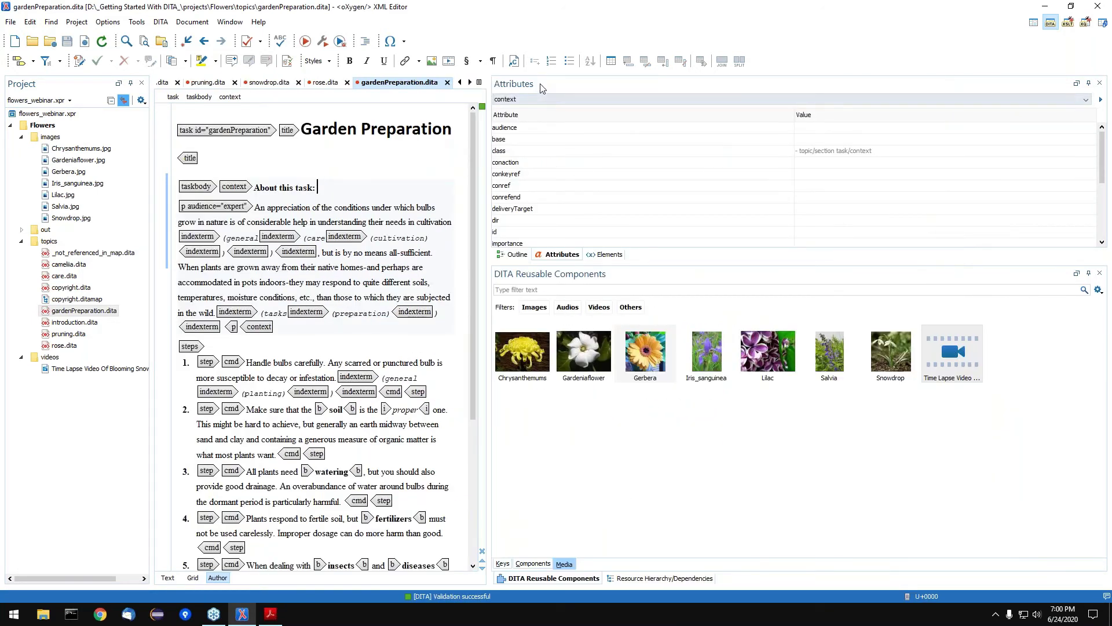
{"action": "left_click", "coordinate": [234, 24]}
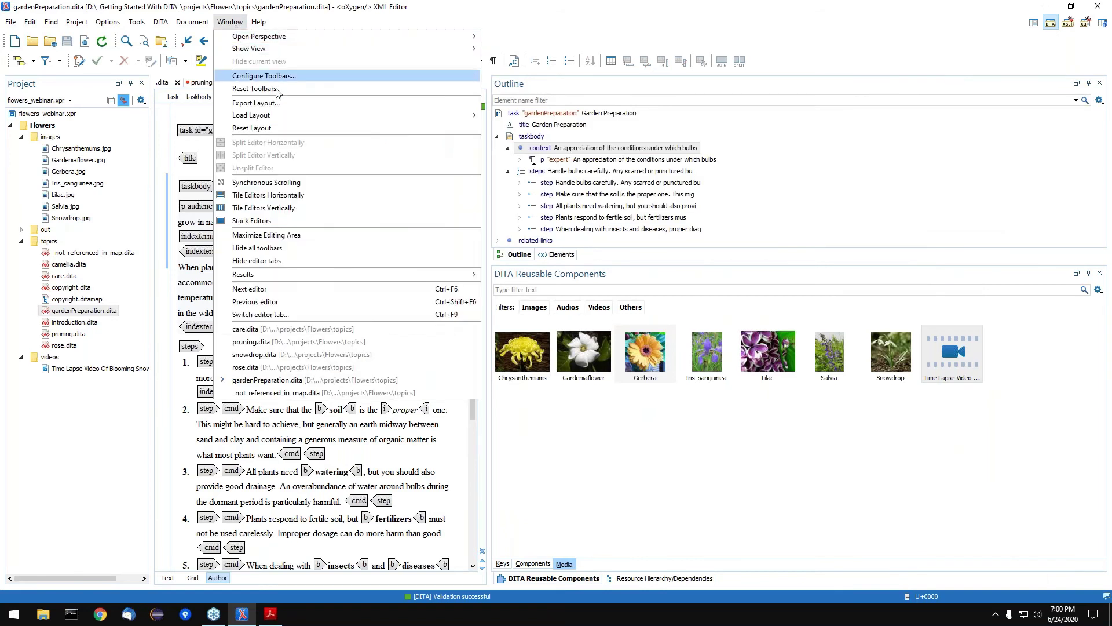
{"action": "left_click", "coordinate": [252, 127]}
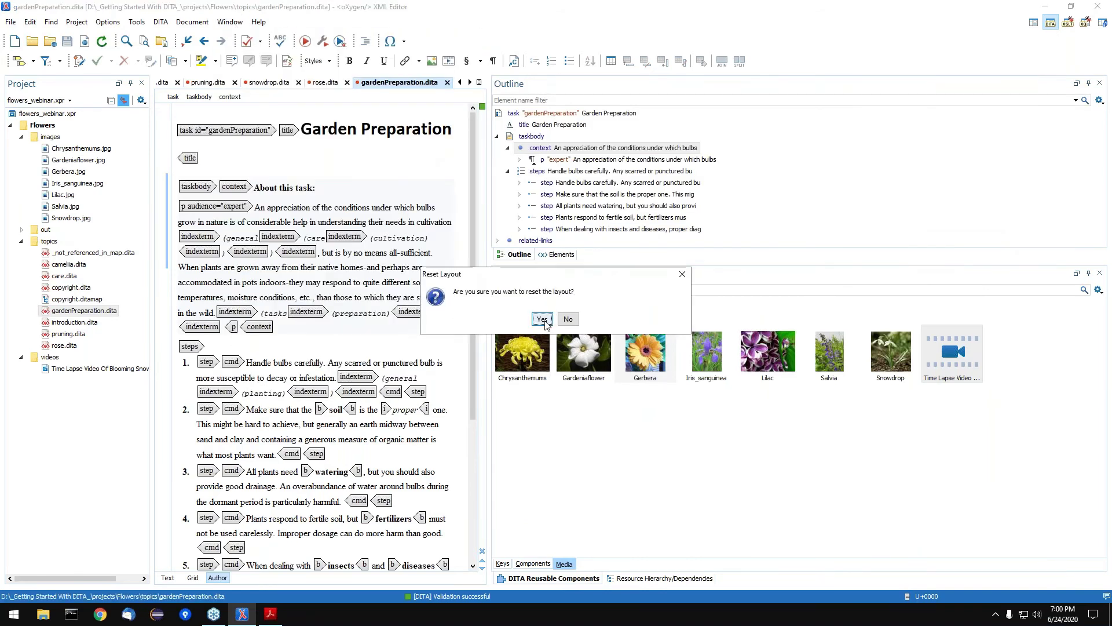
{"action": "key", "text": "Return"}
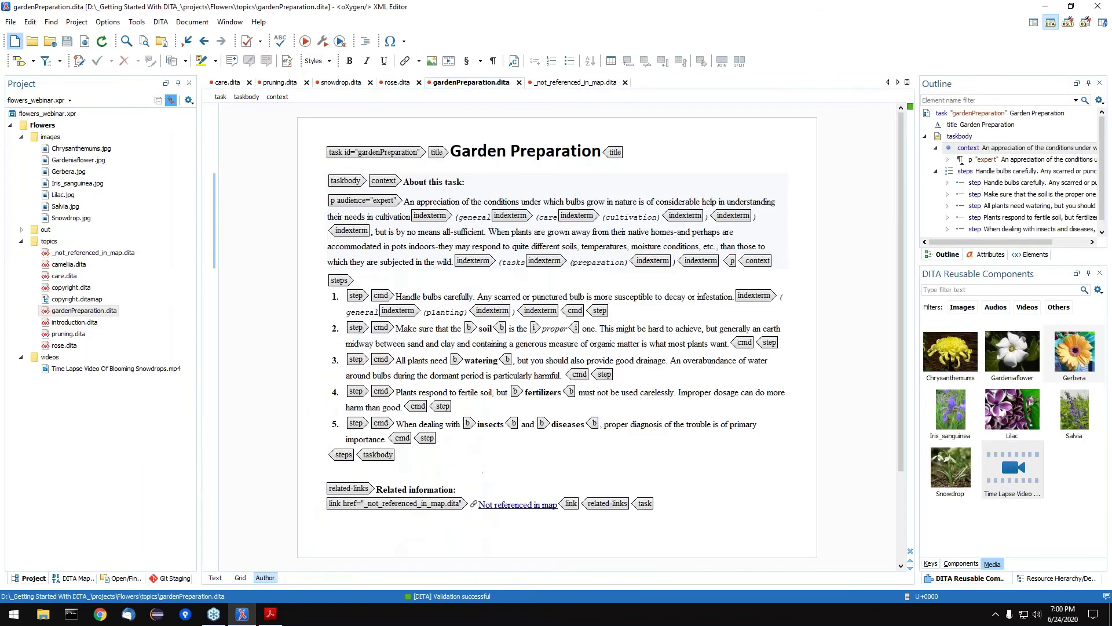
Open the save dialog for exporting the layout, cancel it, and check the command for loading a layout.
{"action": "left_click", "coordinate": [230, 22]}
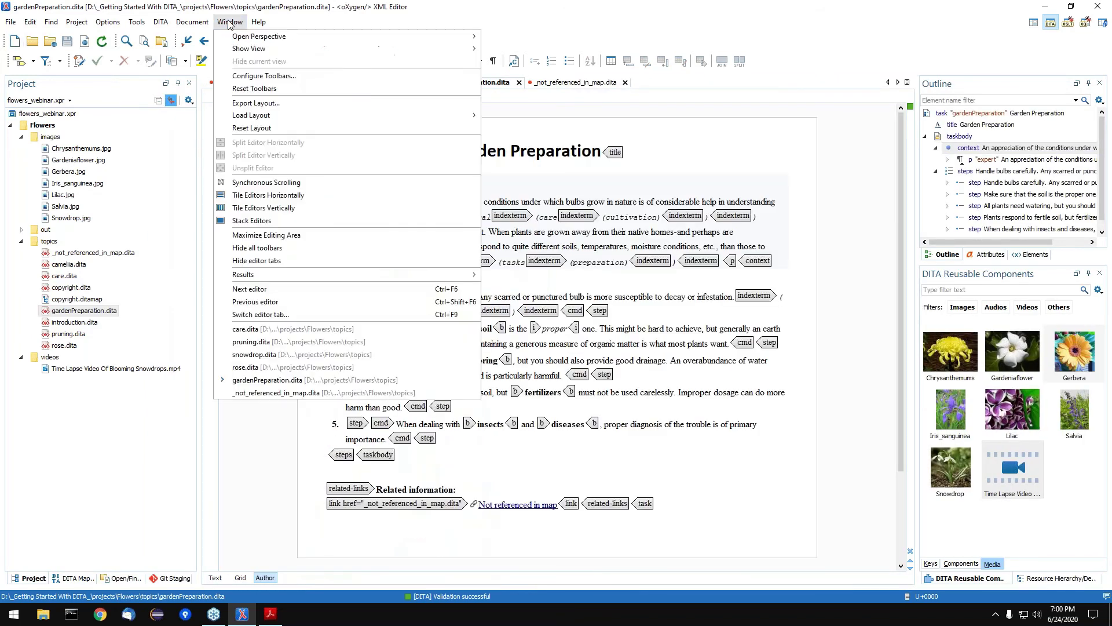
{"action": "left_click", "coordinate": [291, 108]}
{"action": "left_click_drag", "start_coordinate": [344, 10], "coordinate": [625, 136]}
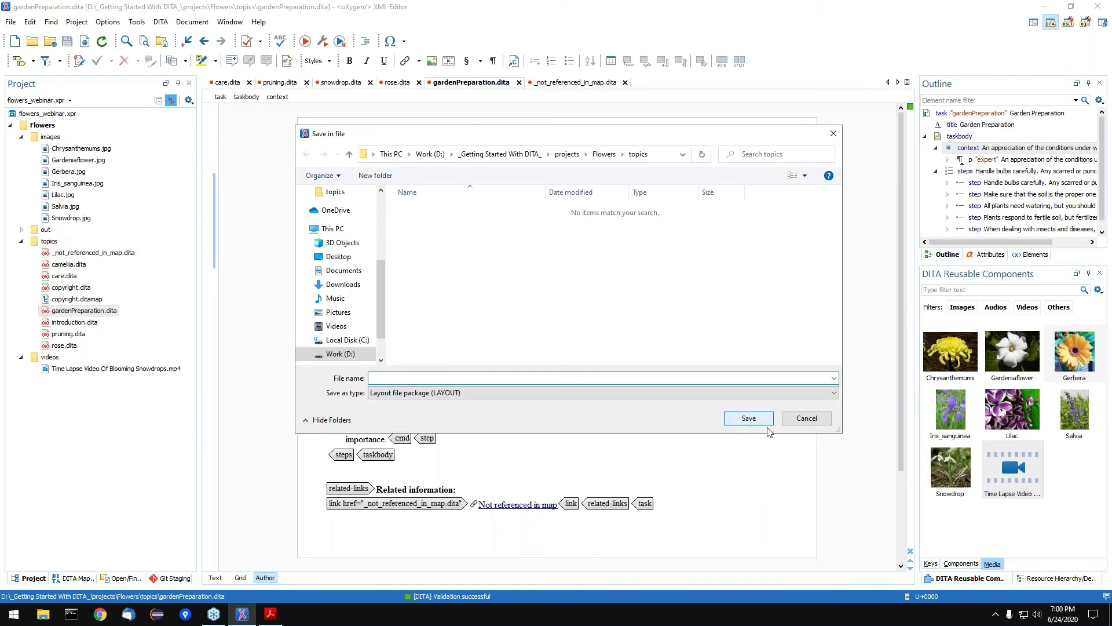
{"action": "left_click", "coordinate": [806, 418]}
{"action": "left_click", "coordinate": [229, 22]}
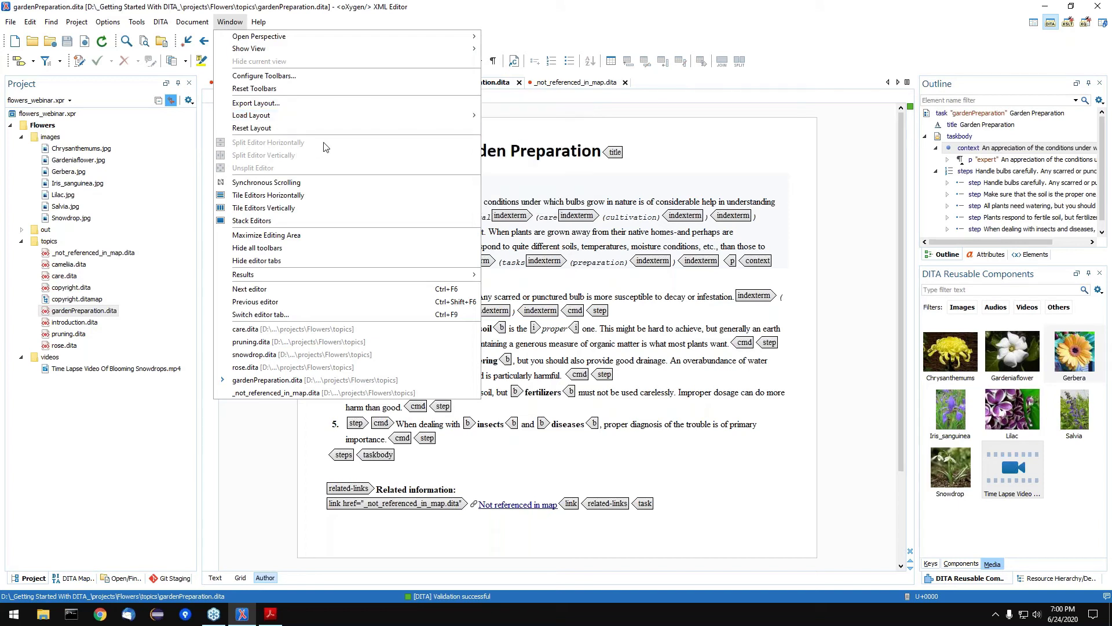
{"action": "mouse_move", "coordinate": [364, 119]}
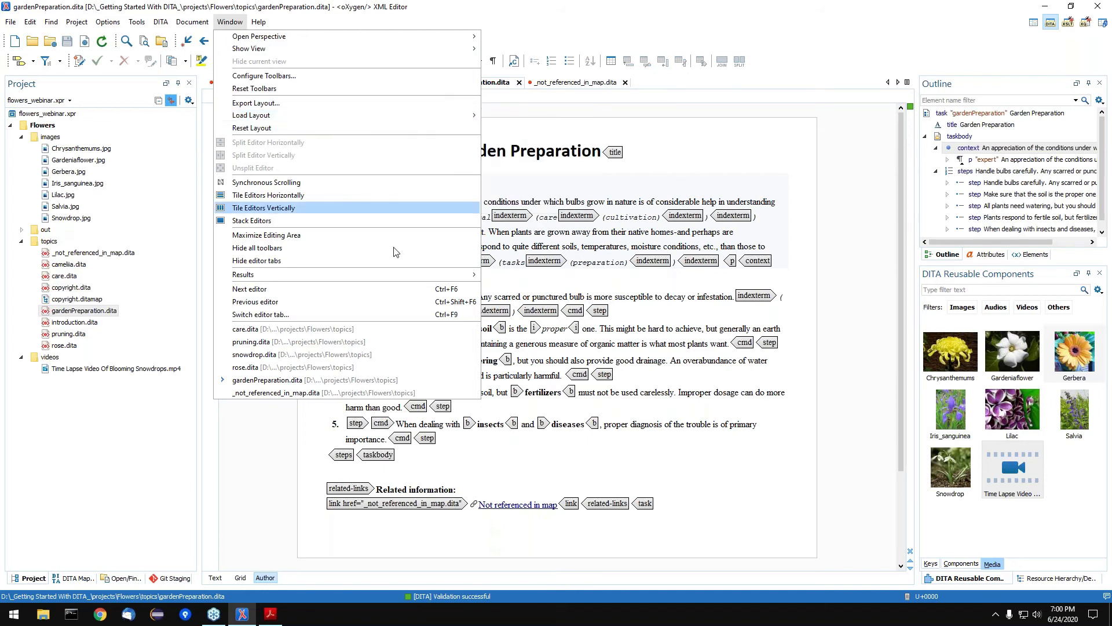
{"action": "left_click", "coordinate": [526, 452]}
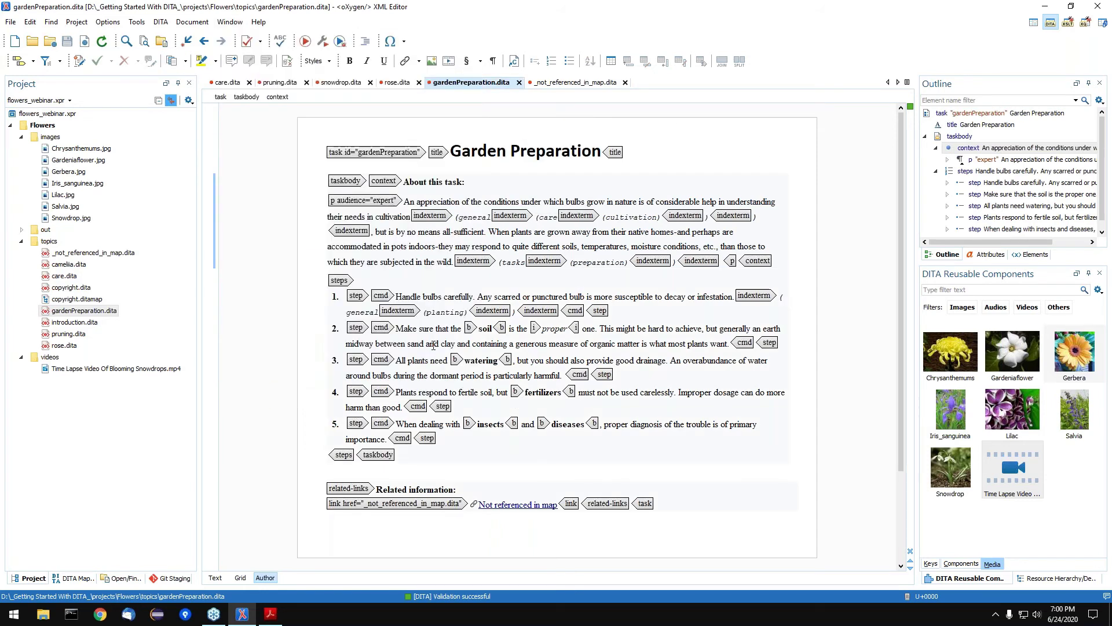
Filter the preferences by "layout" and open the Application Layout settings.
{"action": "left_click", "coordinate": [107, 22]}
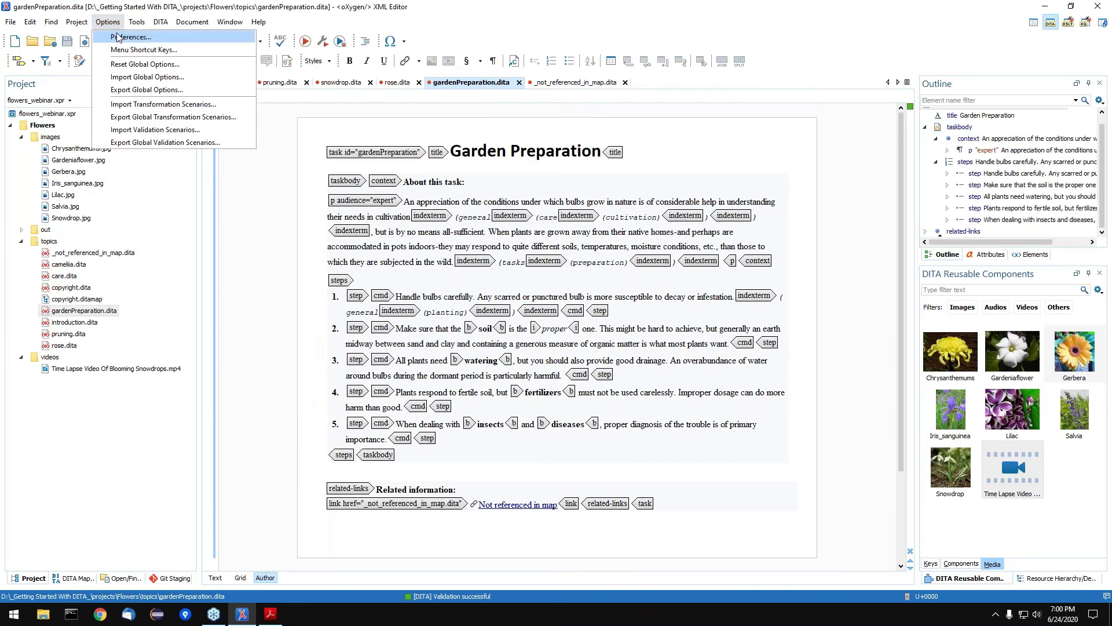
{"action": "left_click", "coordinate": [119, 37]}
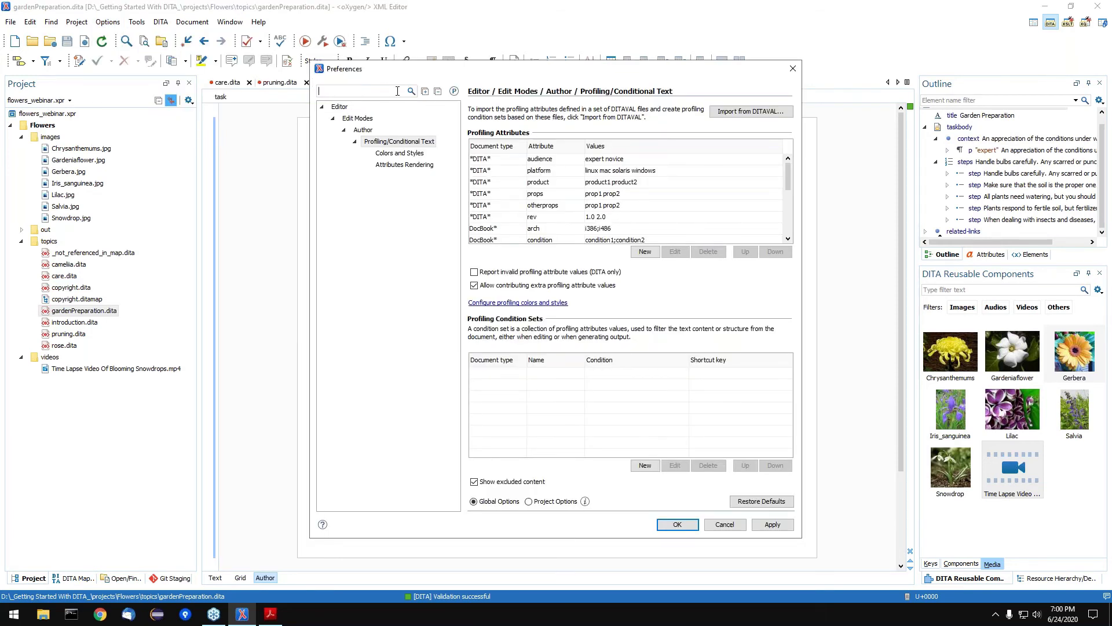
{"action": "type", "text": "layout"}
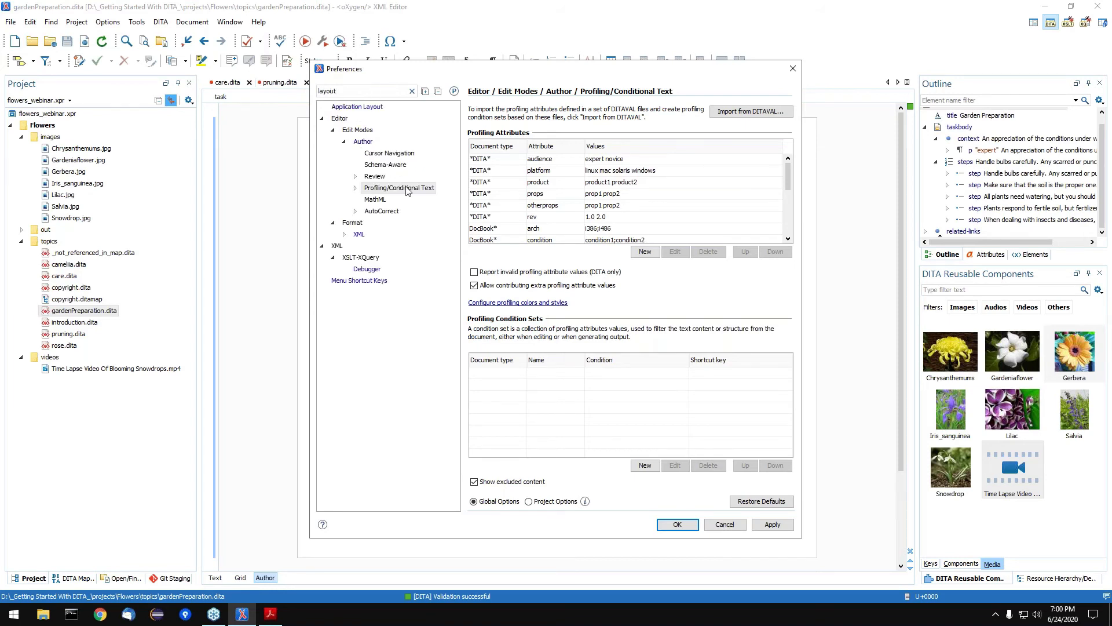
{"action": "left_click", "coordinate": [361, 108]}
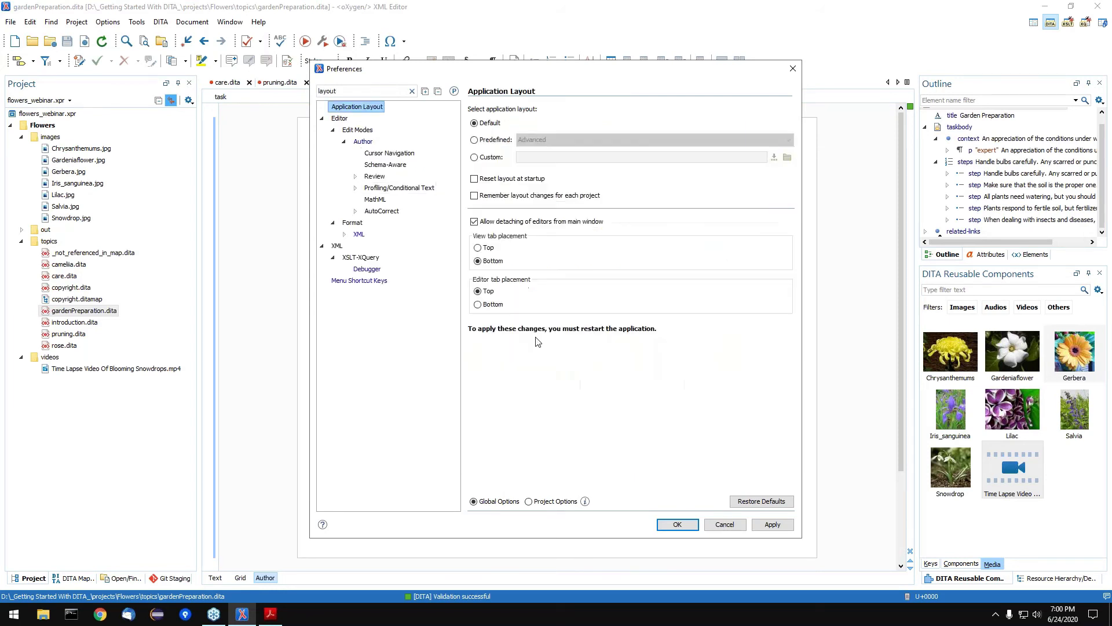
Try the predefined and custom layout choices and the startup-reset and per-project options, clear the preferences filter, and discard the changes.
{"action": "left_click", "coordinate": [492, 141]}
{"action": "left_click", "coordinate": [493, 158]}
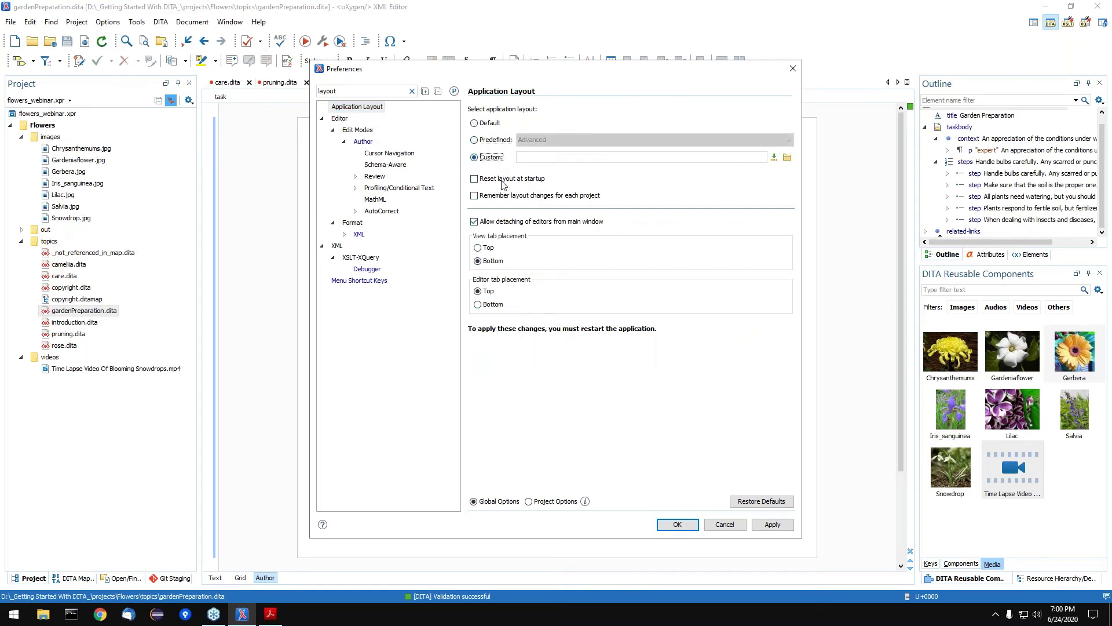
{"action": "left_click", "coordinate": [496, 179]}
{"action": "left_click", "coordinate": [490, 197]}
{"action": "left_click", "coordinate": [525, 198]}
{"action": "left_click", "coordinate": [412, 91]}
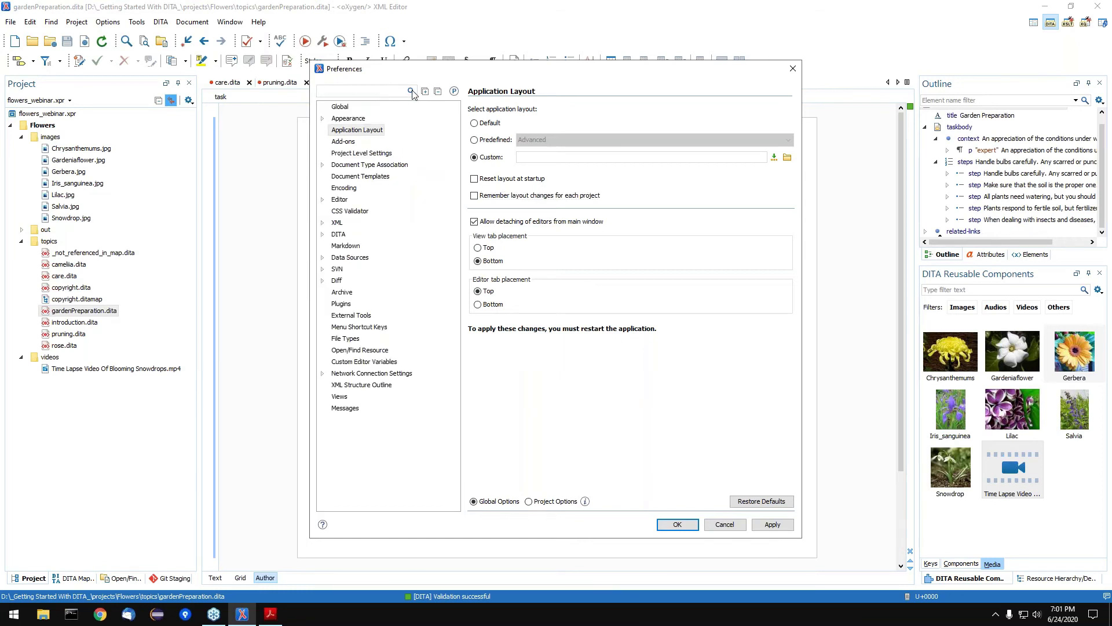
{"action": "left_click", "coordinate": [725, 524]}
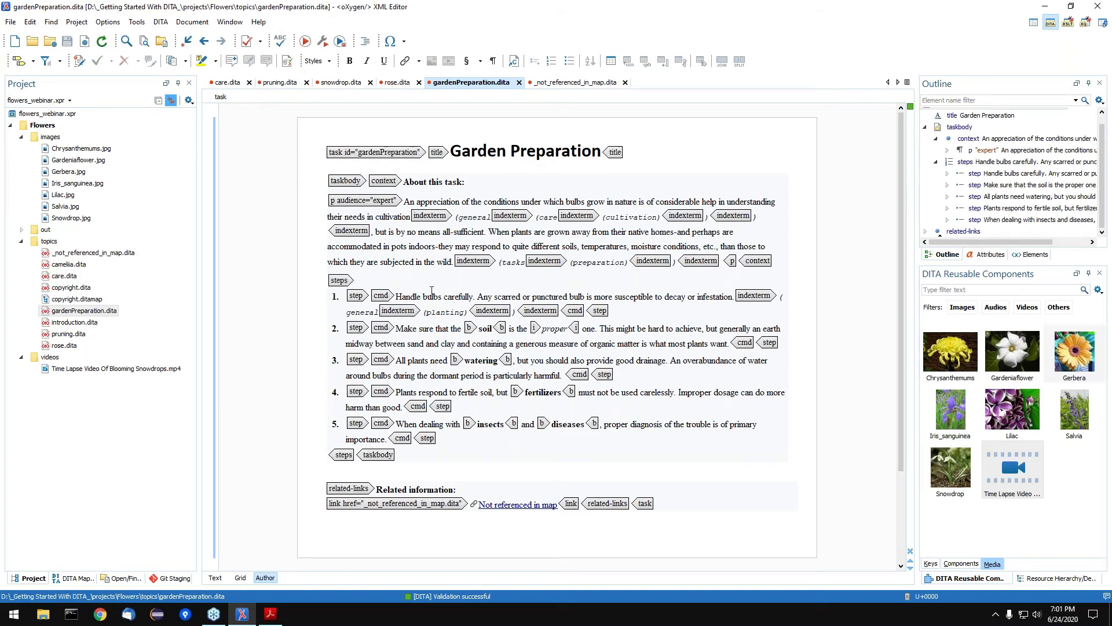
Insert an ordered list within the word "indoors" in the "About this task" paragraph.
{"action": "left_click", "coordinate": [424, 245]}
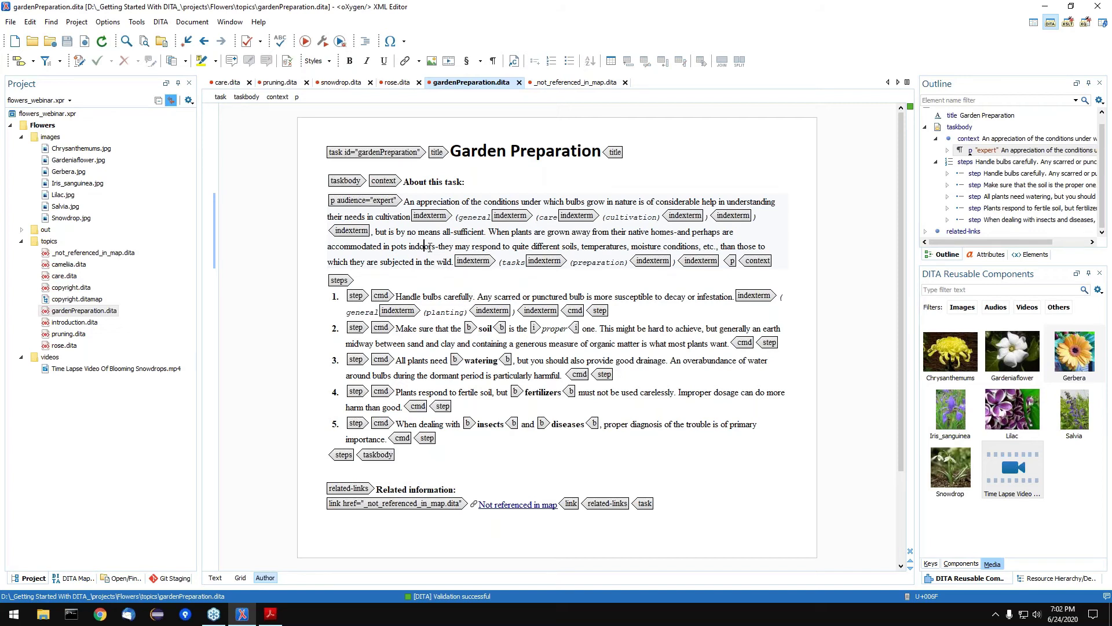
{"action": "key", "text": "Right"}
{"action": "left_click", "coordinate": [553, 64]}
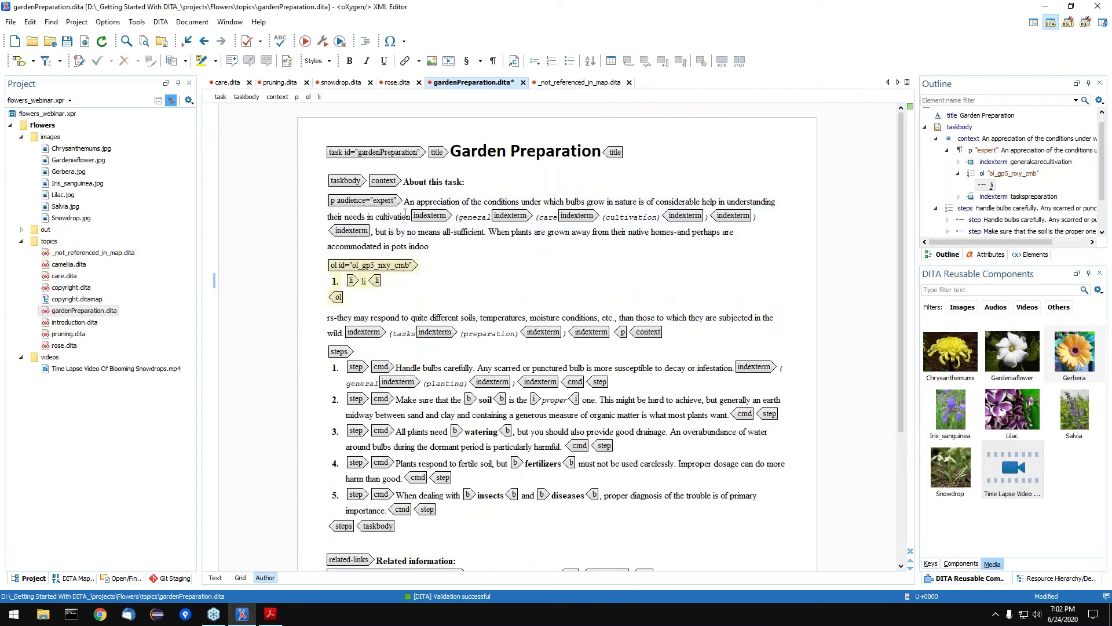
Add two more empty items to the new ordered list after its first item.
{"action": "left_click", "coordinate": [340, 267]}
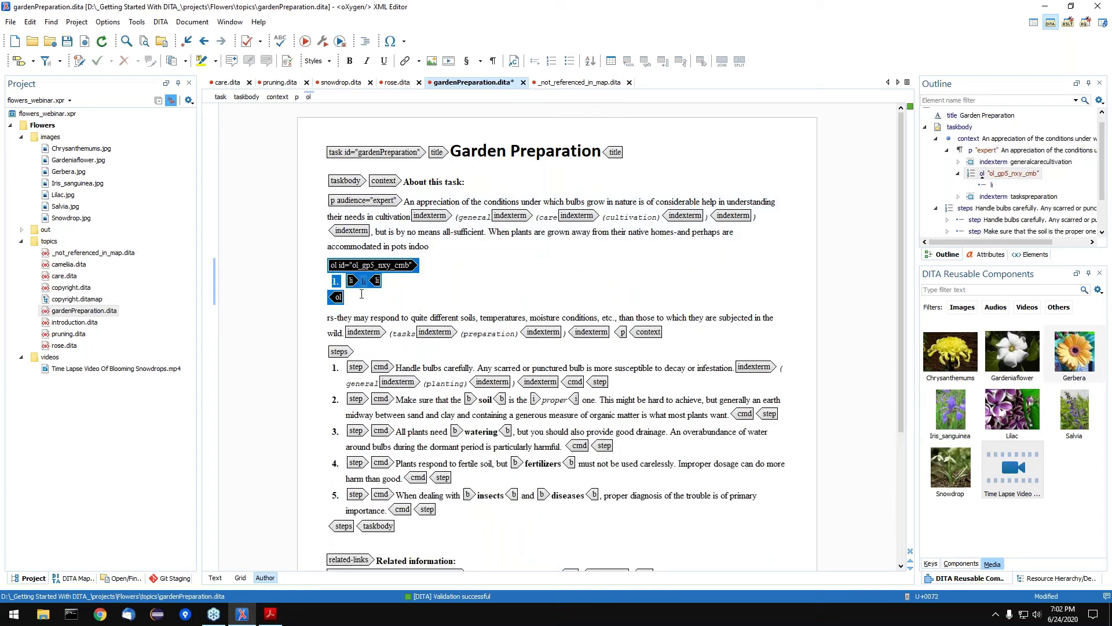
{"action": "left_click", "coordinate": [364, 281]}
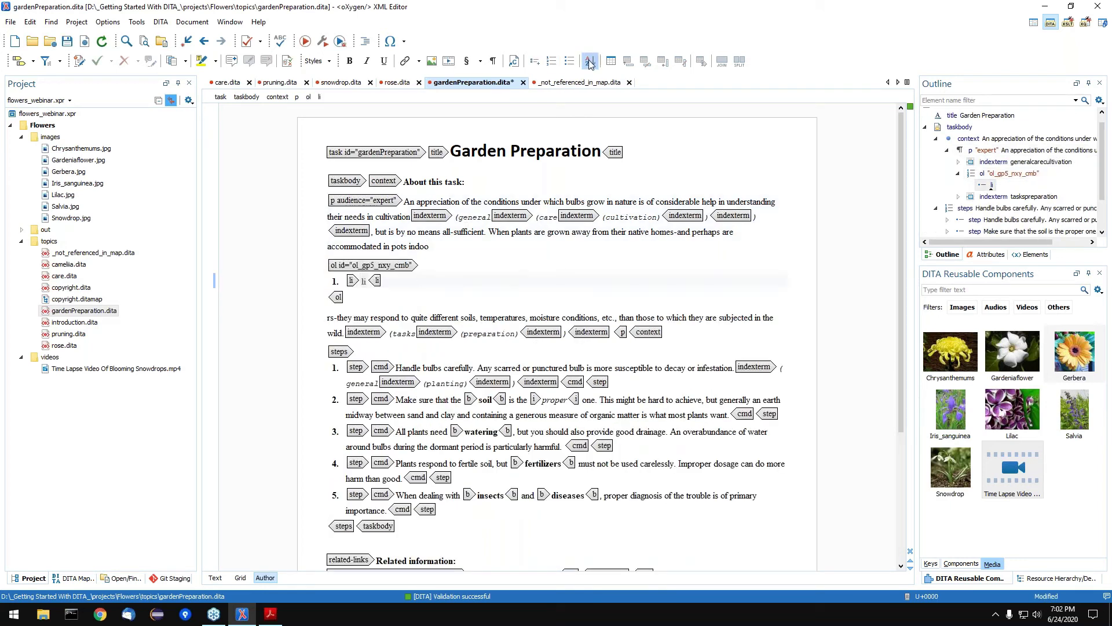
{"action": "left_click", "coordinate": [538, 63]}
{"action": "left_click", "coordinate": [537, 63]}
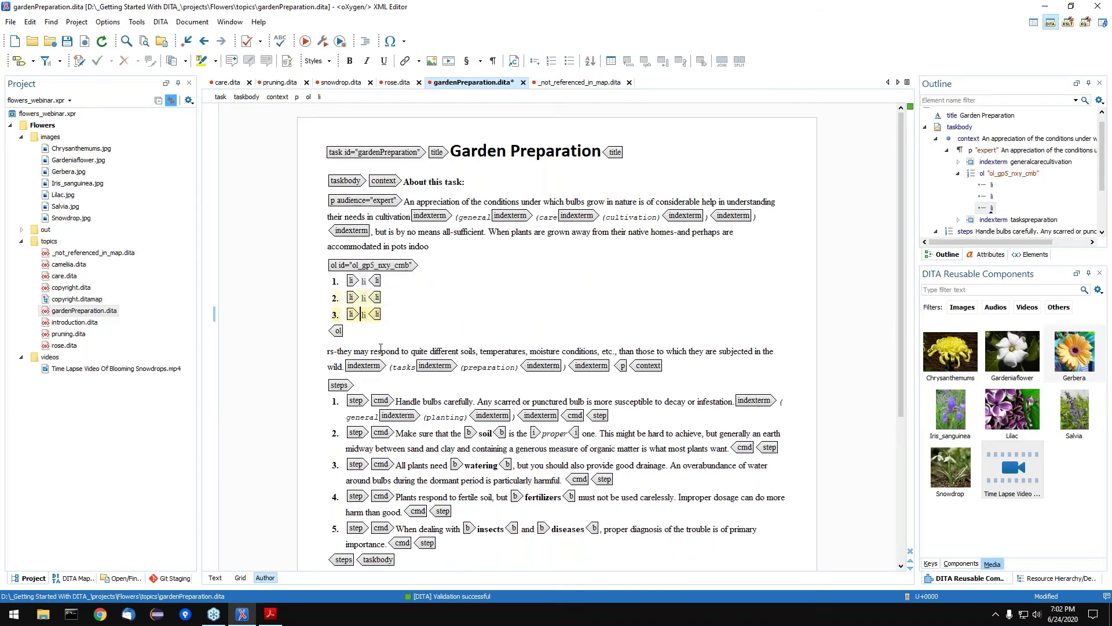
Insert an unordered list with three empty items before the text "rs-they may respond" in the "About this task" paragraph.
{"action": "left_click", "coordinate": [373, 346]}
{"action": "key", "text": "Home"}
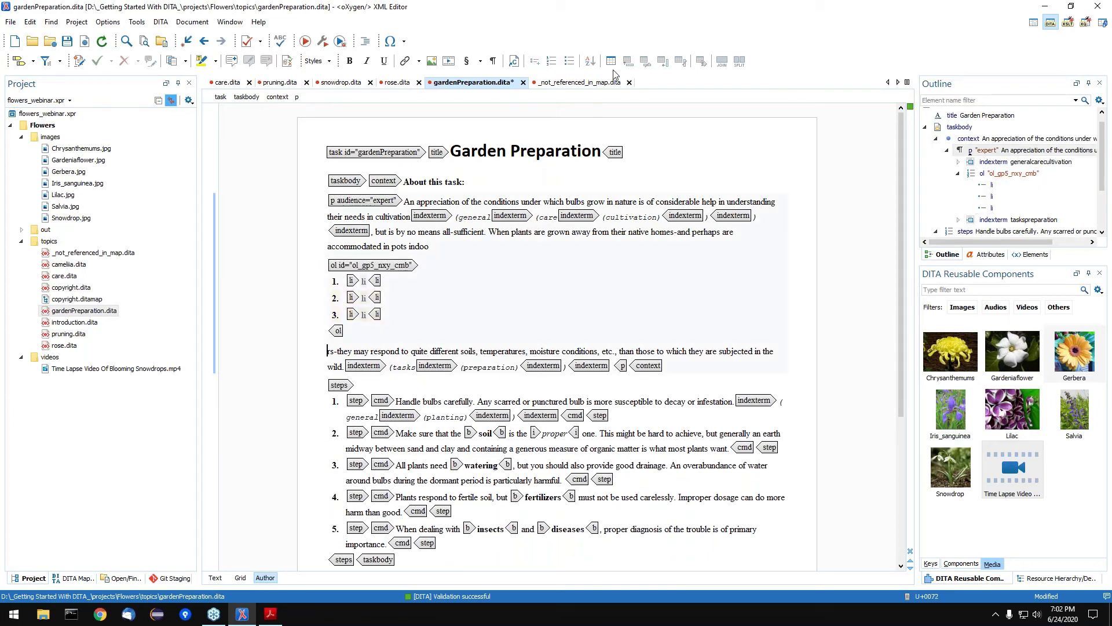
{"action": "left_click", "coordinate": [570, 63]}
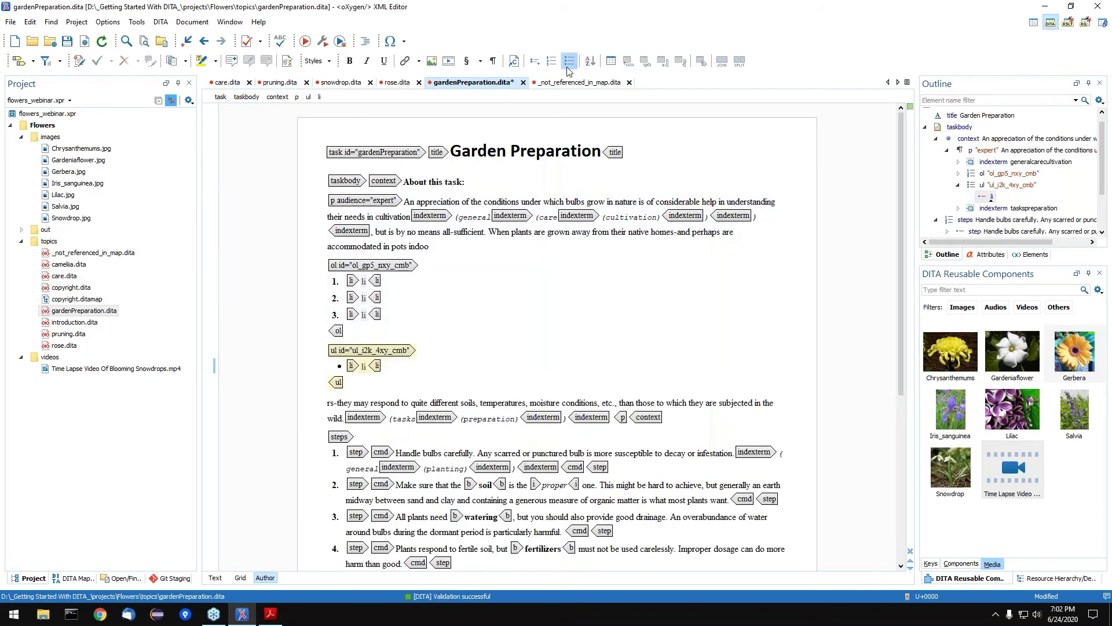
{"action": "left_click", "coordinate": [536, 67]}
{"action": "left_click", "coordinate": [536, 67]}
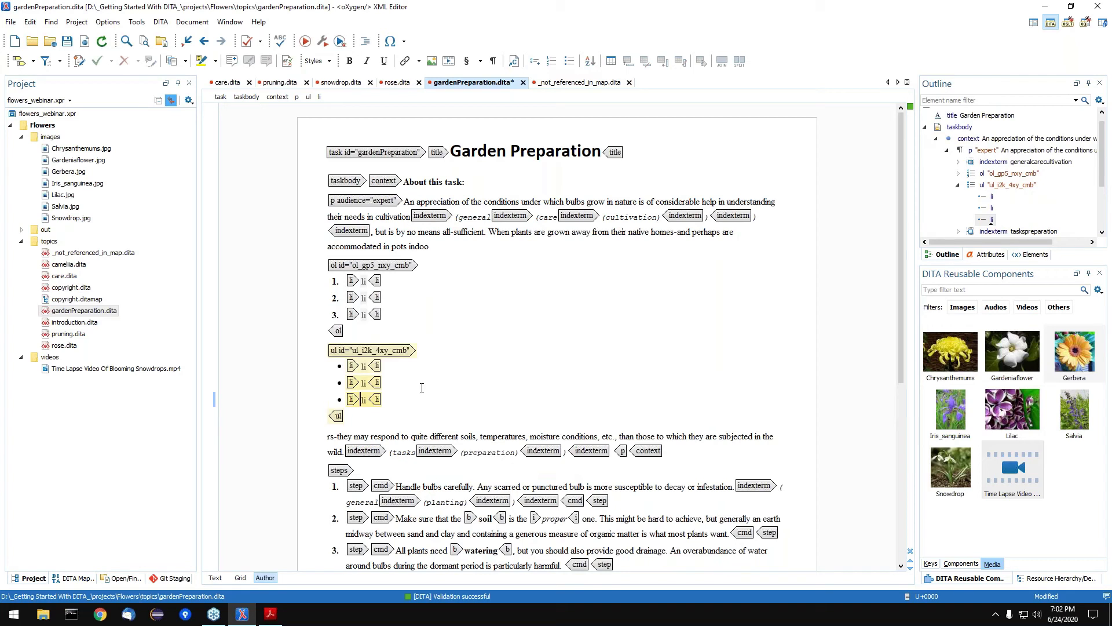
{"action": "key", "text": "Right"}
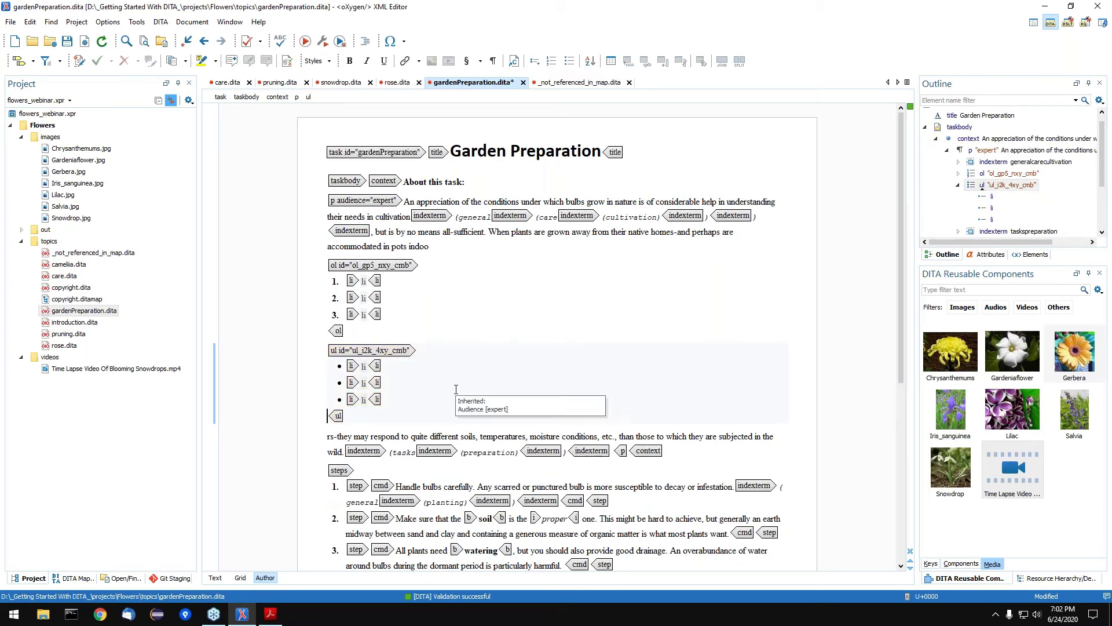
Apply nested bold, italic and underline elements in the ordered list's first item, and save the topic.
{"action": "left_click", "coordinate": [361, 280]}
{"action": "left_click", "coordinate": [350, 61]}
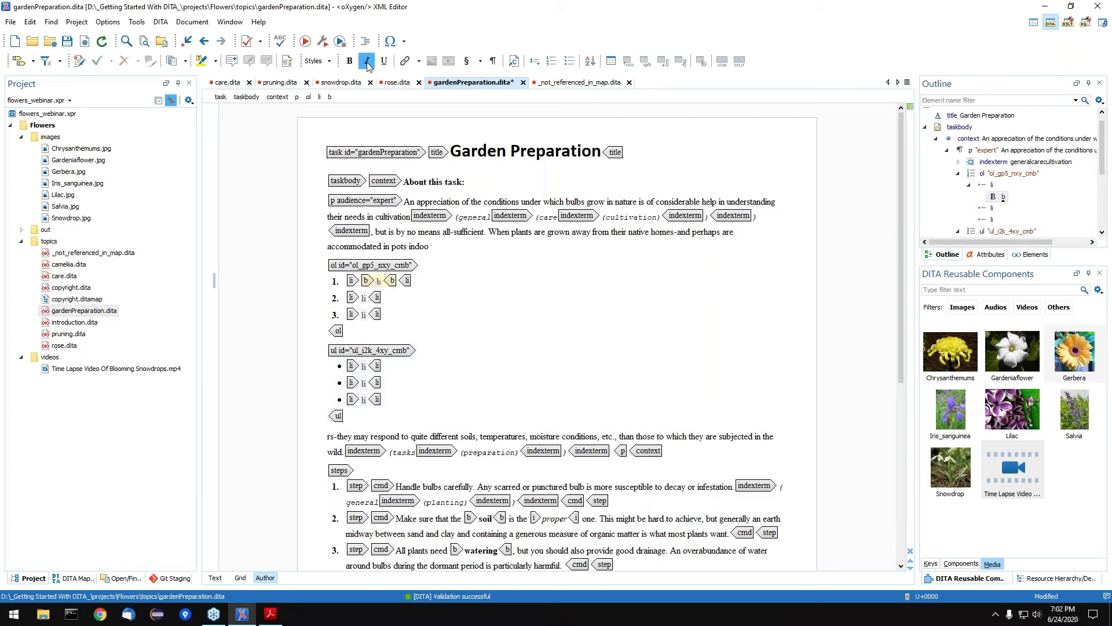
{"action": "left_click", "coordinate": [367, 62]}
{"action": "left_click", "coordinate": [383, 62]}
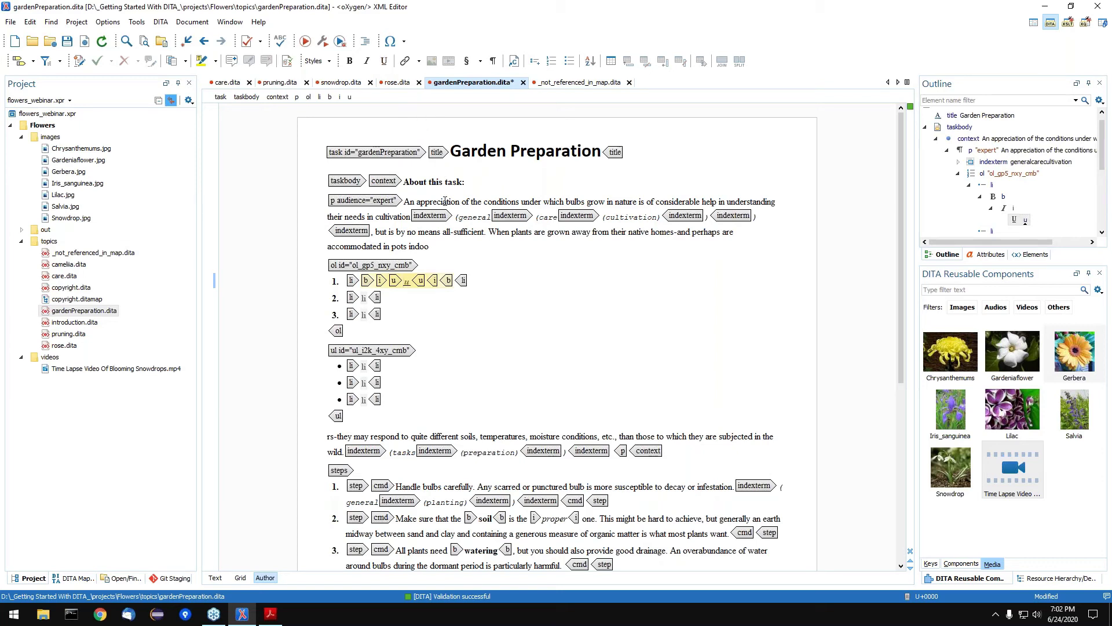
{"action": "left_click", "coordinate": [445, 246]}
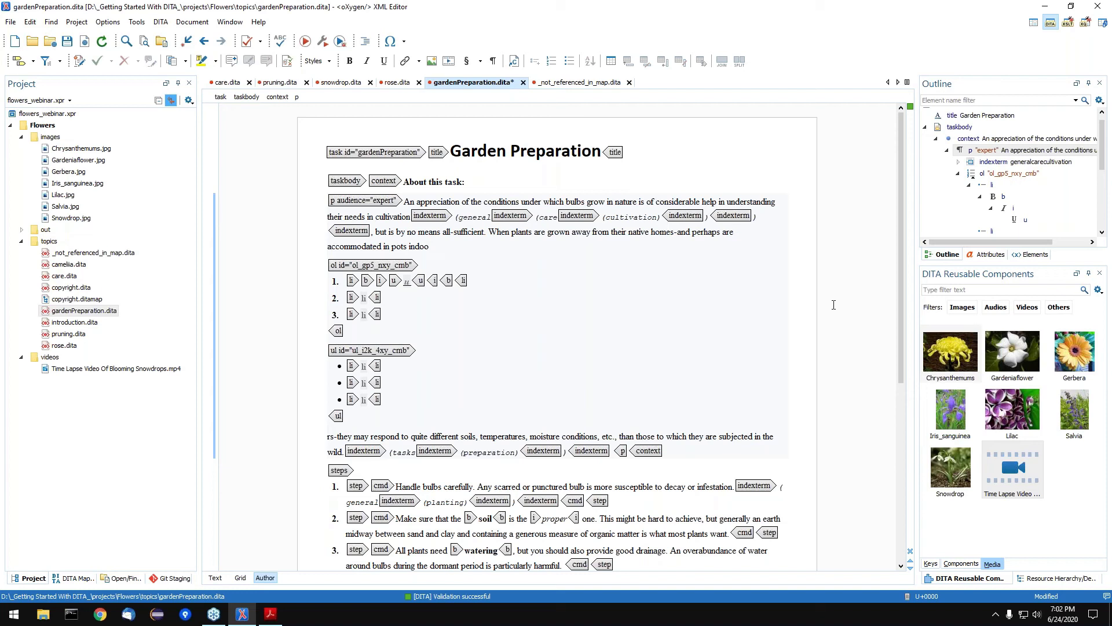
{"action": "key", "text": "ctrl+s"}
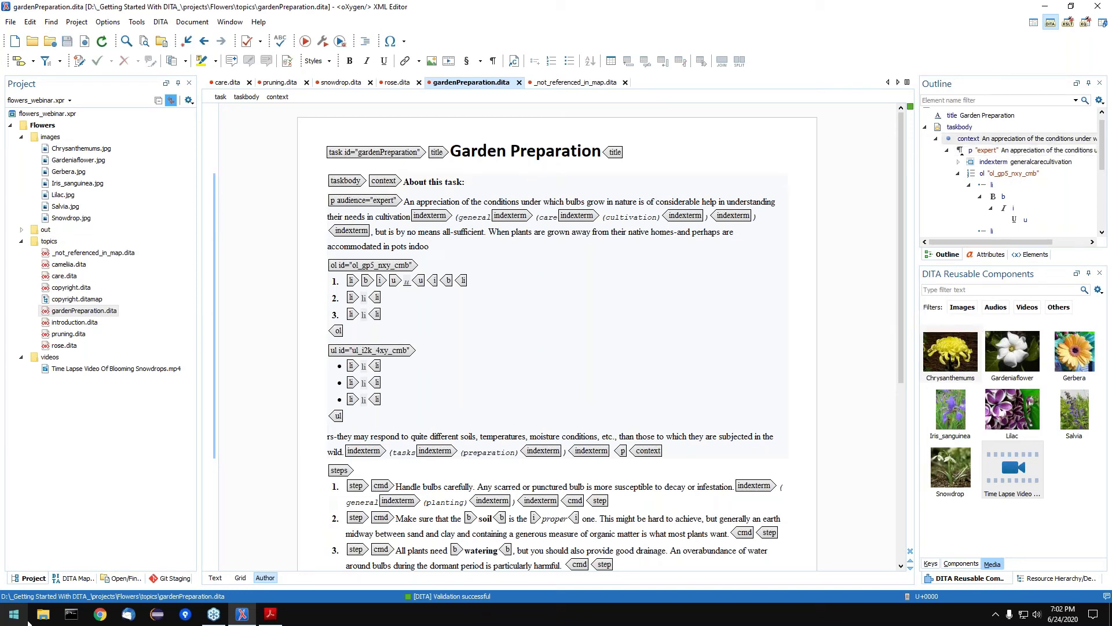
Open flowers.ditamap in the DITA Maps Manager.
{"action": "left_click", "coordinate": [70, 578]}
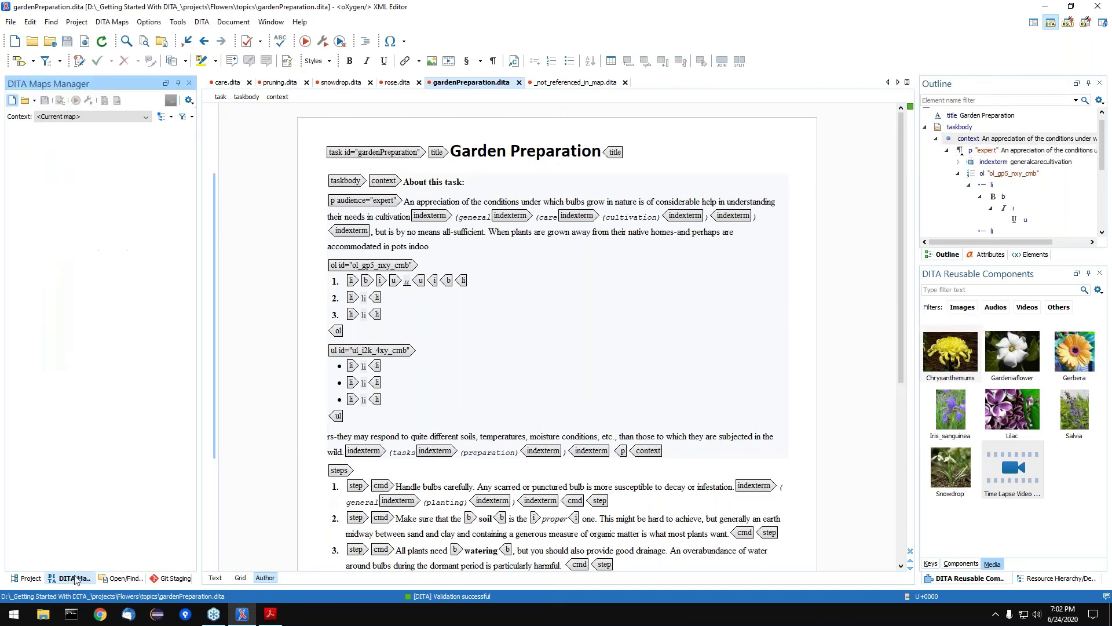
{"action": "left_click", "coordinate": [33, 100]}
{"action": "left_click", "coordinate": [86, 127]}
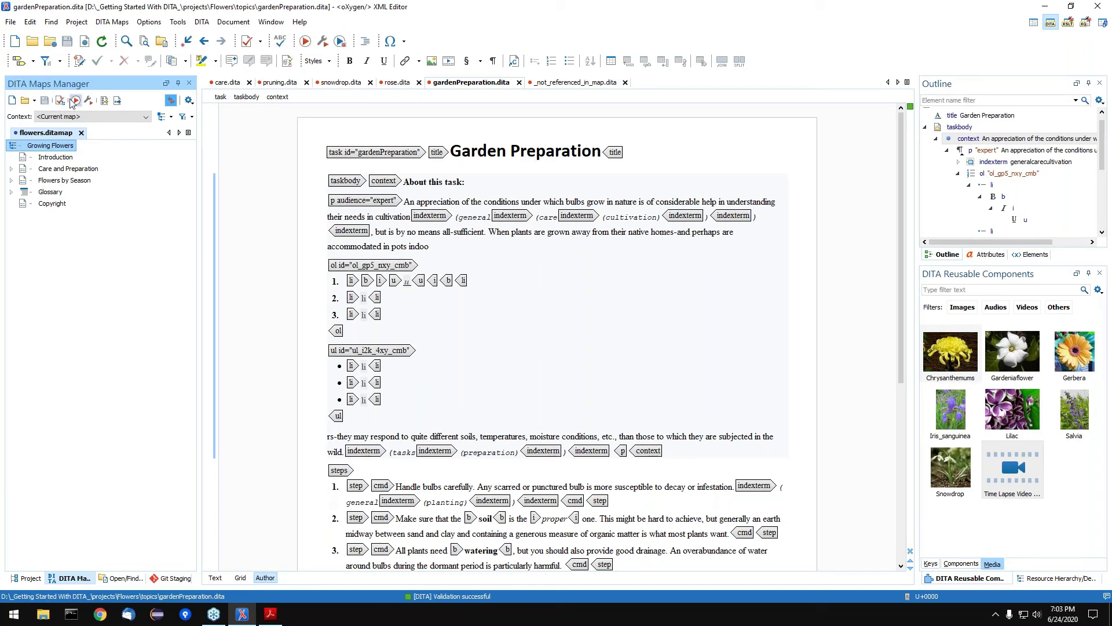
Run the validation and completeness check on the Growing Flowers map twice with the existing check settings.
{"action": "left_click", "coordinate": [60, 102]}
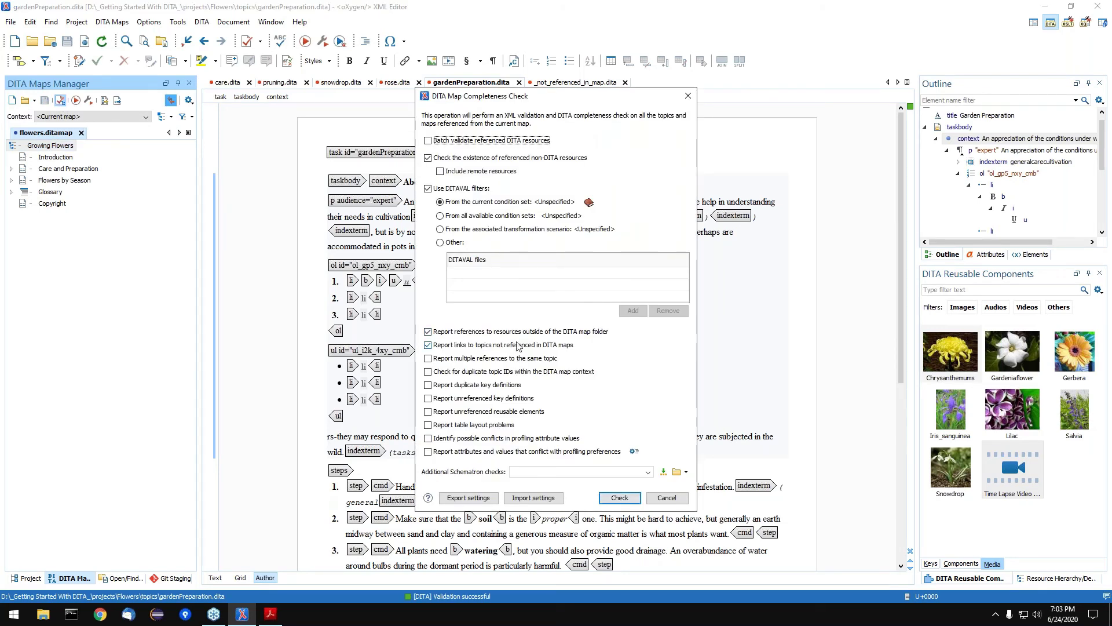
{"action": "key", "text": "Return"}
{"action": "left_click", "coordinate": [113, 22]}
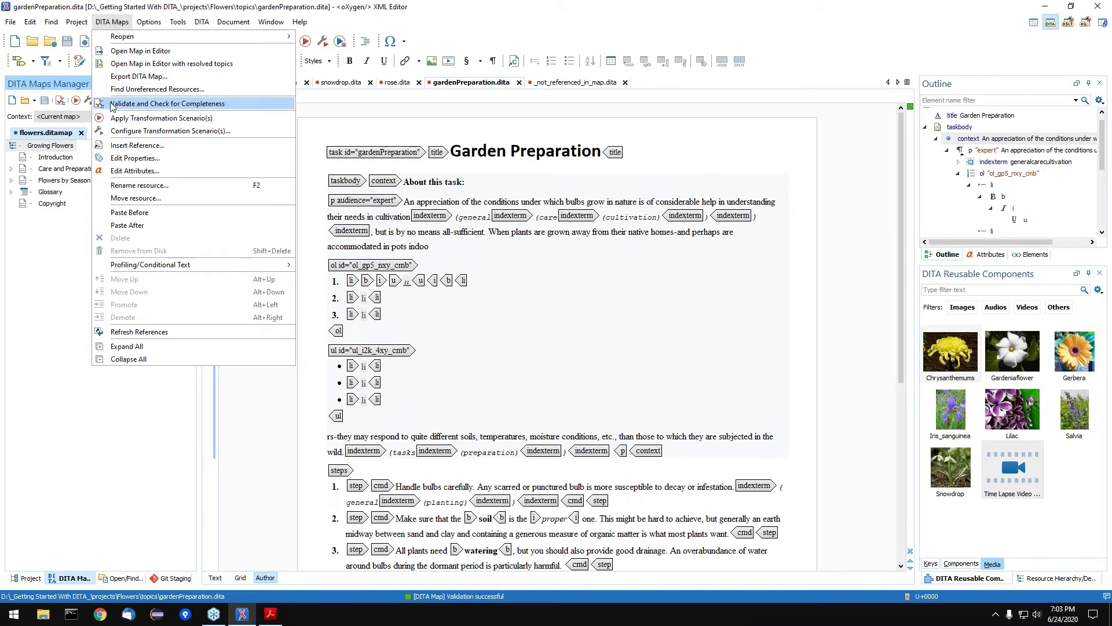
{"action": "left_click", "coordinate": [264, 107]}
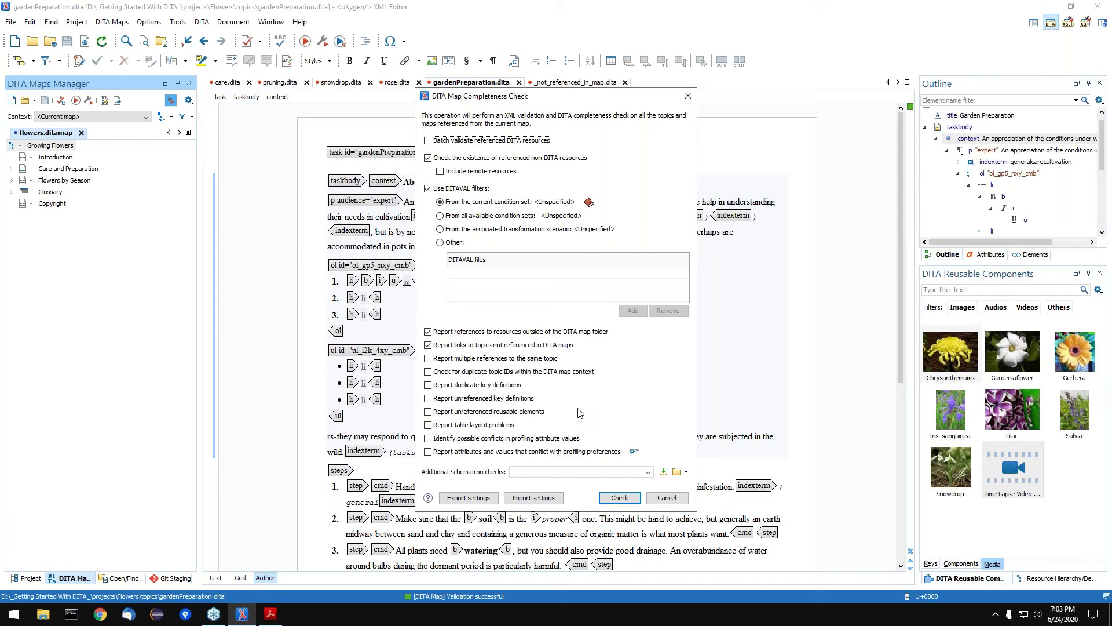
{"action": "left_click", "coordinate": [620, 498]}
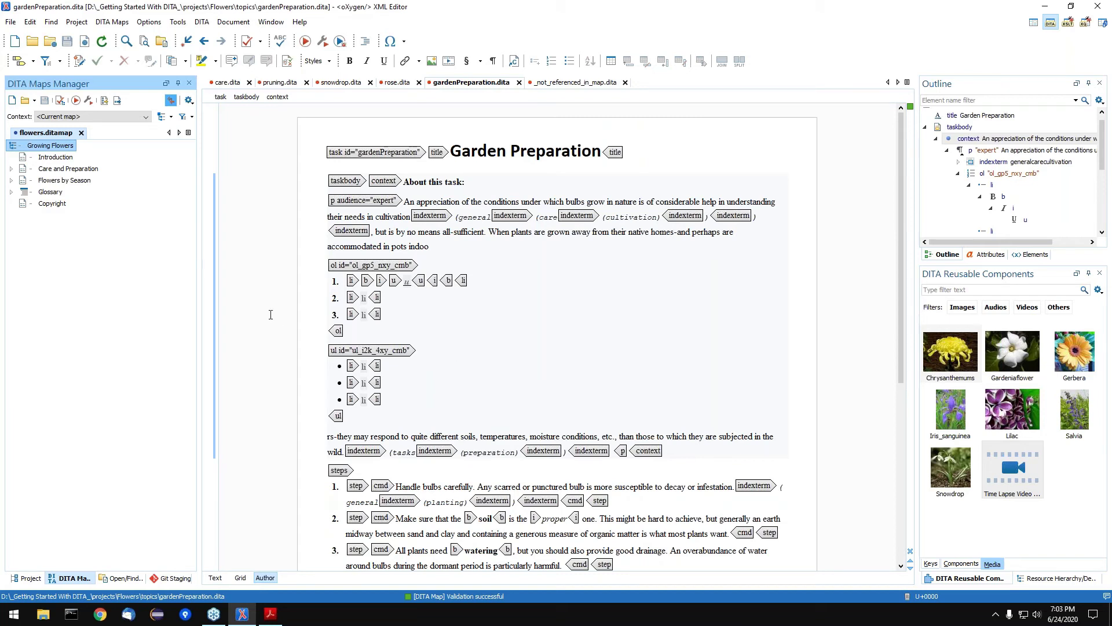
View the transformation scenarios available for the DITA map and dismiss the configuration.
{"action": "left_click", "coordinate": [89, 101]}
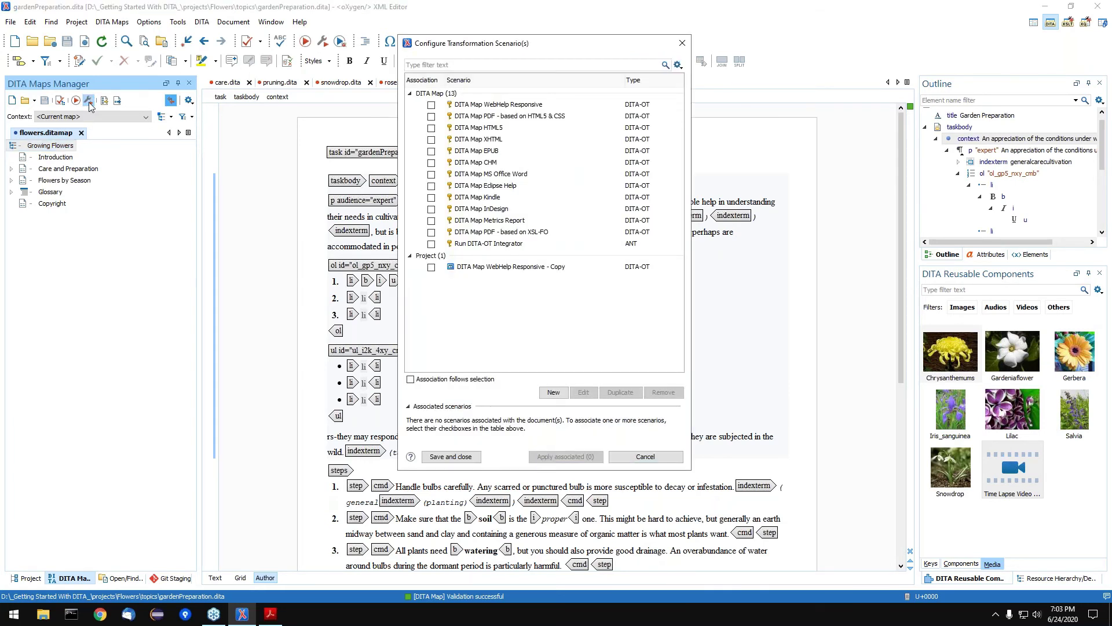
{"action": "key", "text": "Escape"}
Open the Menu Shortcut Keys preferences and filter the actions by "configu".
{"action": "left_click", "coordinate": [111, 22]}
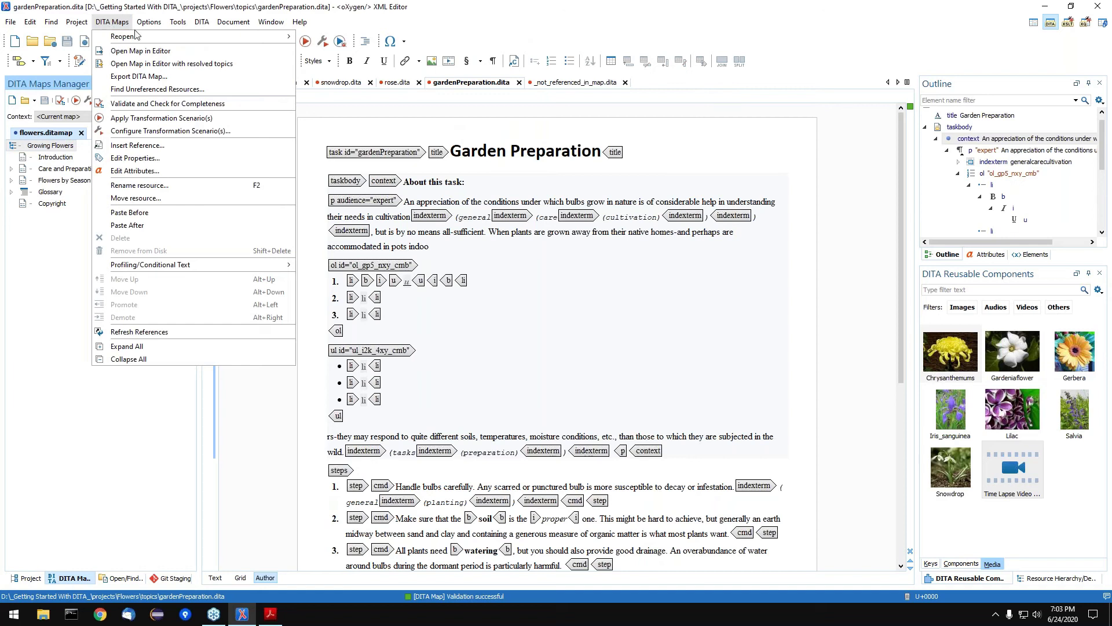
{"action": "mouse_move", "coordinate": [118, 22]}
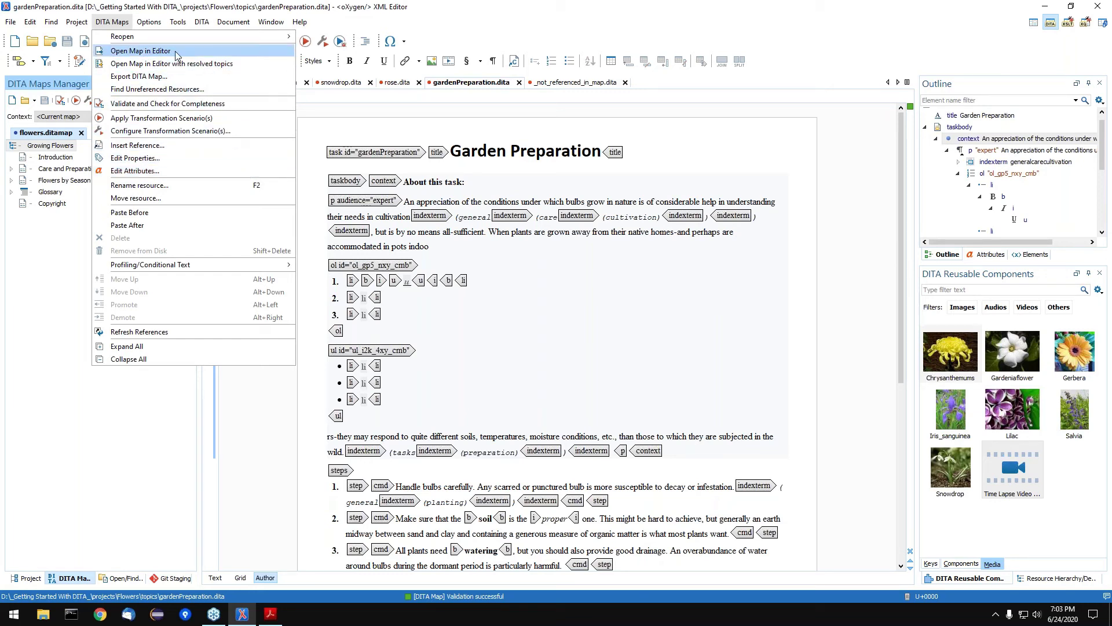
{"action": "mouse_move", "coordinate": [155, 28]}
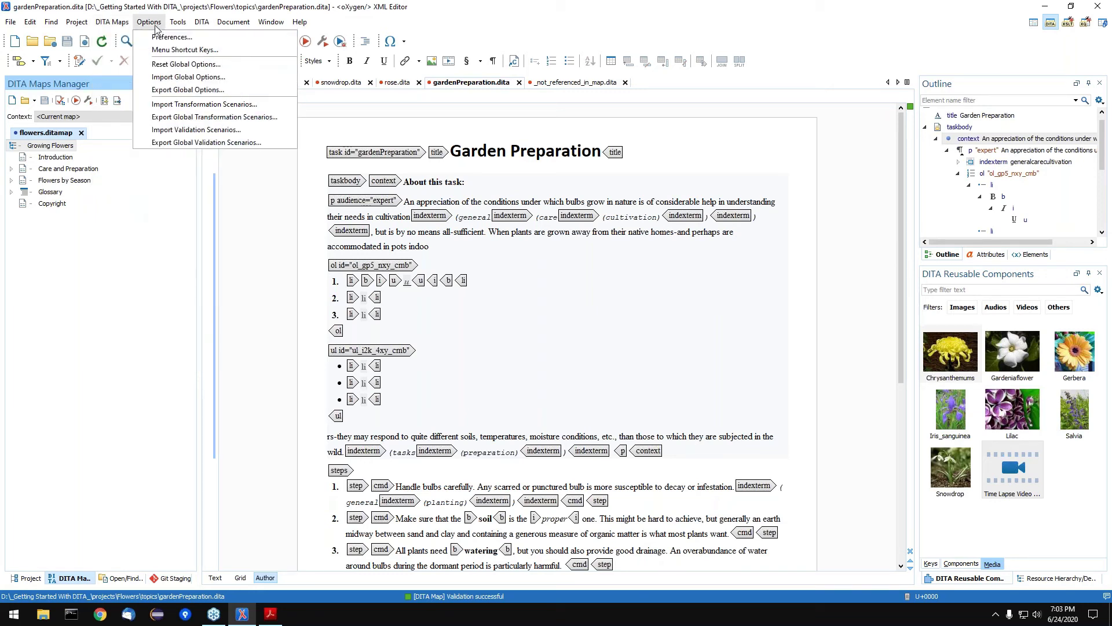
{"action": "left_click", "coordinate": [204, 52]}
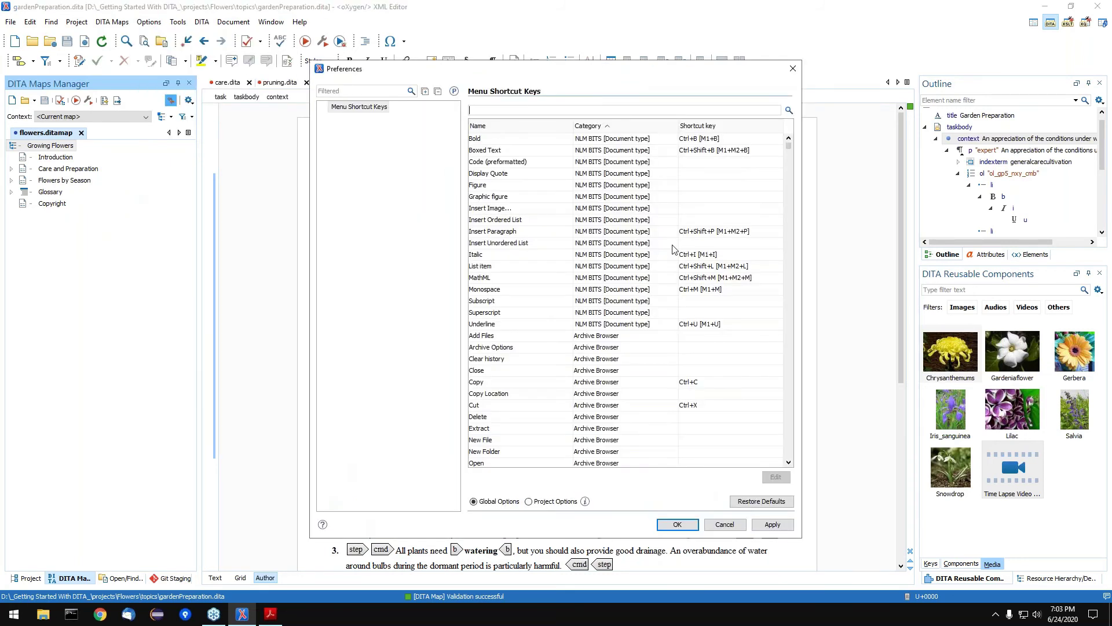
{"action": "scroll", "coordinate": [674, 249], "scroll_direction": "down", "scroll_amount": 5}
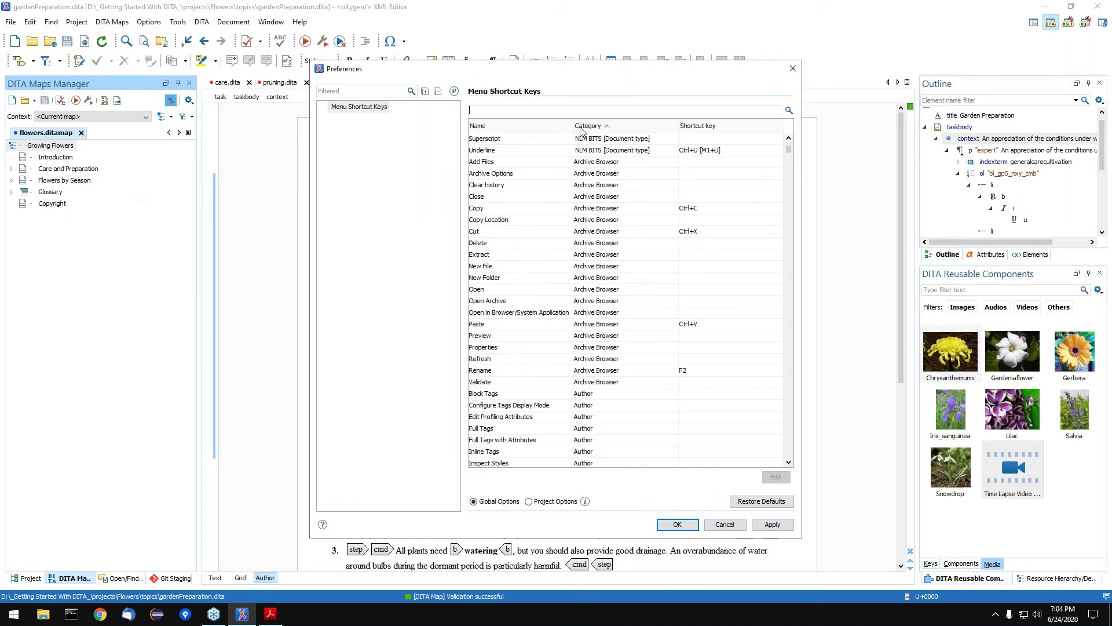
{"action": "type", "text": "configu"}
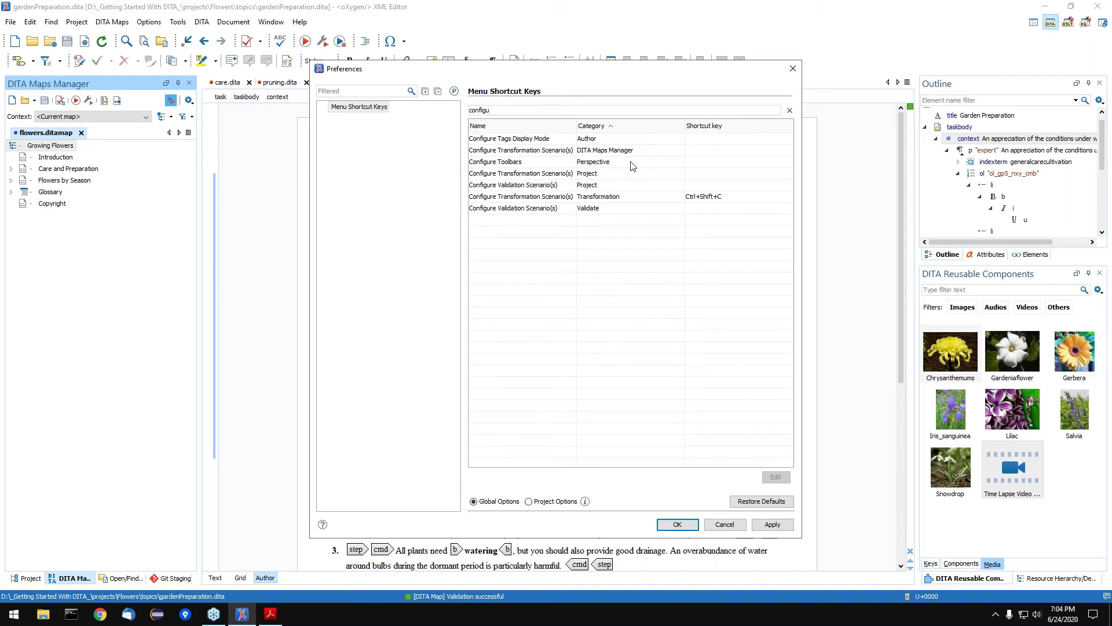
Try to assign Ctrl+Shift+Z to the DITA Maps Manager's Configure Transformation Scenario(s) action, and discard the change.
{"action": "double_click", "coordinate": [707, 152]}
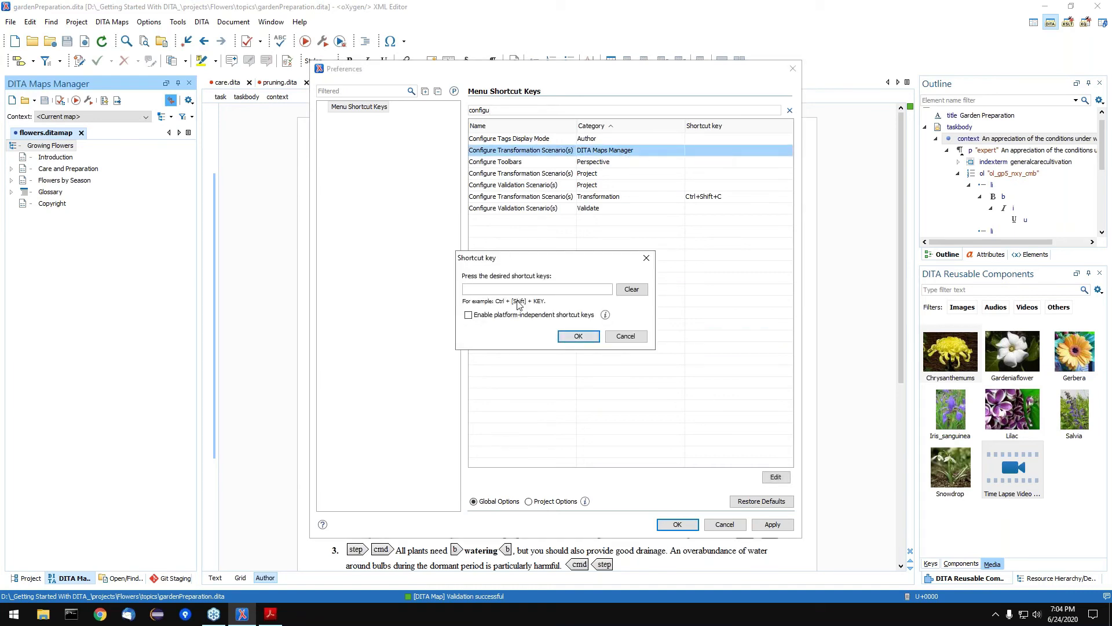
{"action": "key", "text": "ctrl+shift+z"}
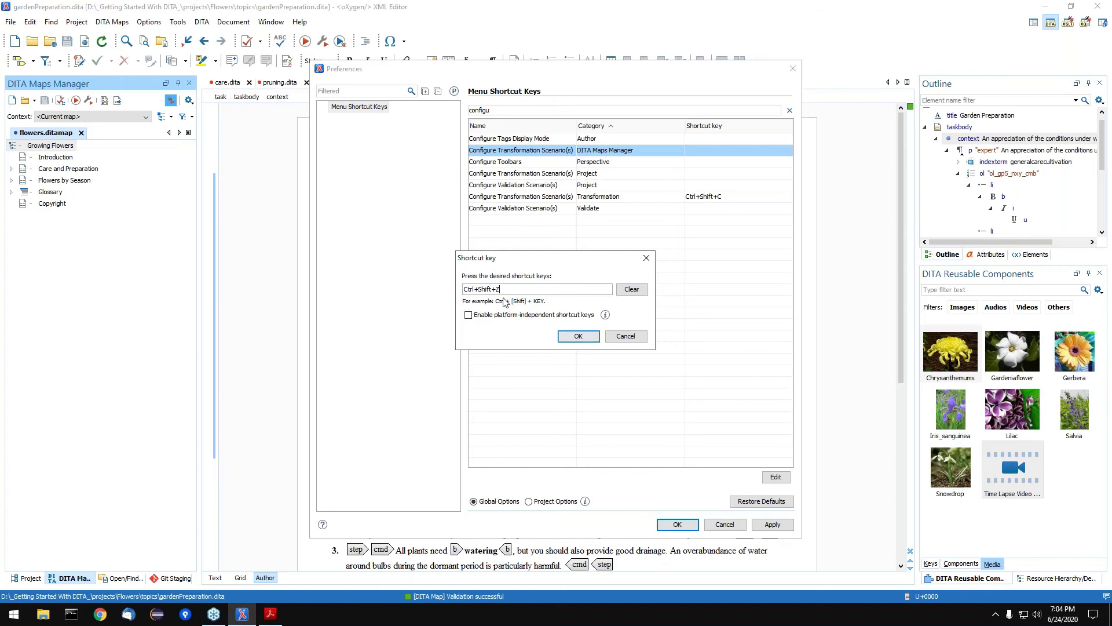
{"action": "left_click", "coordinate": [624, 338]}
{"action": "key", "text": "Escape"}
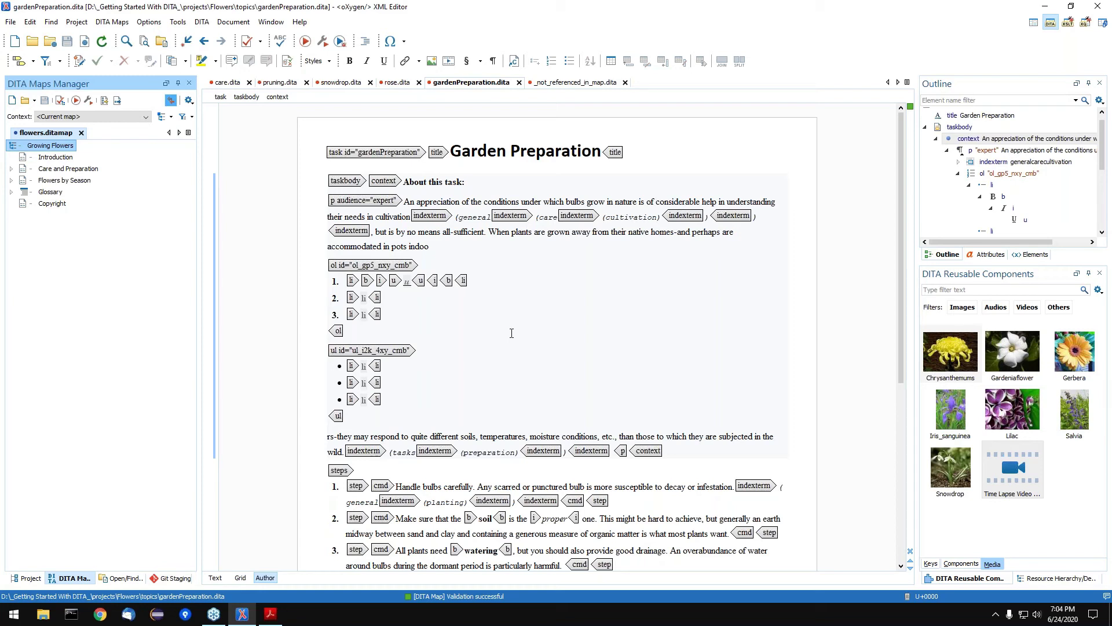
Switch the Menu Shortcut Keys preferences to project options and back to global options, overwriting the global ones.
{"action": "left_click", "coordinate": [26, 578]}
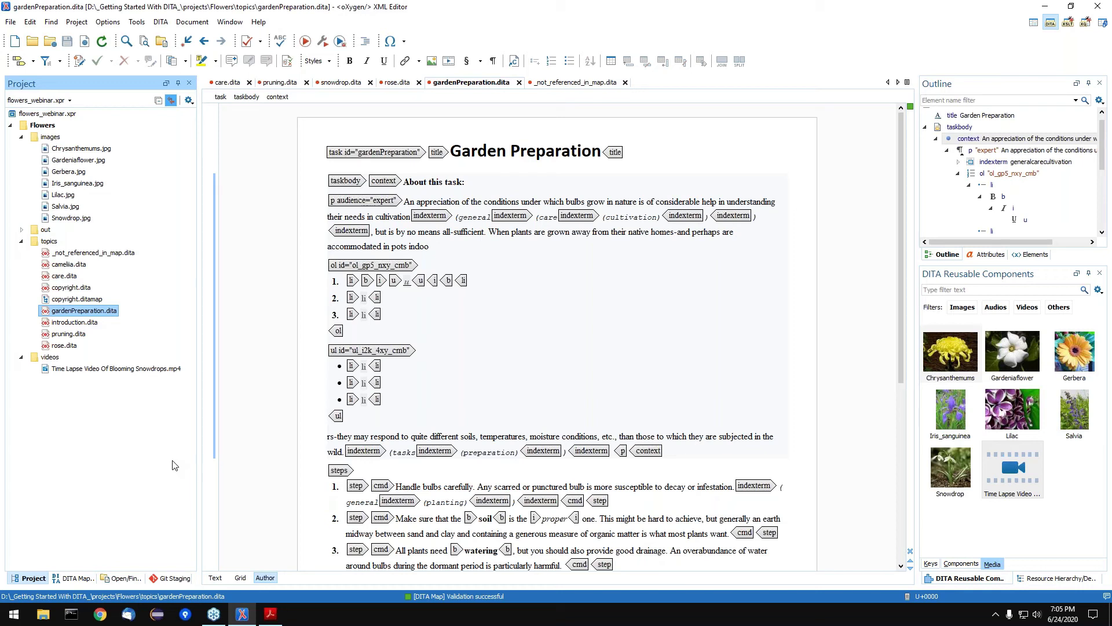
{"action": "left_click", "coordinate": [107, 22]}
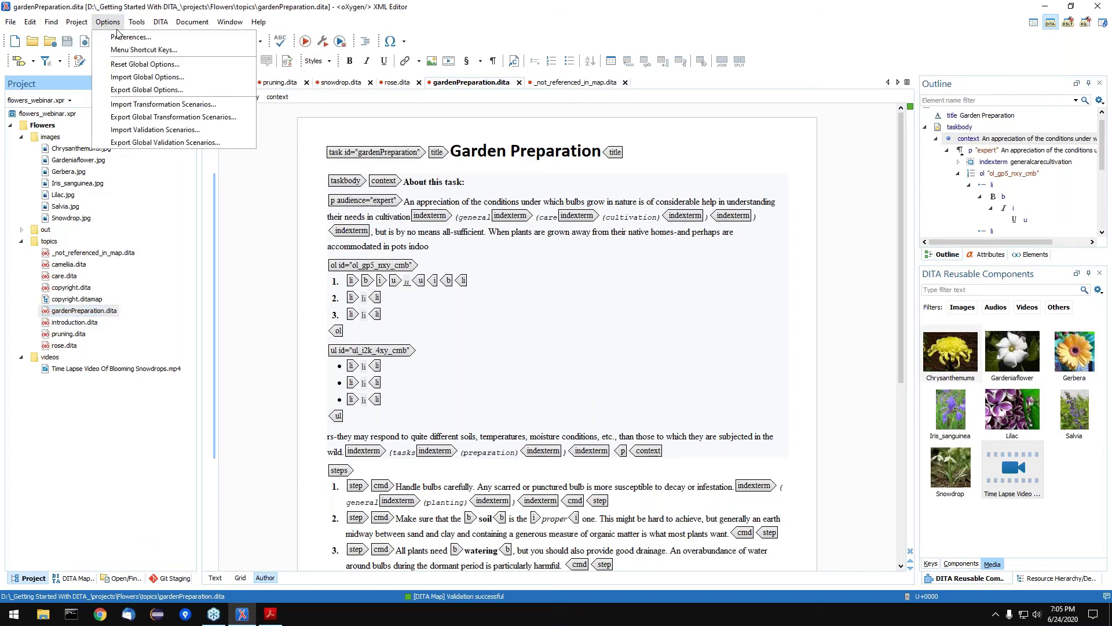
{"action": "left_click", "coordinate": [127, 37]}
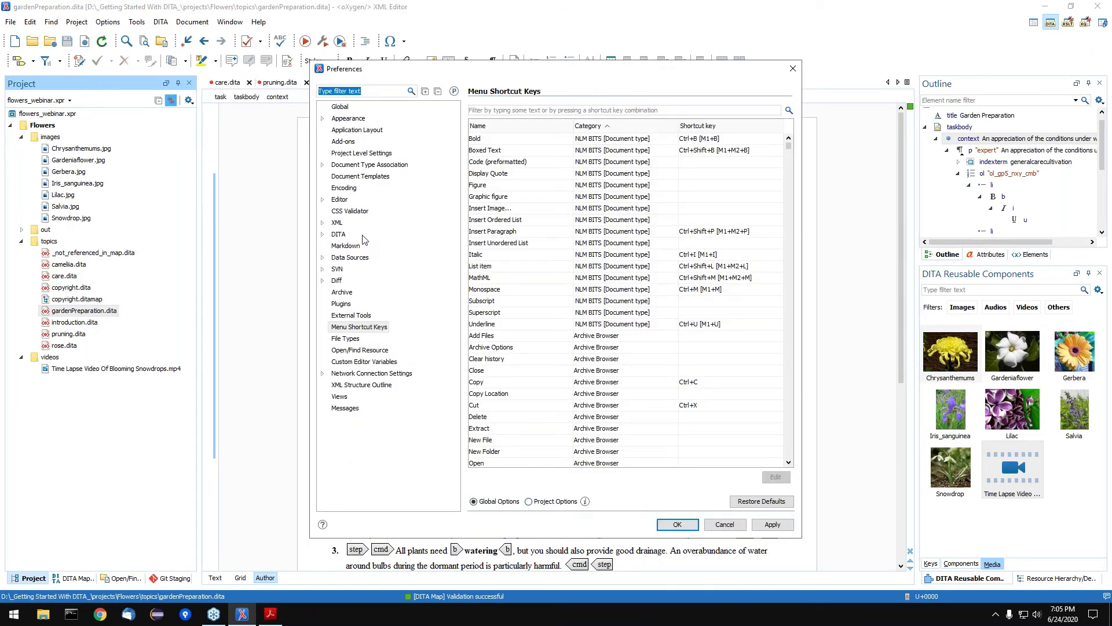
{"action": "left_click", "coordinate": [539, 502]}
{"action": "left_click", "coordinate": [500, 502]}
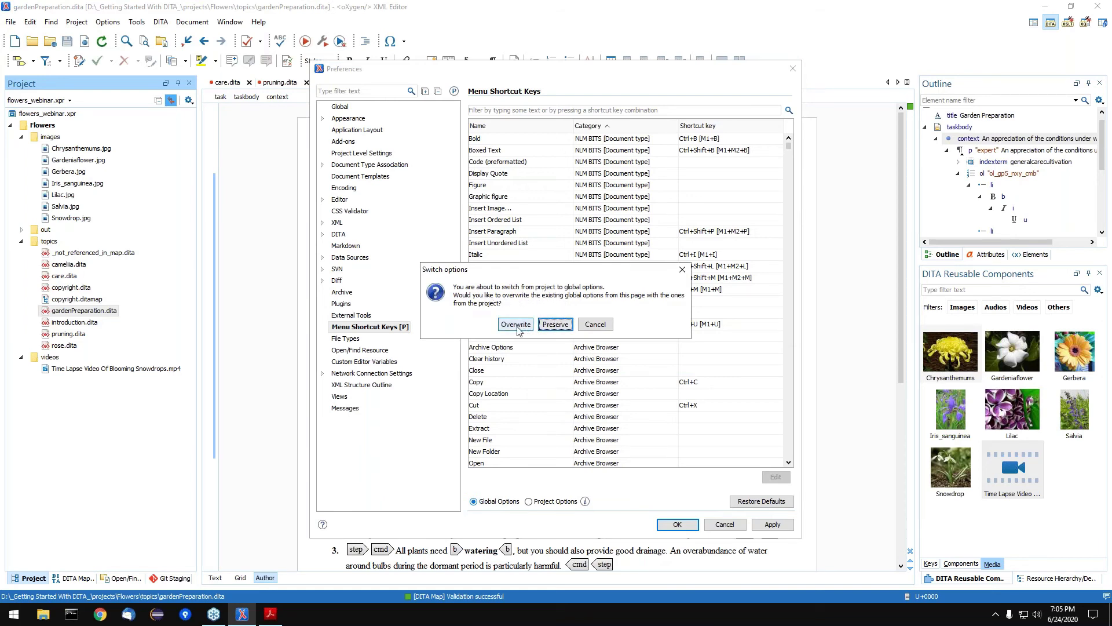
{"action": "left_click", "coordinate": [500, 328]}
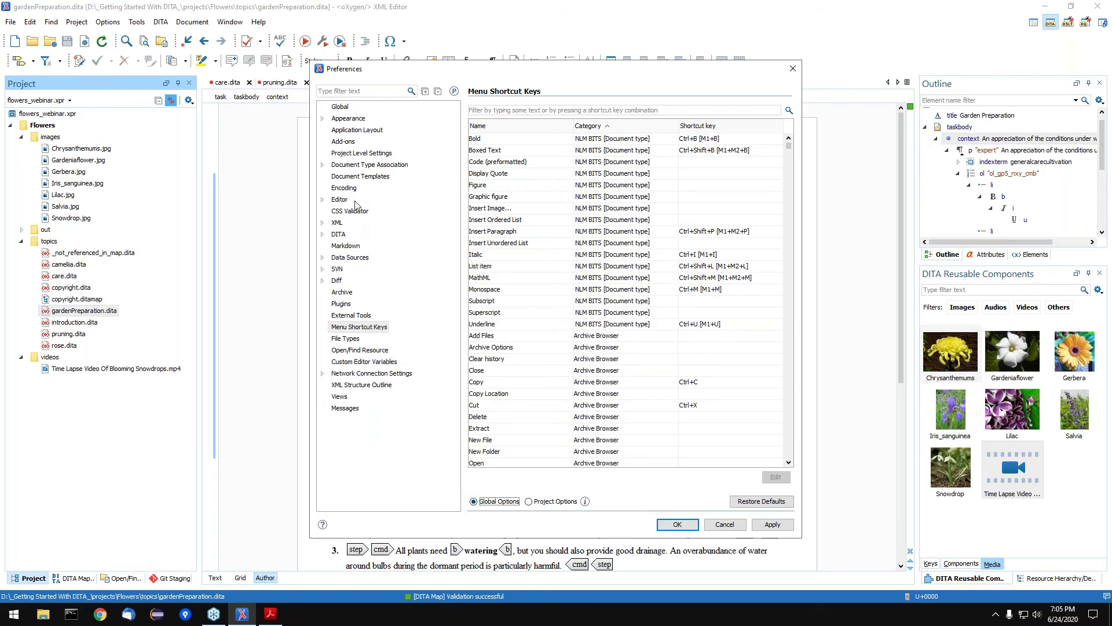
View the DITA preferences page and close the preferences.
{"action": "left_click", "coordinate": [339, 234]}
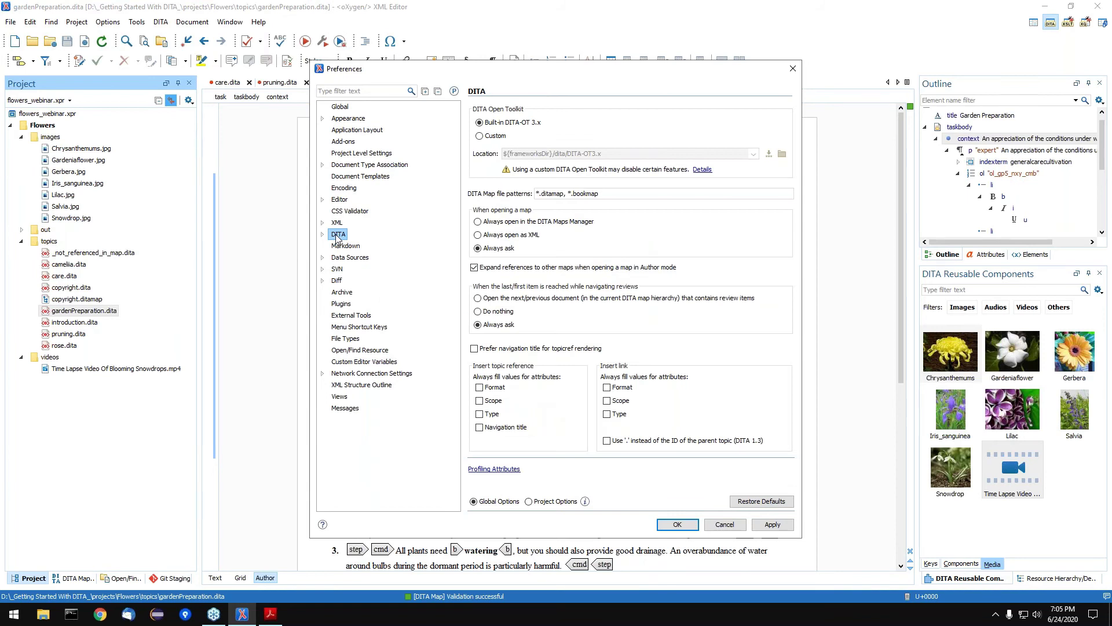
{"action": "key", "text": "Return"}
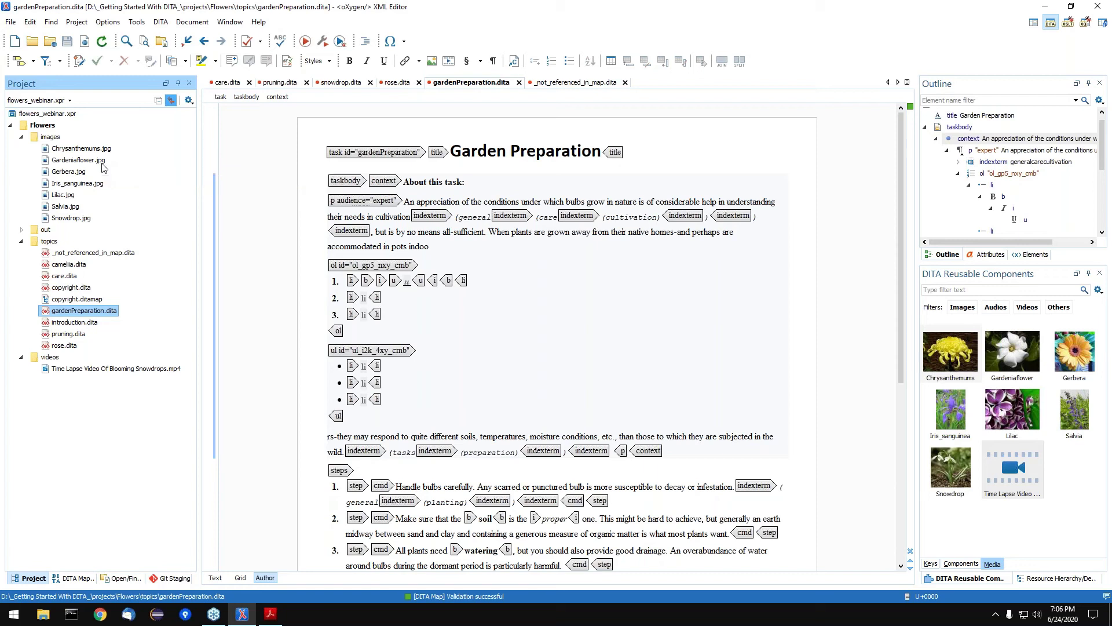
Close all open editor files and show the Growing Flowers map in the DITA Maps Manager.
{"action": "left_click", "coordinate": [76, 579]}
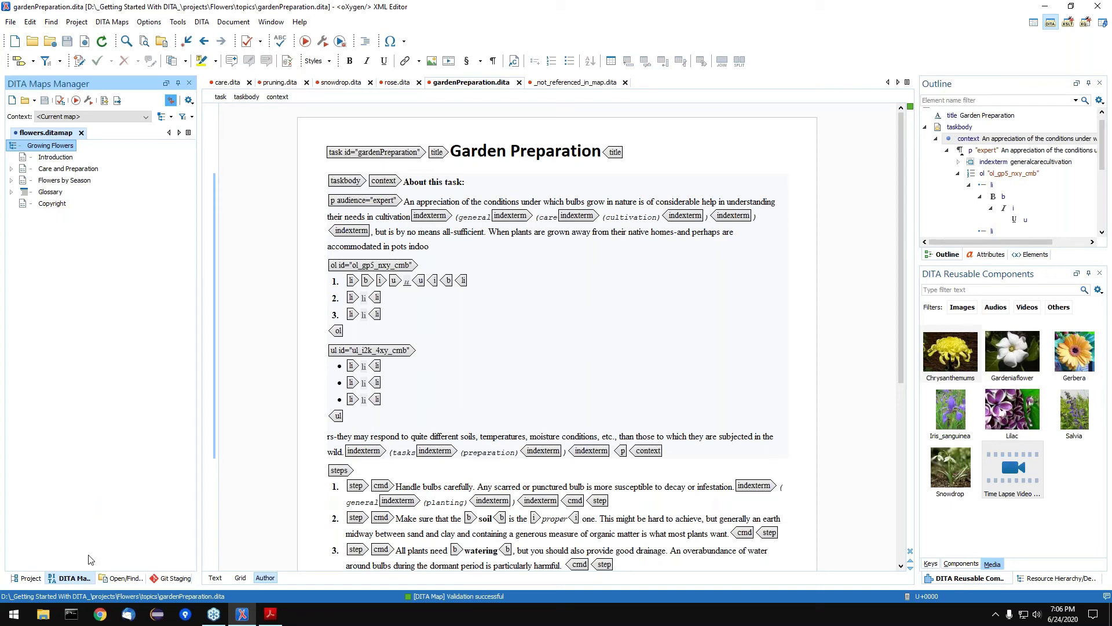
{"action": "left_click", "coordinate": [32, 579]}
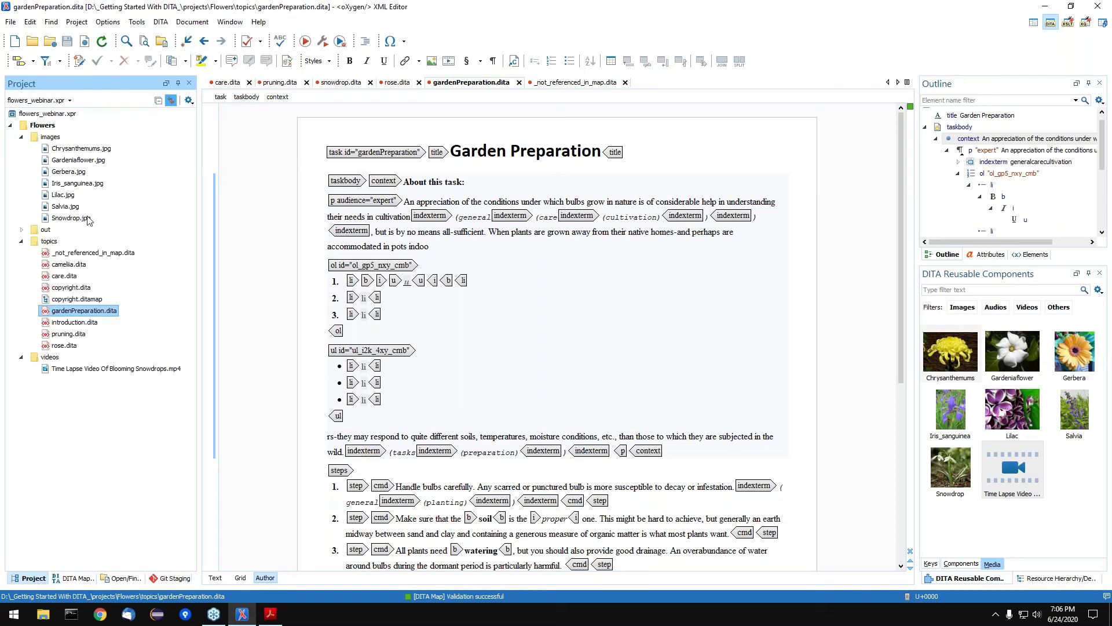
{"action": "right_click", "coordinate": [474, 85]}
{"action": "left_click", "coordinate": [533, 128]}
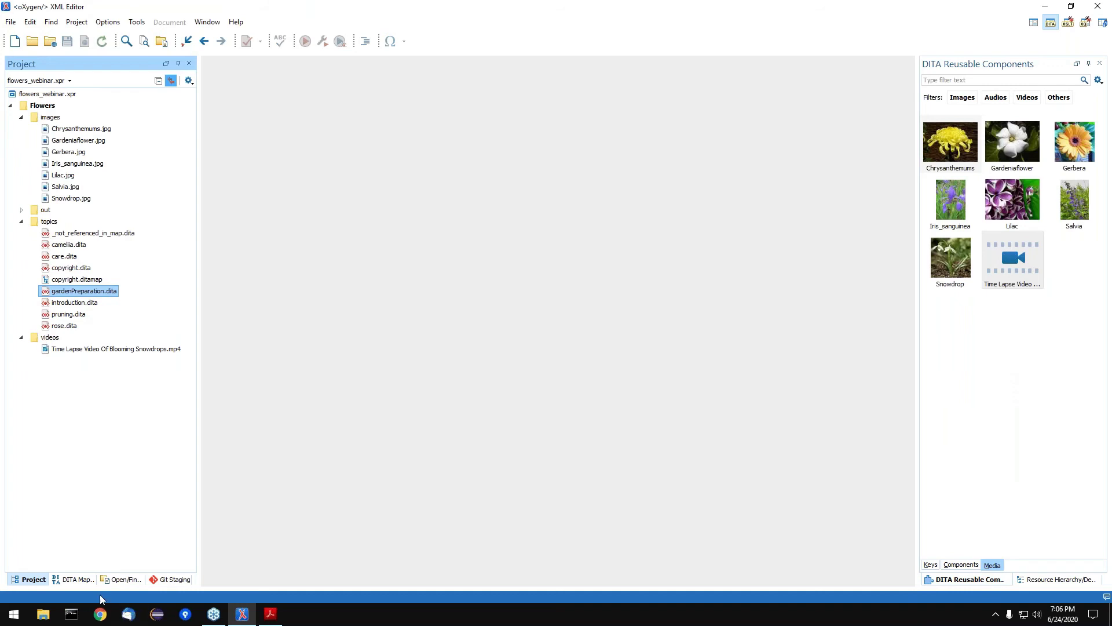
{"action": "left_click", "coordinate": [76, 580]}
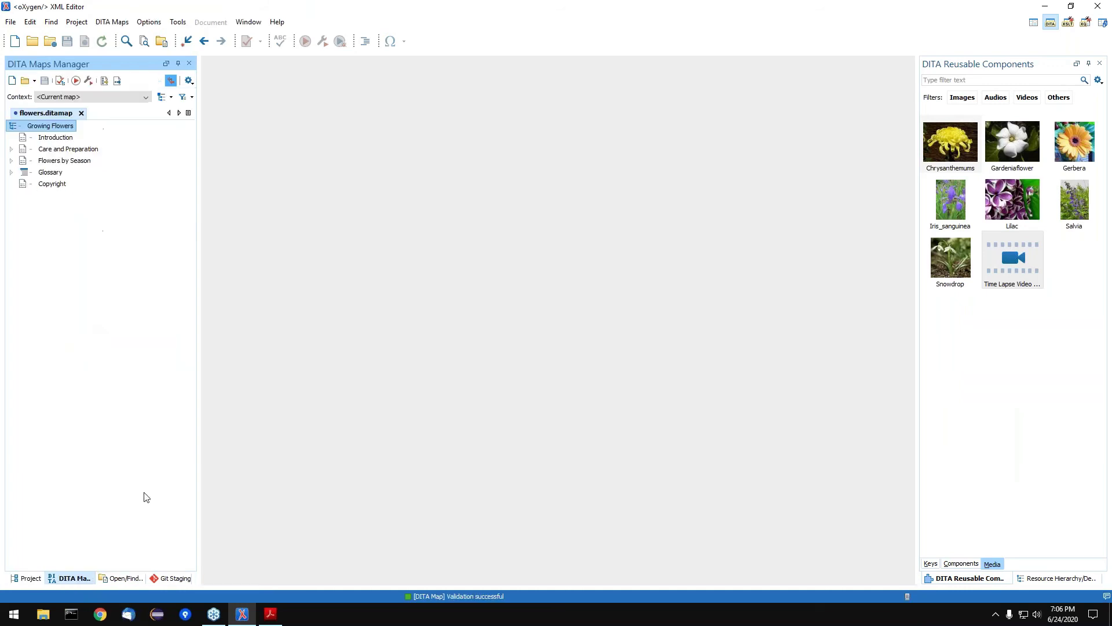
Show the extended toolbar in the DITA Maps Manager, and hide it again.
{"action": "left_click", "coordinate": [189, 81]}
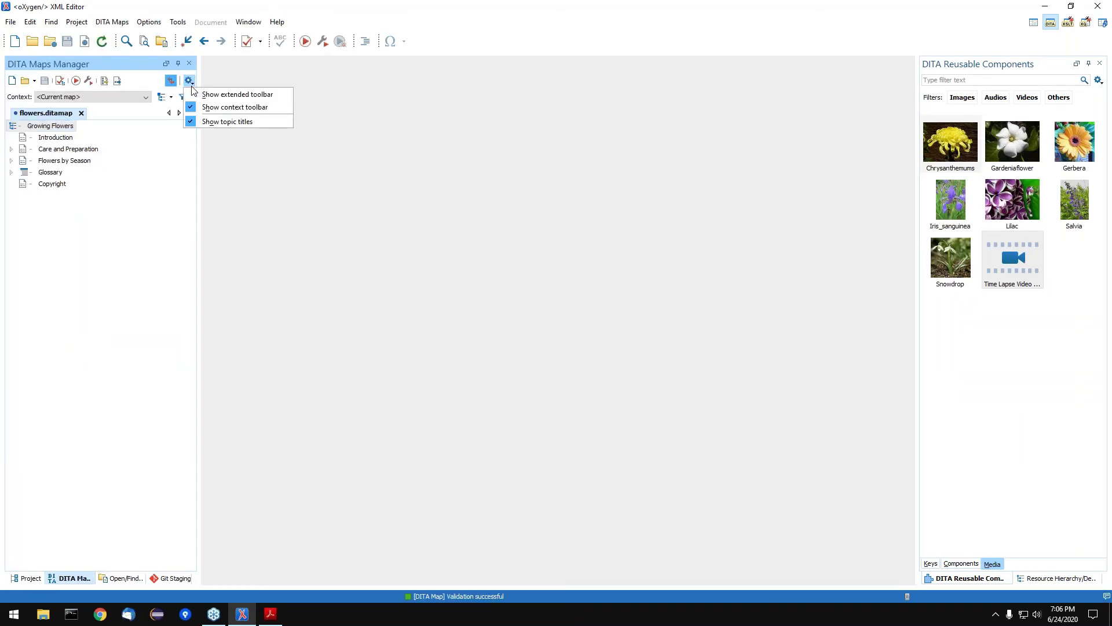
{"action": "left_click", "coordinate": [225, 94]}
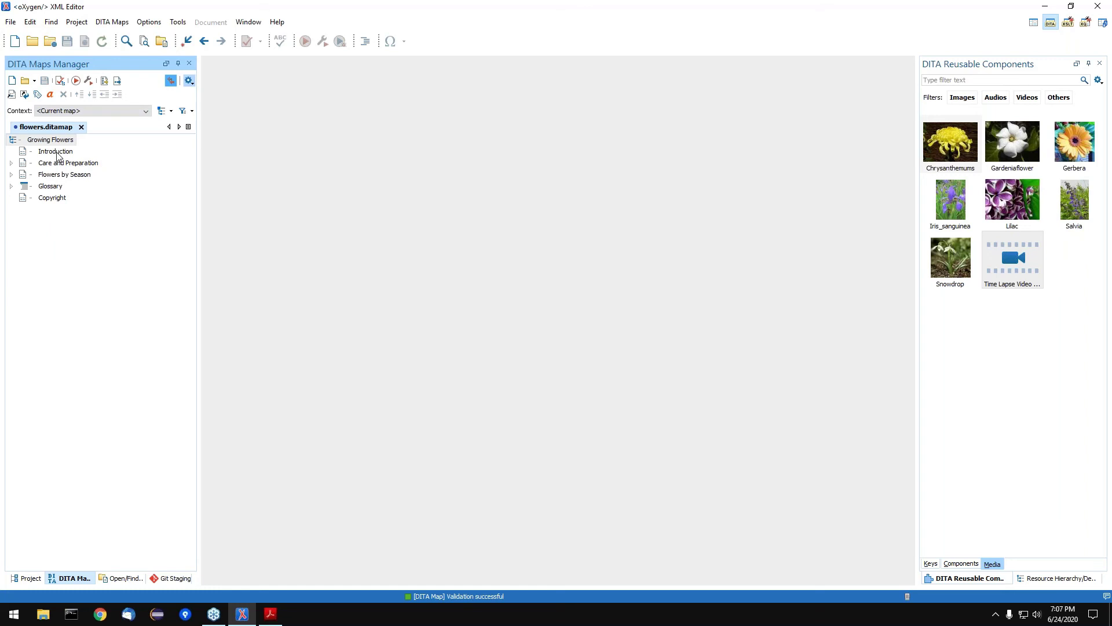
{"action": "left_click", "coordinate": [190, 83]}
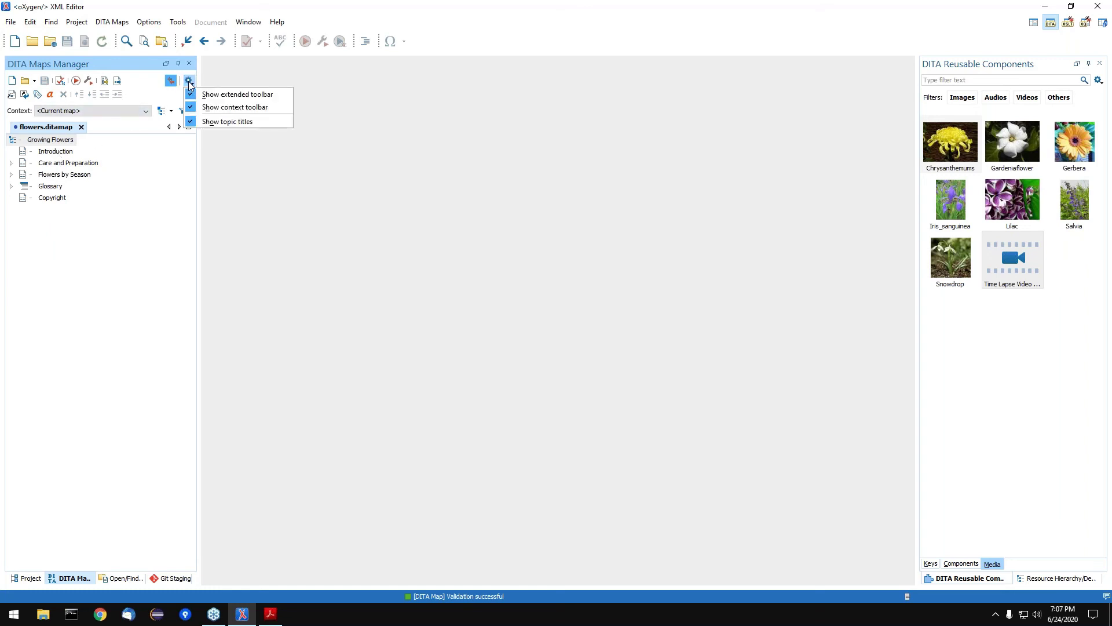
{"action": "left_click", "coordinate": [169, 151]}
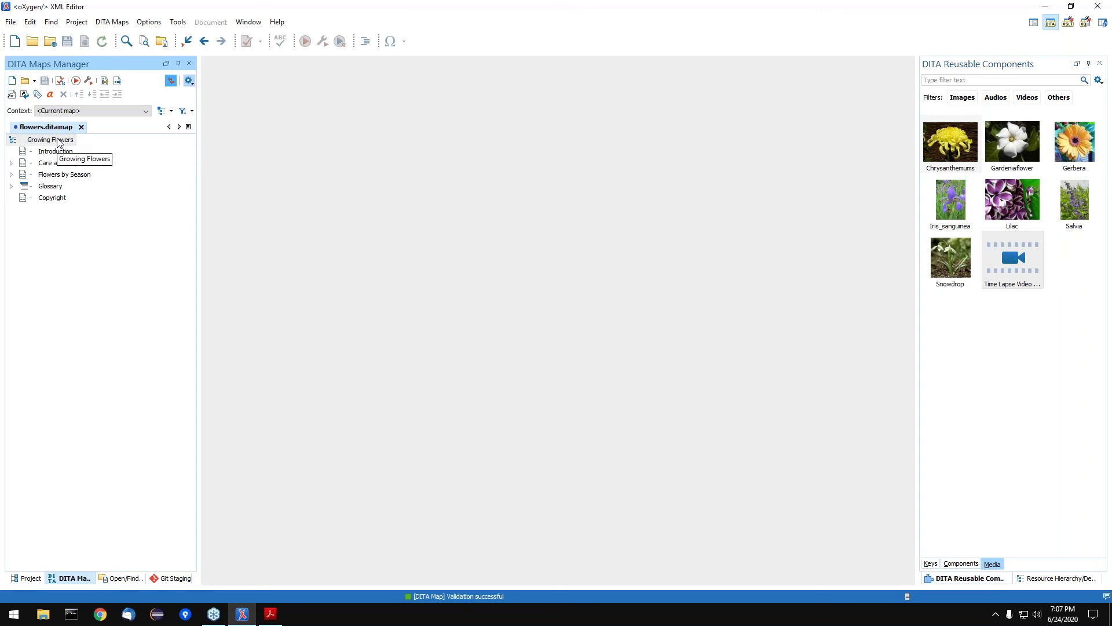
{"action": "left_click", "coordinate": [190, 81]}
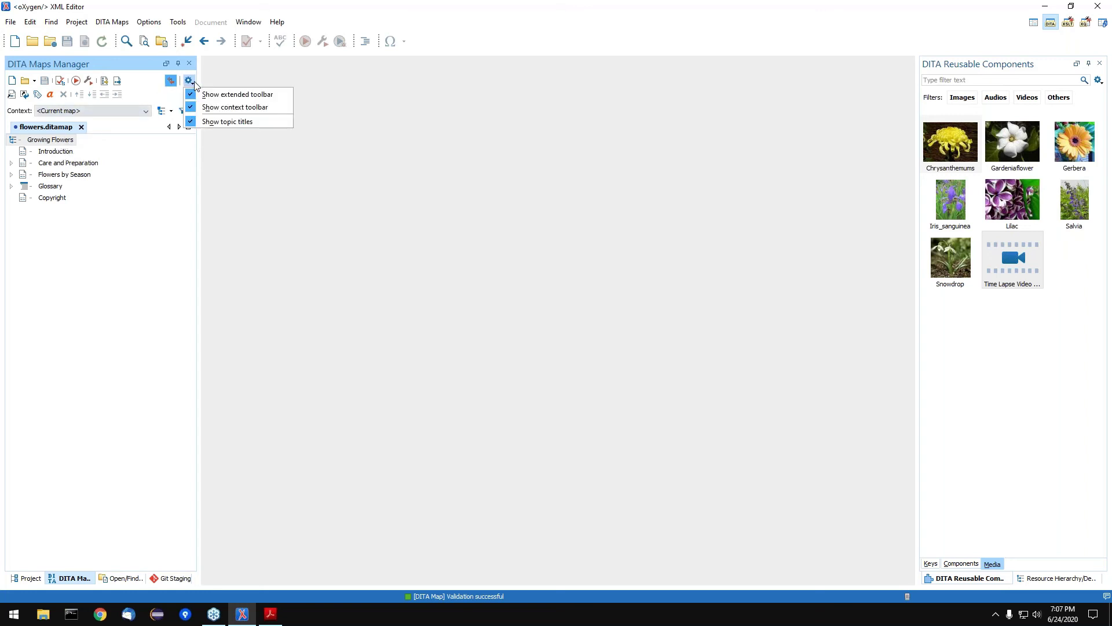
{"action": "left_click", "coordinate": [203, 94]}
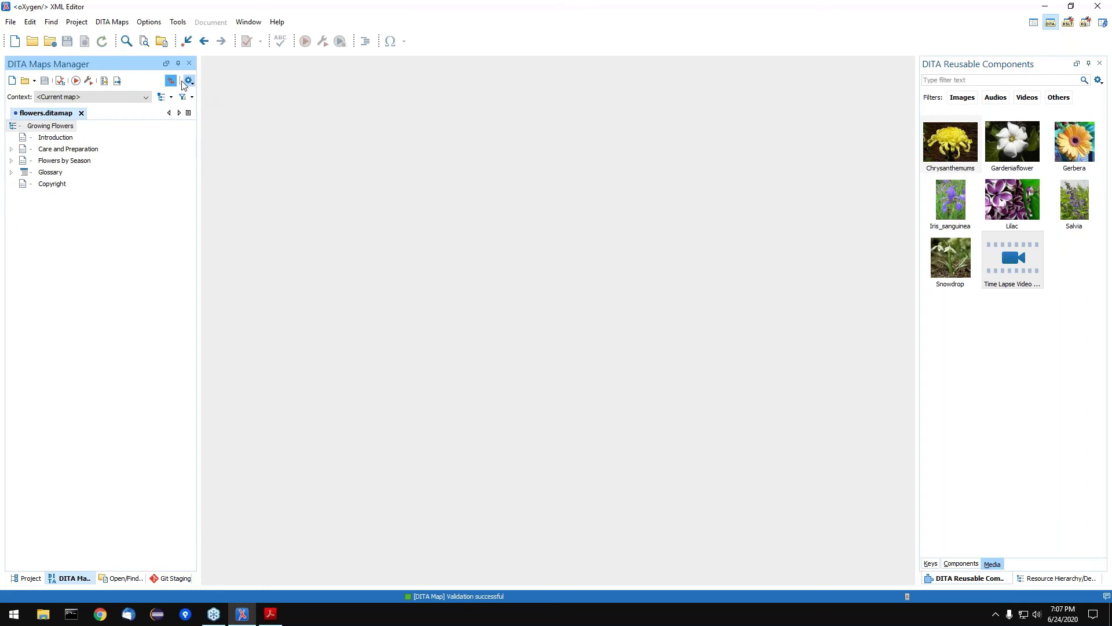
Open the Introduction topic from the map, place the cursor in its short description, then close and reopen the topic.
{"action": "double_click", "coordinate": [56, 137]}
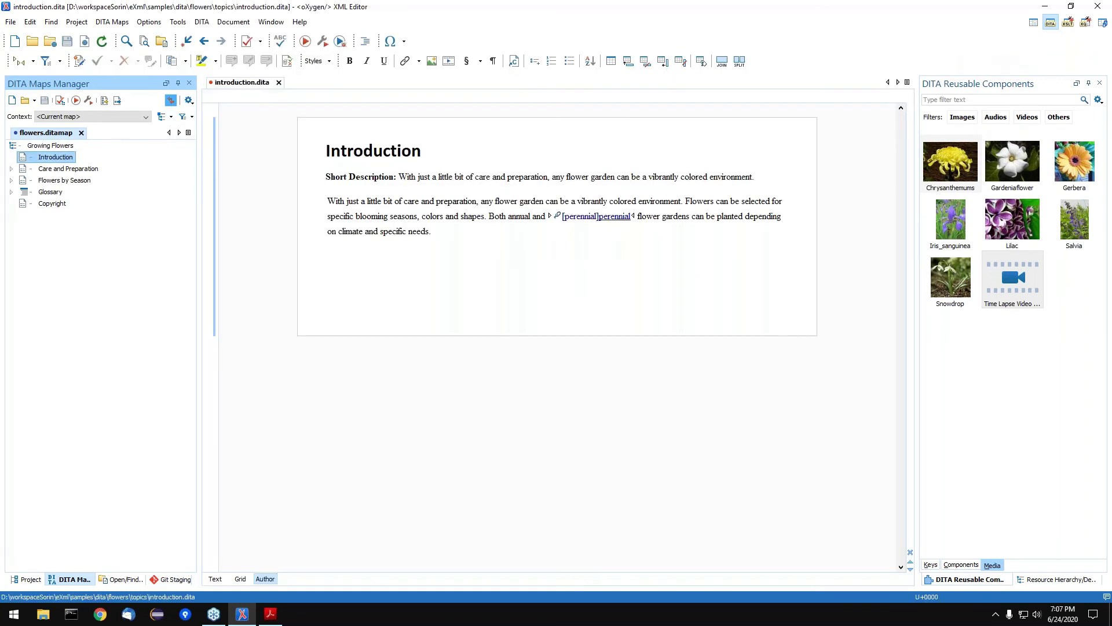
{"action": "left_click", "coordinate": [490, 176]}
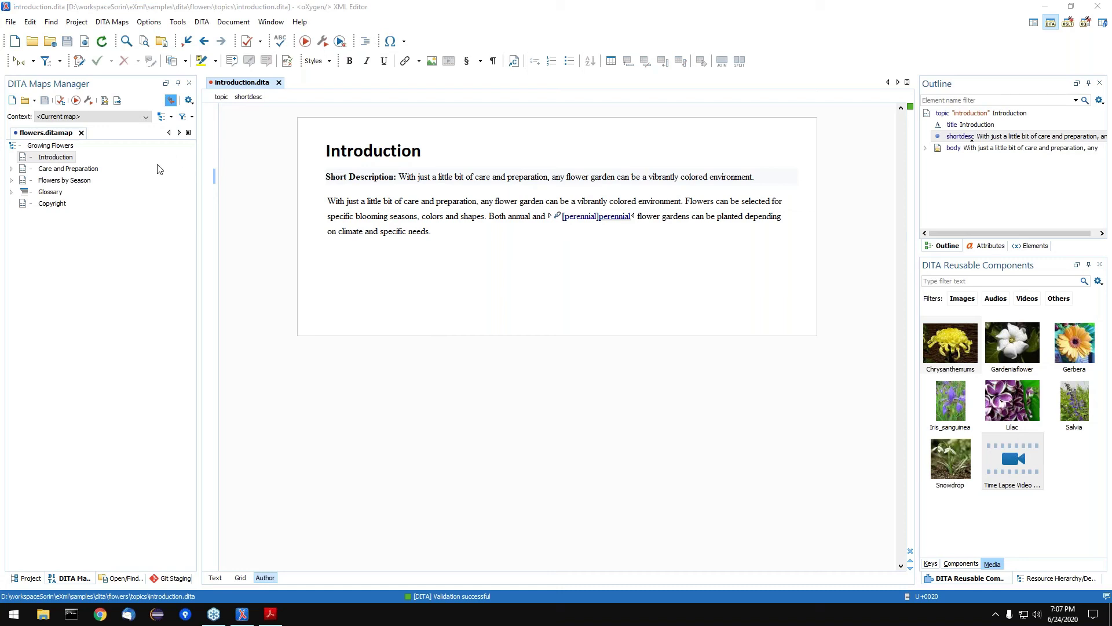
{"action": "left_click", "coordinate": [234, 85]}
{"action": "middle_click", "coordinate": [233, 83]}
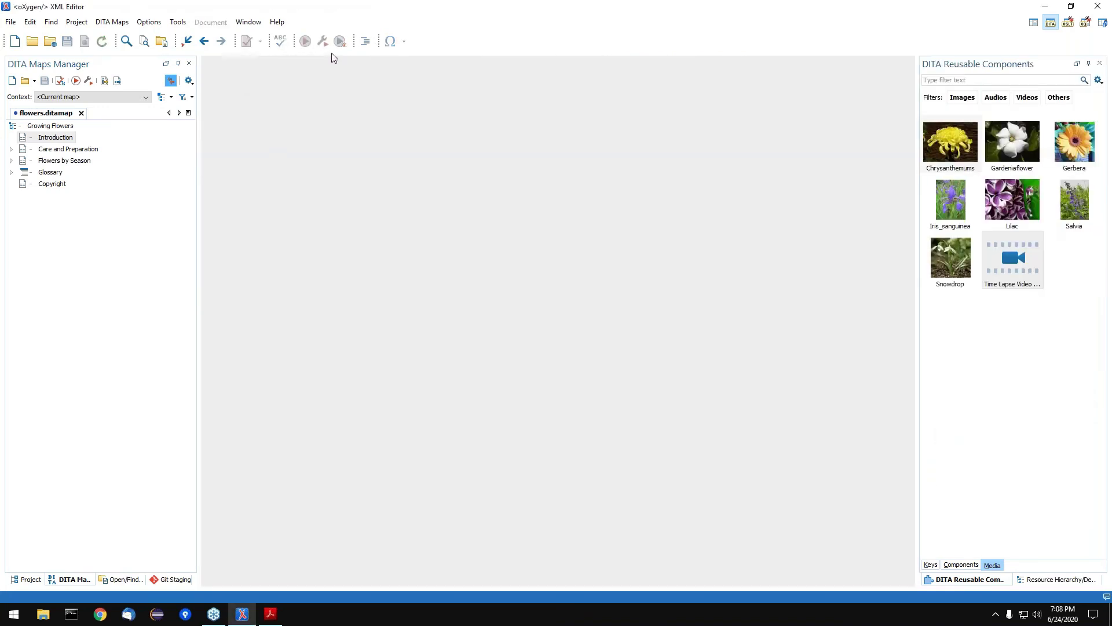
{"action": "double_click", "coordinate": [56, 137]}
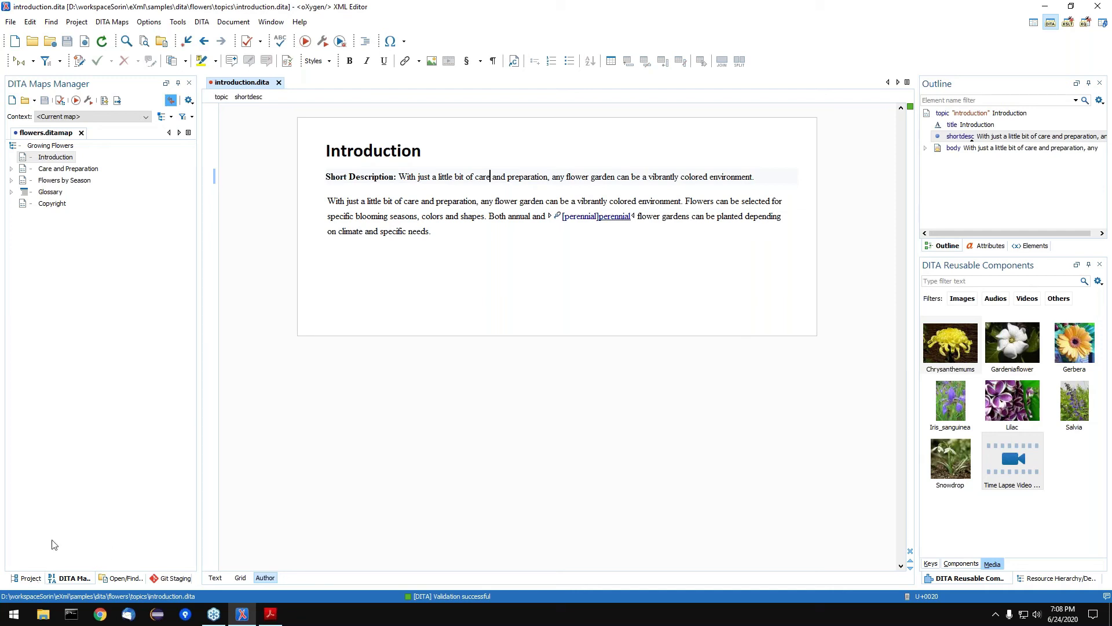
Append a new Markdown file, untitled4.md, as a child of the Introduction topic in the map.
{"action": "right_click", "coordinate": [54, 157]}
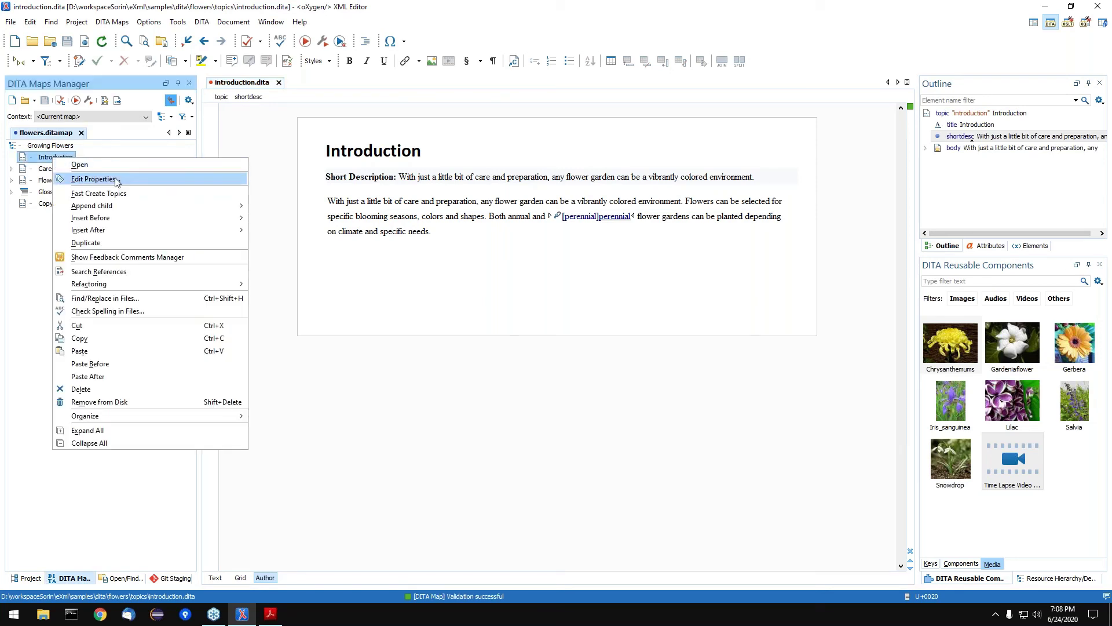
{"action": "mouse_move", "coordinate": [171, 208]}
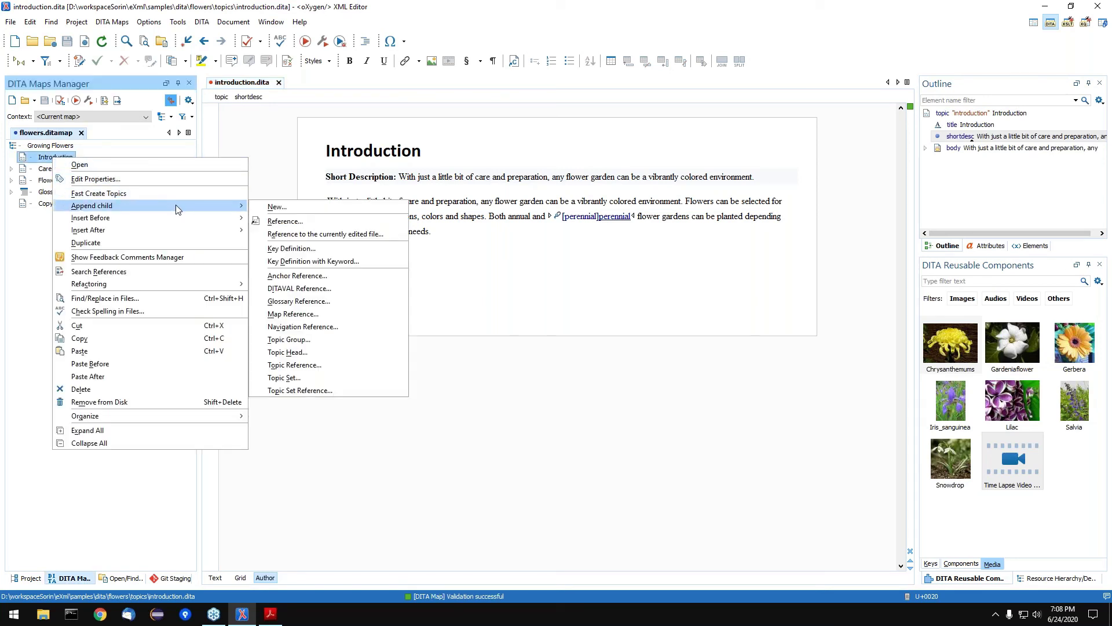
{"action": "left_click", "coordinate": [276, 209]}
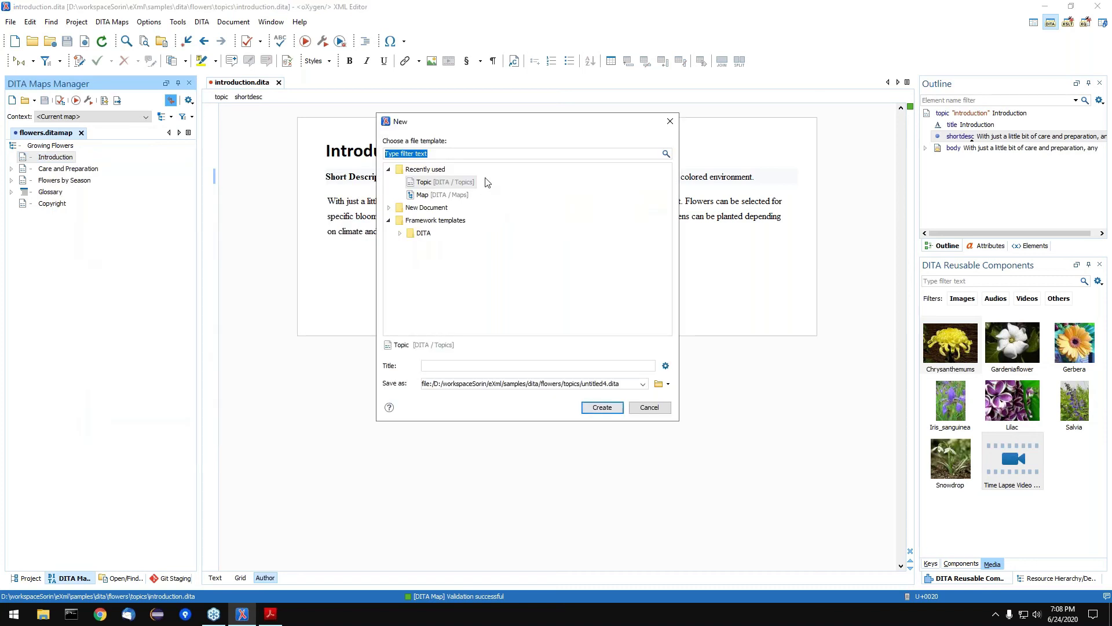
{"action": "type", "text": "mark"}
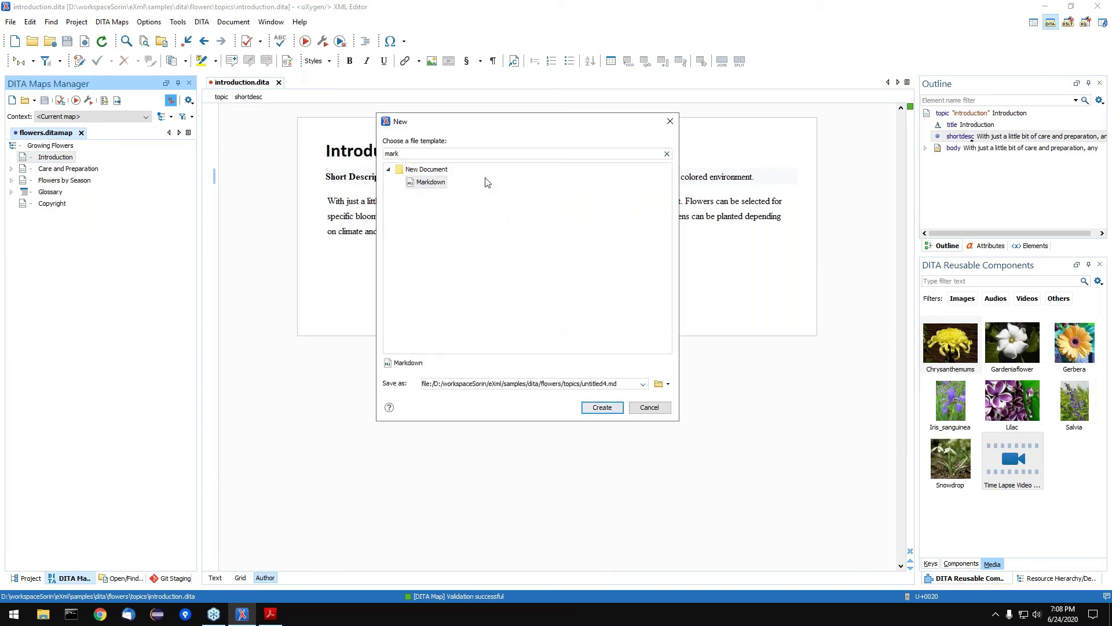
{"action": "left_click", "coordinate": [602, 408]}
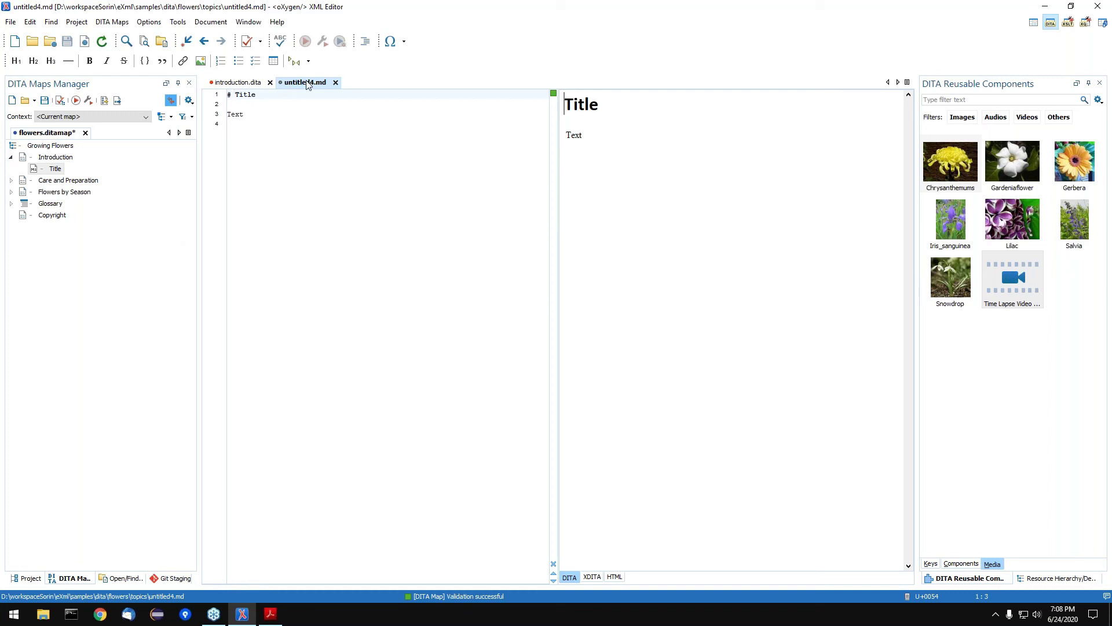
Close the untitled4.md file and undo its insertion into the flowers map.
{"action": "left_click", "coordinate": [336, 82]}
{"action": "left_click", "coordinate": [164, 259]}
{"action": "key", "text": "ctrl+z"}
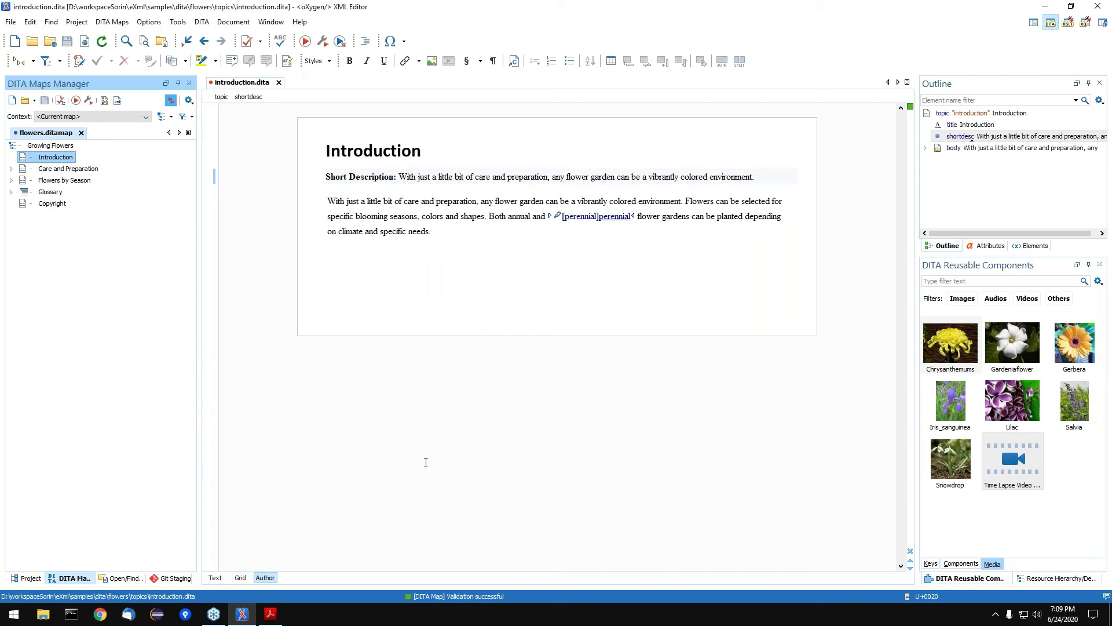
Switch to Chrome and load the oxygenxml.com website.
{"action": "left_click", "coordinate": [100, 614]}
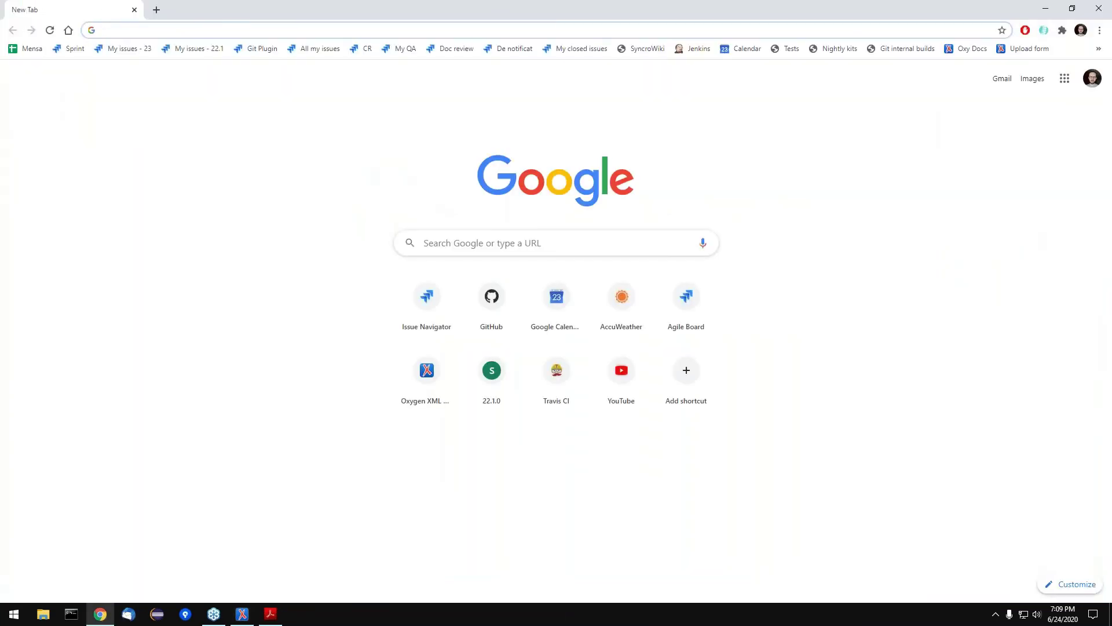
{"action": "type", "text": "oxygenxml.com"}
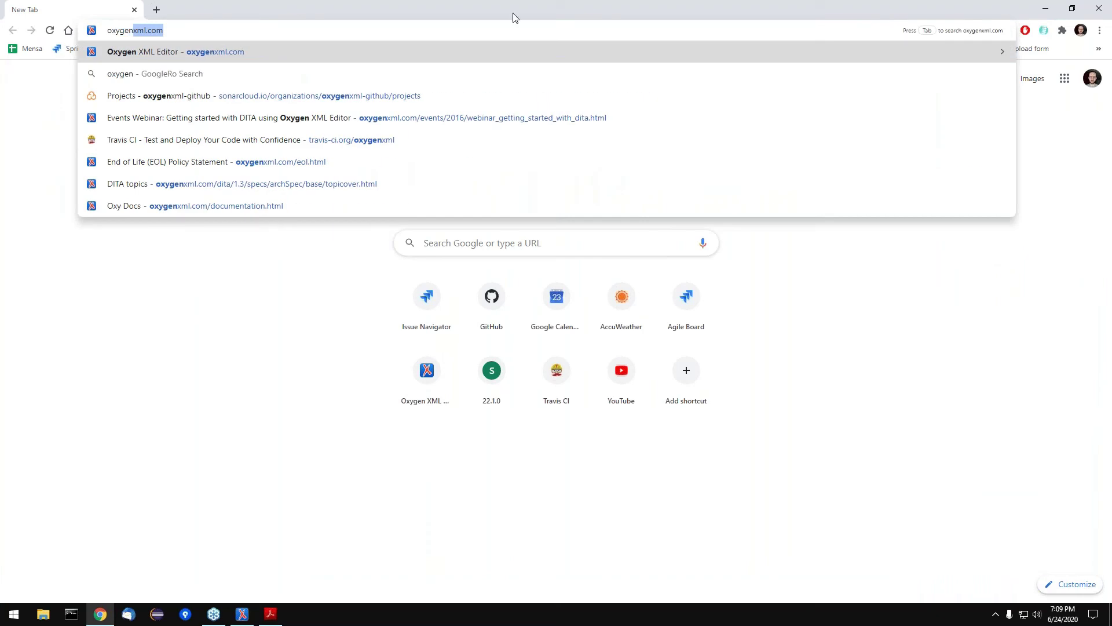
{"action": "key", "text": "Return"}
{"action": "left_click", "coordinate": [1045, 8]}
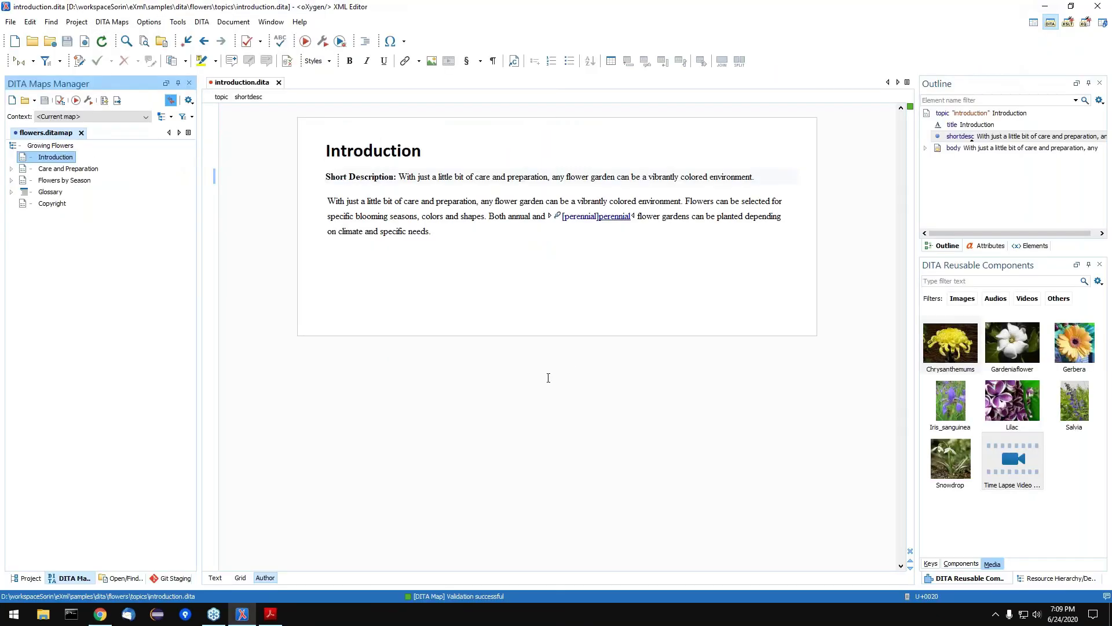
{"action": "left_click", "coordinate": [100, 614]}
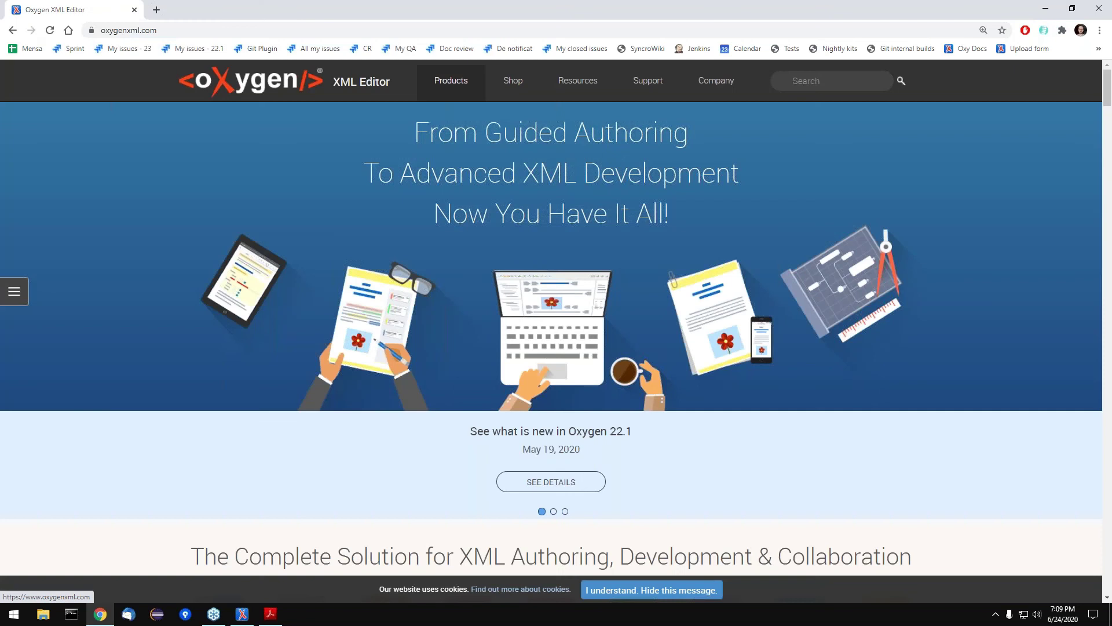
Find the Oxygen Markdown Support webinar among the past events, view its page, and return to Oxygen XML Editor.
{"action": "mouse_move", "coordinate": [595, 85]}
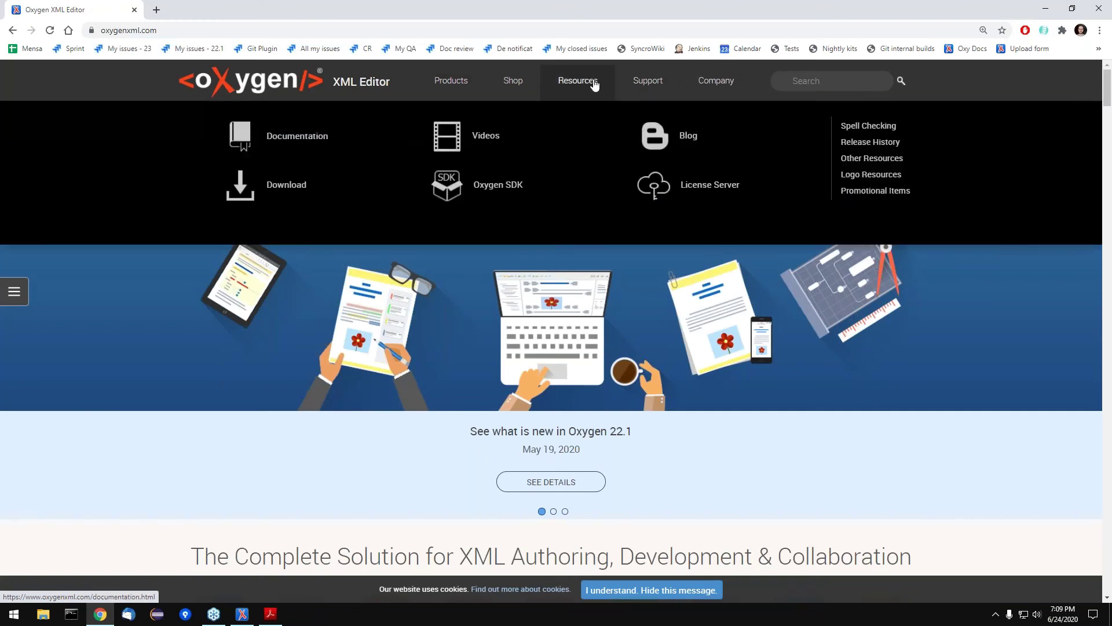
{"action": "mouse_move", "coordinate": [724, 83]}
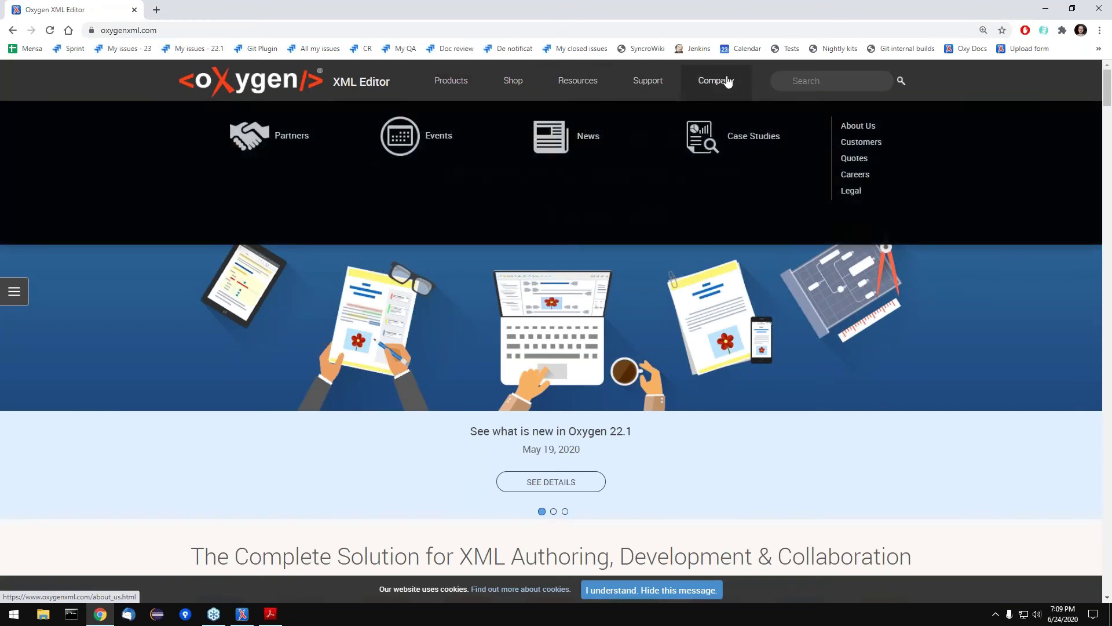
{"action": "left_click", "coordinate": [439, 145]}
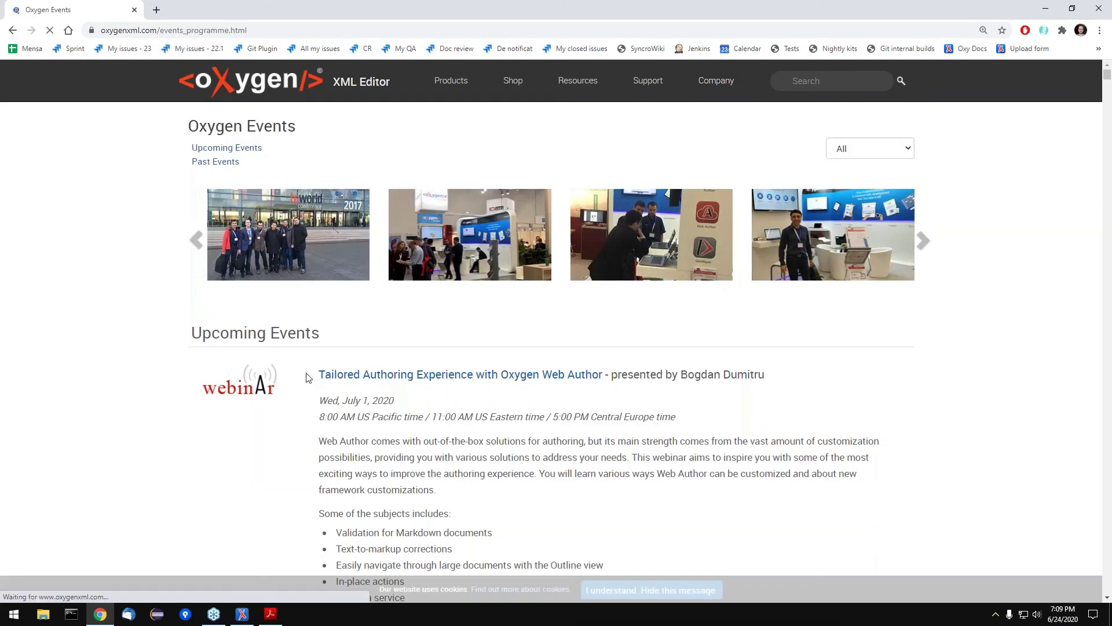
{"action": "scroll", "coordinate": [286, 384], "scroll_direction": "down", "scroll_amount": 2}
{"action": "scroll", "coordinate": [285, 385], "scroll_direction": "down", "scroll_amount": 15}
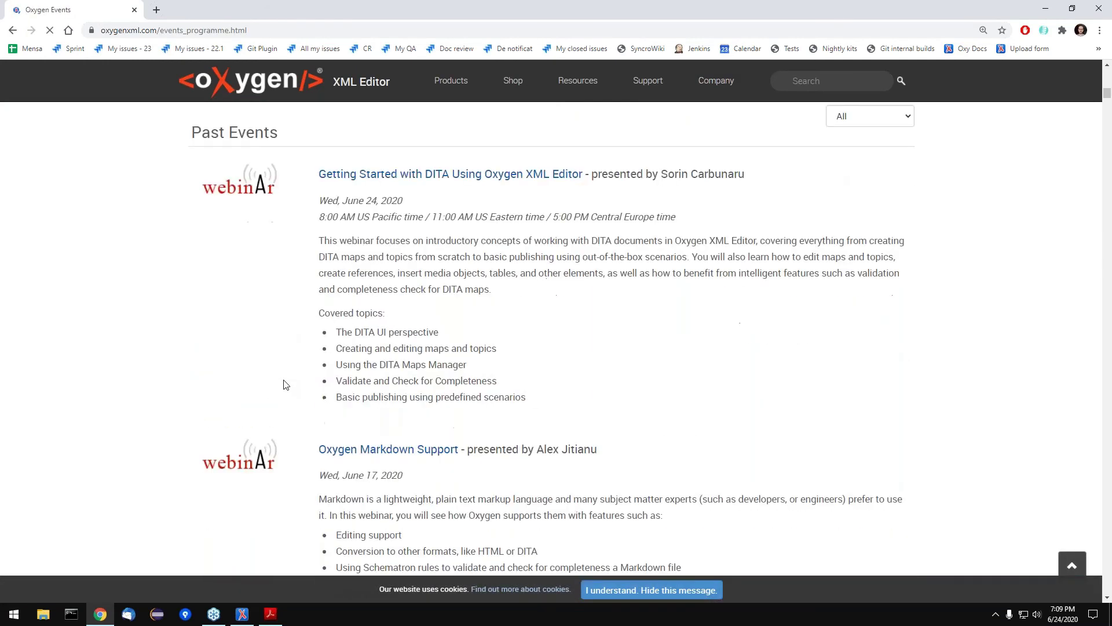
{"action": "scroll", "coordinate": [355, 161], "scroll_direction": "down", "scroll_amount": 5}
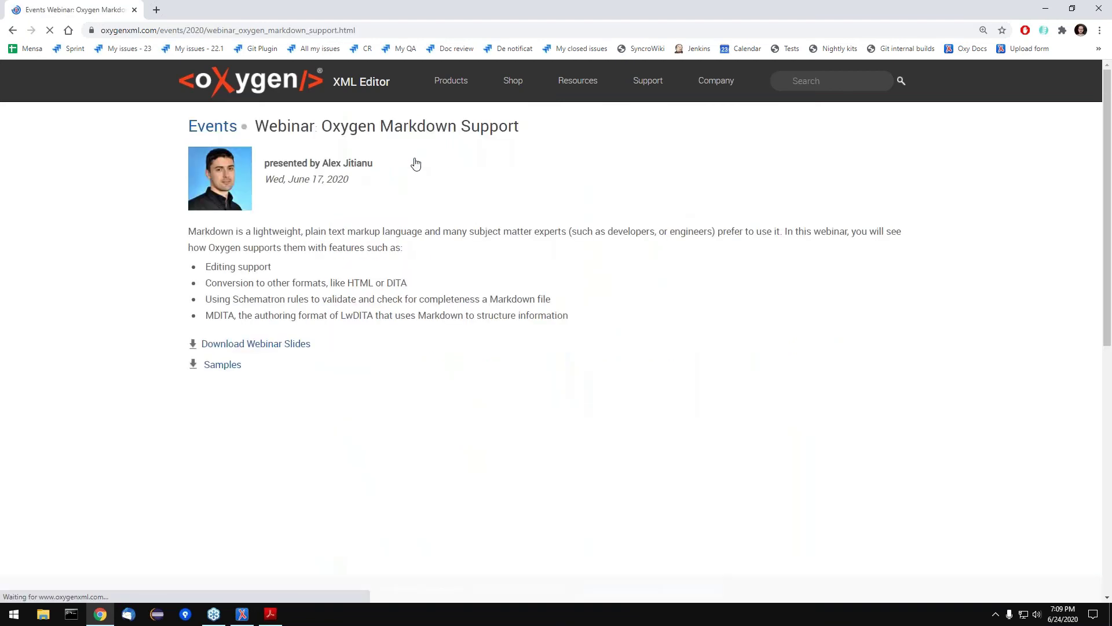
{"action": "scroll", "coordinate": [154, 484], "scroll_direction": "down", "scroll_amount": 4}
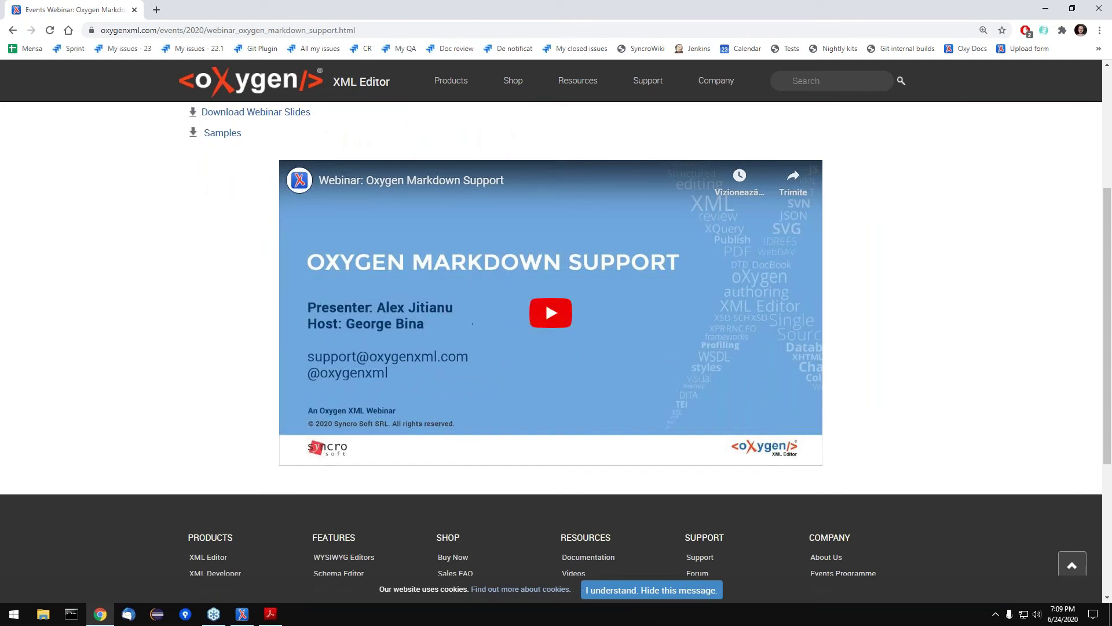
{"action": "left_click", "coordinate": [1047, 12]}
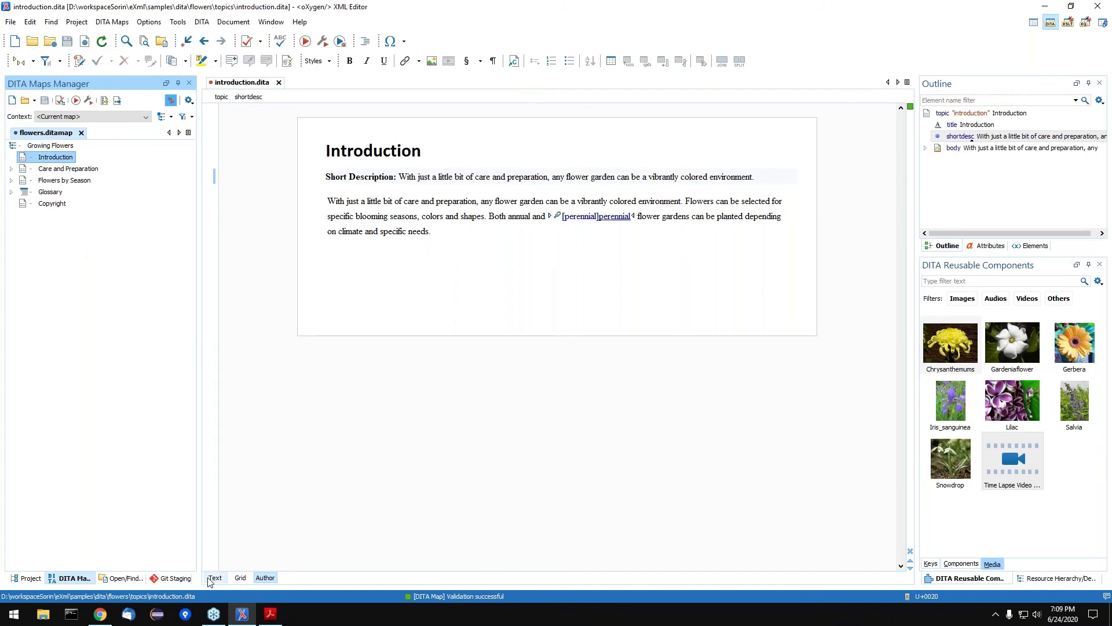
In the Introduction topic's Text mode, add a second body paragraph with audience "expert" reading "Expert content." and save the file.
{"action": "left_click", "coordinate": [215, 578]}
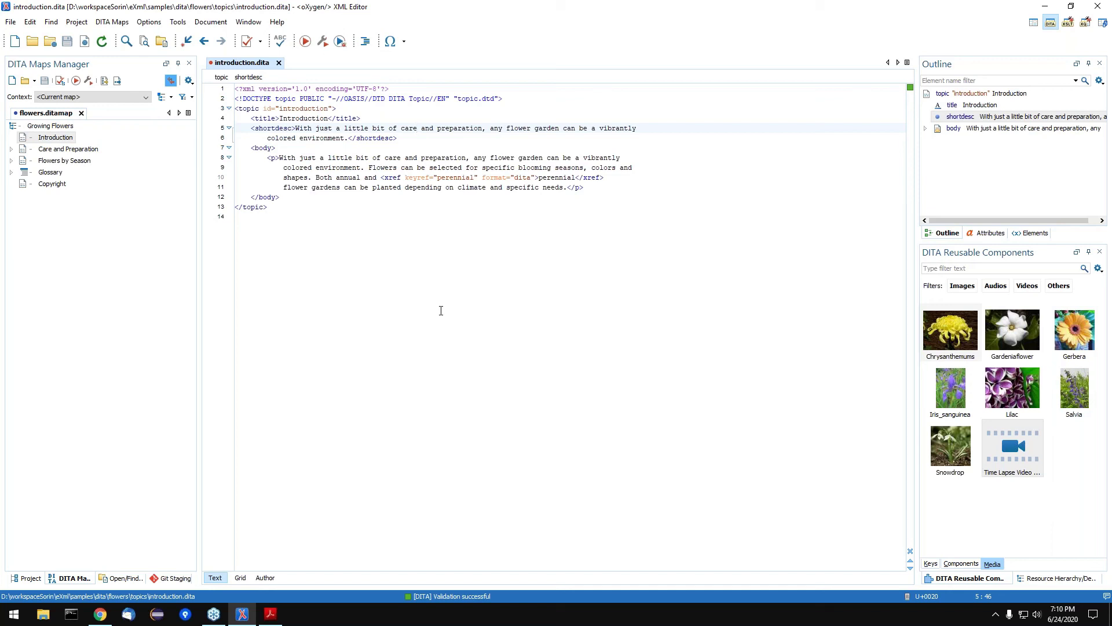
{"action": "left_click", "coordinate": [607, 187]}
{"action": "key", "text": "Return"}
{"action": "type", "text": "<p"}
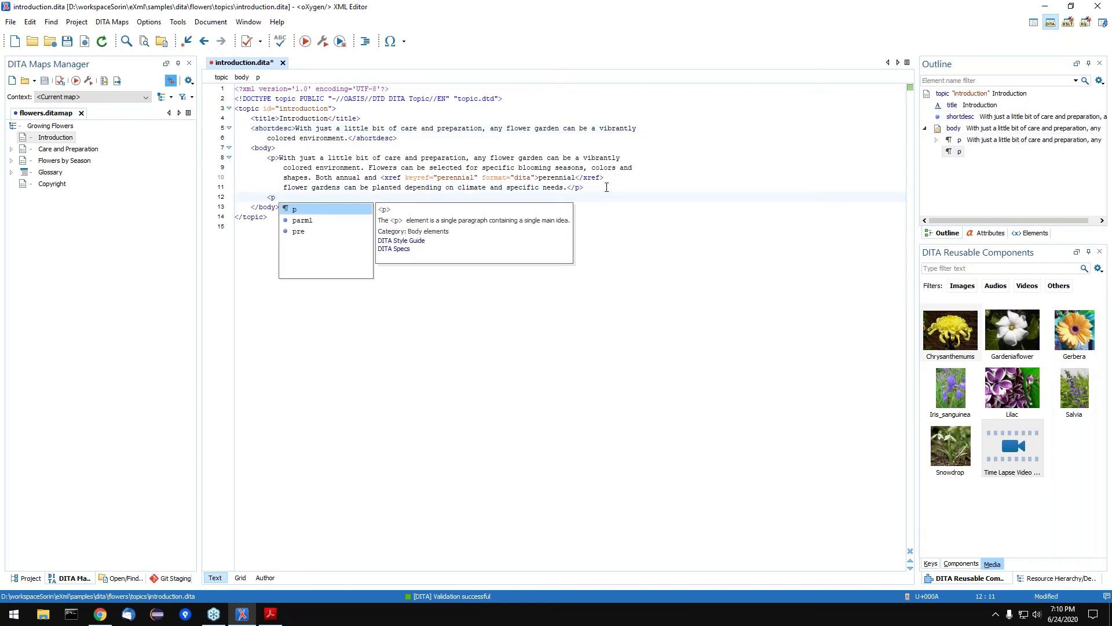
{"action": "key", "text": "Return"}
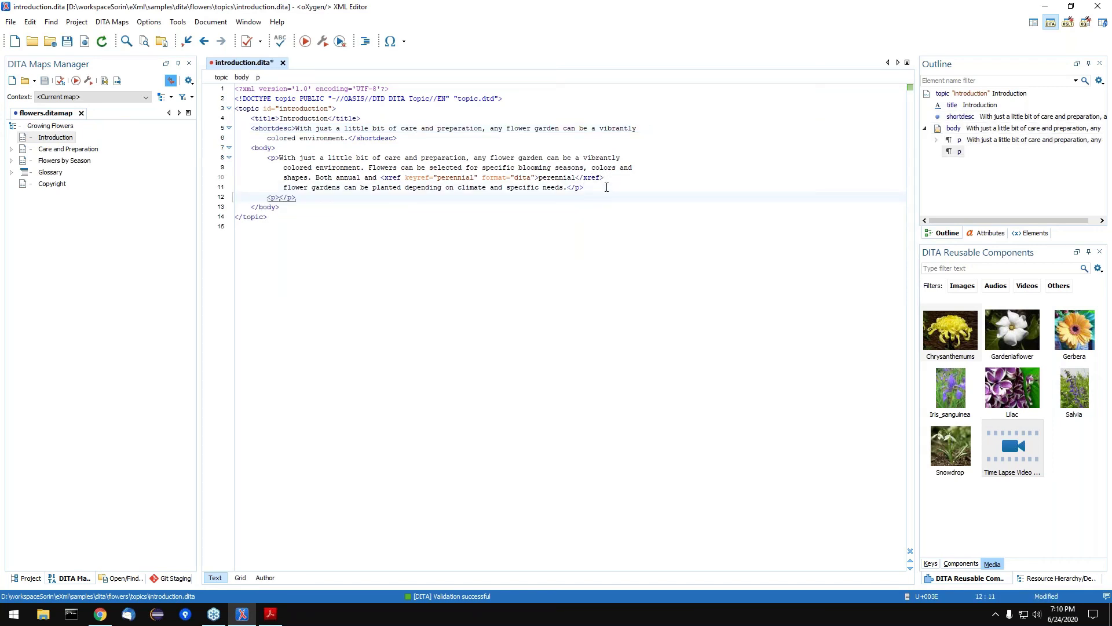
{"action": "key", "text": "Return"}
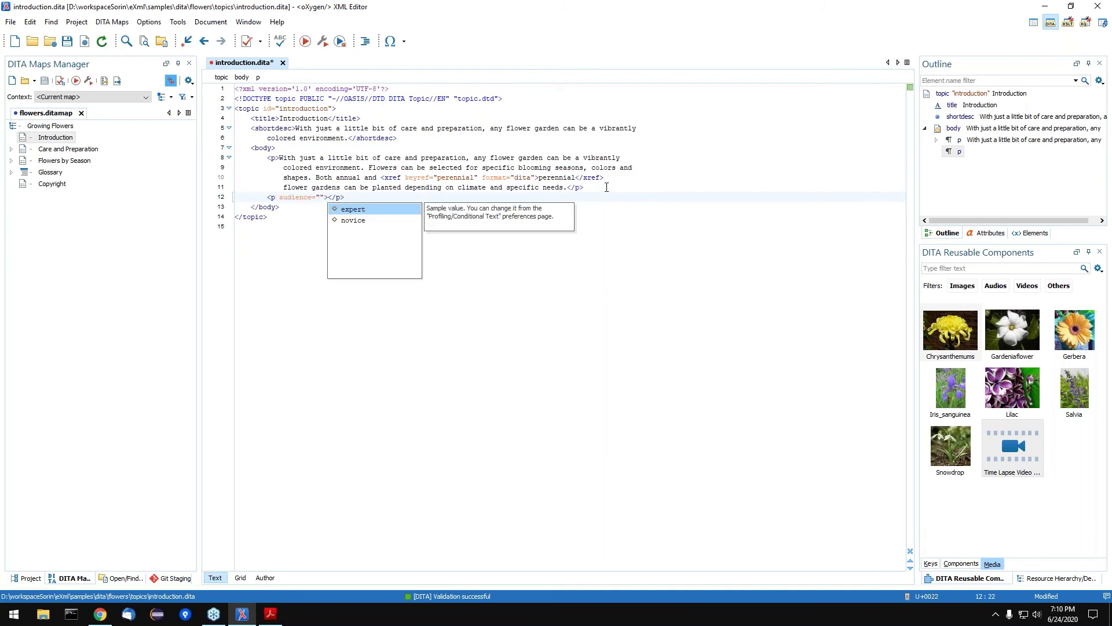
{"action": "key", "text": "Return"}
{"action": "type", "text": "Expert content"}
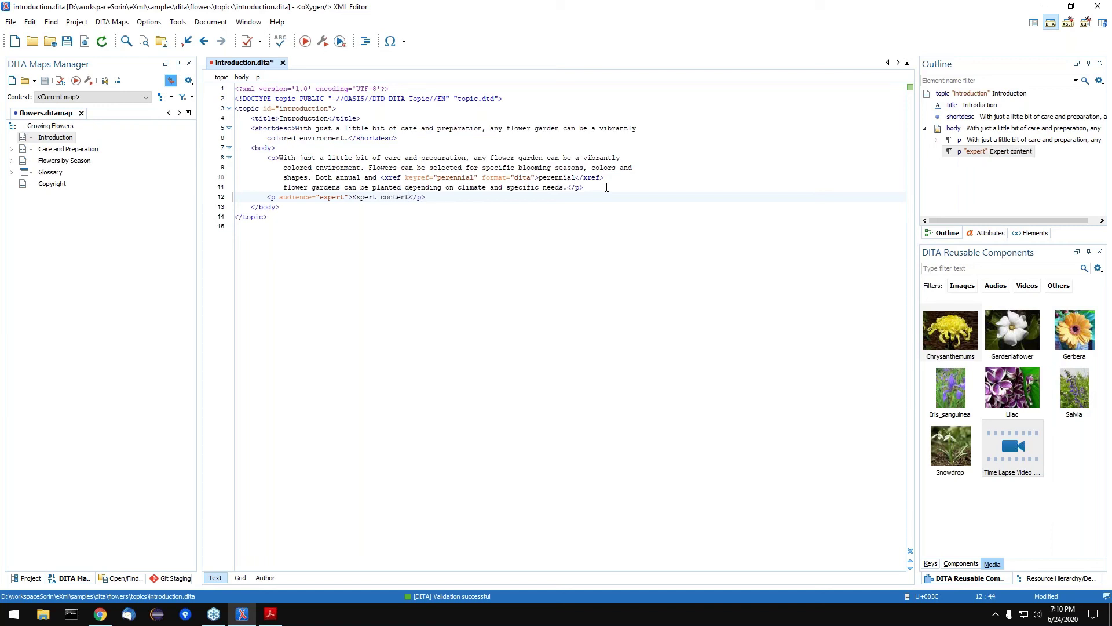
{"action": "type", "text": "."}
{"action": "key", "text": "ctrl+s"}
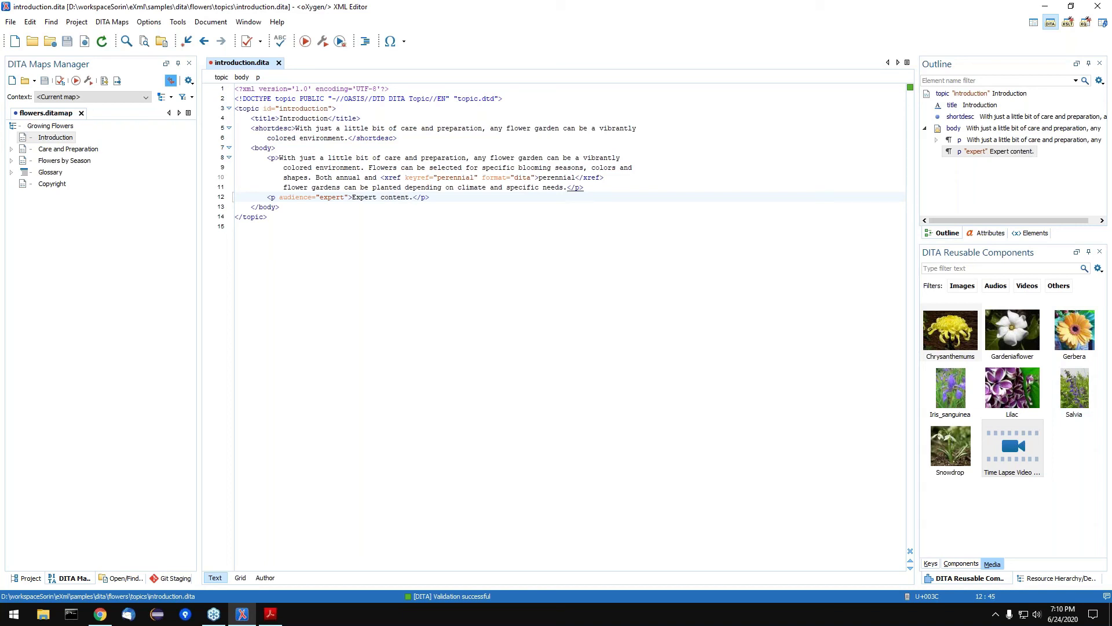
Delete the line with the expert paragraph from the Introduction topic's source.
{"action": "key", "text": "ctrl+d"}
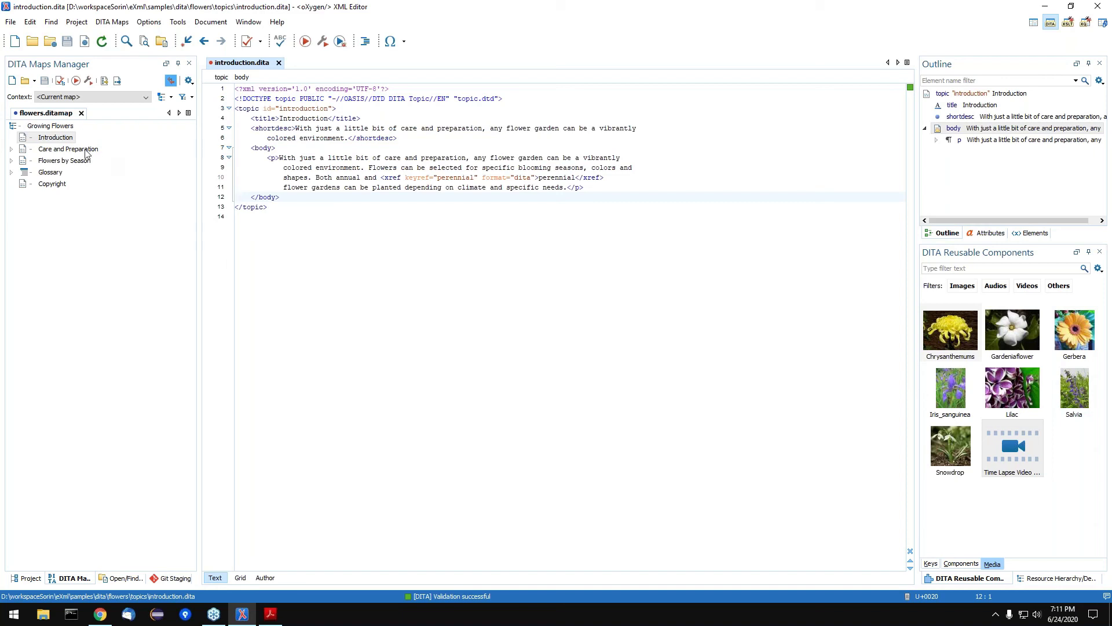
Open the Growing Flowers map in the editor.
{"action": "double_click", "coordinate": [44, 127]}
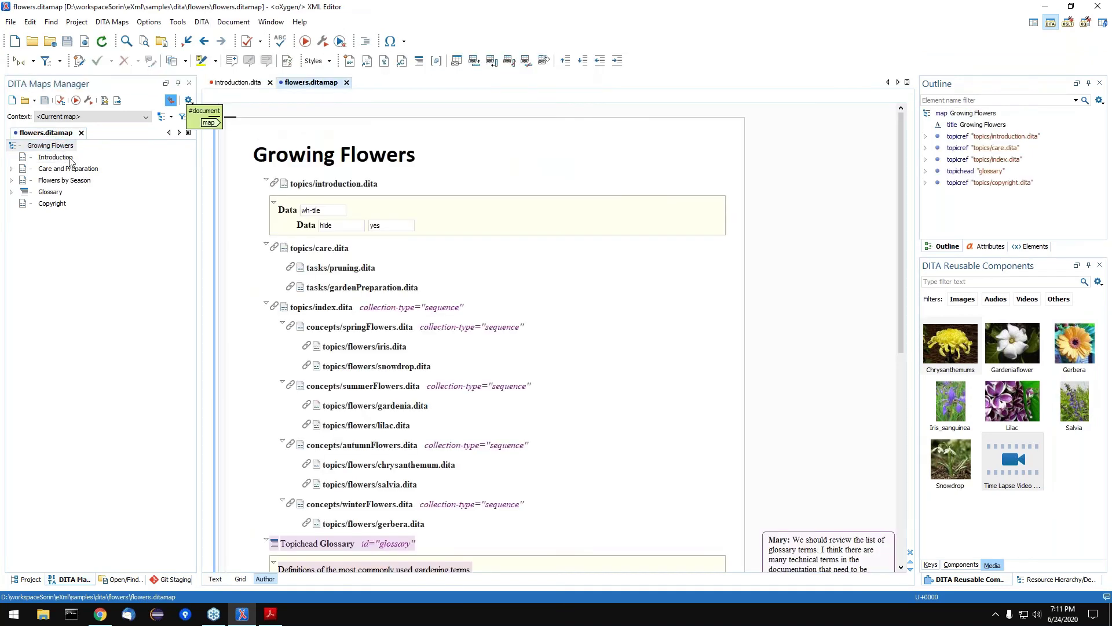
Set the chunk attribute of the Care and Preparation topic reference to to-content, save the Growing Flowers map and close it in the editor.
{"action": "left_click", "coordinate": [70, 170]}
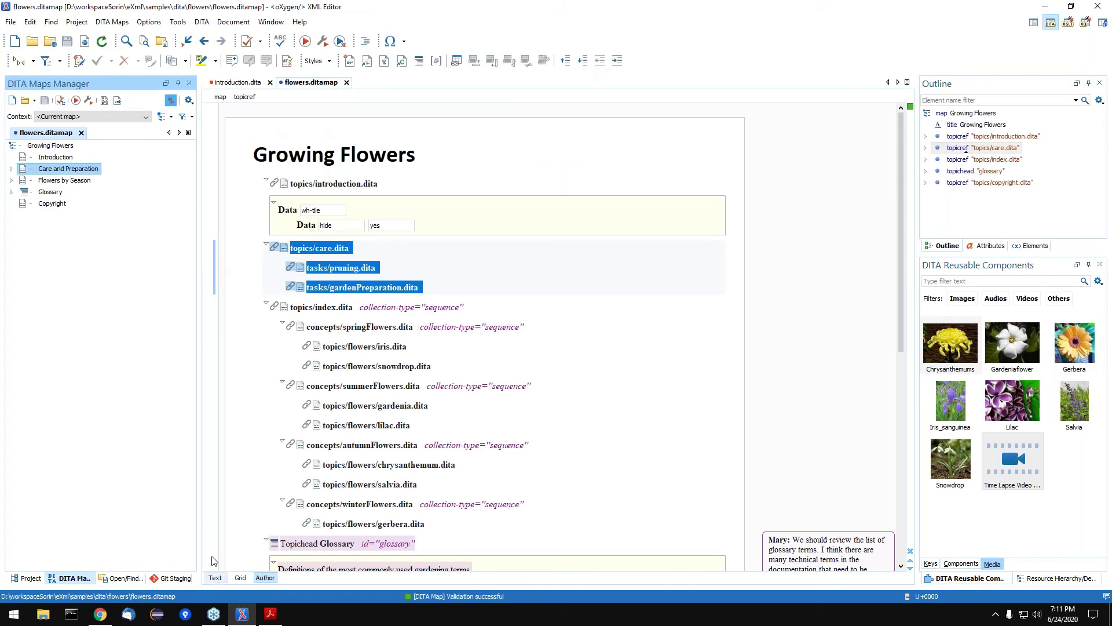
{"action": "right_click", "coordinate": [77, 173]}
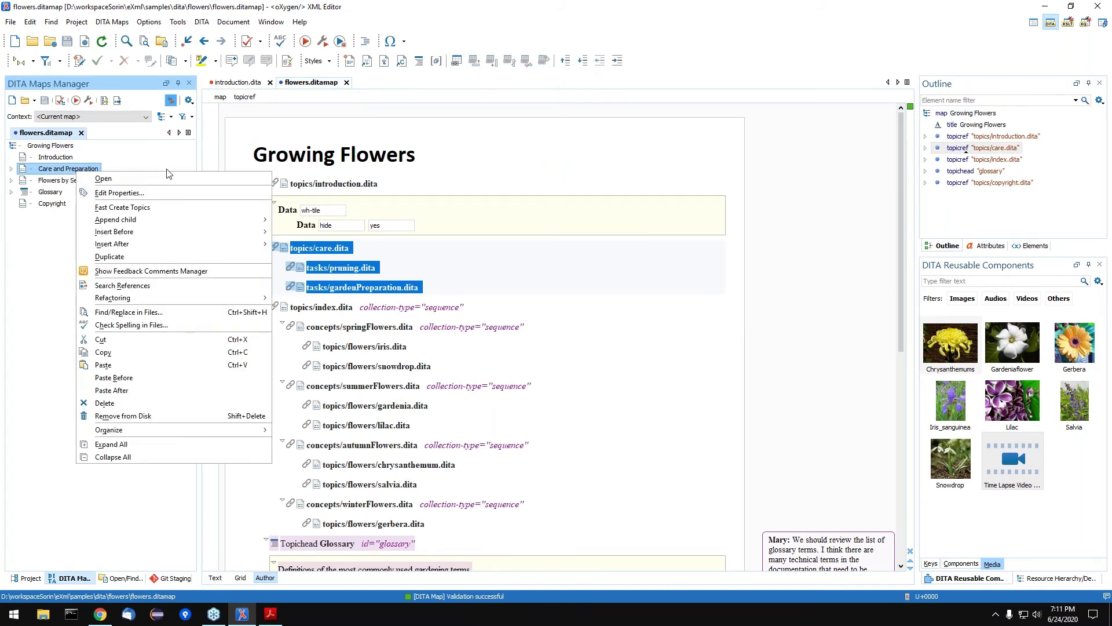
{"action": "mouse_move", "coordinate": [207, 220]}
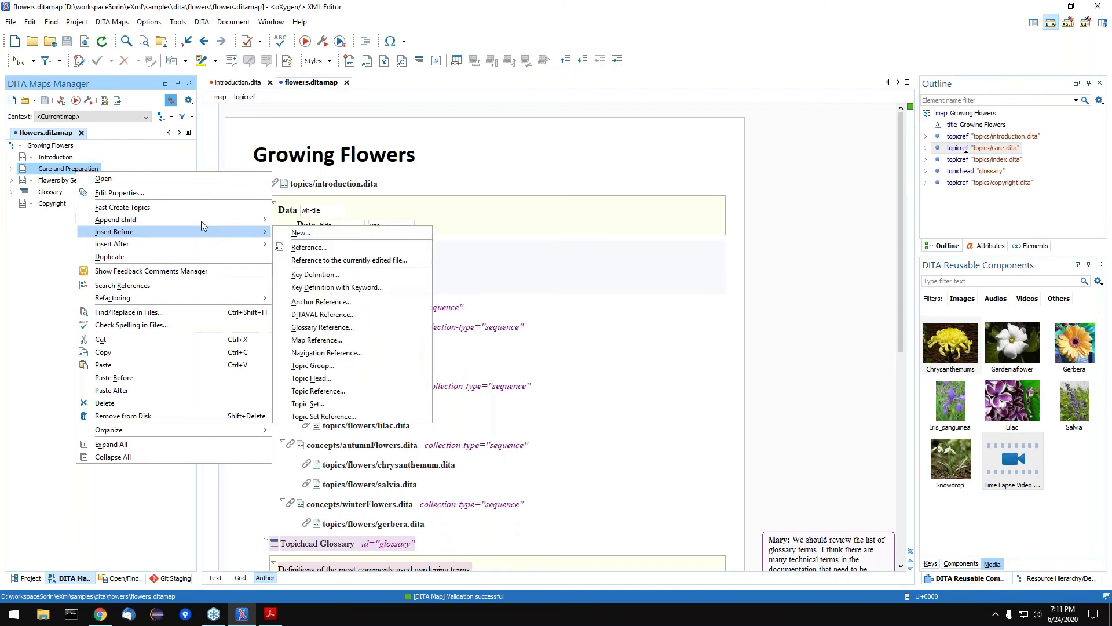
{"action": "left_click", "coordinate": [167, 194]}
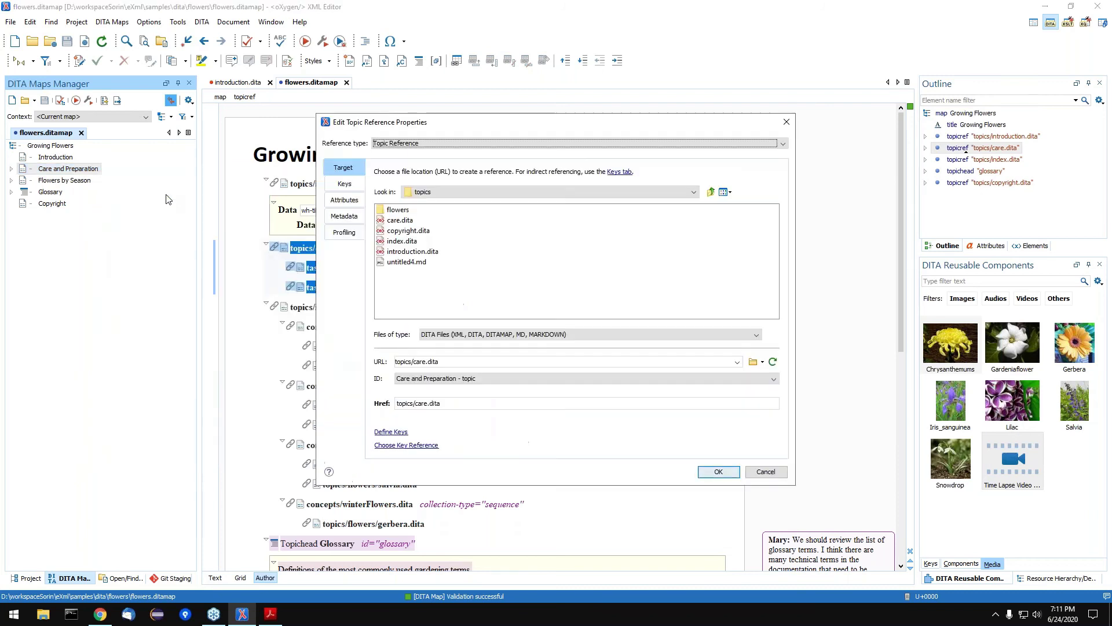
{"action": "left_click", "coordinate": [345, 201]}
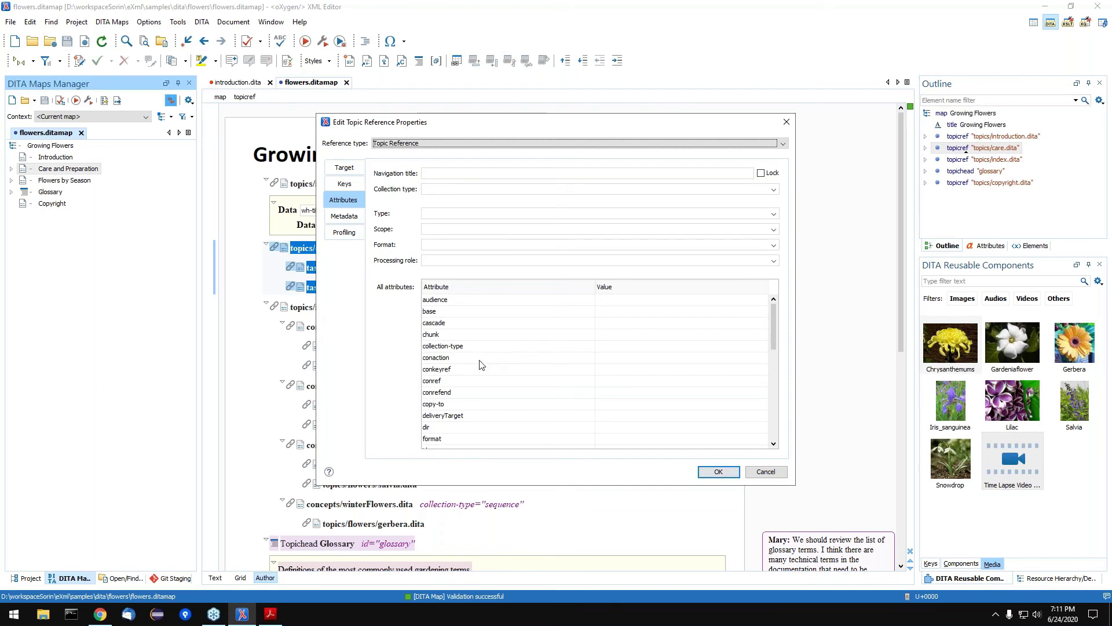
{"action": "left_click", "coordinate": [457, 334]}
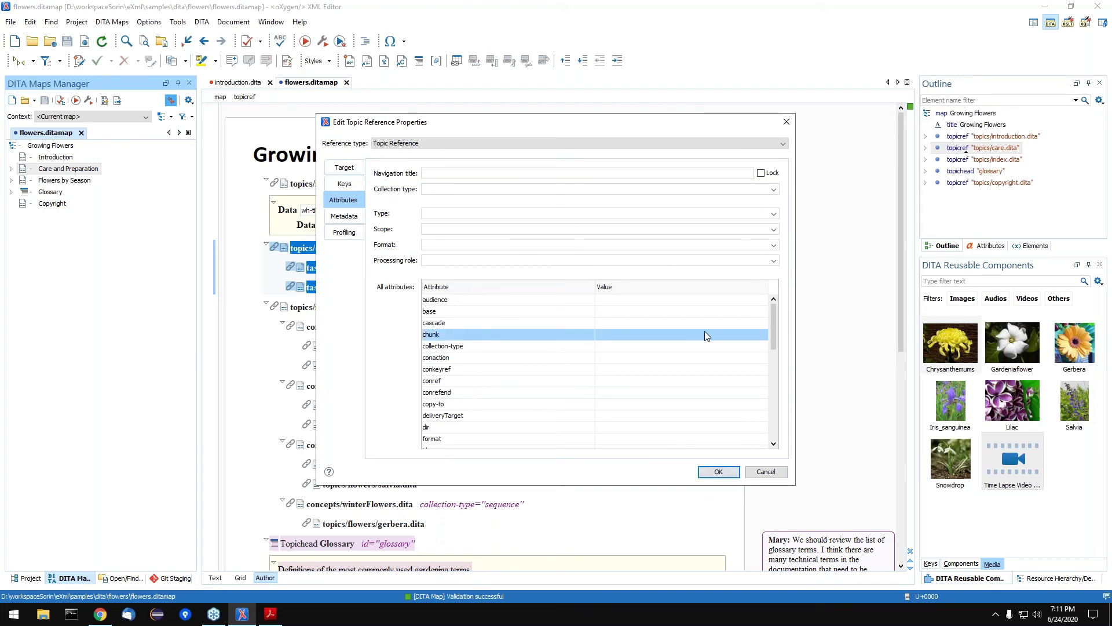
{"action": "left_click", "coordinate": [705, 334]}
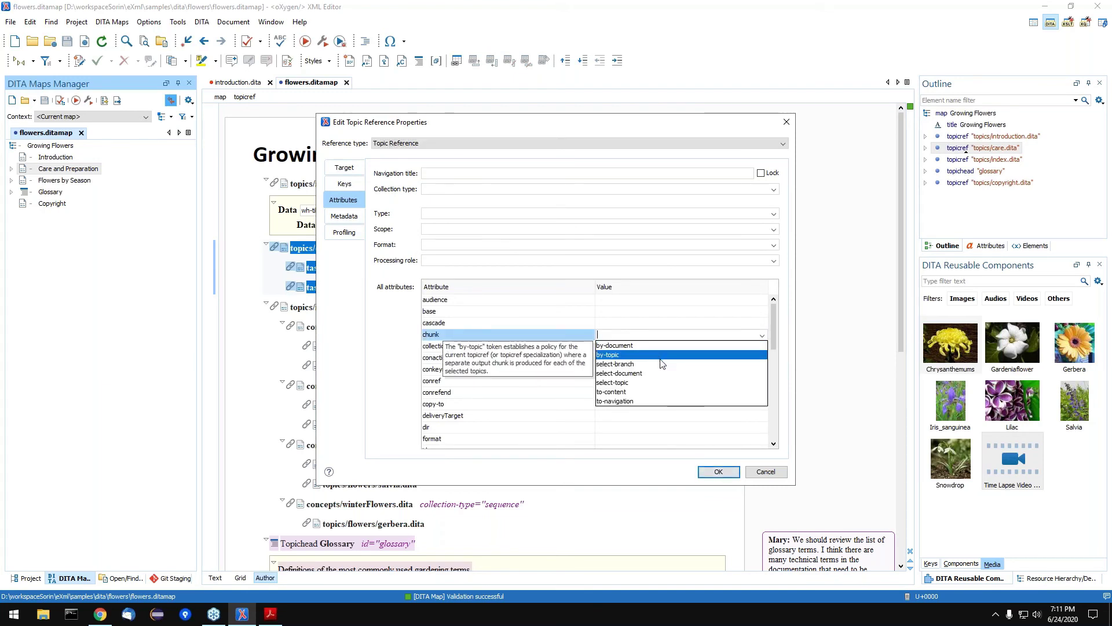
{"action": "left_click", "coordinate": [630, 392]}
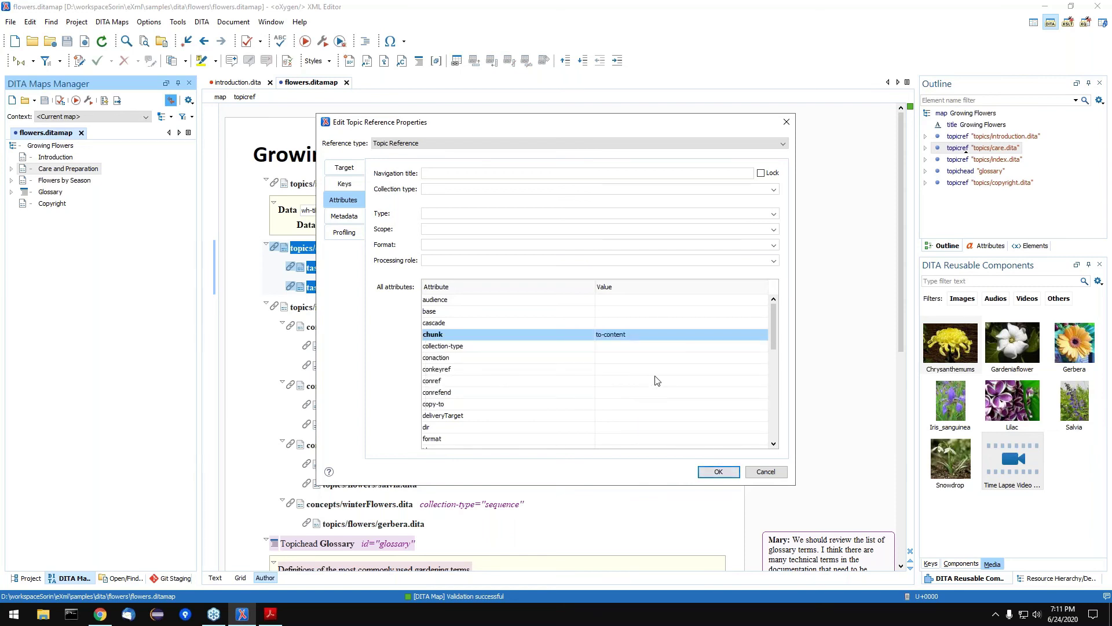
{"action": "left_click", "coordinate": [716, 472]}
{"action": "key", "text": "ctrl+s"}
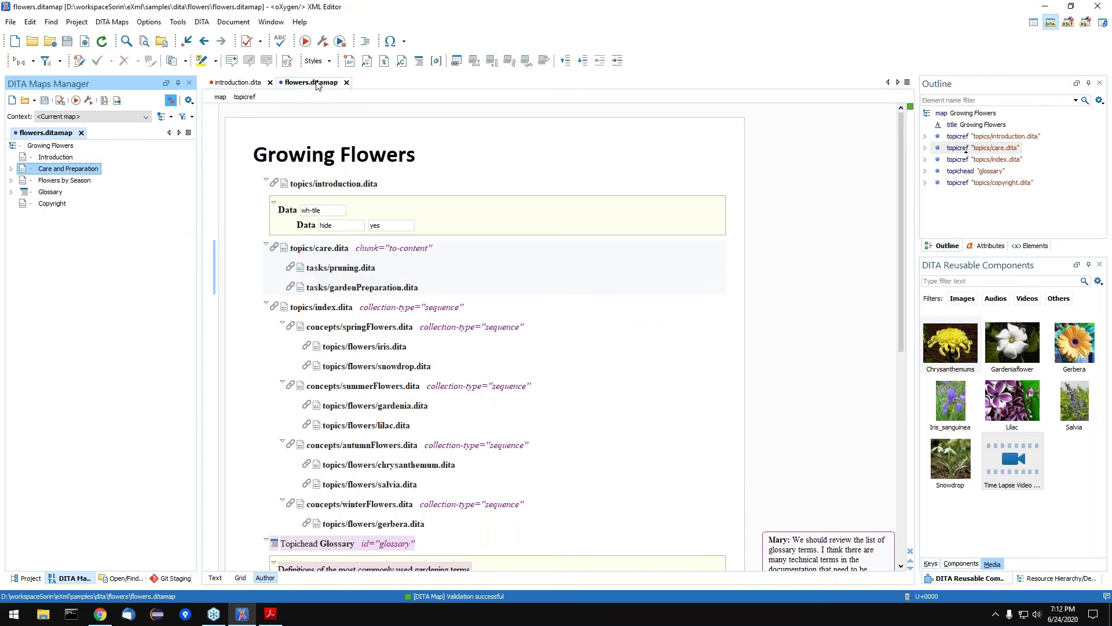
{"action": "left_click", "coordinate": [347, 82]}
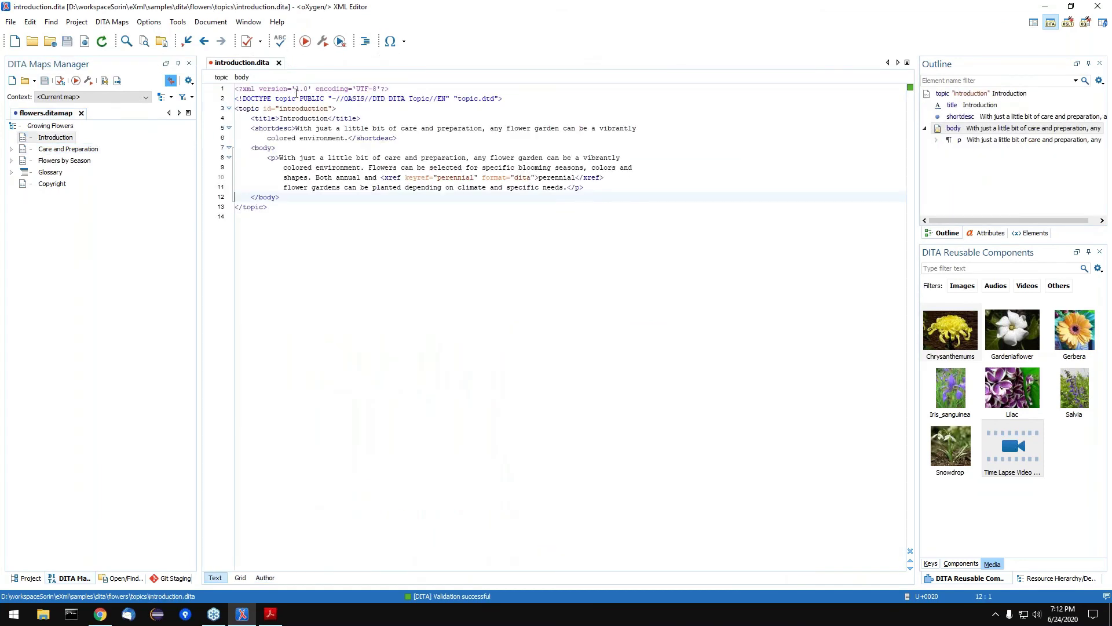
Examine the Pruning and Garden Preparation child topics under Care and Preparation in the map tree, and collapse the branch again.
{"action": "left_click", "coordinate": [10, 150]}
{"action": "left_click", "coordinate": [58, 165]}
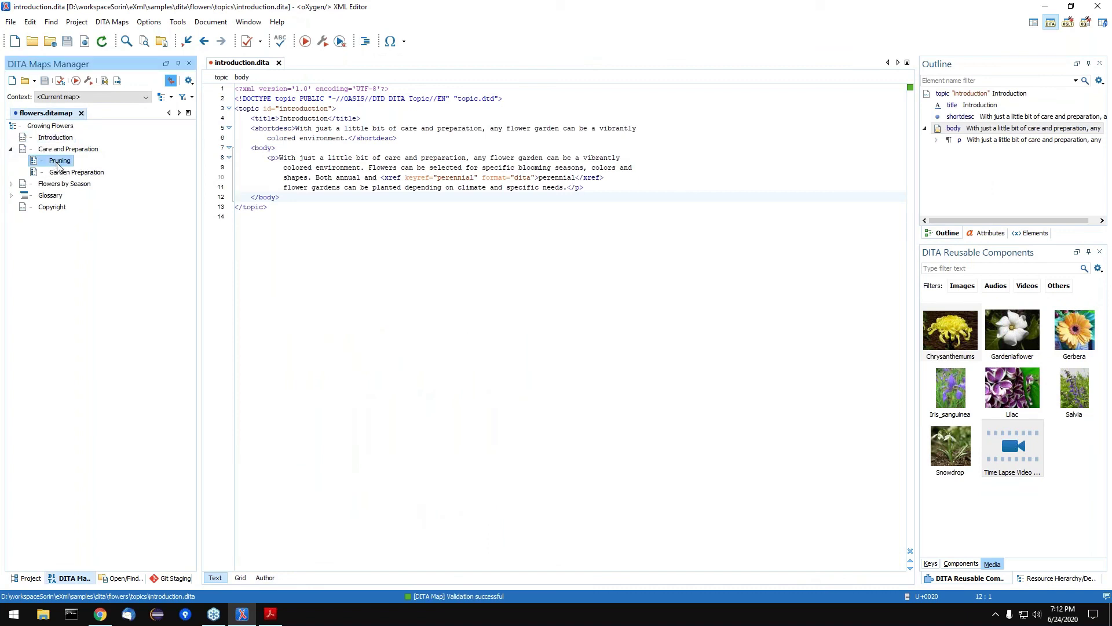
{"action": "left_click", "coordinate": [72, 173]}
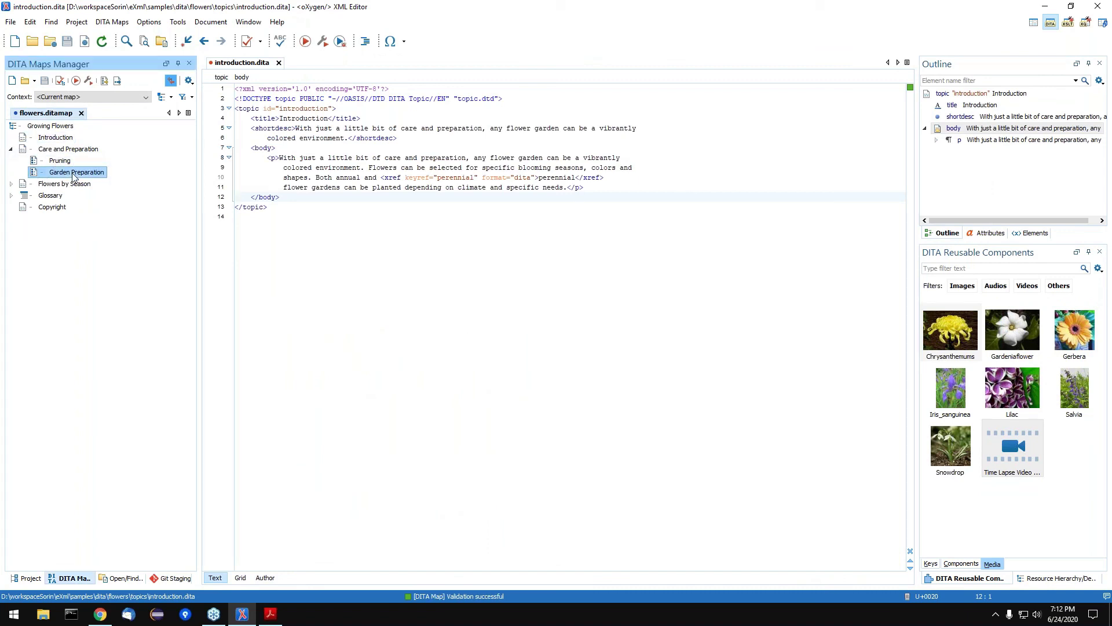
{"action": "left_click", "coordinate": [11, 150]}
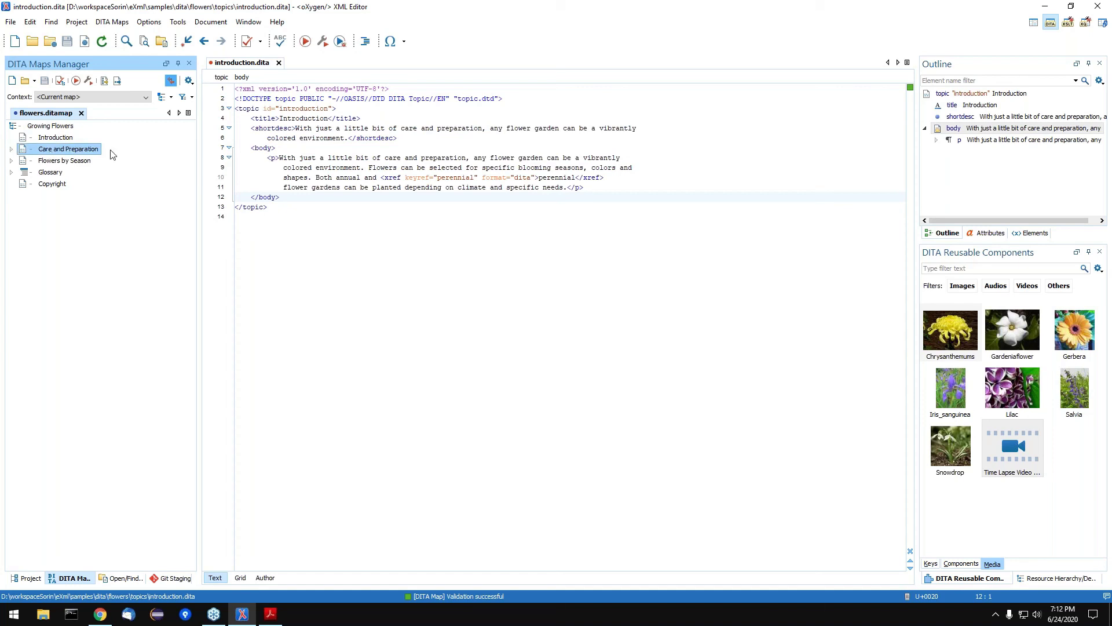
Associate the DITA Map WebHelp Responsive, PDF - based on HTML5 & CSS, HTML5, EPUB and XHTML transformation scenarios with the map, and discard the selection.
{"action": "left_click", "coordinate": [88, 82]}
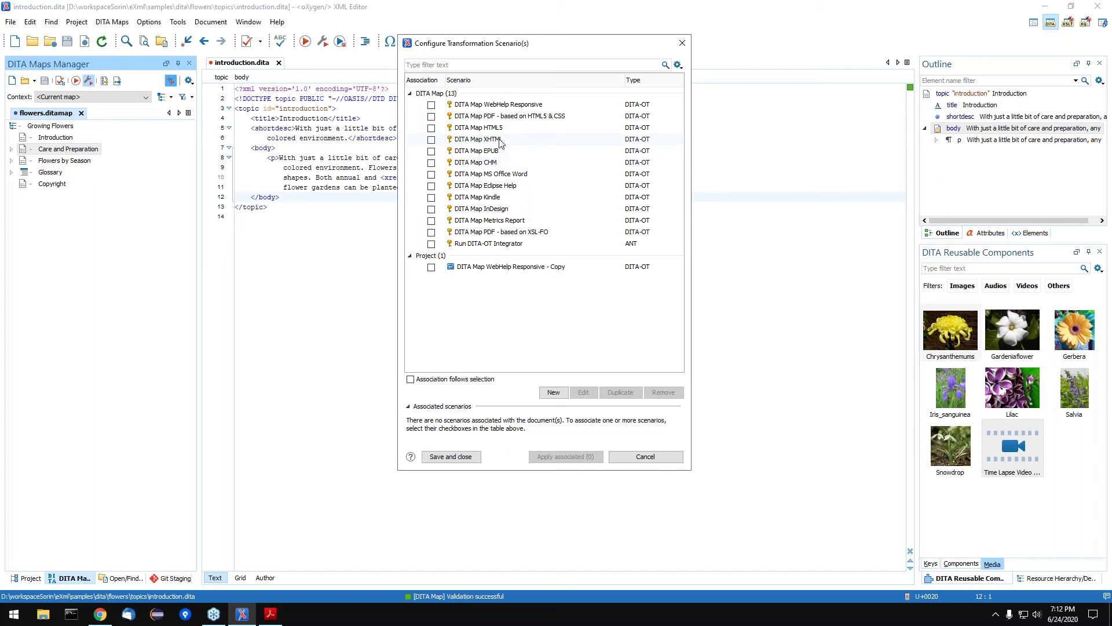
{"action": "left_click", "coordinate": [431, 106]}
{"action": "left_click", "coordinate": [431, 116]}
{"action": "left_click", "coordinate": [431, 127]}
{"action": "left_click", "coordinate": [431, 151]}
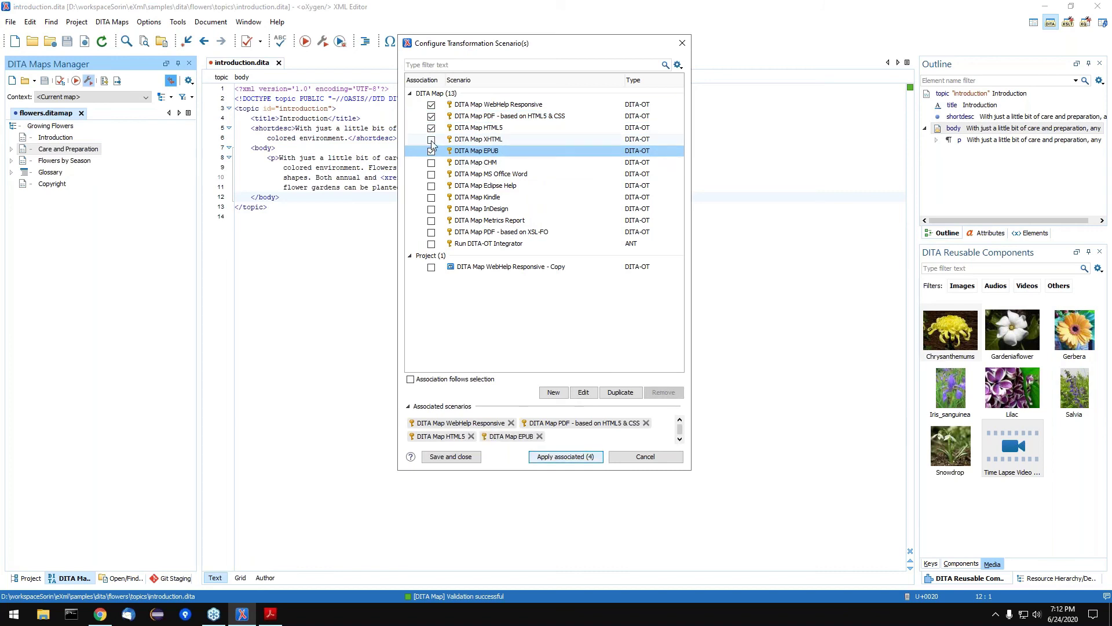
{"action": "left_click", "coordinate": [431, 139]}
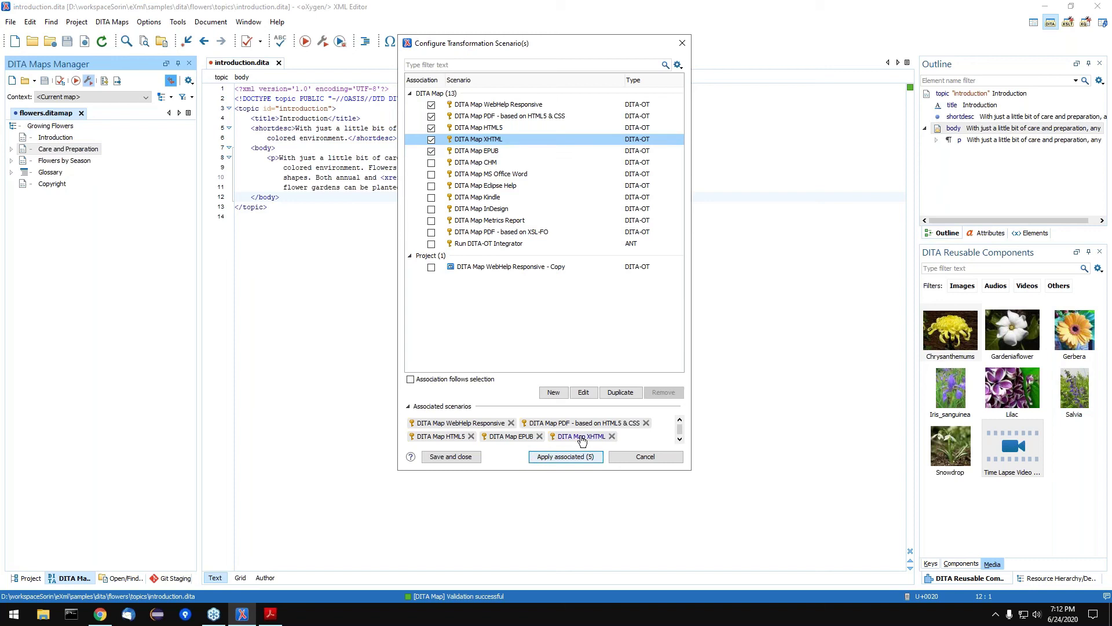
{"action": "left_click_drag", "start_coordinate": [693, 477], "coordinate": [728, 521]}
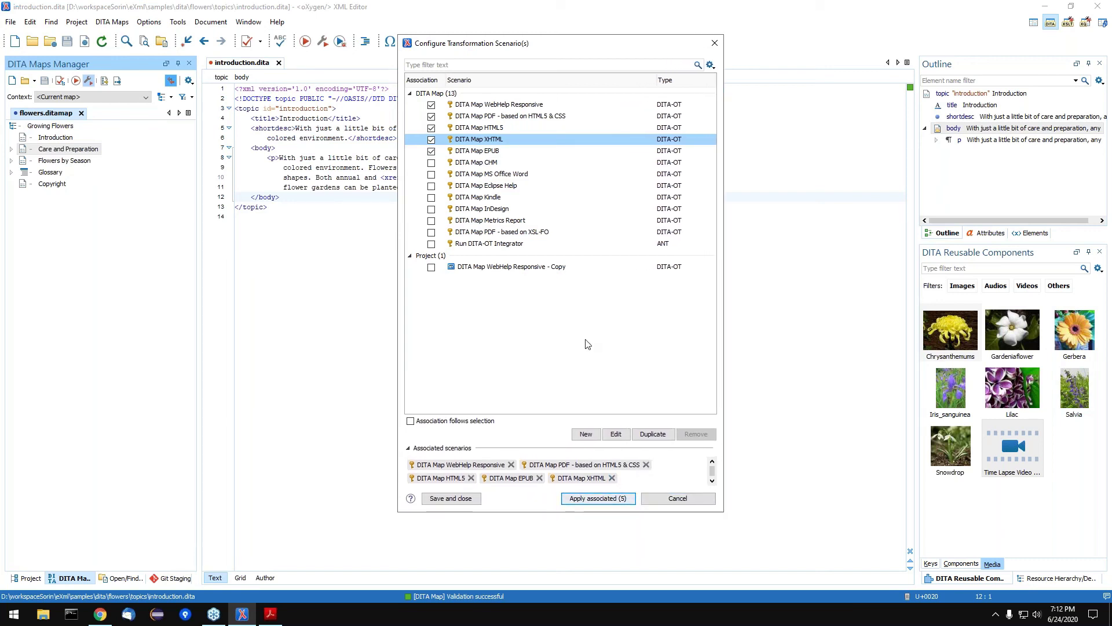
{"action": "left_click", "coordinate": [679, 499]}
Add an empty line after the closing body tag in the Introduction topic's source, save the file and switch to Author mode.
{"action": "left_click", "coordinate": [408, 203]}
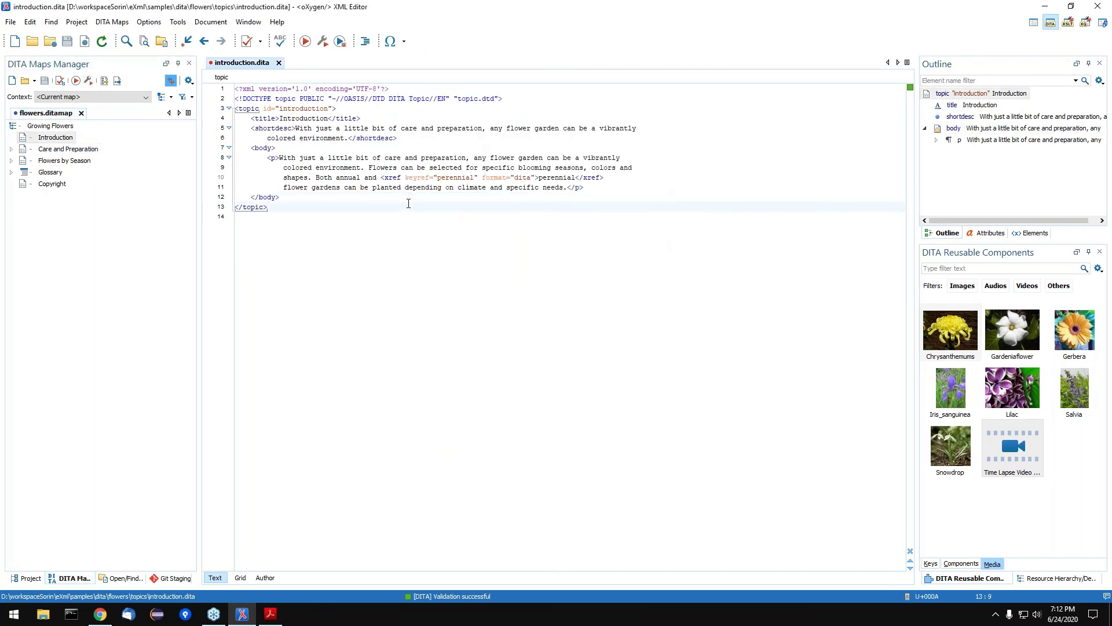
{"action": "key", "text": "Up"}
{"action": "key", "text": "End"}
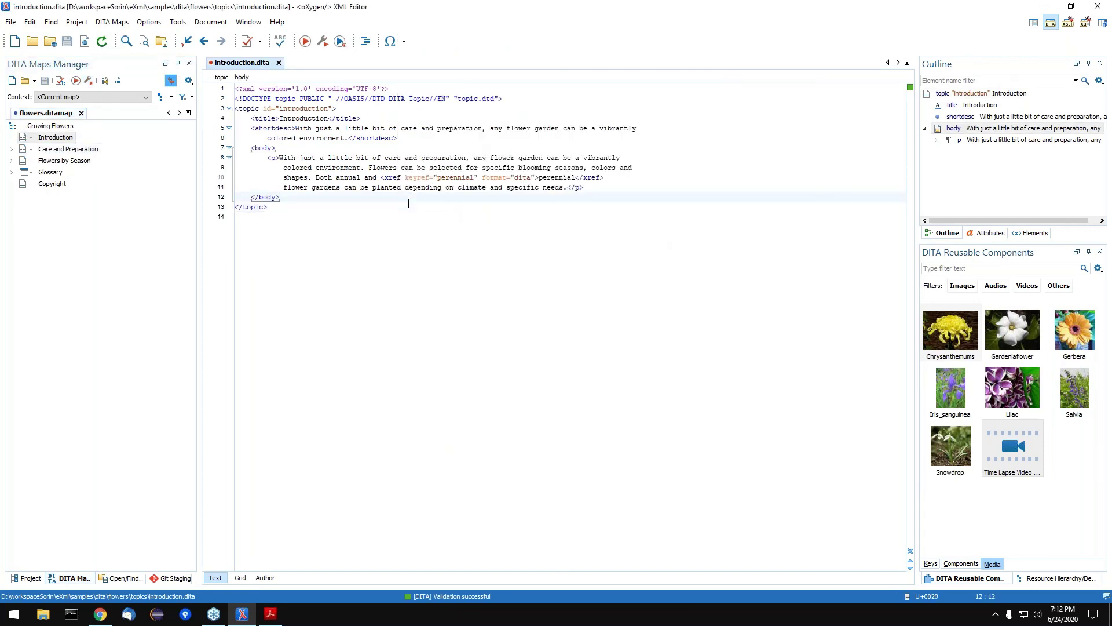
{"action": "key", "text": "Return"}
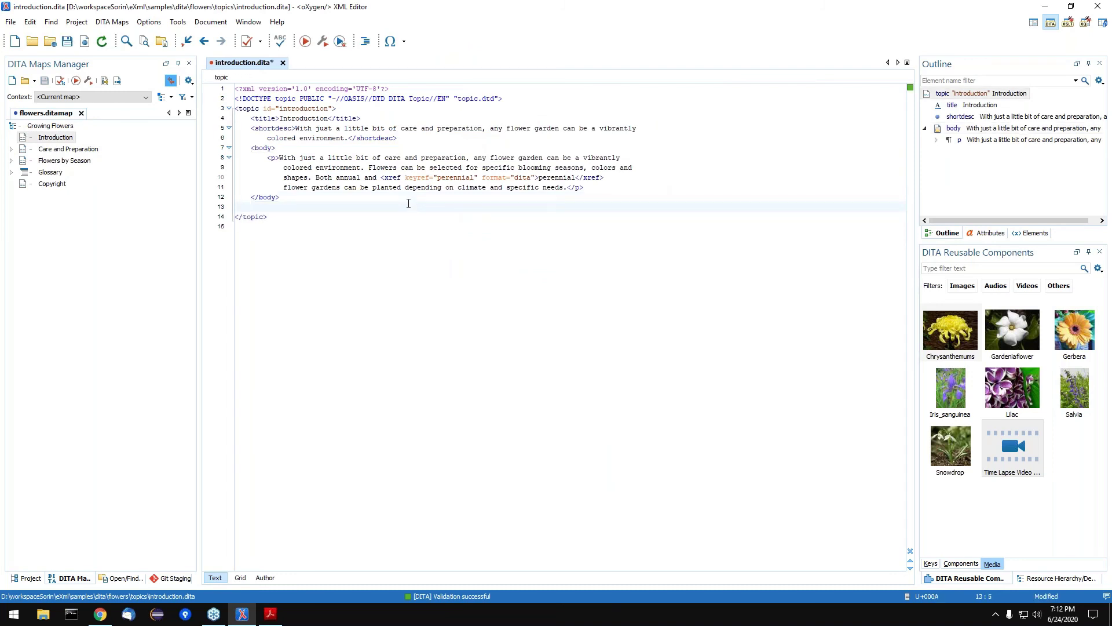
{"action": "key", "text": "ctrl+s"}
{"action": "left_click", "coordinate": [265, 577]}
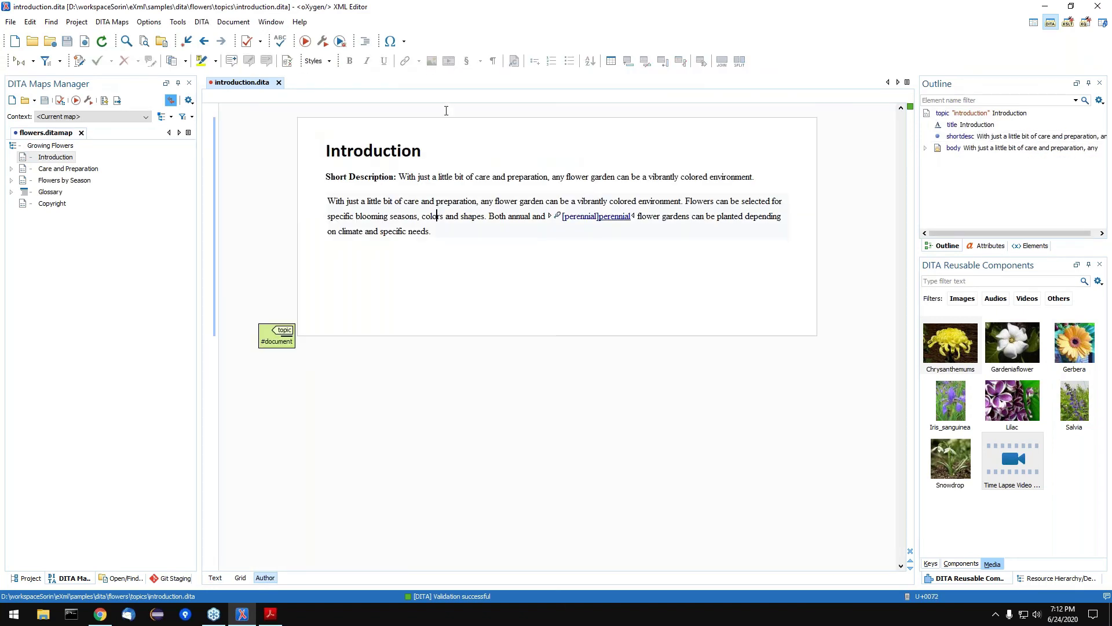
Insert Snowdrop.jpg from the Flowers project's images folder inline in the Introduction topic's body paragraph, and undo the insertion.
{"action": "left_click", "coordinate": [432, 61]}
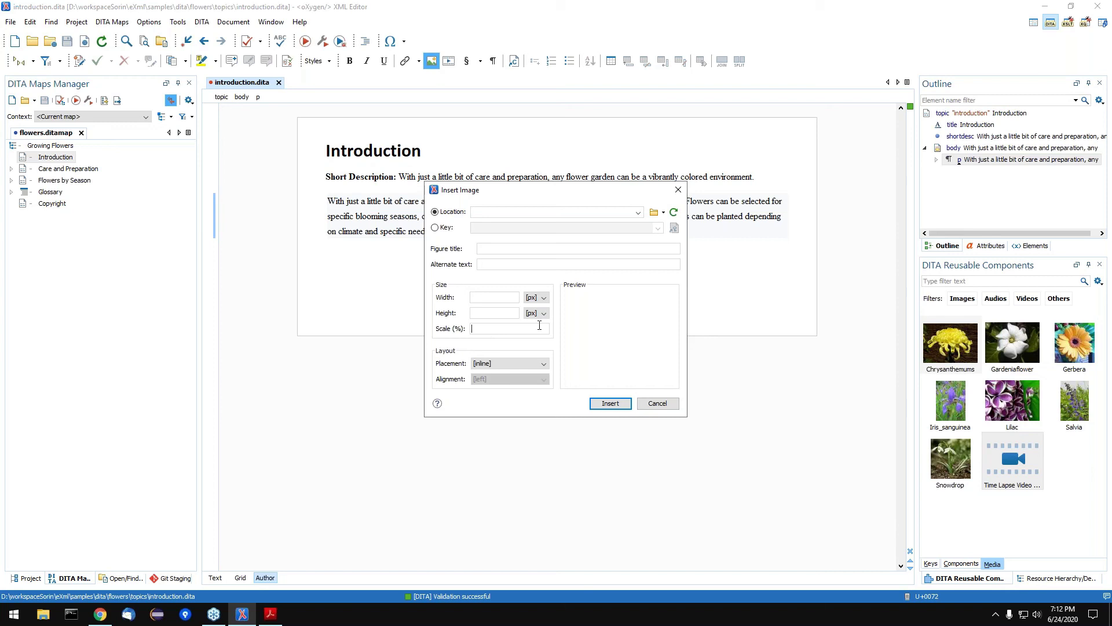
{"action": "left_click", "coordinate": [654, 215]}
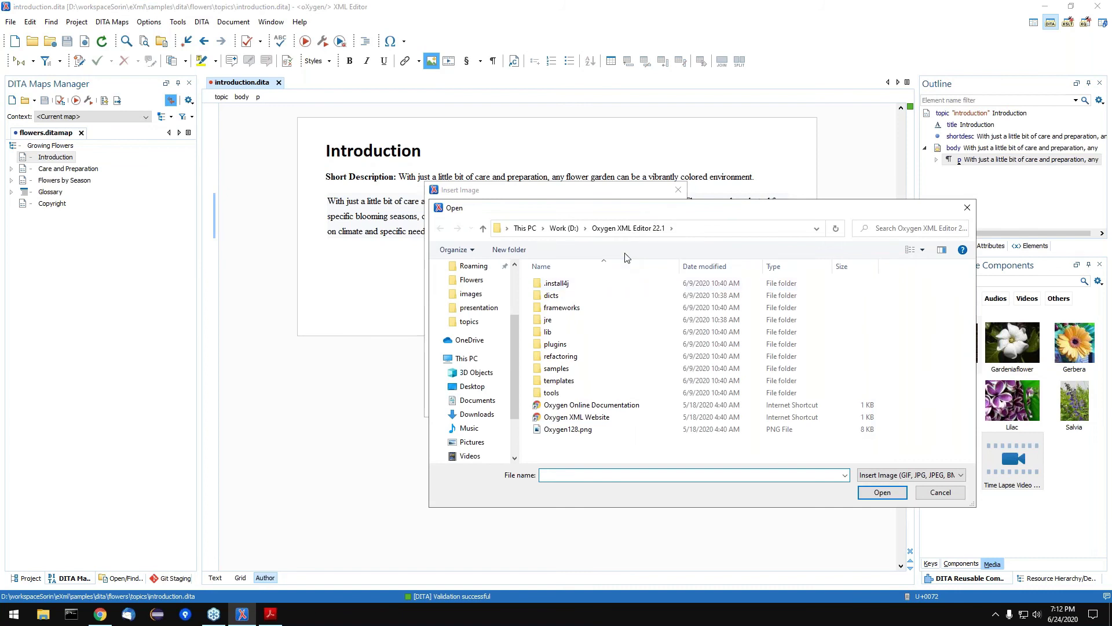
{"action": "left_click", "coordinate": [560, 229]}
{"action": "double_click", "coordinate": [574, 284]}
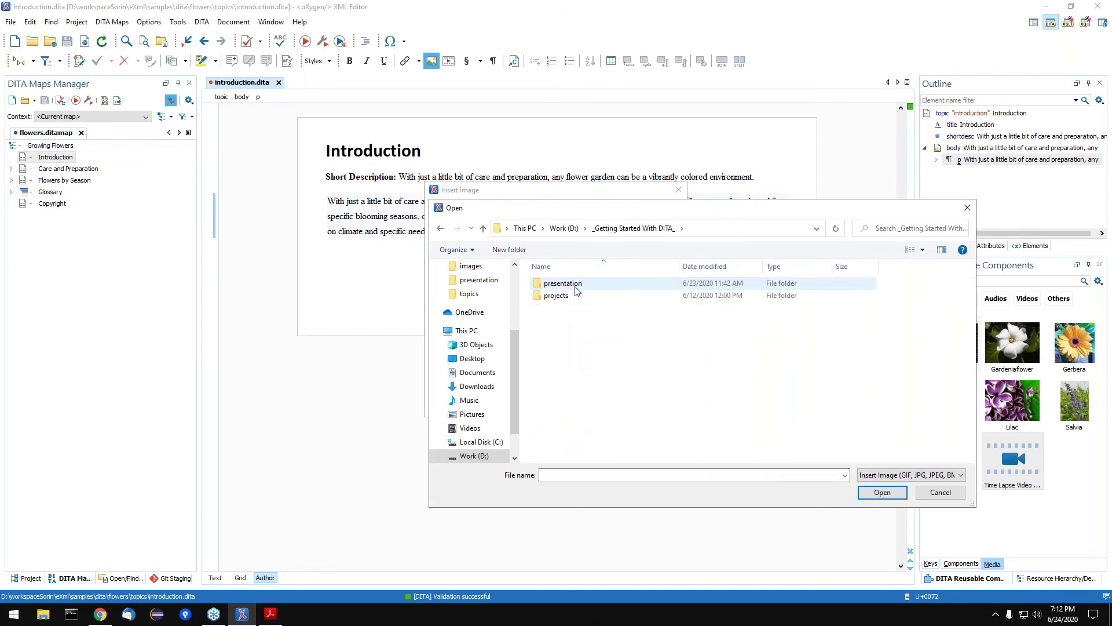
{"action": "double_click", "coordinate": [575, 296]}
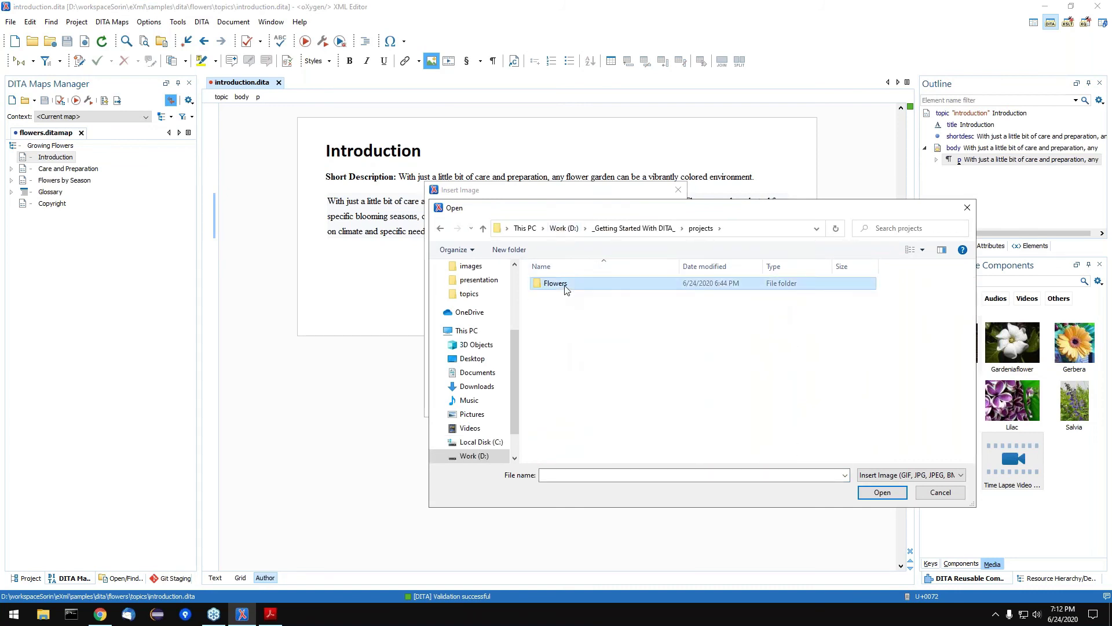
{"action": "double_click", "coordinate": [566, 284]}
{"action": "double_click", "coordinate": [569, 296]}
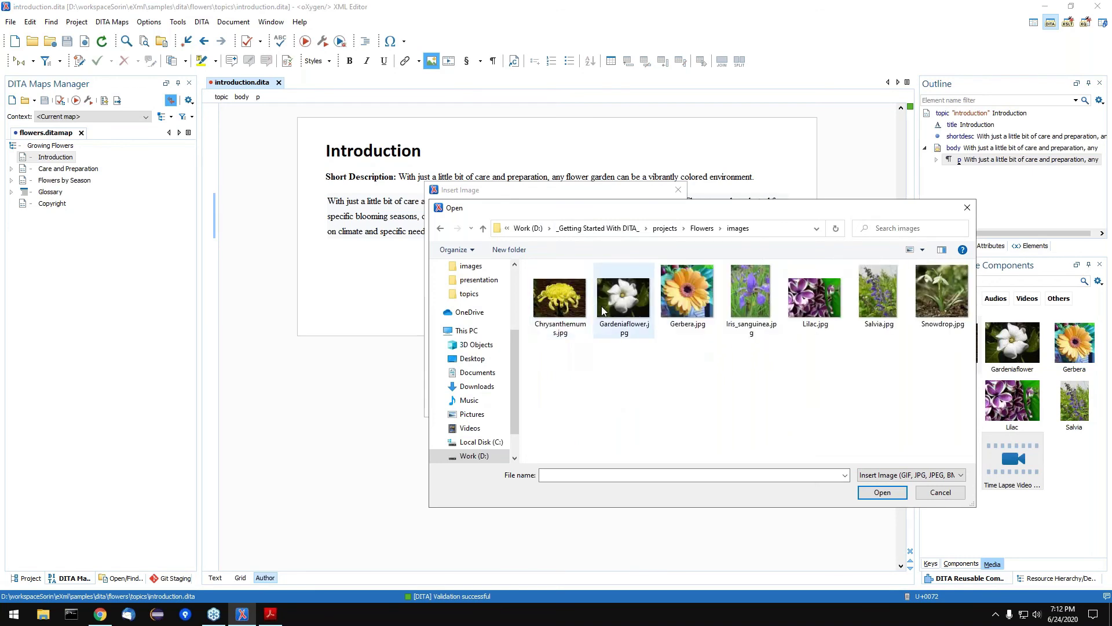
{"action": "left_click", "coordinate": [925, 316]}
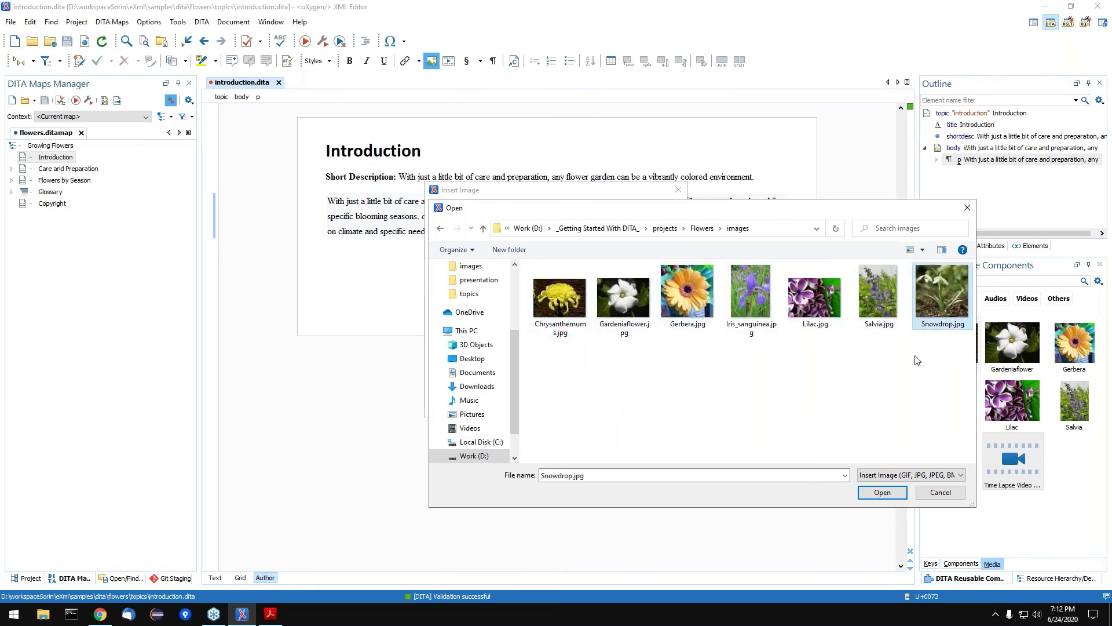
{"action": "left_click", "coordinate": [895, 493]}
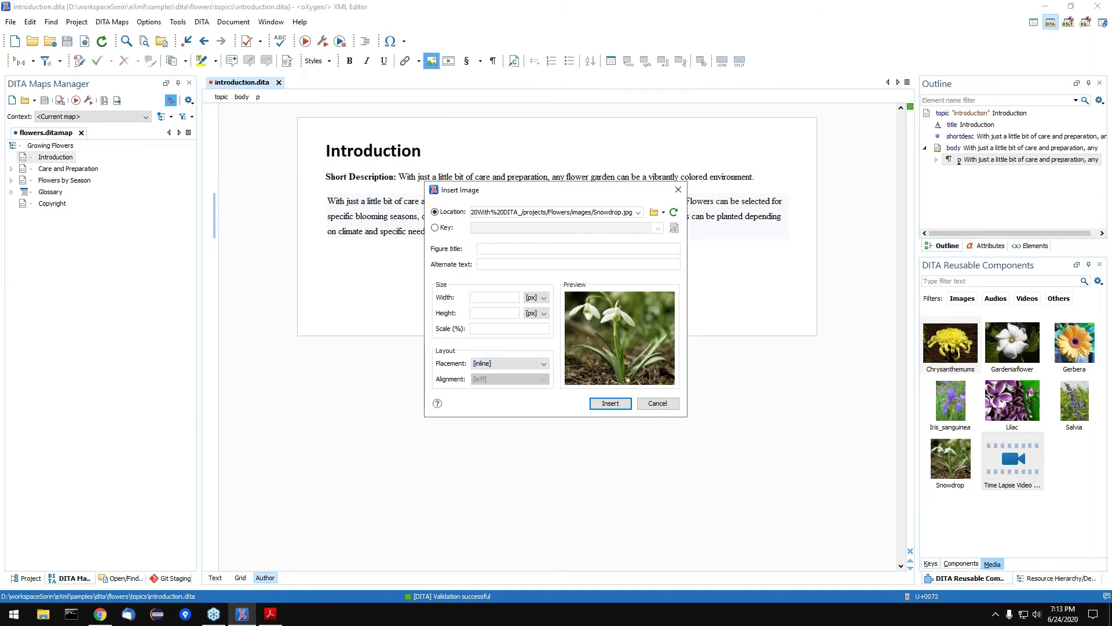
{"action": "left_click", "coordinate": [610, 403]}
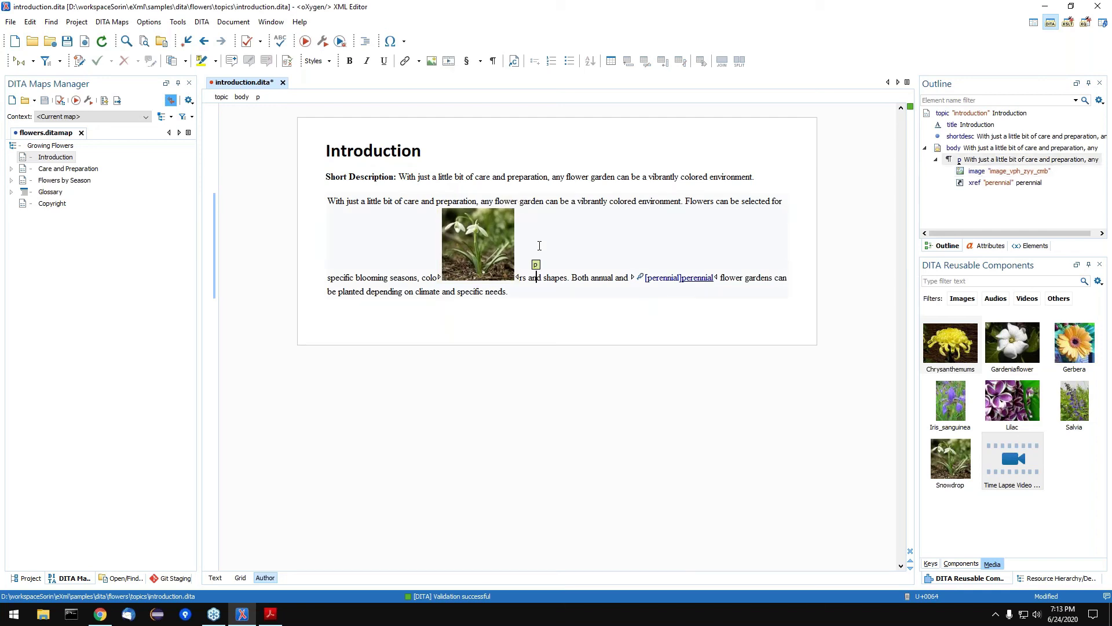
{"action": "key", "text": "ctrl+z"}
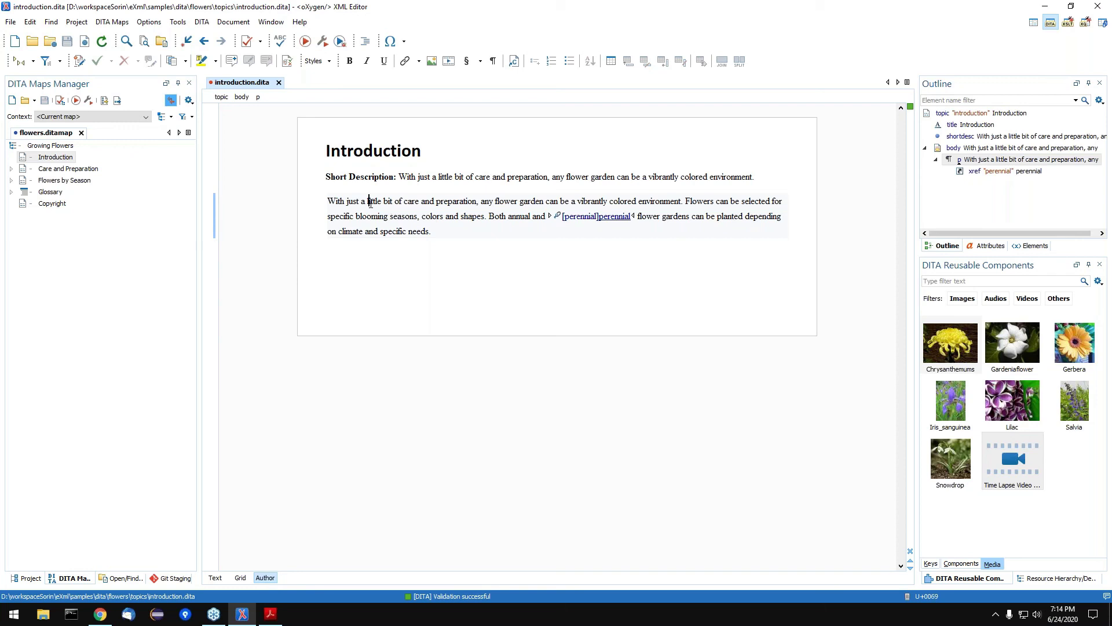
View the element documentation for the Introduction topic's body paragraph and its short description.
{"action": "mouse_move", "coordinate": [370, 203]}
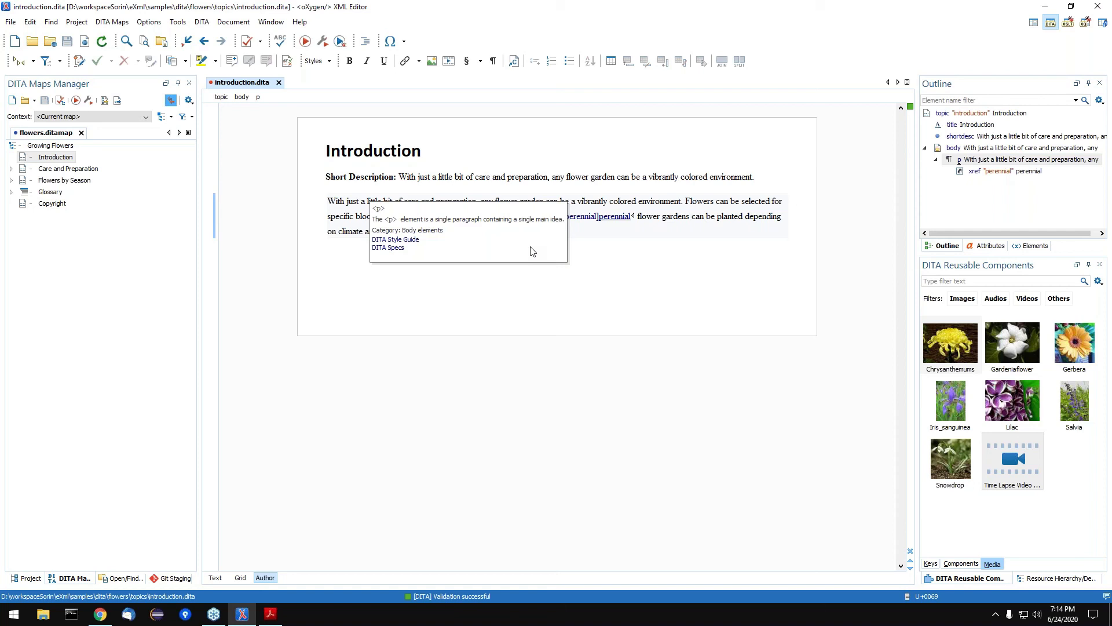
{"action": "left_click", "coordinate": [442, 177]}
{"action": "mouse_move", "coordinate": [442, 176]}
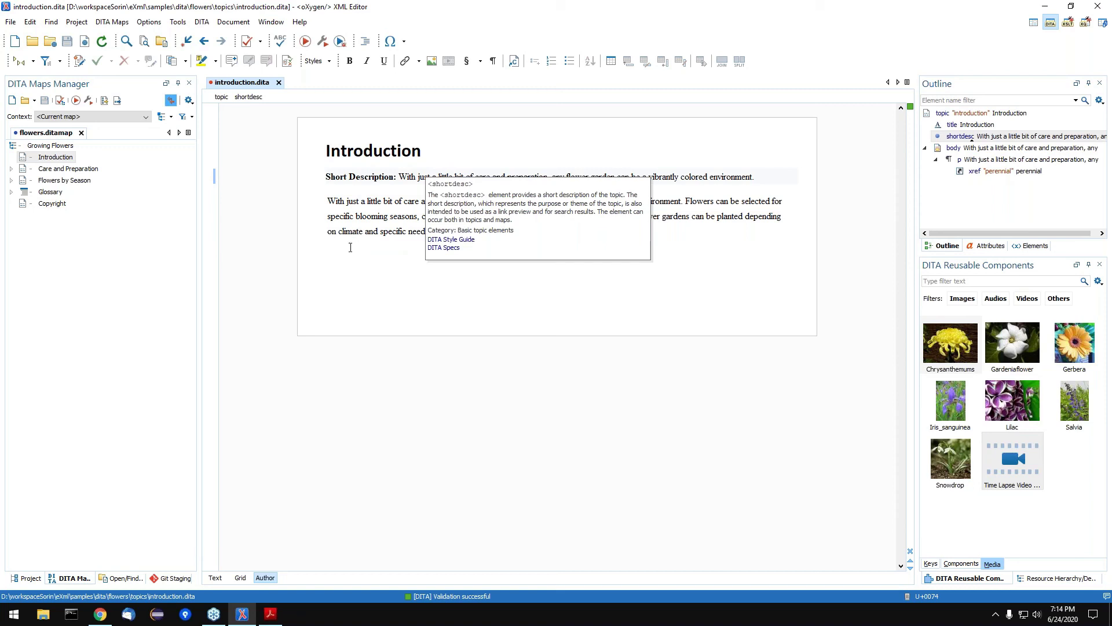
Set the tags display mode to Full Tags and view the documentation of the shortdesc tag.
{"action": "left_click", "coordinate": [33, 61]}
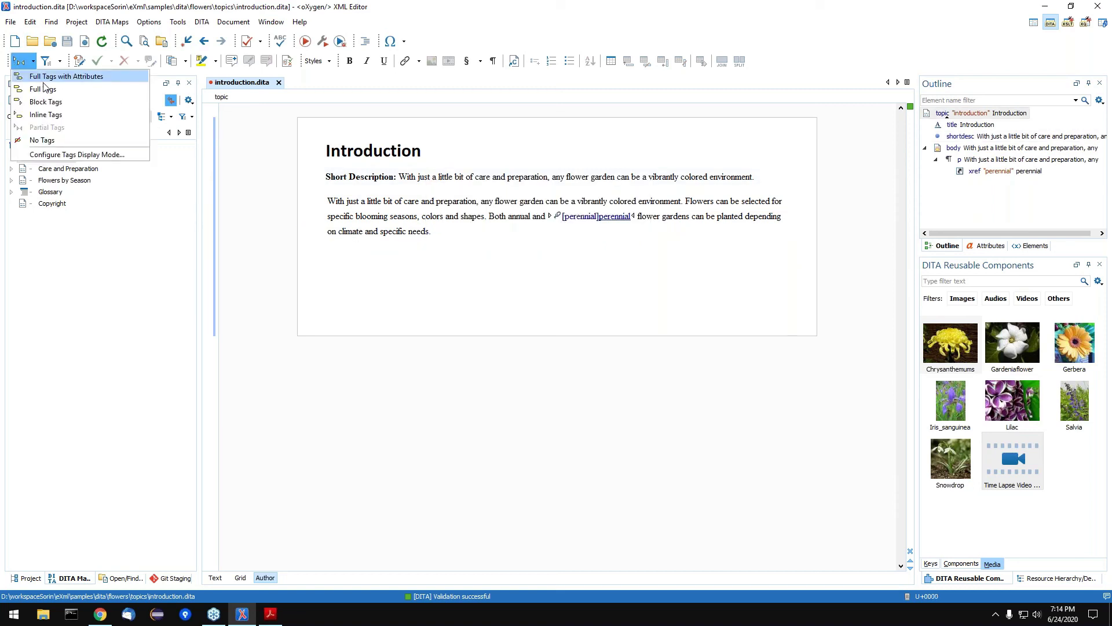
{"action": "left_click", "coordinate": [110, 90]}
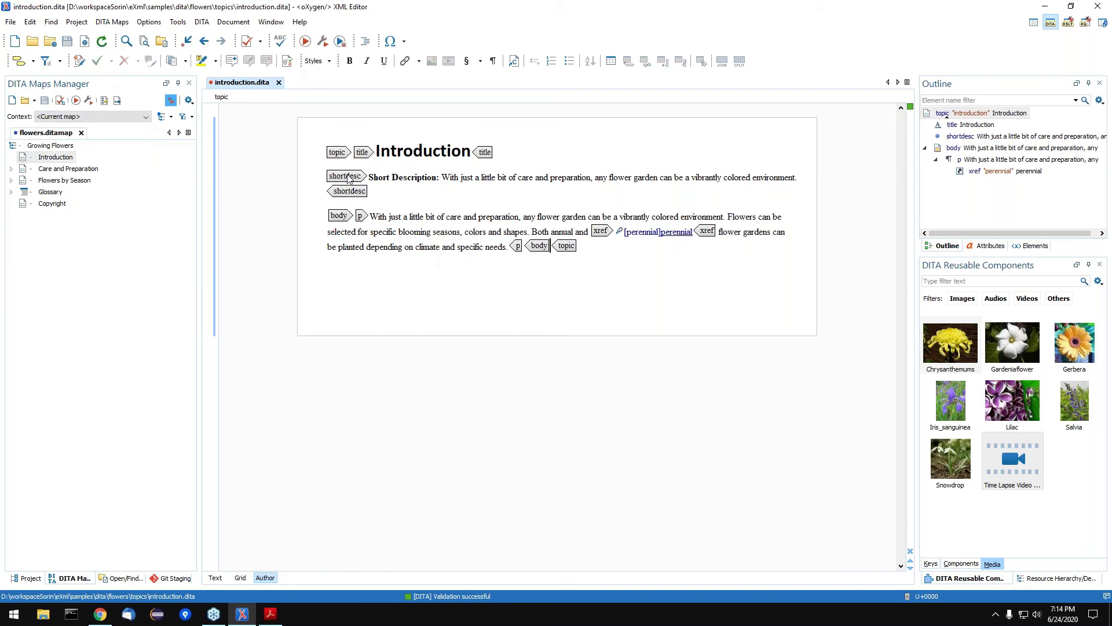
{"action": "mouse_move", "coordinate": [349, 177]}
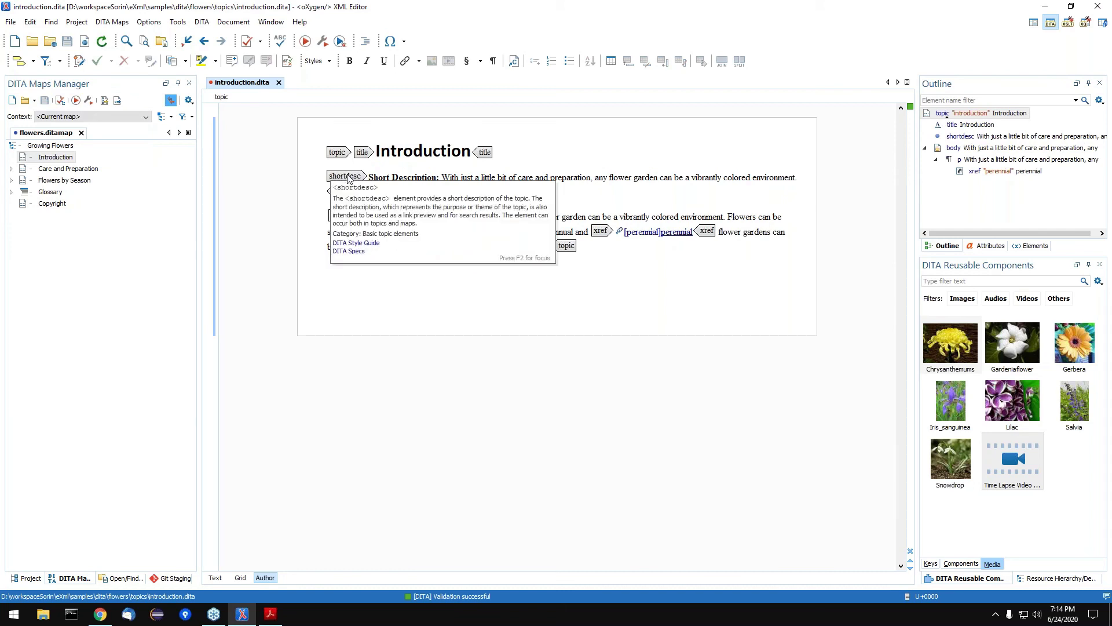
View the documentation of the Introduction topic's closing topic tag and dismiss it.
{"action": "key", "text": "F2"}
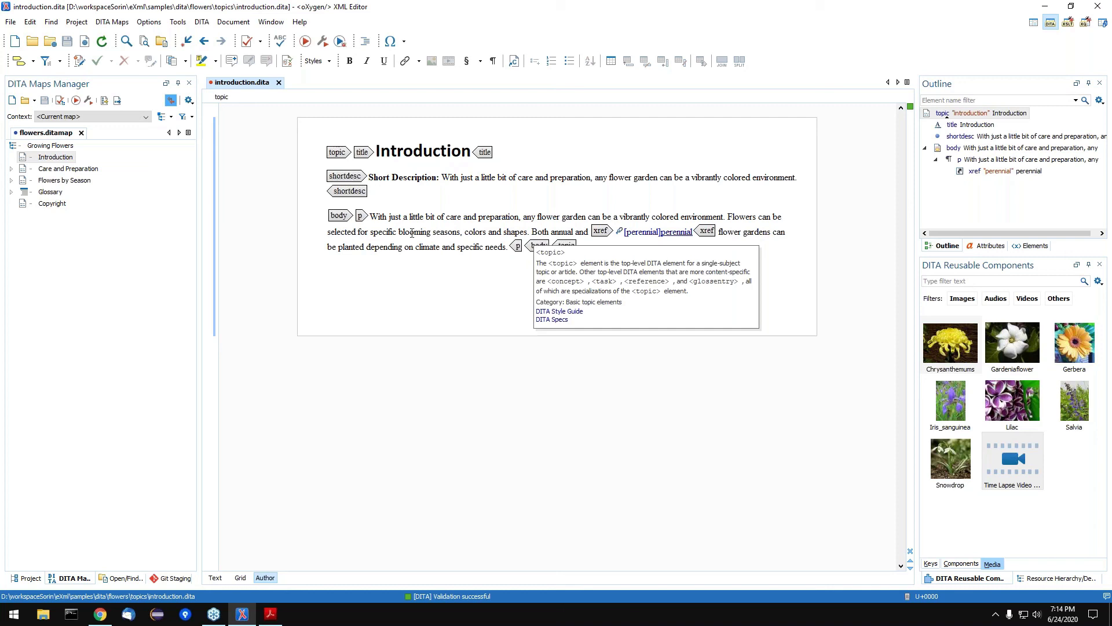
{"action": "key", "text": "Escape"}
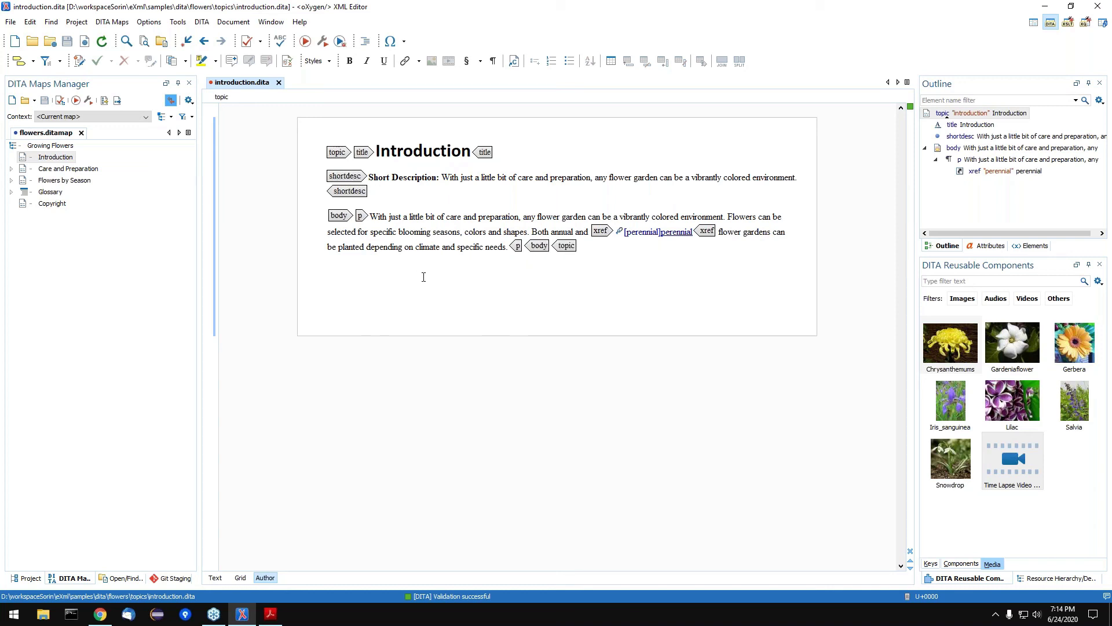
Surround the word "preparation" in the Introduction topic's body paragraph with a uicontrol element.
{"action": "left_click", "coordinate": [491, 215]}
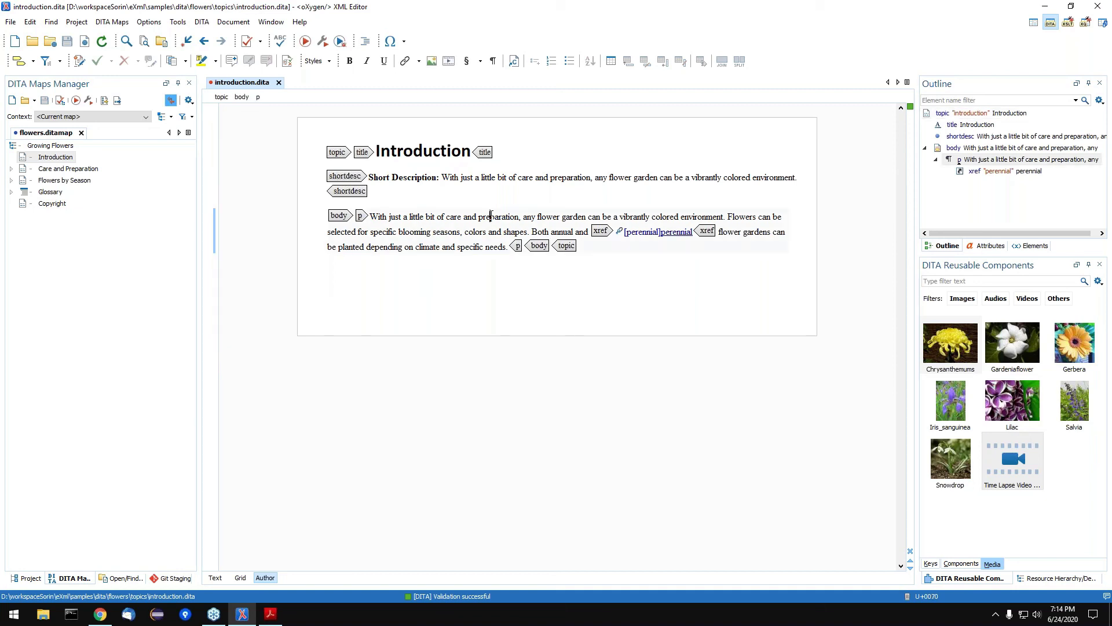
{"action": "key", "text": "shift+Right"}
{"action": "key", "text": "shift+Right"}
{"action": "key", "text": "shift+Right"}
{"action": "key", "text": "shift+Right"}
{"action": "key", "text": "shift+Right"}
{"action": "key", "text": "shift+Right"}
{"action": "key", "text": "shift+Right"}
{"action": "key", "text": "shift+Right"}
{"action": "key", "text": "shift+Right"}
{"action": "key", "text": "shift+Right"}
{"action": "key", "text": "shift+Right"}
{"action": "key", "text": "ctrl+e"}
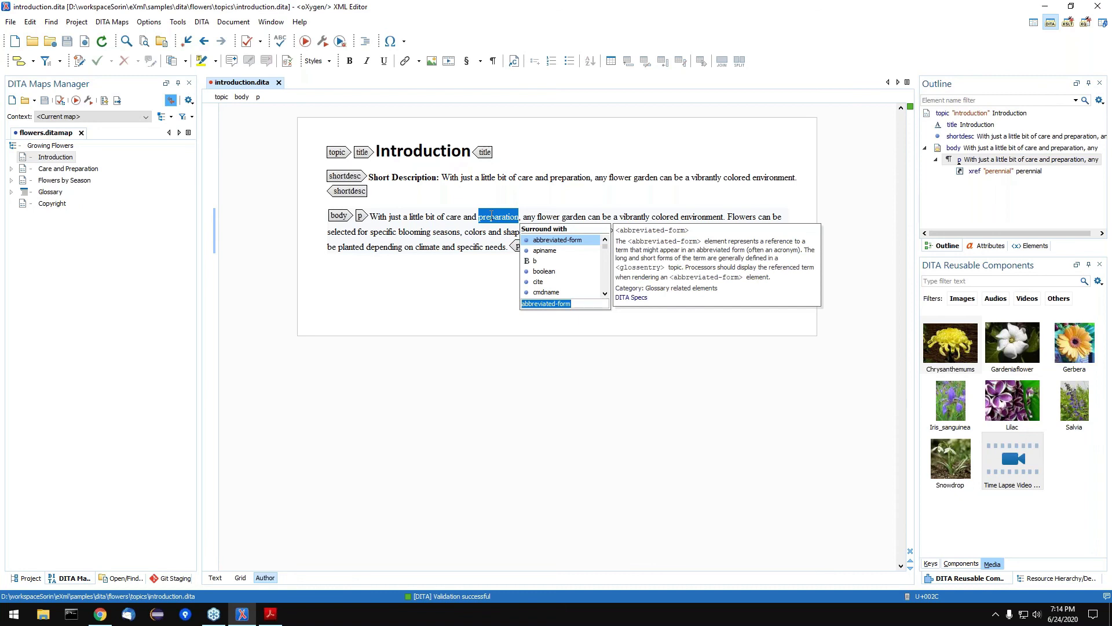
{"action": "type", "text": "ui"}
{"action": "key", "text": "Return"}
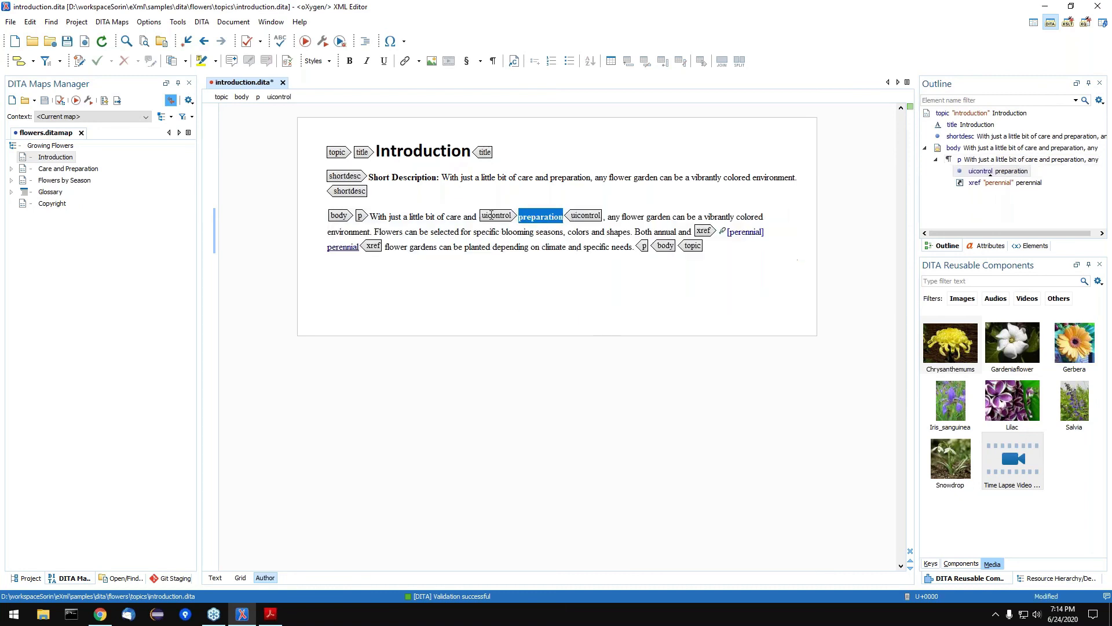
View the documentation of the uicontrol tag around "preparation", and undo the uicontrol markup.
{"action": "left_click", "coordinate": [491, 215]}
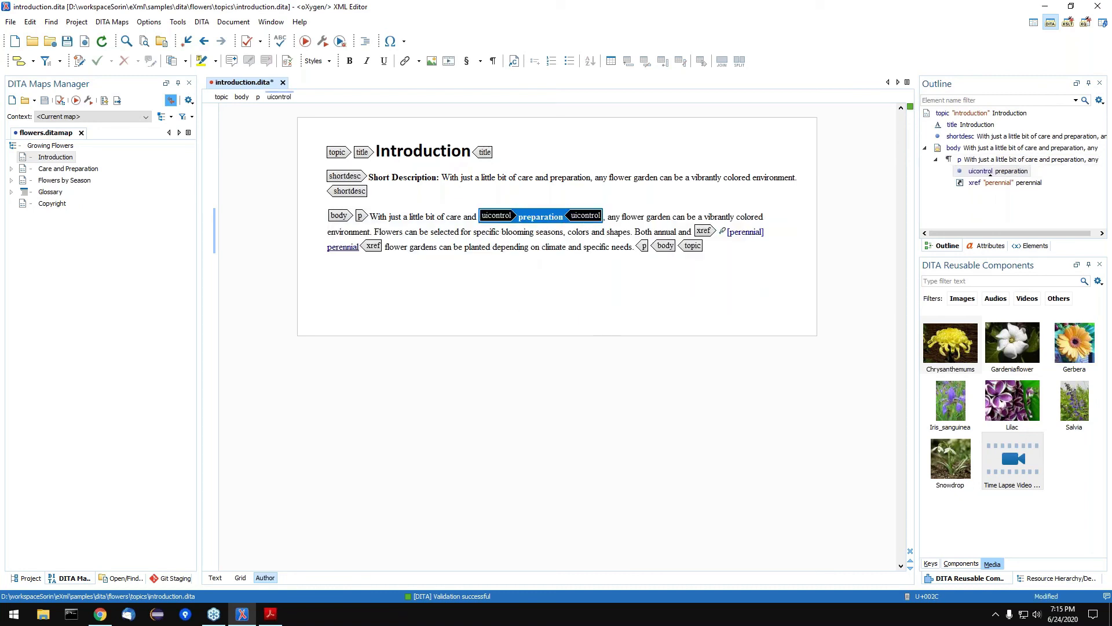
{"action": "left_click", "coordinate": [501, 193]}
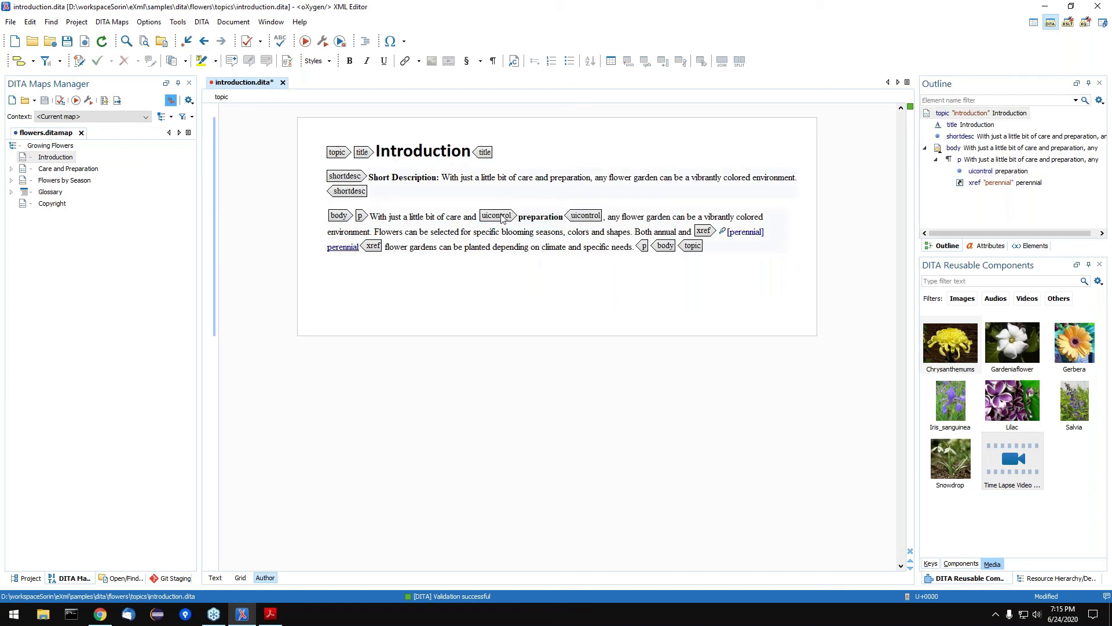
{"action": "mouse_move", "coordinate": [502, 218]}
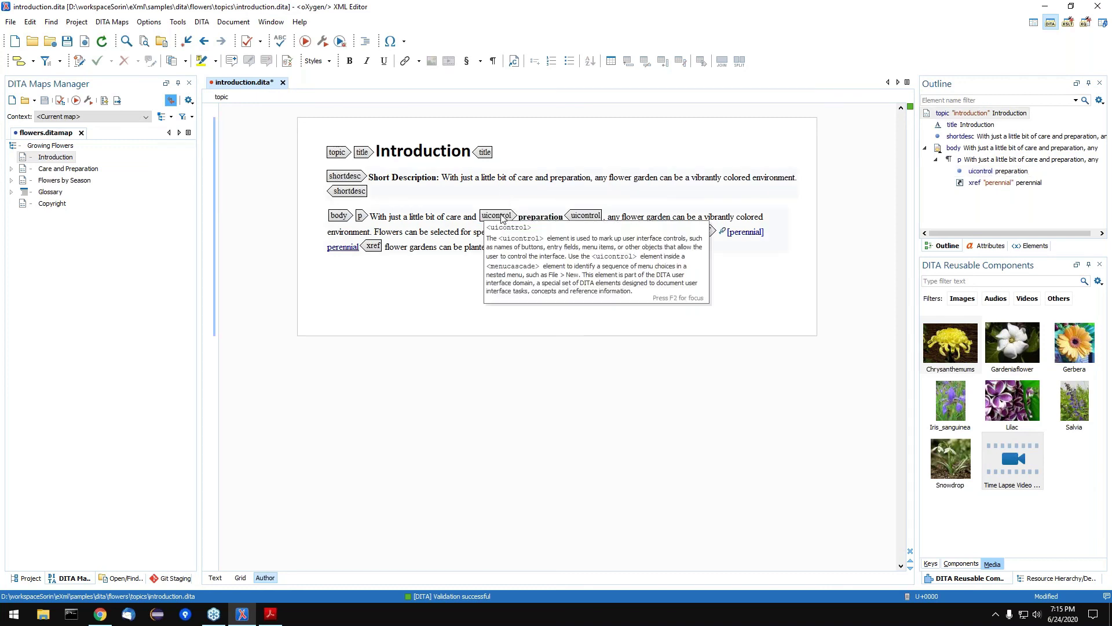
{"action": "mouse_move", "coordinate": [553, 206]}
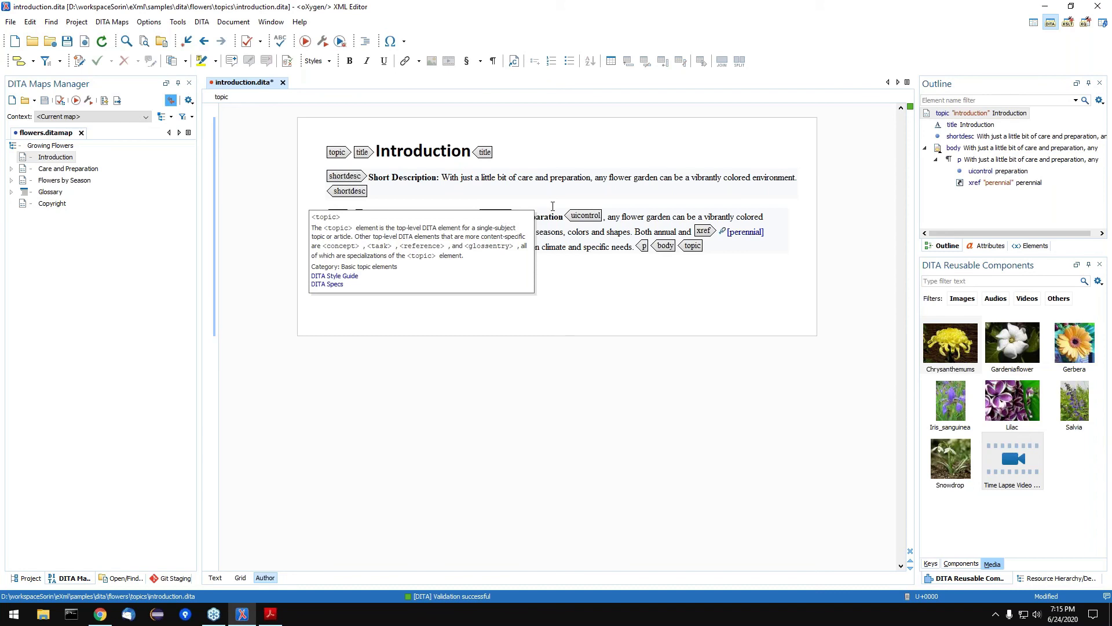
{"action": "left_click", "coordinate": [502, 216]}
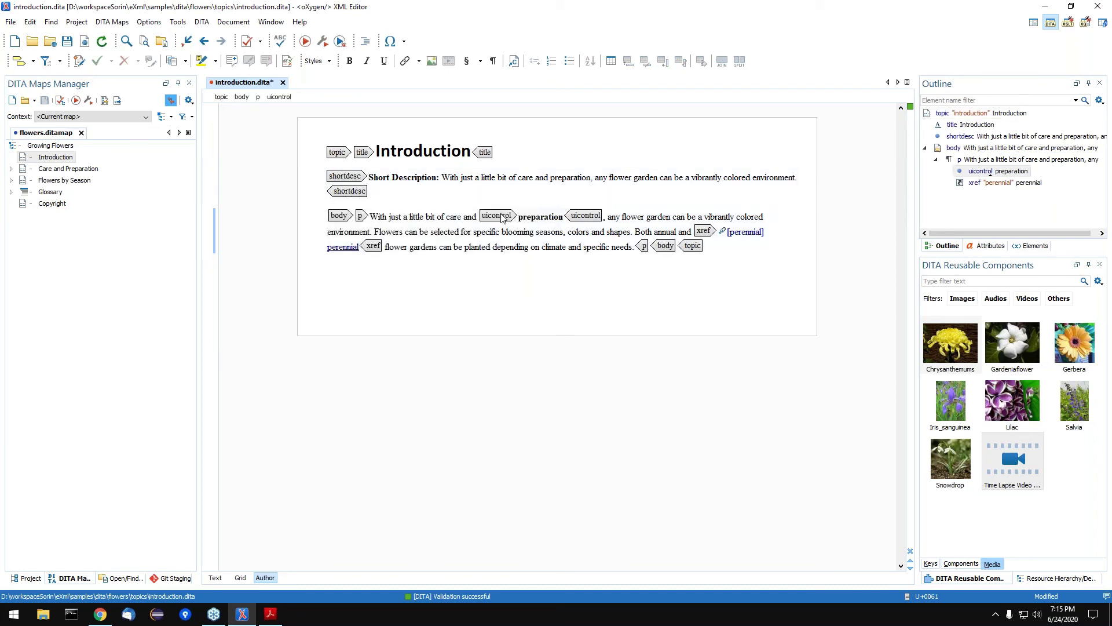
{"action": "mouse_move", "coordinate": [494, 218]}
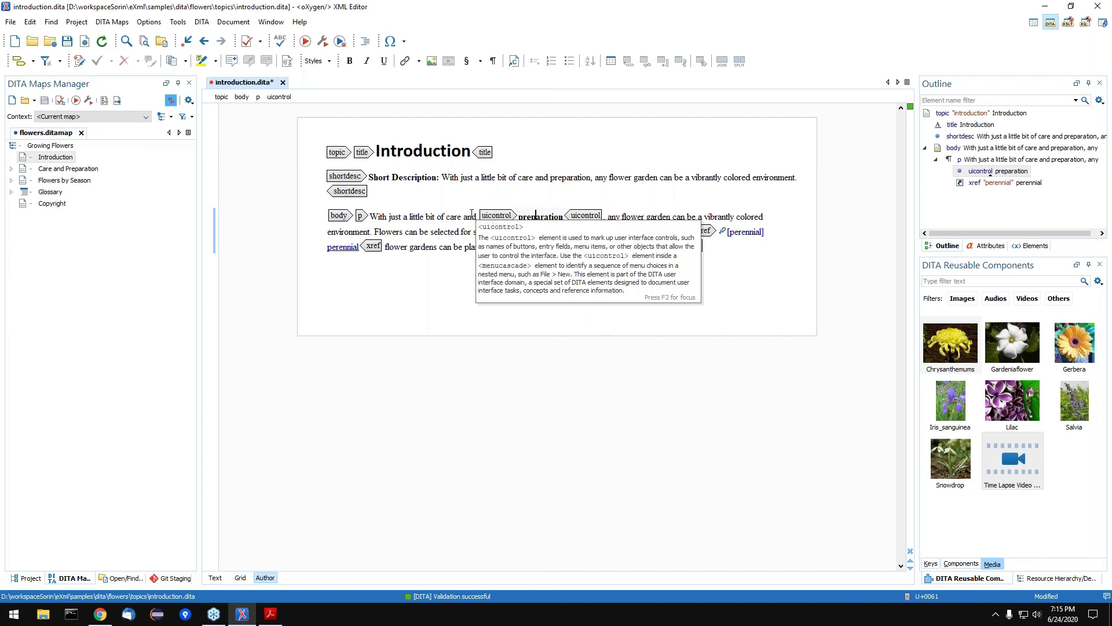
{"action": "key", "text": "ctrl+z"}
{"action": "left_click", "coordinate": [476, 231]}
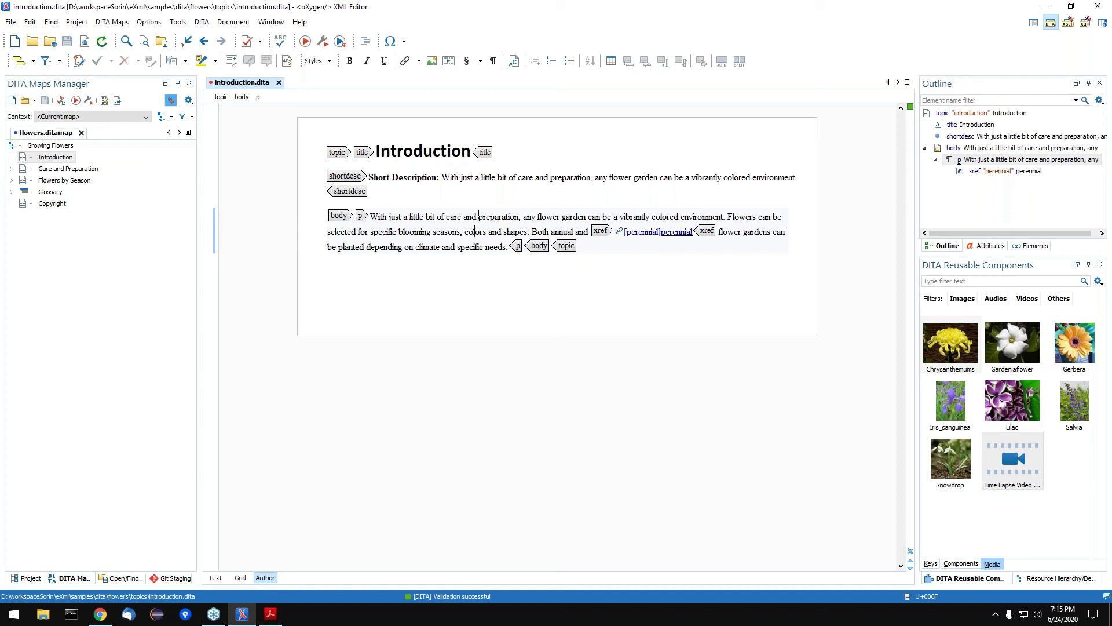
Show the Elements view and examine the elements allowed in the Introduction topic's short description and body paragraph.
{"action": "left_click", "coordinate": [1026, 245]}
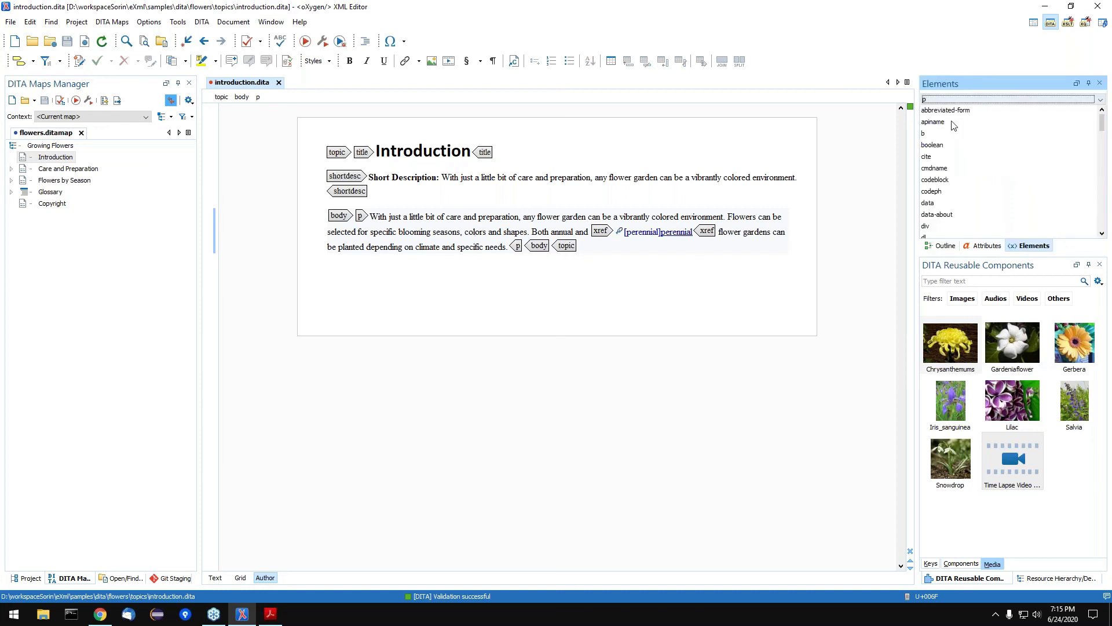
{"action": "left_click", "coordinate": [475, 221]}
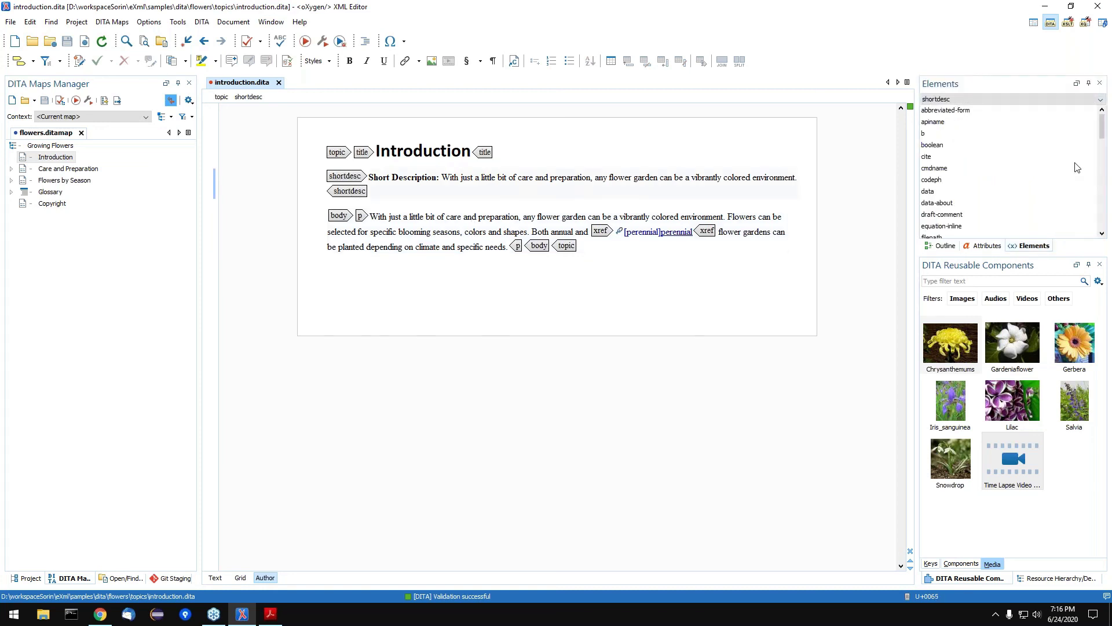
{"action": "left_click", "coordinate": [675, 216]}
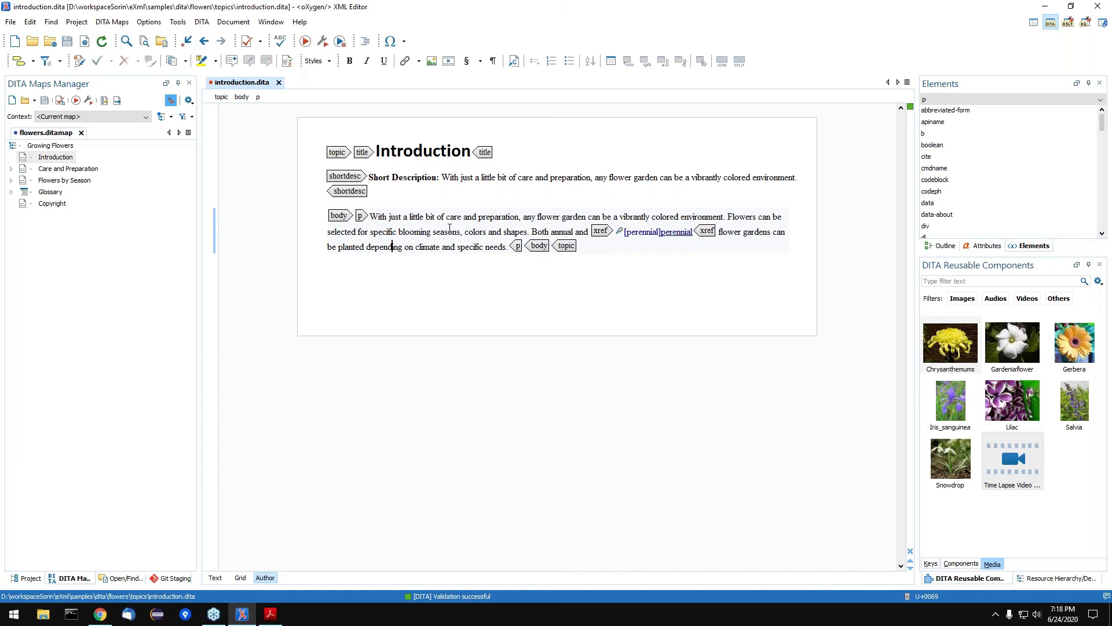
Look through the available views and show the DITA Reusable Components view.
{"action": "left_click", "coordinate": [271, 22]}
{"action": "mouse_move", "coordinate": [390, 54]}
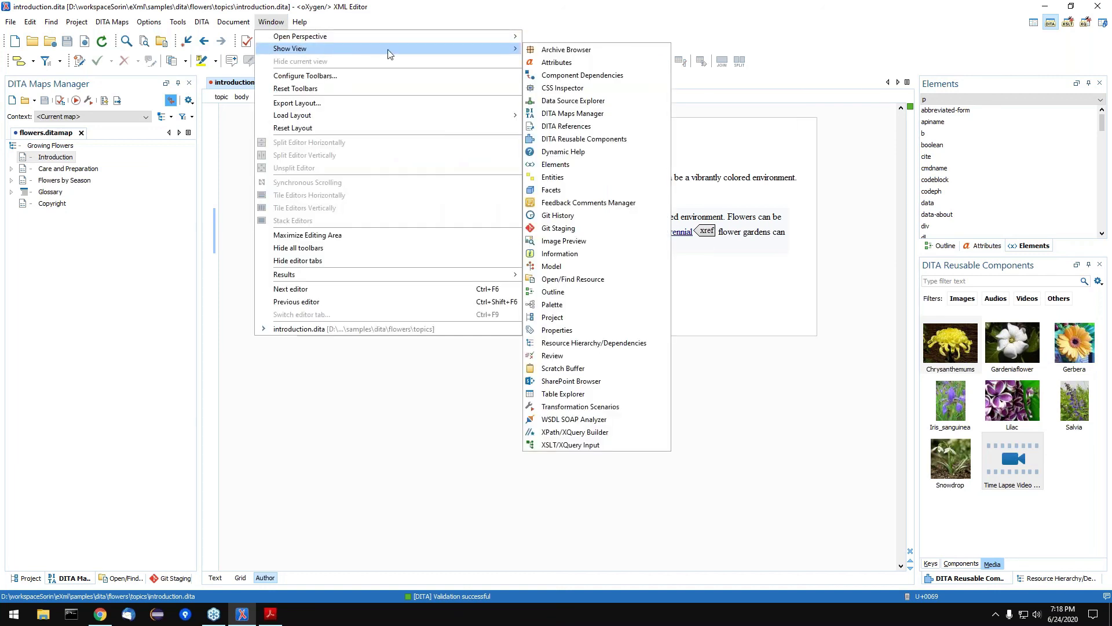
{"action": "left_click", "coordinate": [597, 140]}
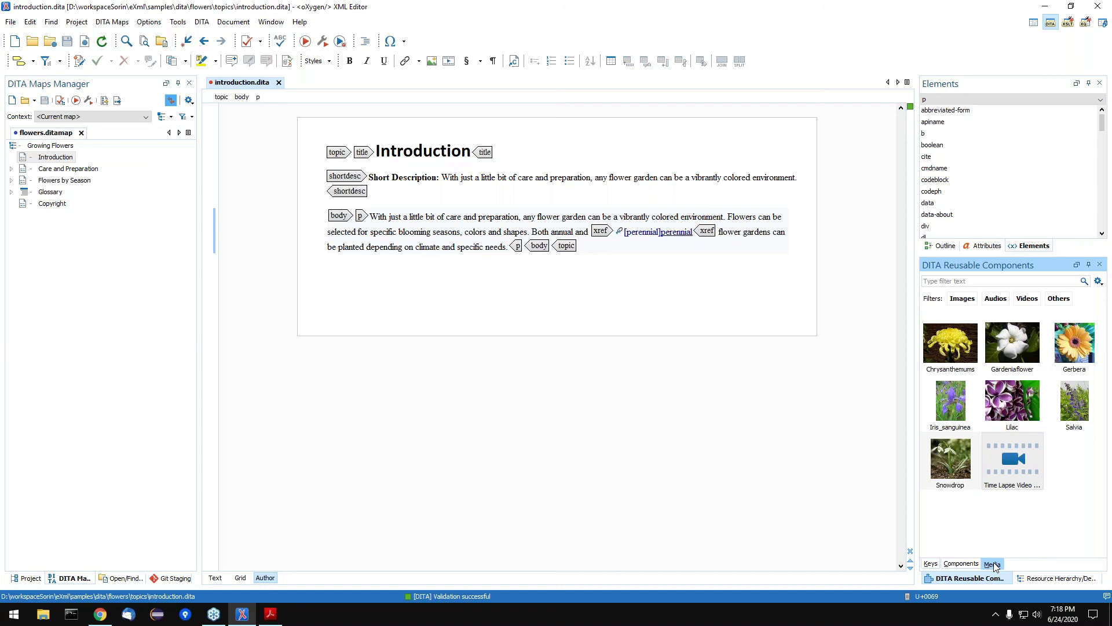
{"action": "left_click", "coordinate": [271, 21]}
{"action": "mouse_move", "coordinate": [308, 50]}
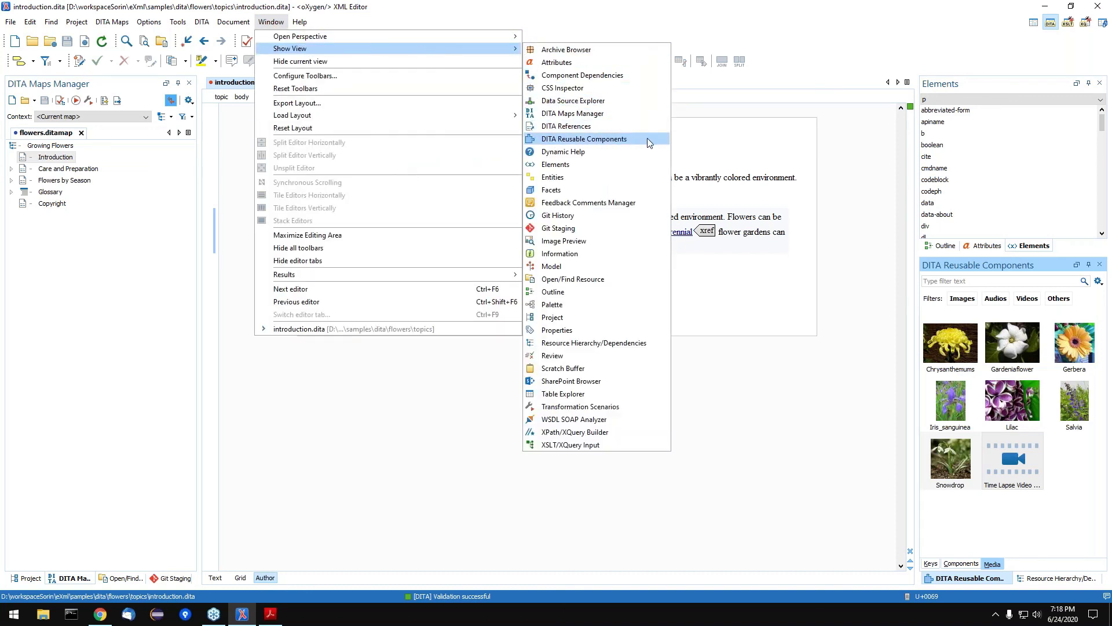
{"action": "left_click", "coordinate": [633, 139]}
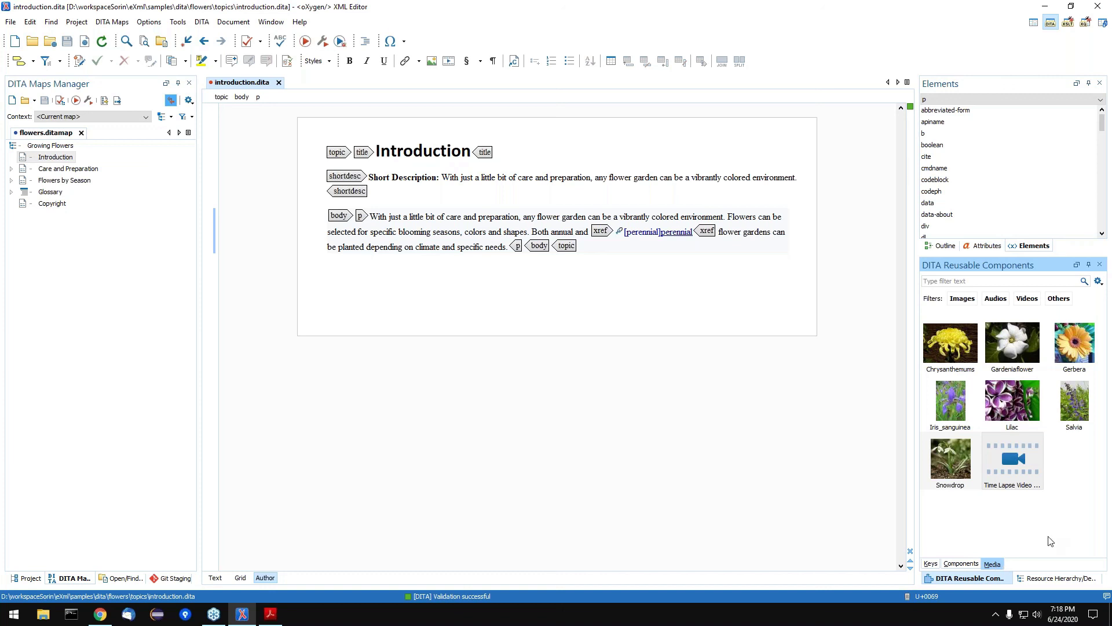
Switch to Chrome and open the Wikipedia article on Rose in a new tab.
{"action": "left_click", "coordinate": [102, 618]}
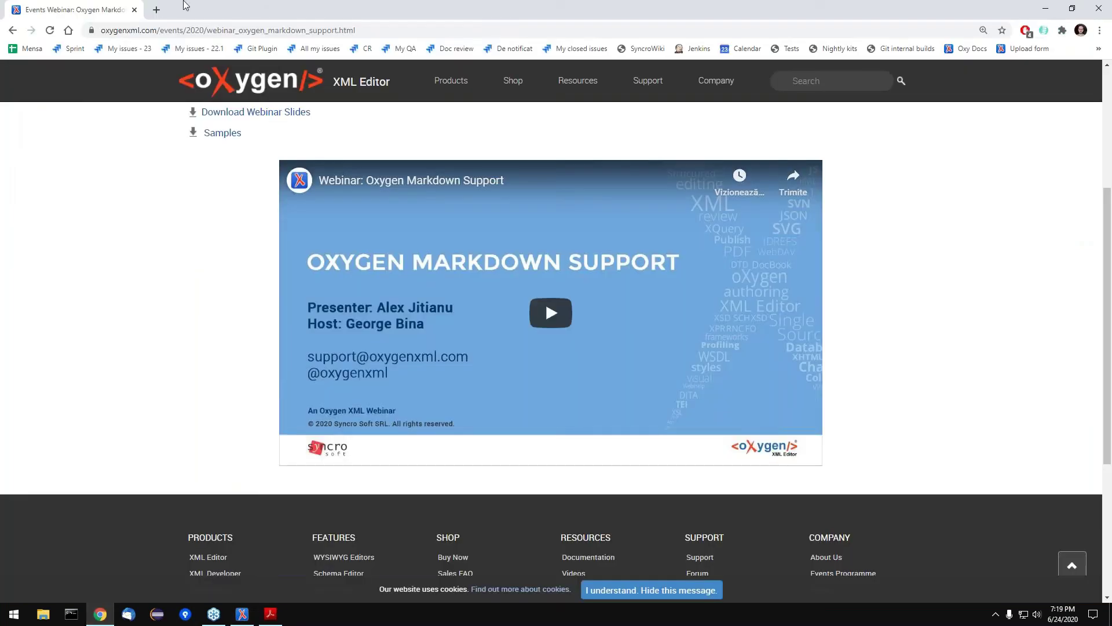
{"action": "left_click", "coordinate": [156, 10]}
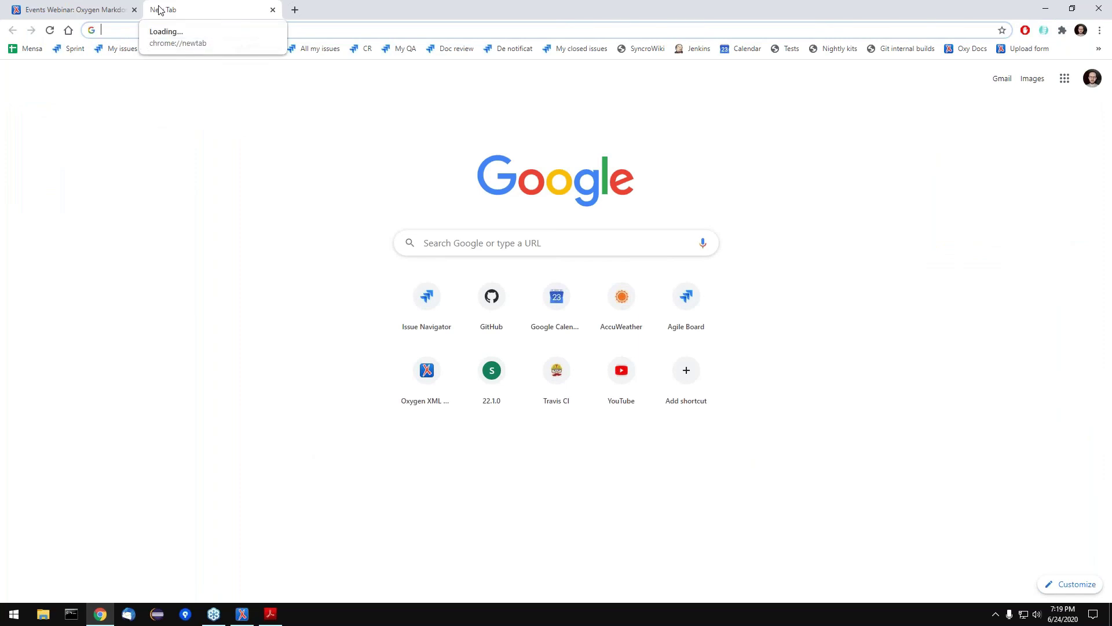
{"action": "type", "text": "ros"}
{"action": "left_click", "coordinate": [193, 80]}
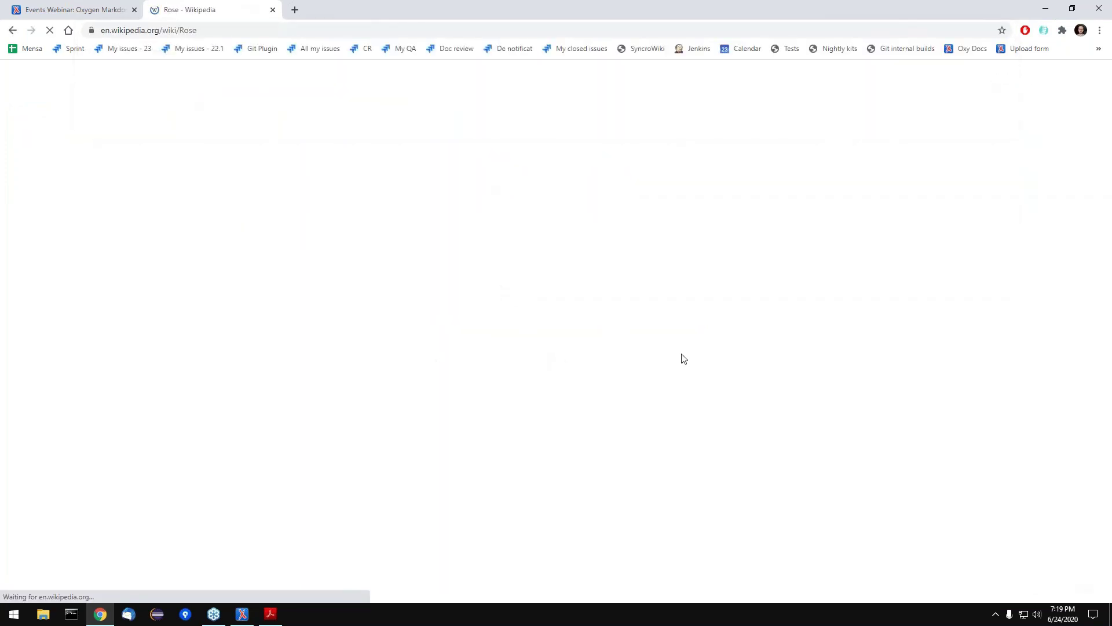
Copy the Rose article from its title to the end of the introductory paragraph, including the infobox.
{"action": "scroll", "coordinate": [902, 218], "scroll_direction": "down", "scroll_amount": 1}
{"action": "scroll", "coordinate": [811, 244], "scroll_direction": "up", "scroll_amount": 1}
{"action": "left_click_drag", "start_coordinate": [118, 123], "coordinate": [501, 241]}
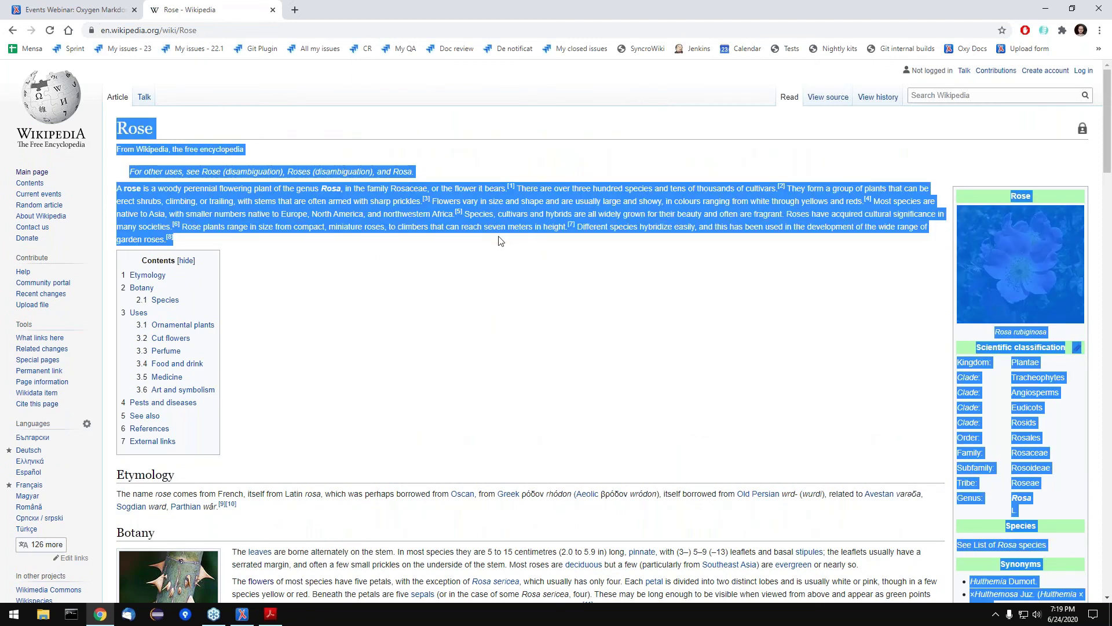
{"action": "right_click", "coordinate": [996, 288]}
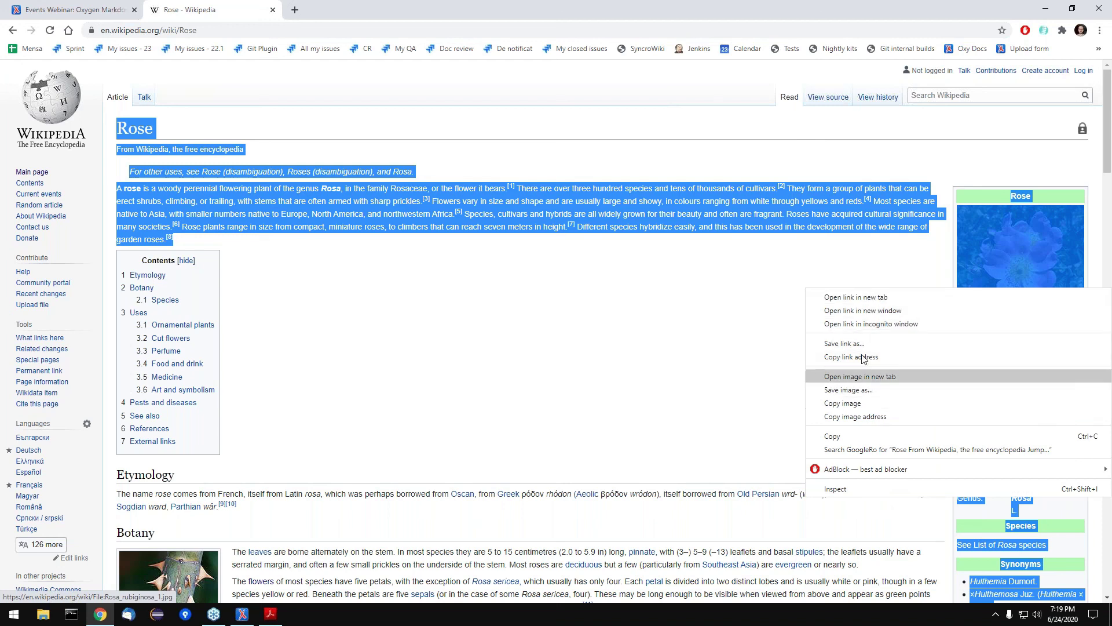
{"action": "right_click", "coordinate": [807, 212]}
{"action": "left_click", "coordinate": [819, 221]}
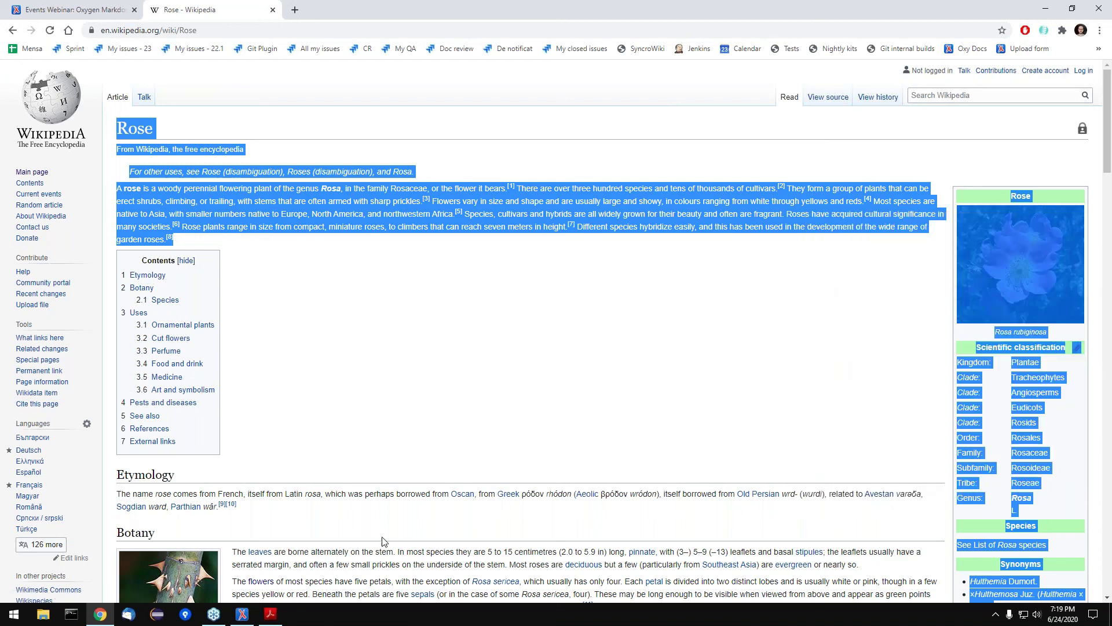
Switch back to Oxygen XML Editor and replace the Introduction topic's whole content with the copied Rose article excerpt.
{"action": "left_click", "coordinate": [242, 615]}
{"action": "key", "text": "ctrl+a"}
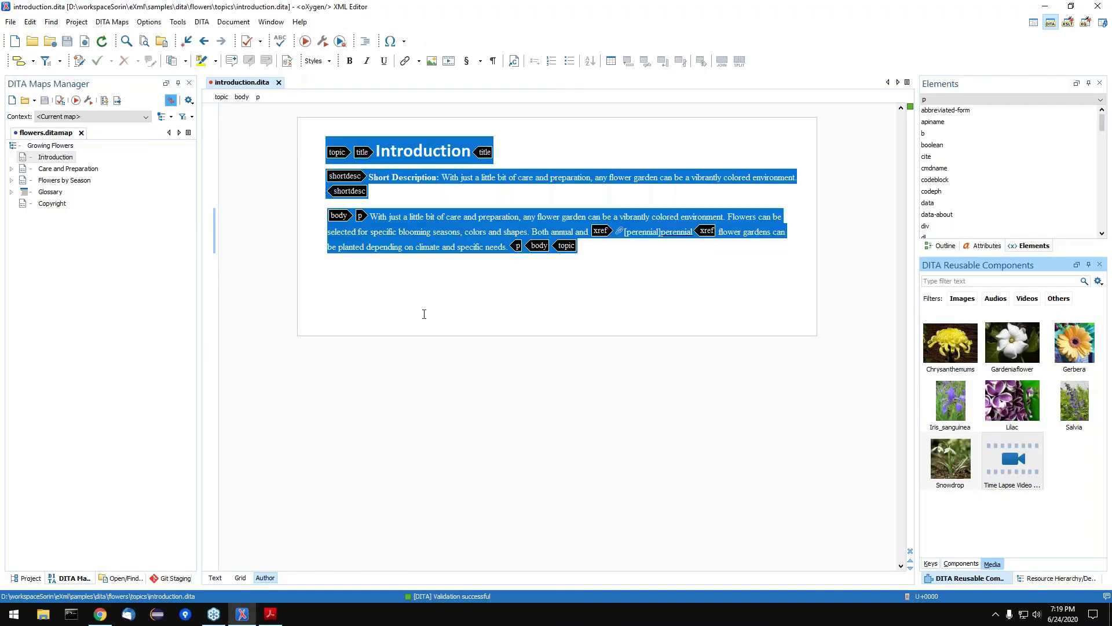
{"action": "key", "text": "ctrl+v"}
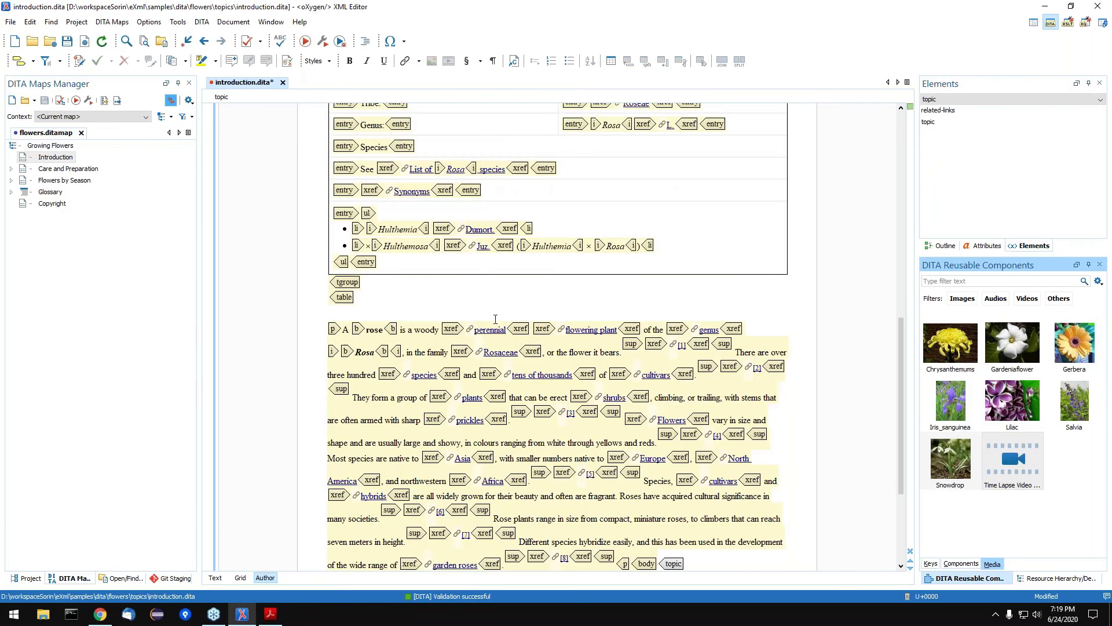
Inspect the pasted Rose content and its table markup, and undo the paste in the Introduction topic.
{"action": "left_click", "coordinate": [548, 279]}
{"action": "scroll", "coordinate": [529, 255], "scroll_direction": "up", "scroll_amount": 8}
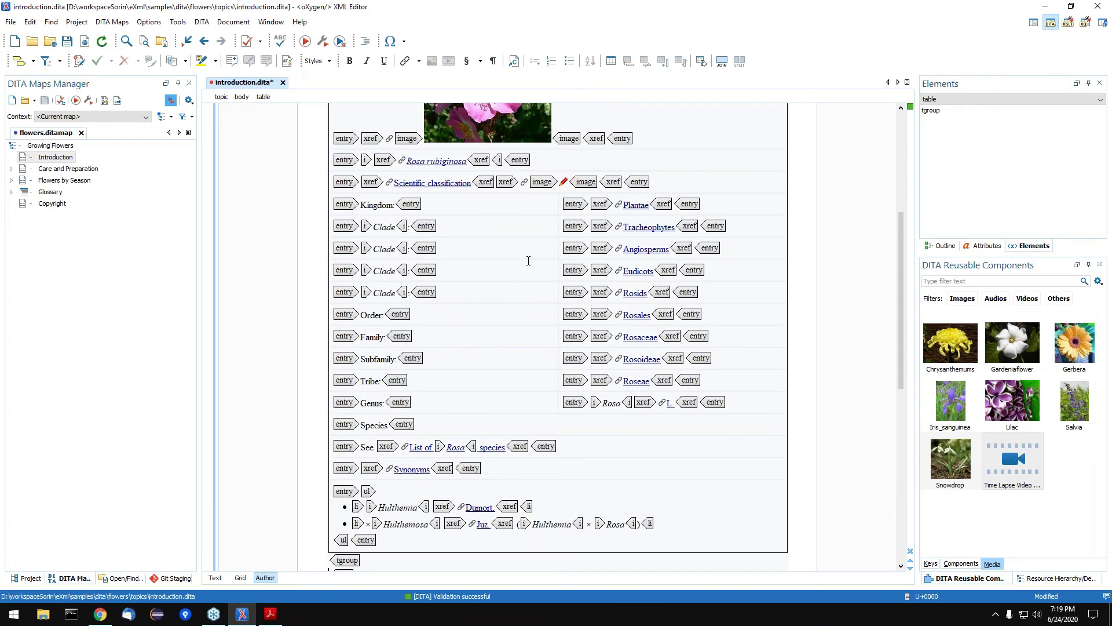
{"action": "scroll", "coordinate": [470, 210], "scroll_direction": "up", "scroll_amount": 2}
{"action": "left_click", "coordinate": [390, 413]}
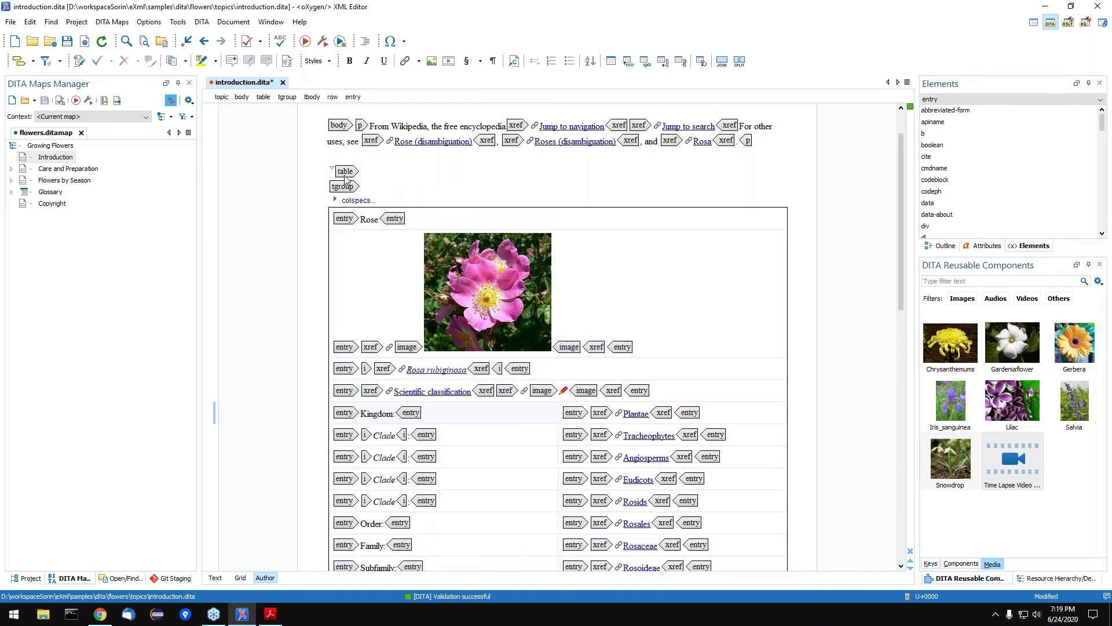
{"action": "left_click", "coordinate": [345, 175]}
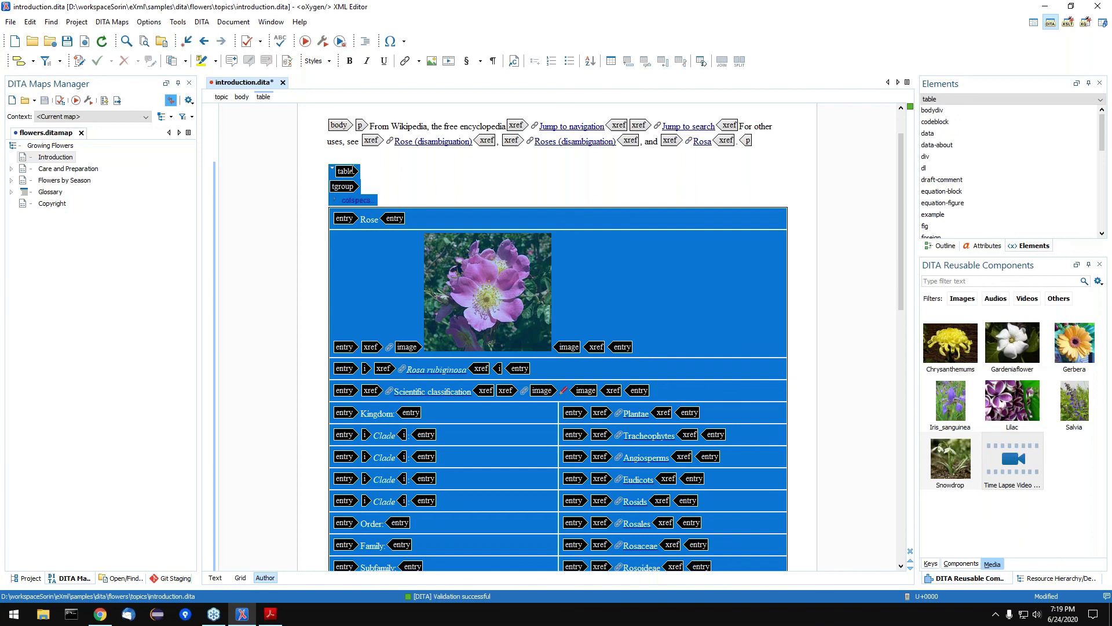
{"action": "left_click", "coordinate": [413, 169]}
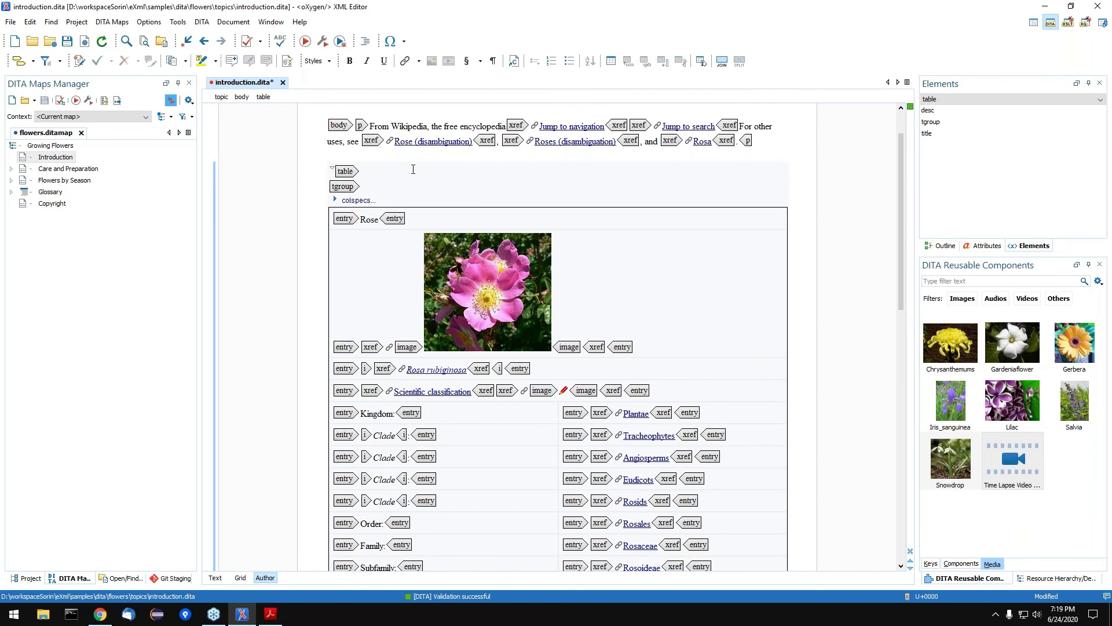
{"action": "key", "text": "ctrl+z"}
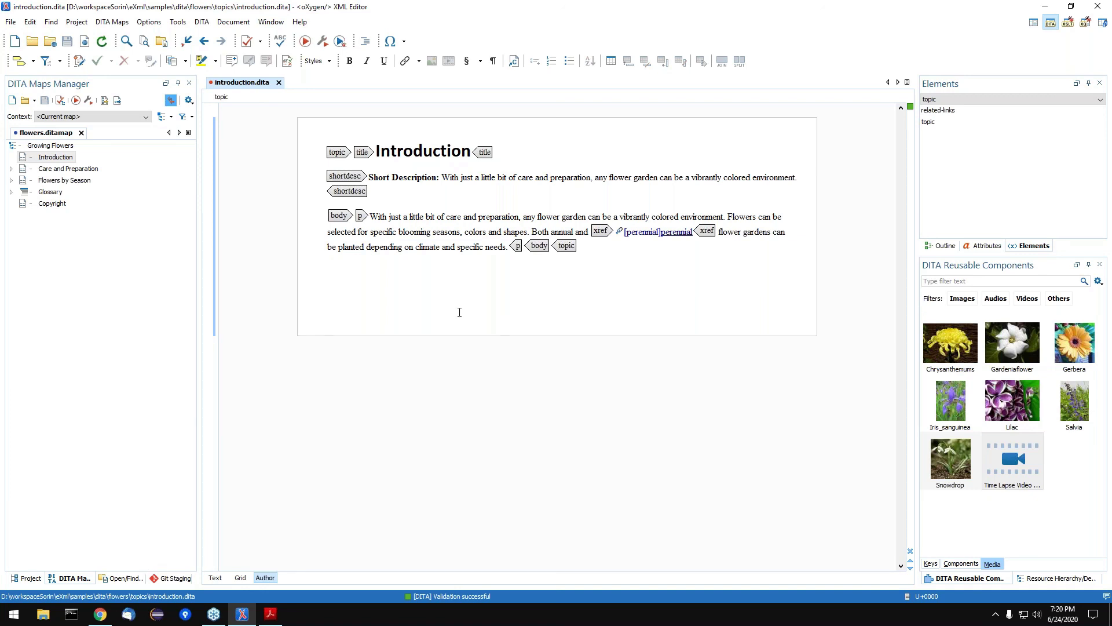
{"action": "left_click", "coordinate": [441, 230]}
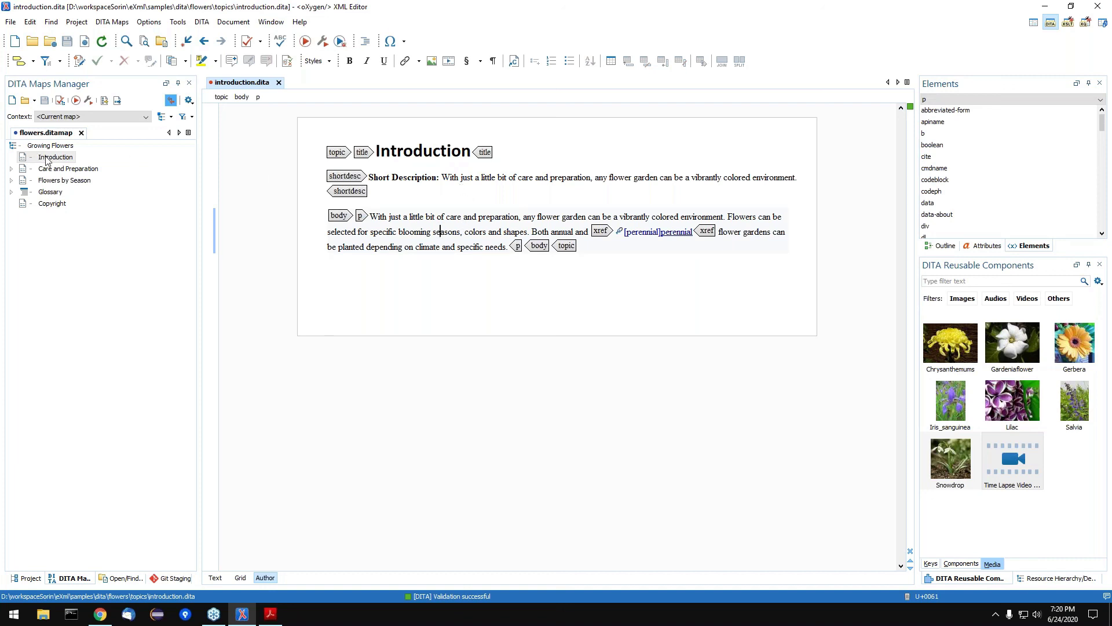
{"action": "left_click", "coordinate": [471, 175]}
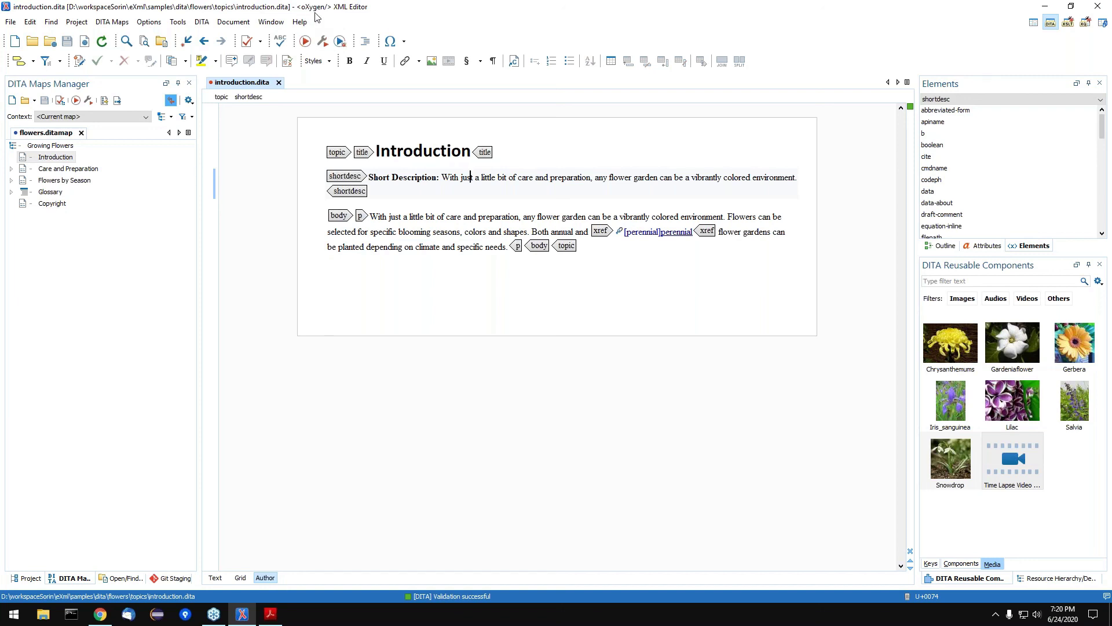
Open the add-on installer and list the add-ons offered by the default Oxygen update site.
{"action": "left_click", "coordinate": [300, 21]}
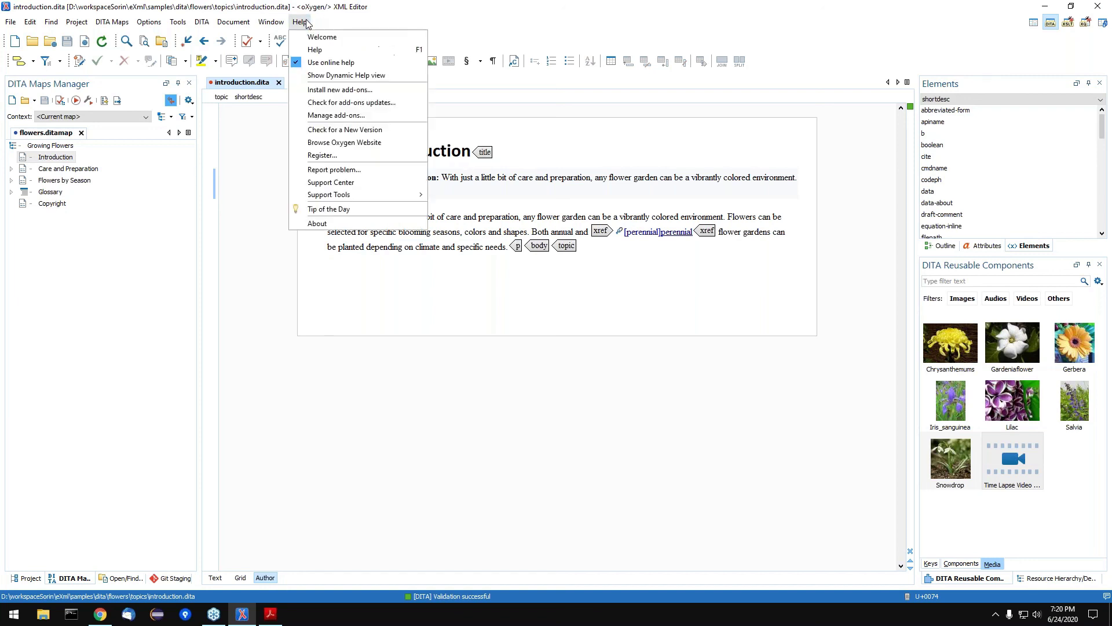
{"action": "left_click", "coordinate": [365, 90]}
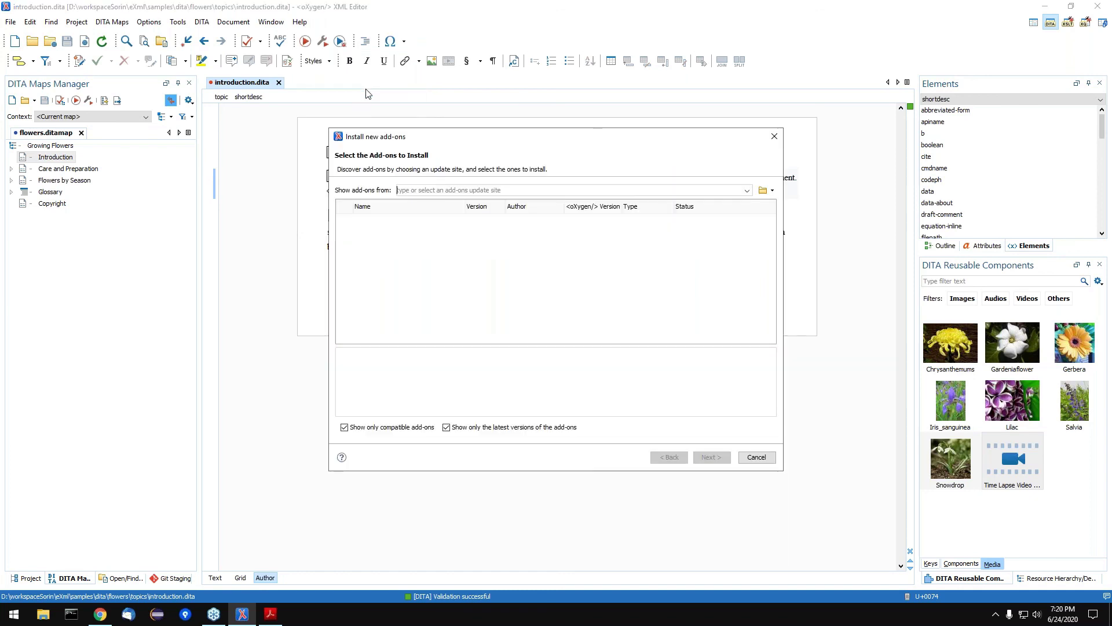
{"action": "left_click", "coordinate": [747, 190]}
{"action": "left_click", "coordinate": [722, 211]}
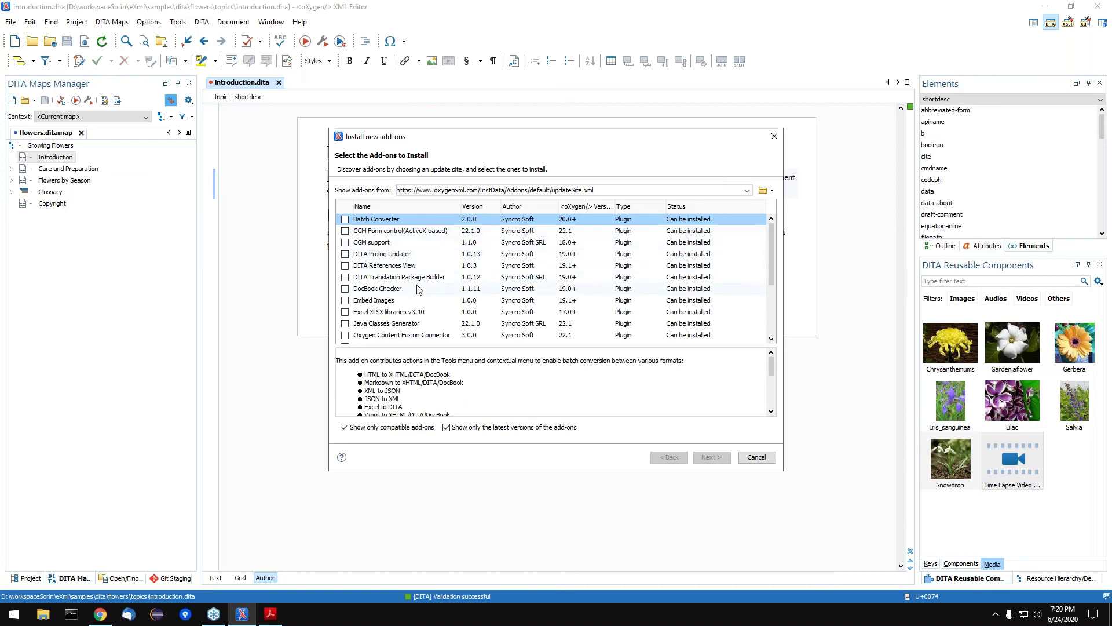
Select the Oxygen Content Fusion Connector add-on, enlarge the dialog to read its description, and cancel the installation.
{"action": "scroll", "coordinate": [414, 328], "scroll_direction": "down", "scroll_amount": 2}
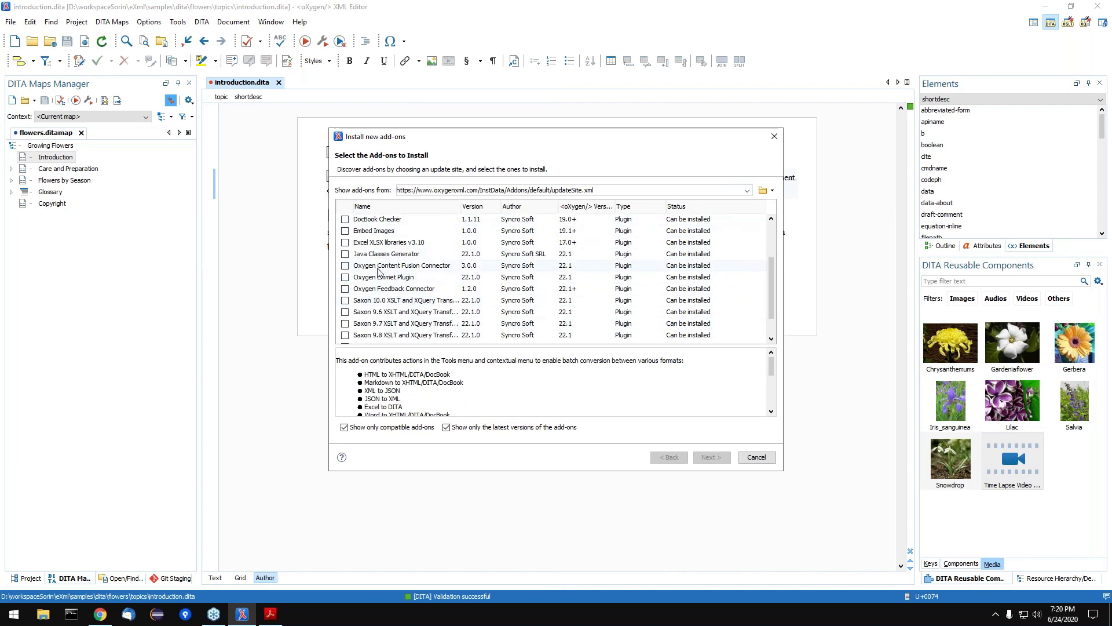
{"action": "left_click", "coordinate": [346, 267]}
{"action": "left_click", "coordinate": [346, 267]}
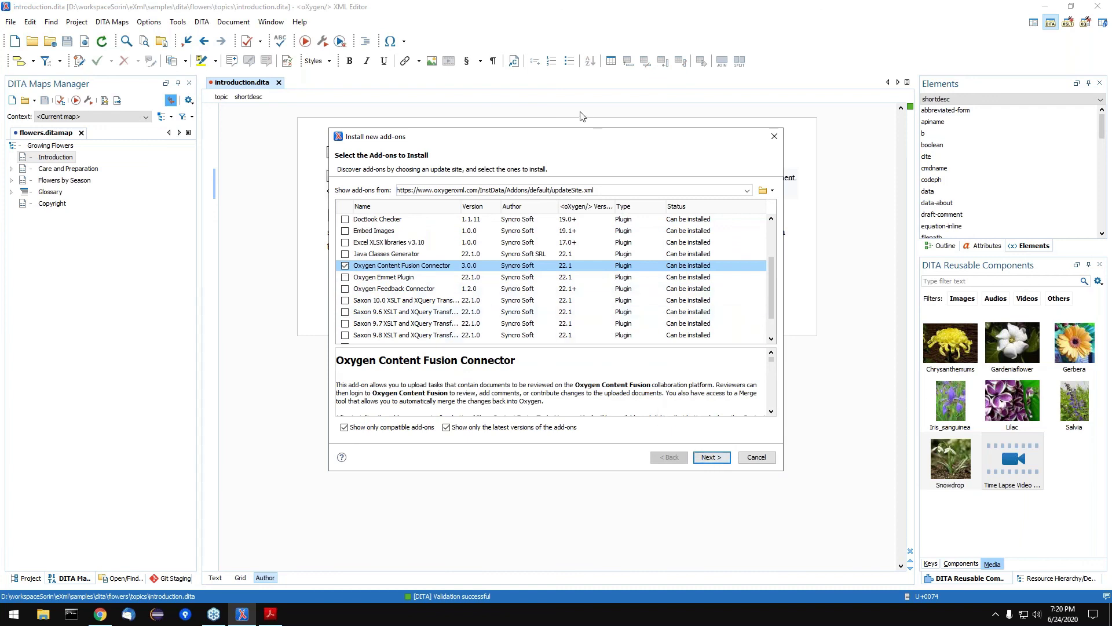
{"action": "left_click_drag", "start_coordinate": [551, 140], "coordinate": [506, 29]}
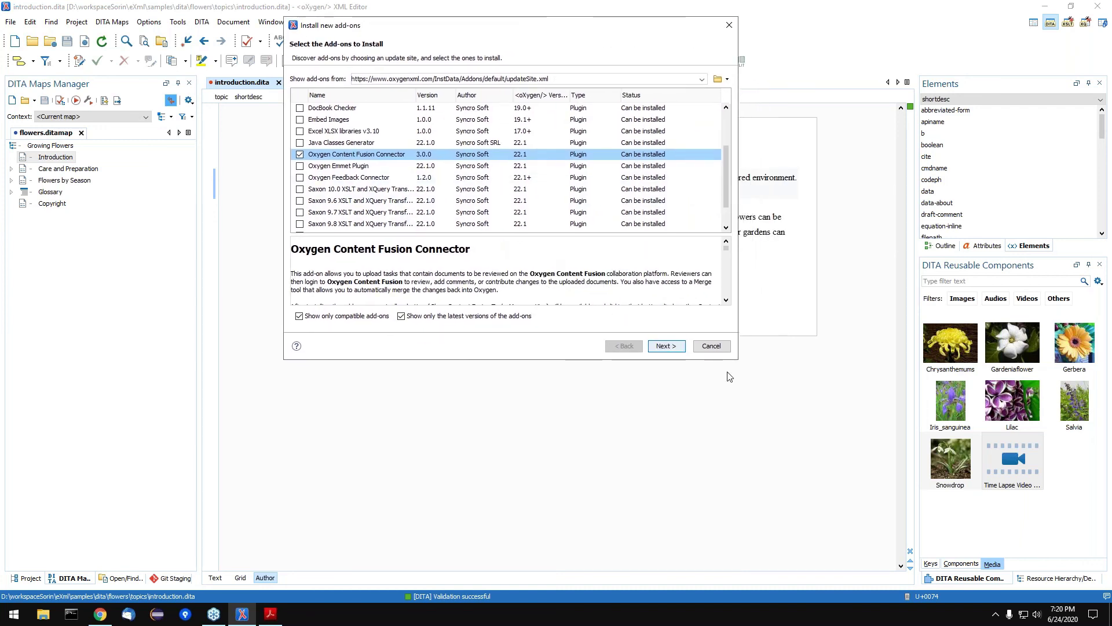
{"action": "left_click_drag", "start_coordinate": [737, 364], "coordinate": [962, 539]}
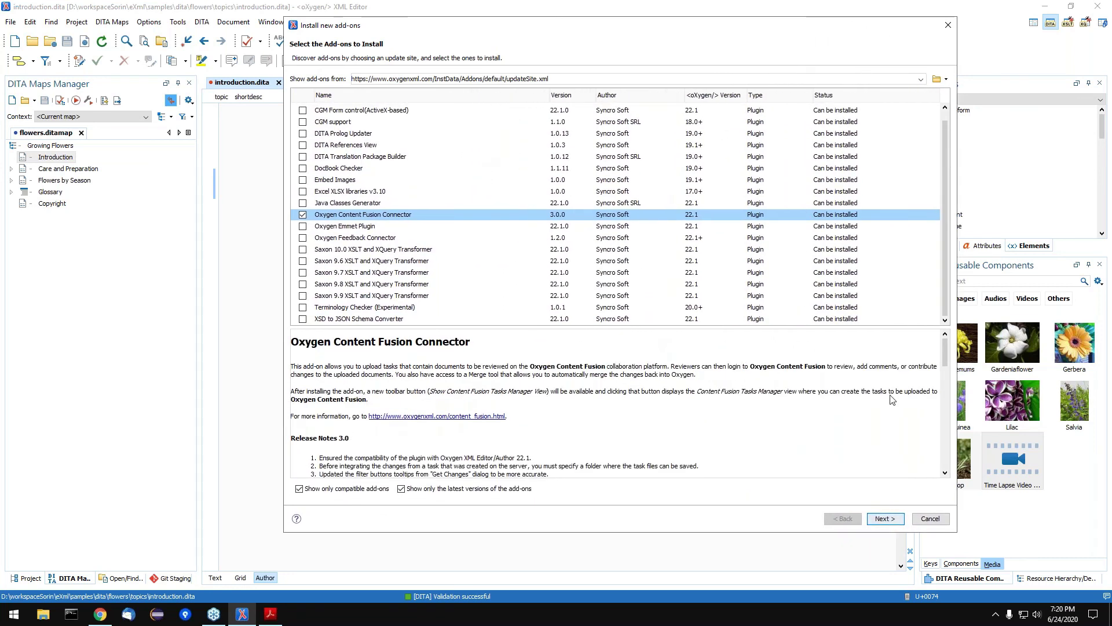
{"action": "left_click_drag", "start_coordinate": [689, 32], "coordinate": [609, 22]}
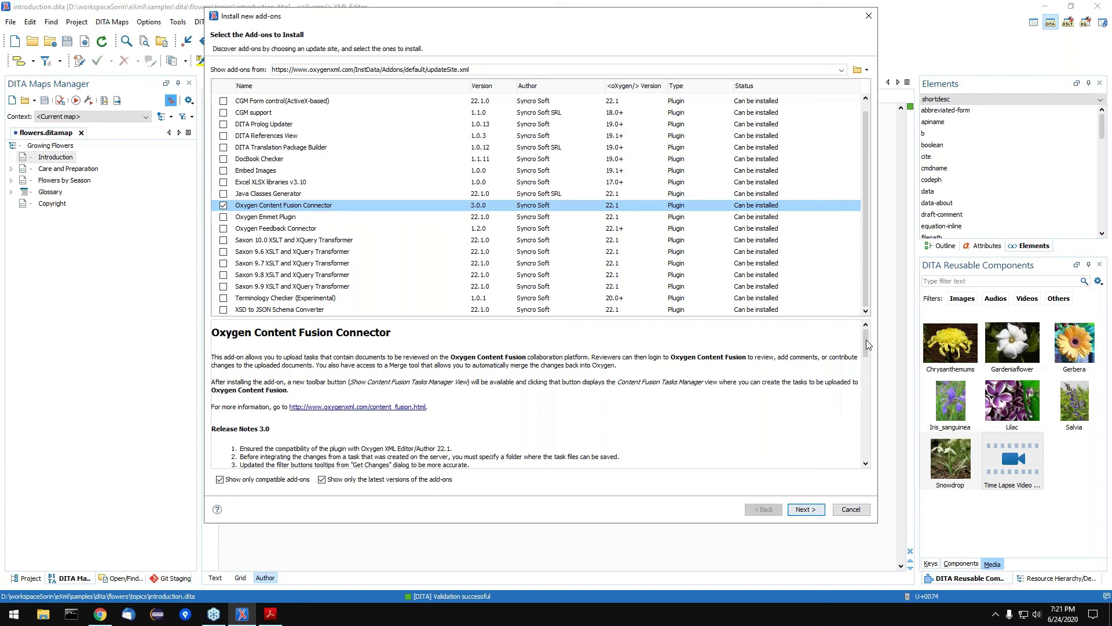
{"action": "left_click", "coordinate": [851, 510]}
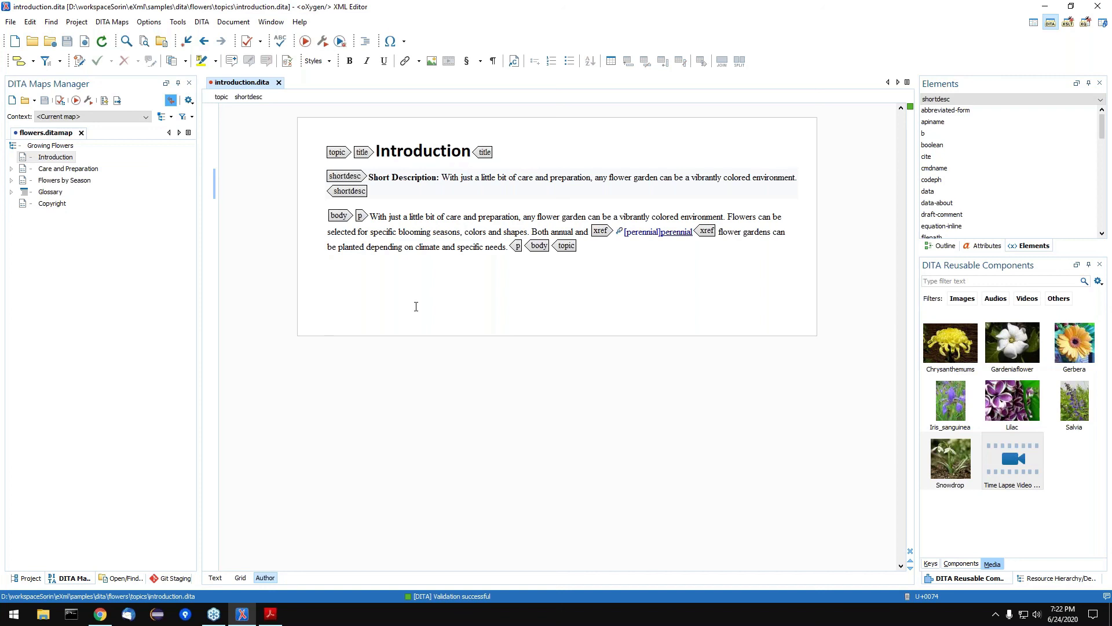
Start a new DITA-OT transformation scenario for the flowers map and look through the available transformation types.
{"action": "left_click", "coordinate": [89, 102]}
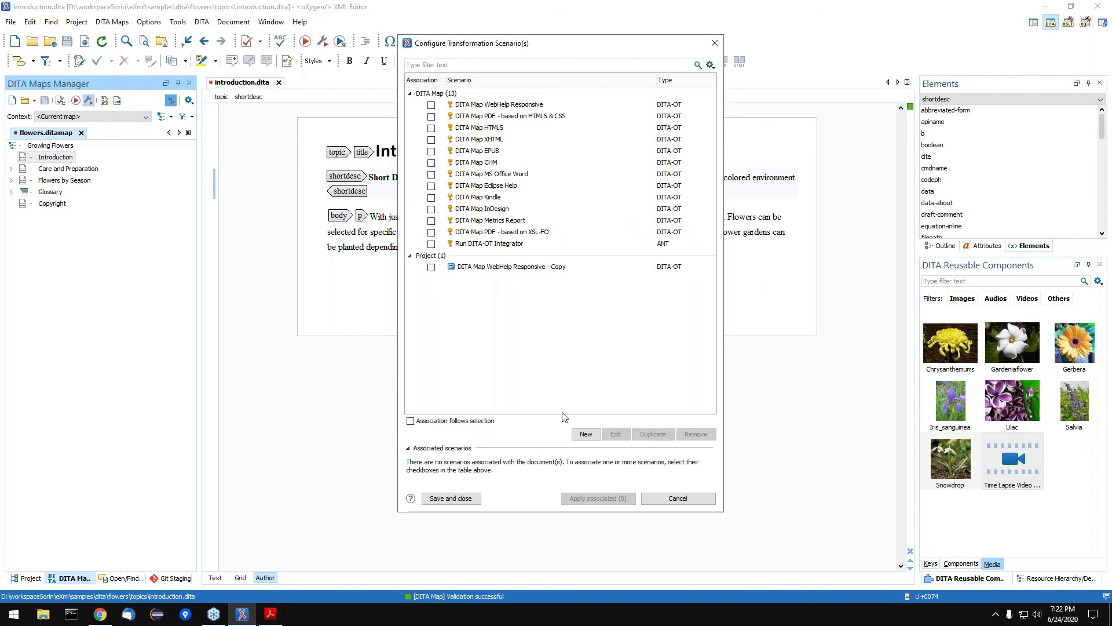
{"action": "left_click", "coordinate": [583, 434]}
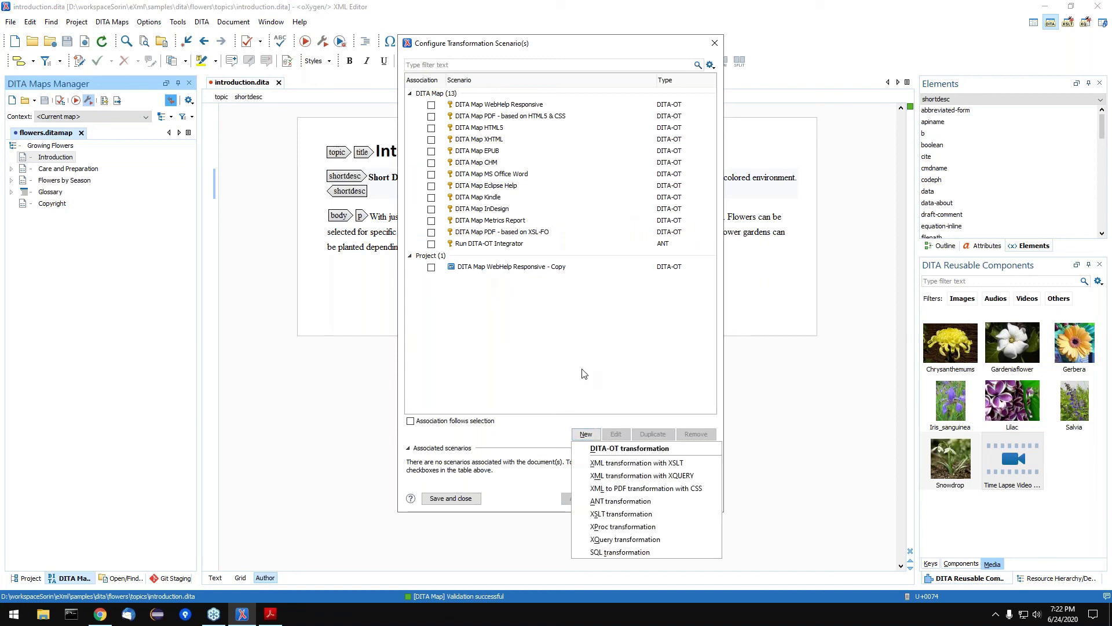
{"action": "left_click", "coordinate": [702, 454]}
{"action": "scroll", "coordinate": [586, 269], "scroll_direction": "down", "scroll_amount": 3}
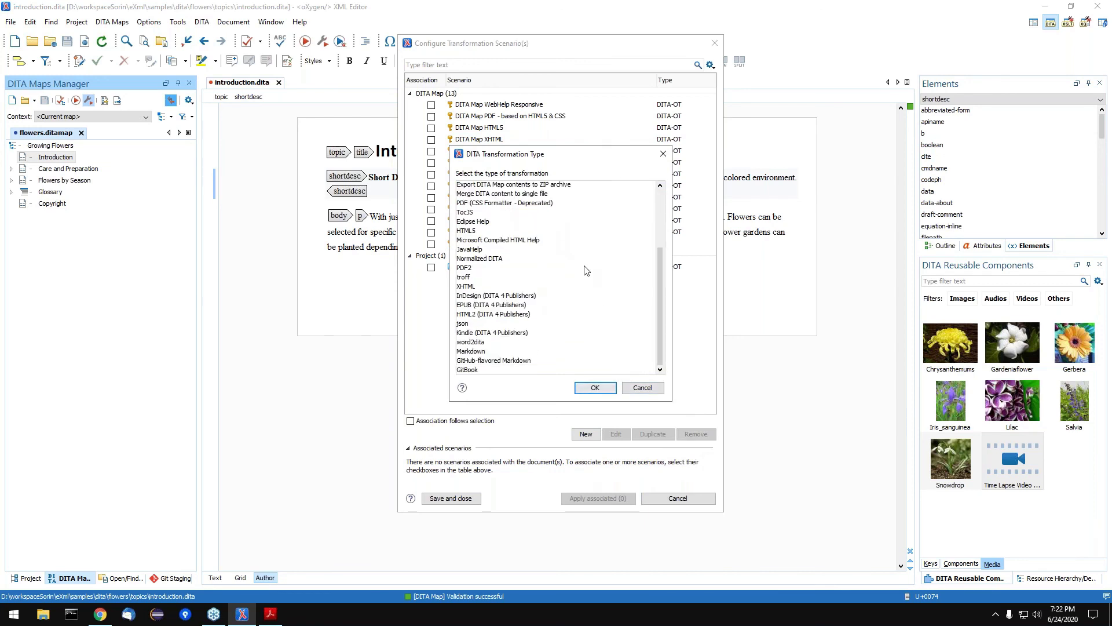
{"action": "scroll", "coordinate": [588, 295], "scroll_direction": "up", "scroll_amount": 3}
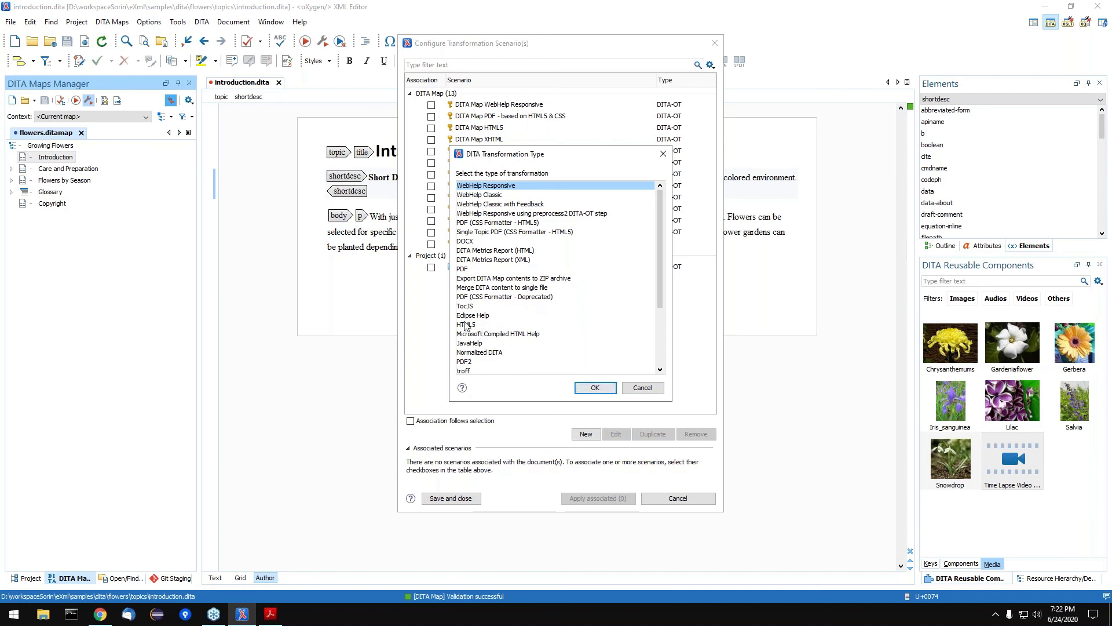
Create an HTML5 transformation scenario for the flowers map with its default settings, and cancel the scenario configuration without applying it.
{"action": "left_click", "coordinate": [467, 325]}
{"action": "scroll", "coordinate": [597, 374], "scroll_direction": "down", "scroll_amount": 3}
{"action": "scroll", "coordinate": [599, 372], "scroll_direction": "up", "scroll_amount": 2}
{"action": "scroll", "coordinate": [598, 373], "scroll_direction": "down", "scroll_amount": 1}
{"action": "left_click", "coordinate": [596, 387]}
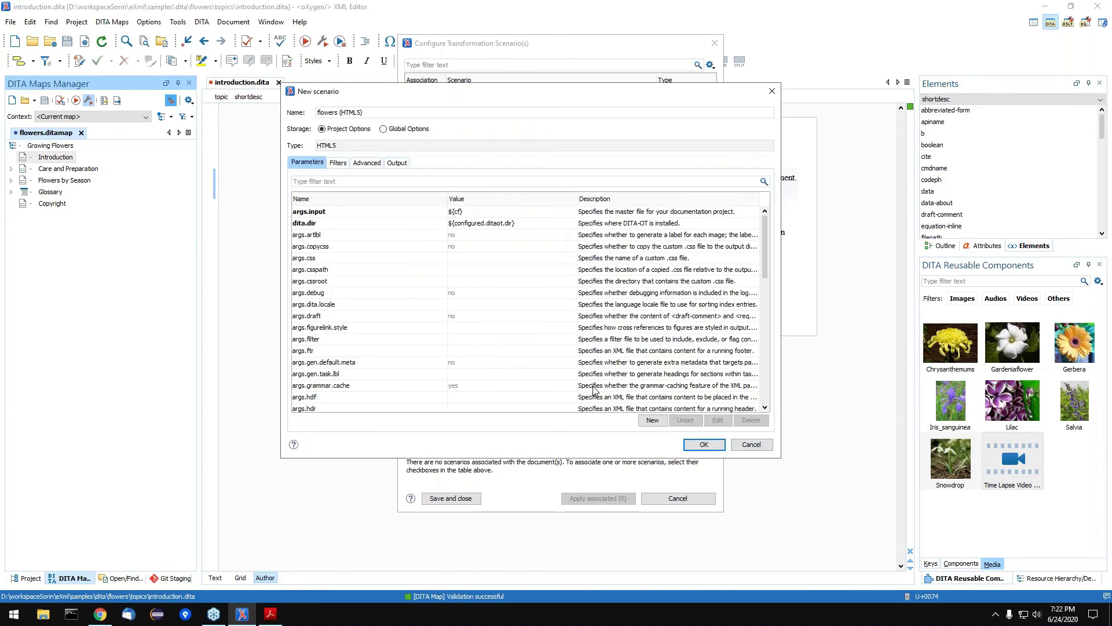
{"action": "left_click", "coordinate": [704, 445]}
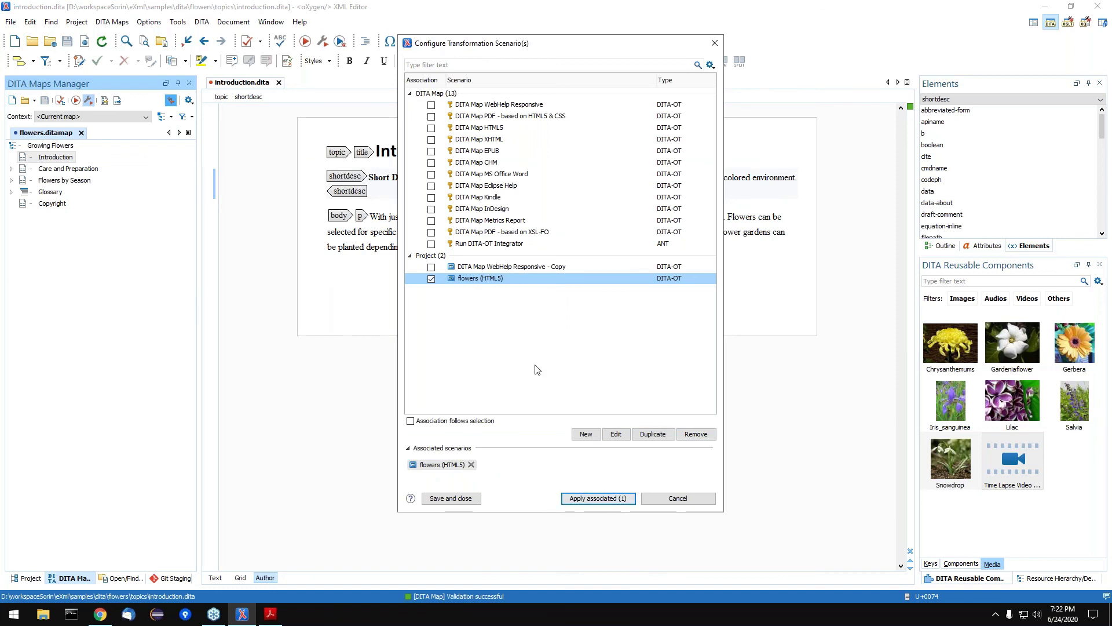
{"action": "left_click", "coordinate": [678, 499]}
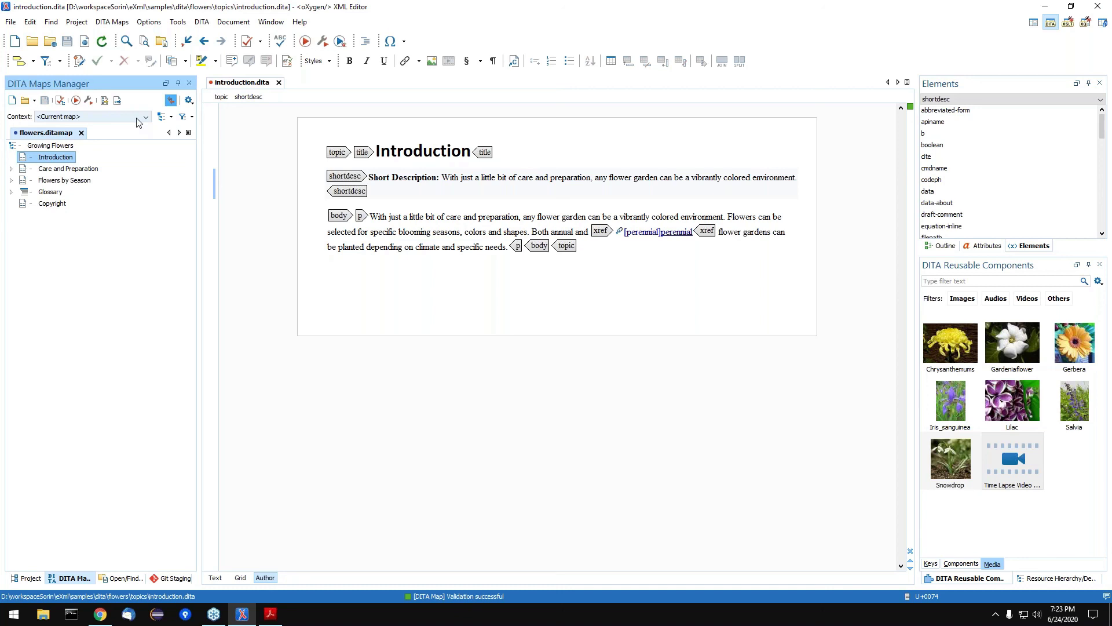
Switch to Chrome, return from the Markdown webinar page to the Oxygen Events page, and review the upcoming webinars.
{"action": "left_click", "coordinate": [111, 620]}
{"action": "left_click", "coordinate": [99, 10]}
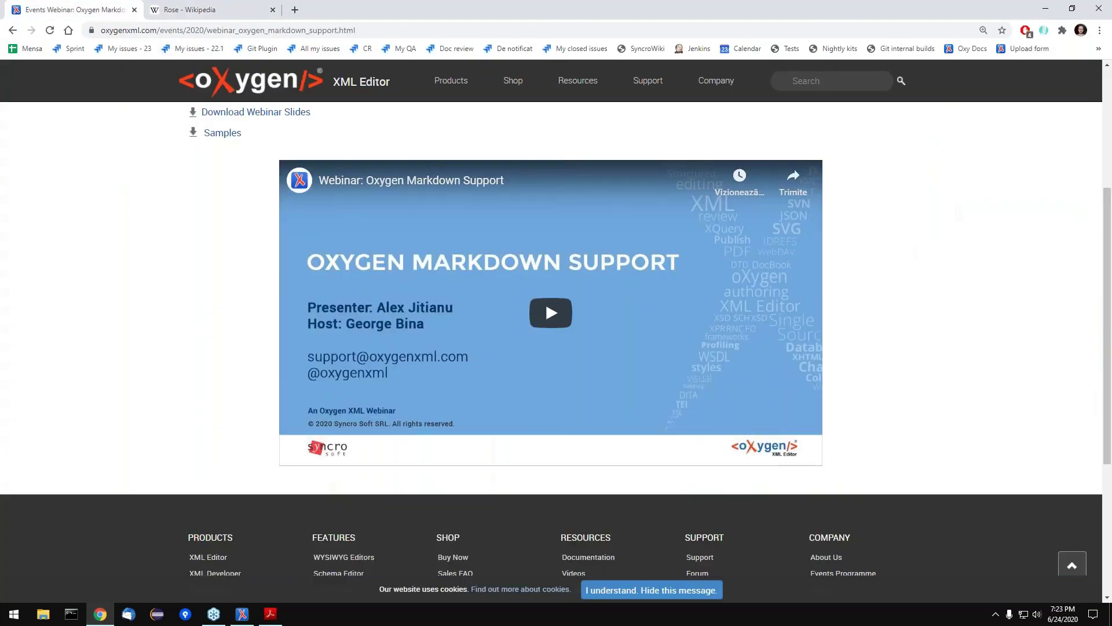
{"action": "scroll", "coordinate": [350, 223], "scroll_direction": "up", "scroll_amount": 3}
{"action": "left_click", "coordinate": [13, 30]}
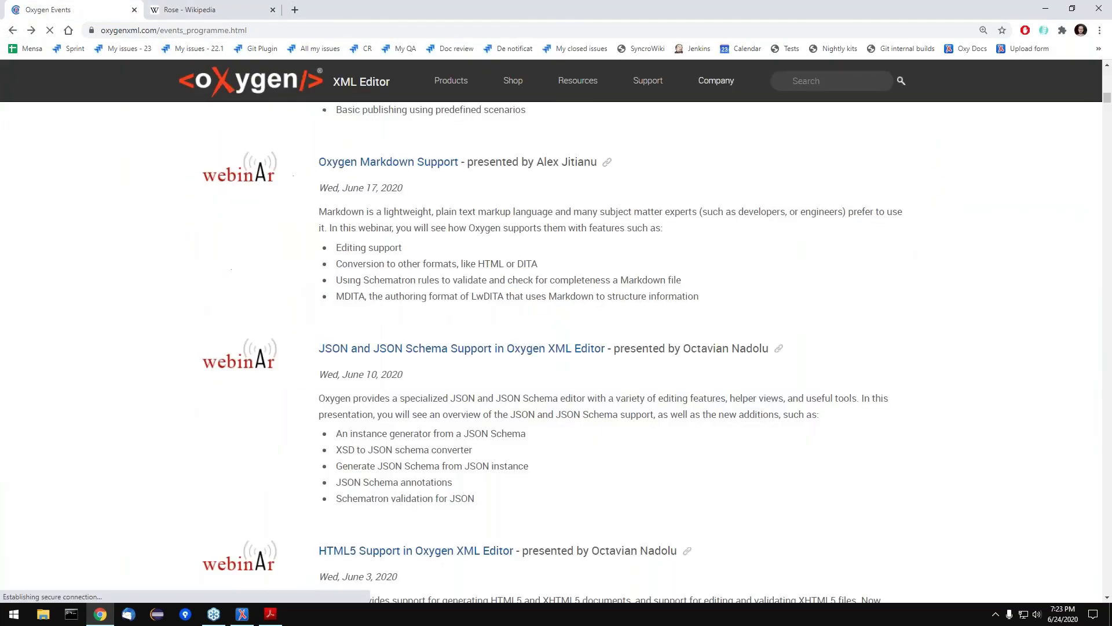
{"action": "scroll", "coordinate": [209, 356], "scroll_direction": "up", "scroll_amount": 10}
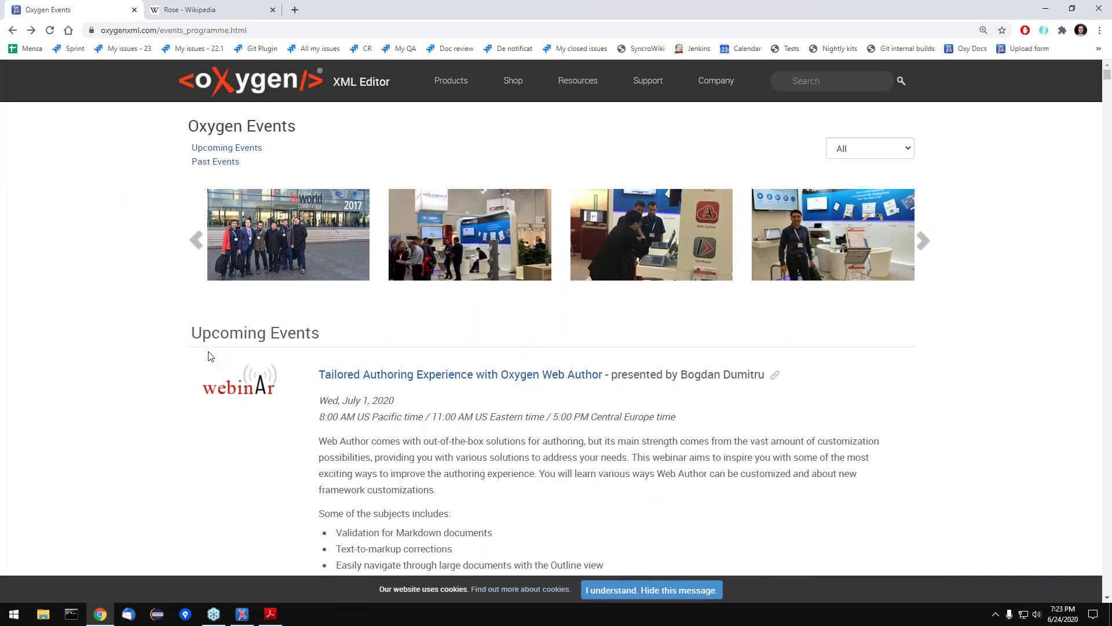
{"action": "scroll", "coordinate": [209, 356], "scroll_direction": "down", "scroll_amount": 3}
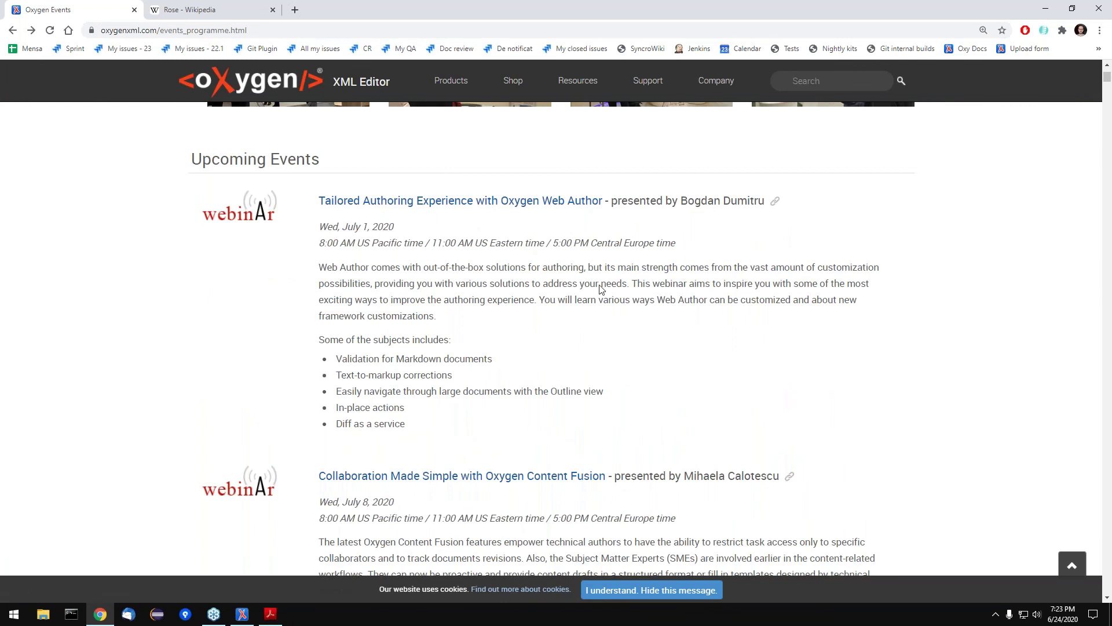
Close the Wikipedia Rose tab and switch back to Oxygen XML Editor.
{"action": "middle_click", "coordinate": [182, 16]}
{"action": "scroll", "coordinate": [282, 459], "scroll_direction": "up", "scroll_amount": 3}
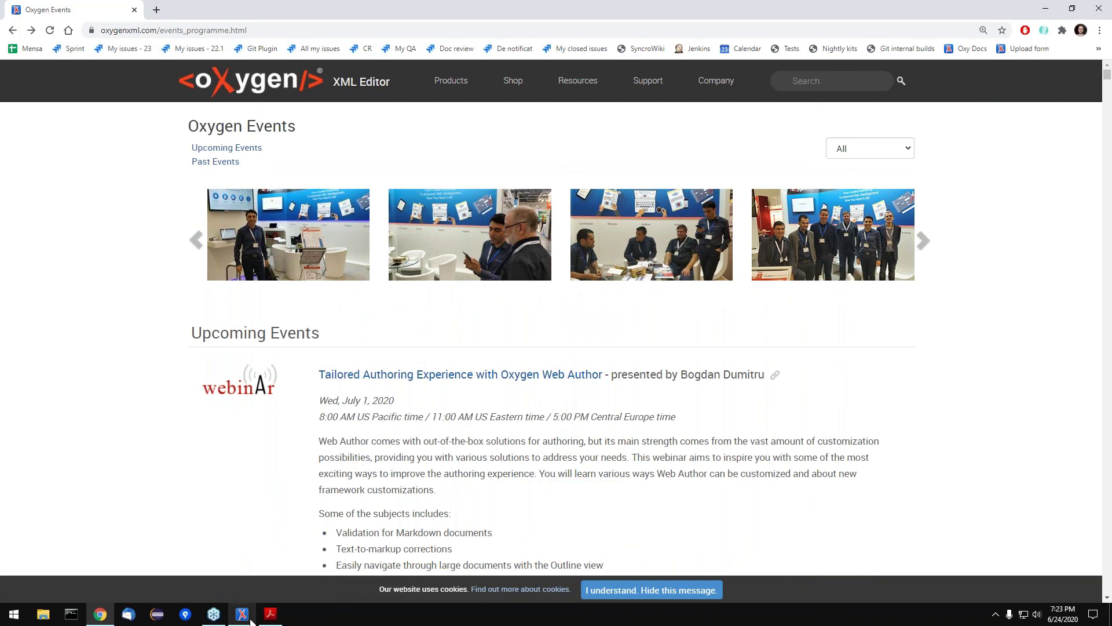
{"action": "left_click", "coordinate": [242, 615]}
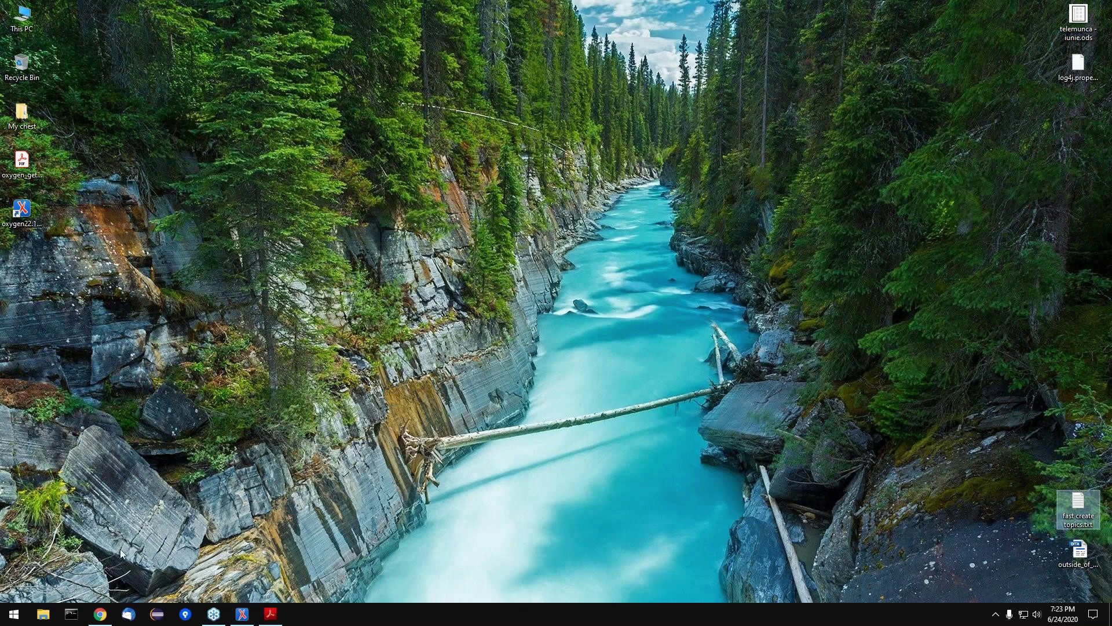
{"action": "mouse_move", "coordinate": [271, 619]}
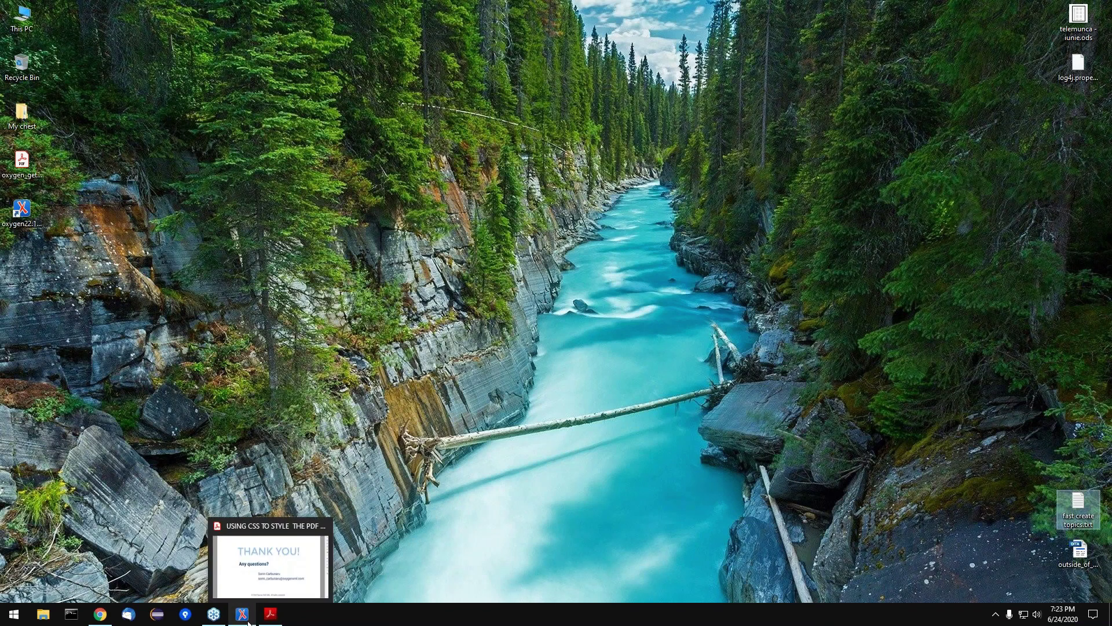
{"action": "left_click", "coordinate": [248, 622]}
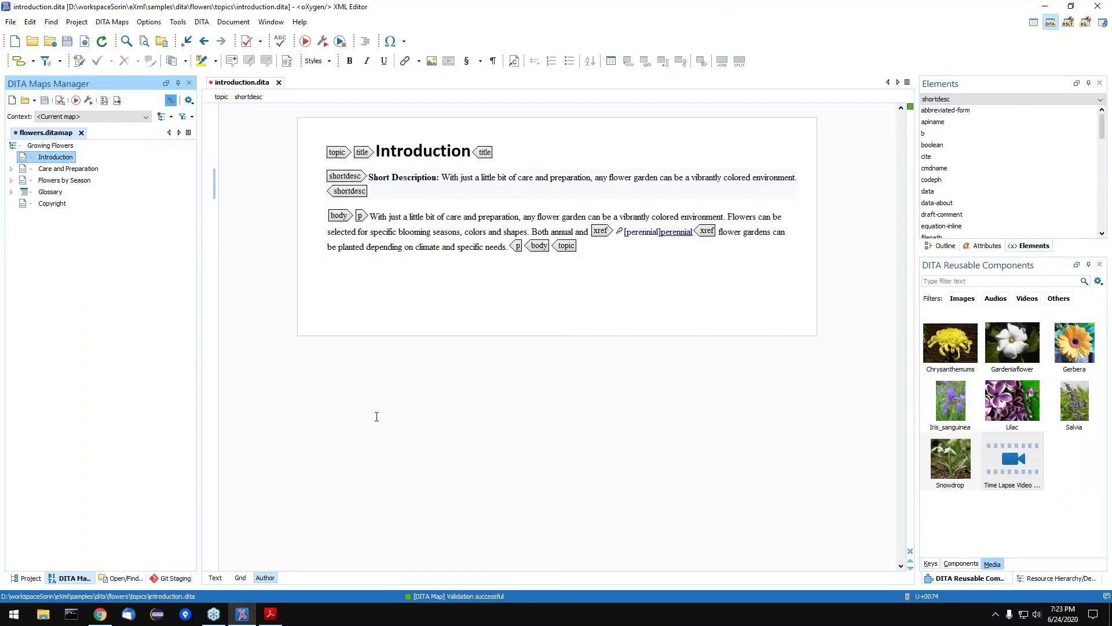